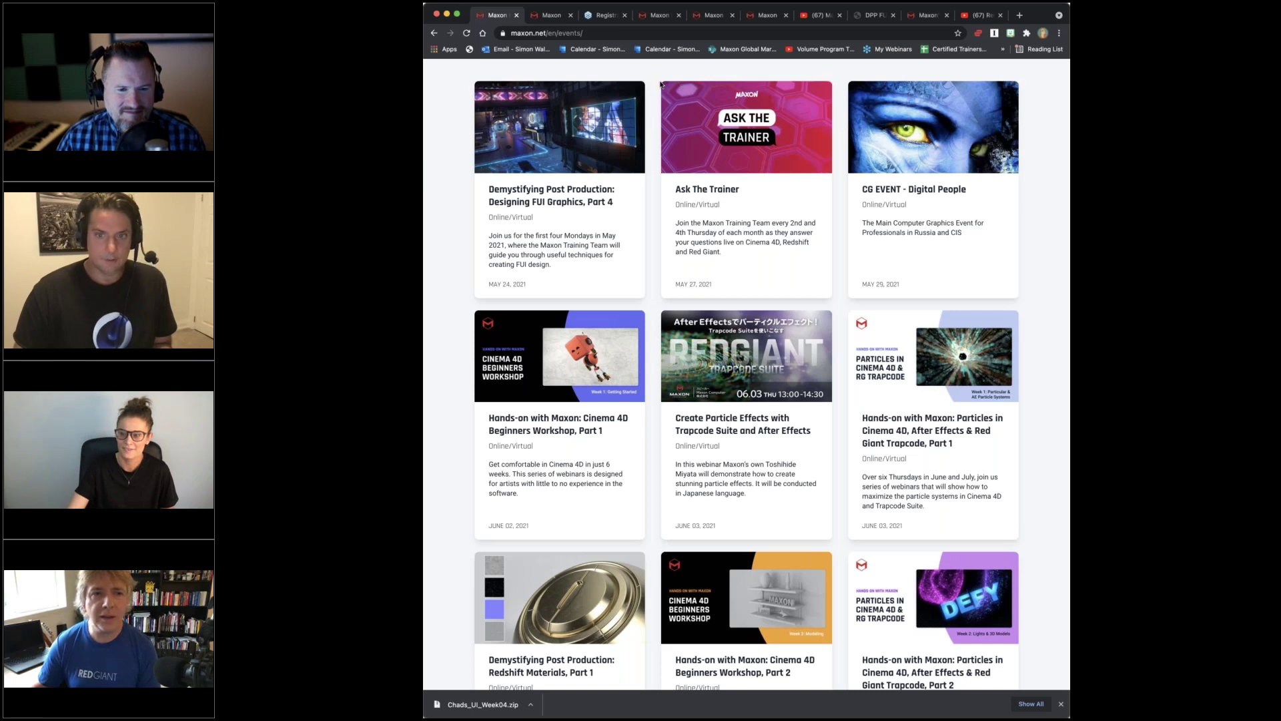
- Look over the Maxon events page, from the News section's page choices down to the first upcoming event cards
scroll(659, 82, "up", 5)
mouse_move(718, 79)
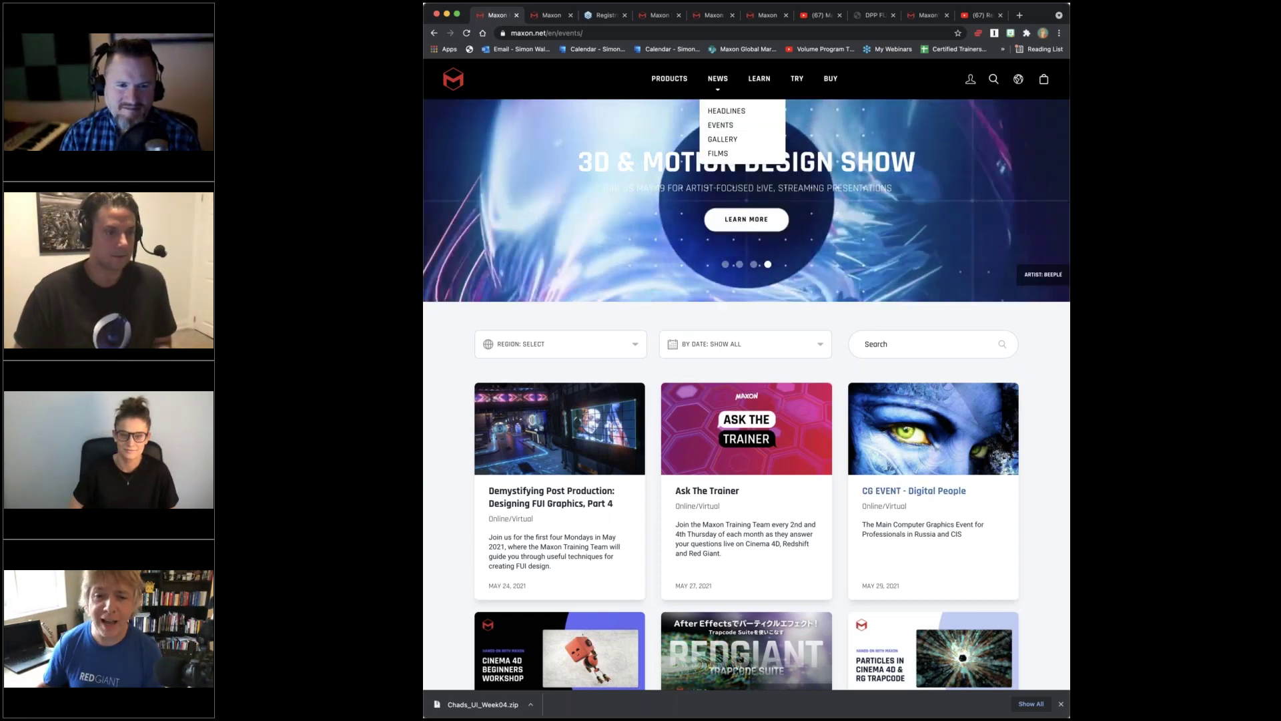
scroll(1015, 365, "down", 5)
scroll(1017, 367, "down", 2)
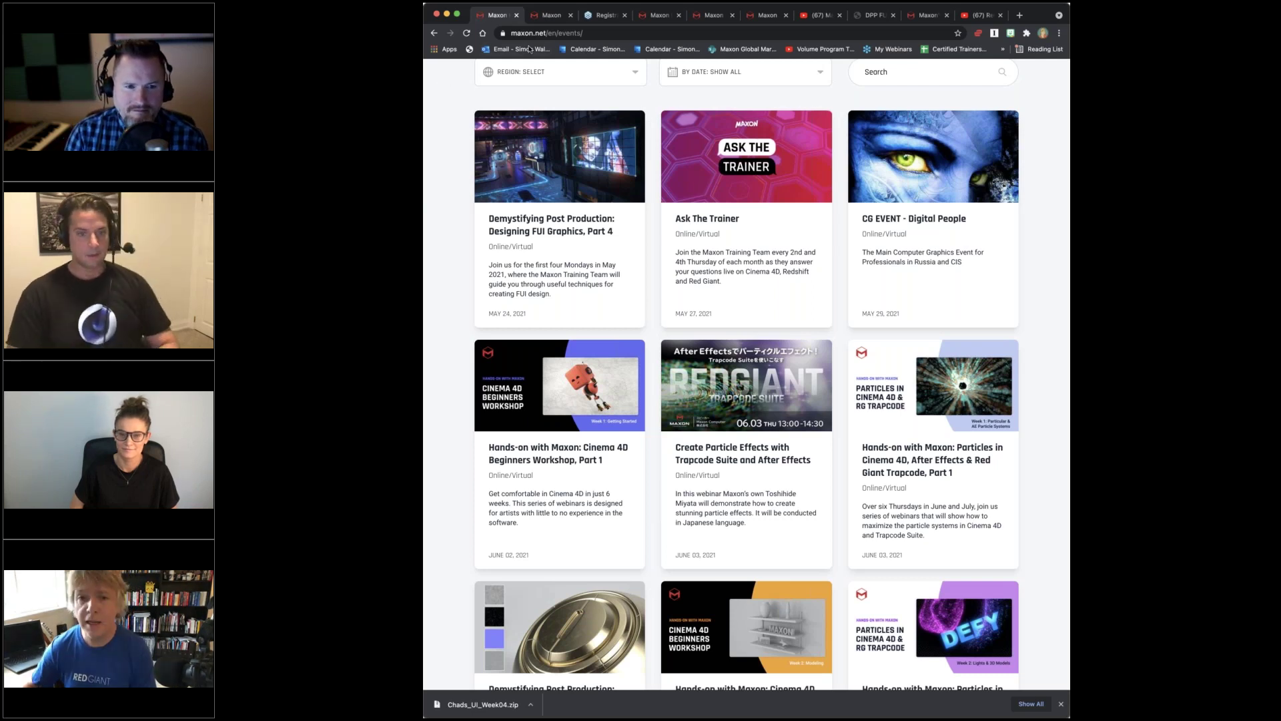
- Show the Cinema 4D Beginners Workshop, Part 1 page and review its dates and Week 1 (Getting Started) topics
left_click(550, 19)
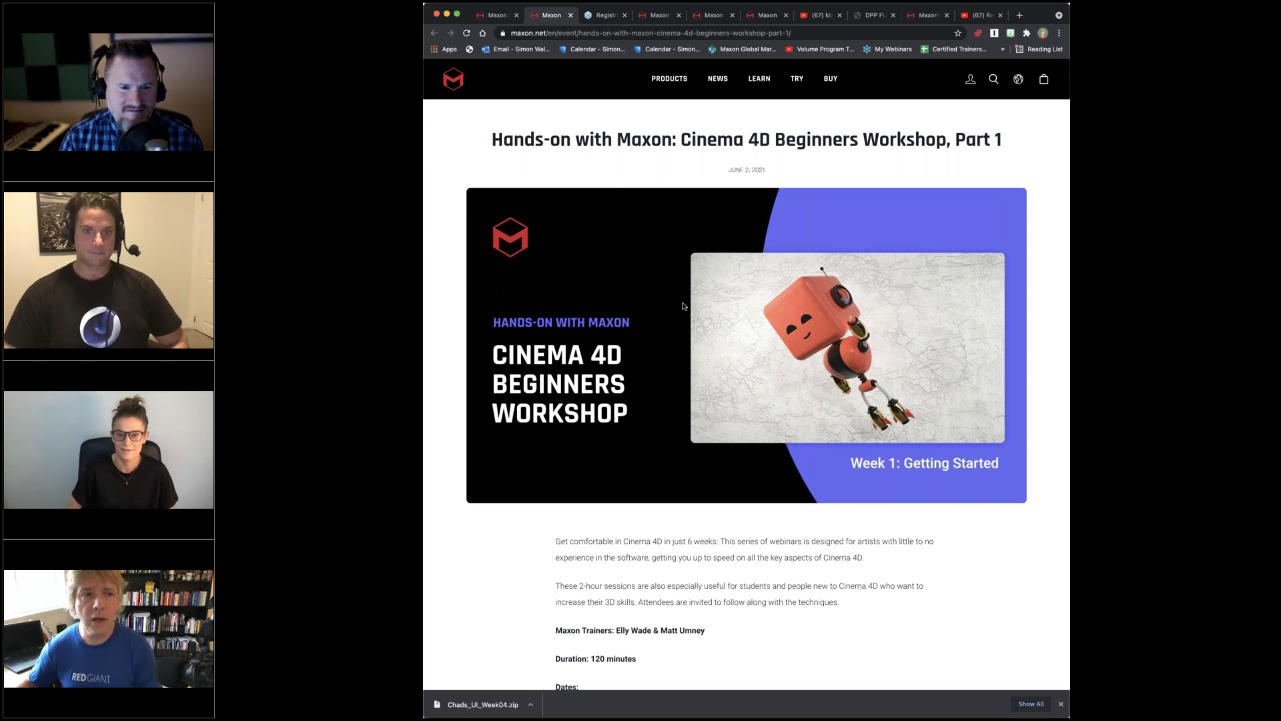
scroll(683, 305, "down", 1)
scroll(804, 120, "down", 2)
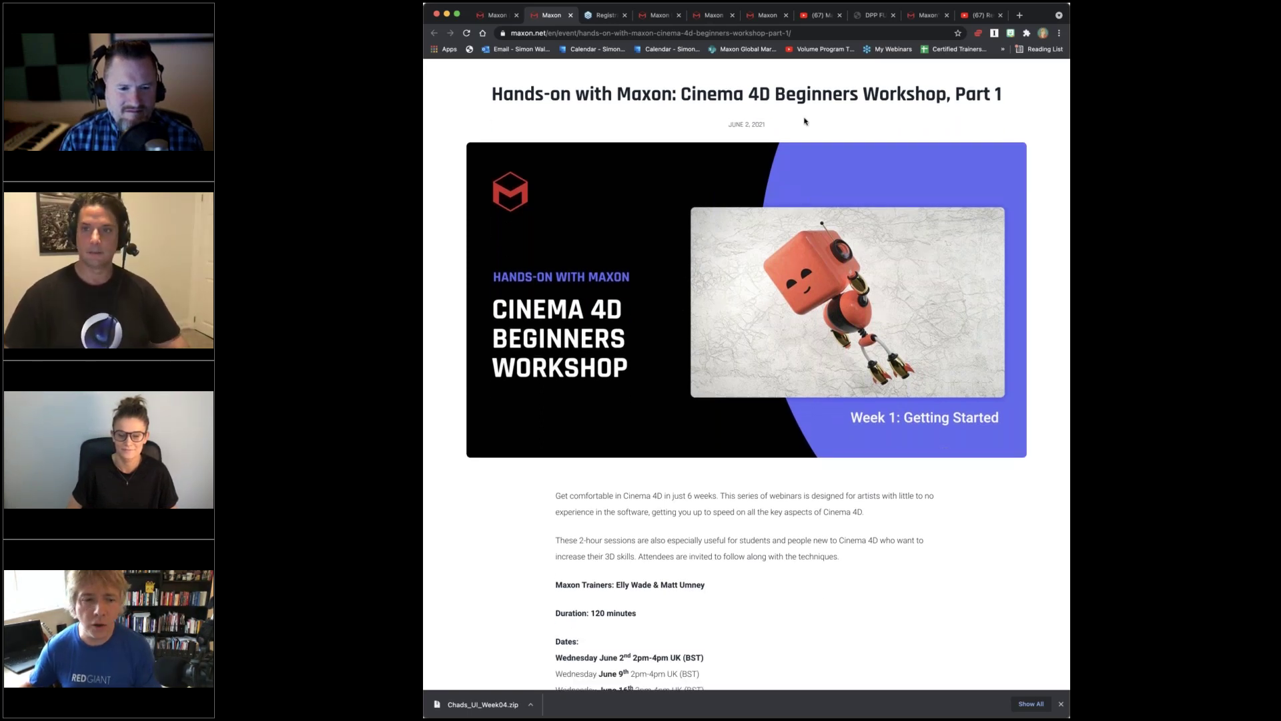
scroll(805, 121, "down", 6)
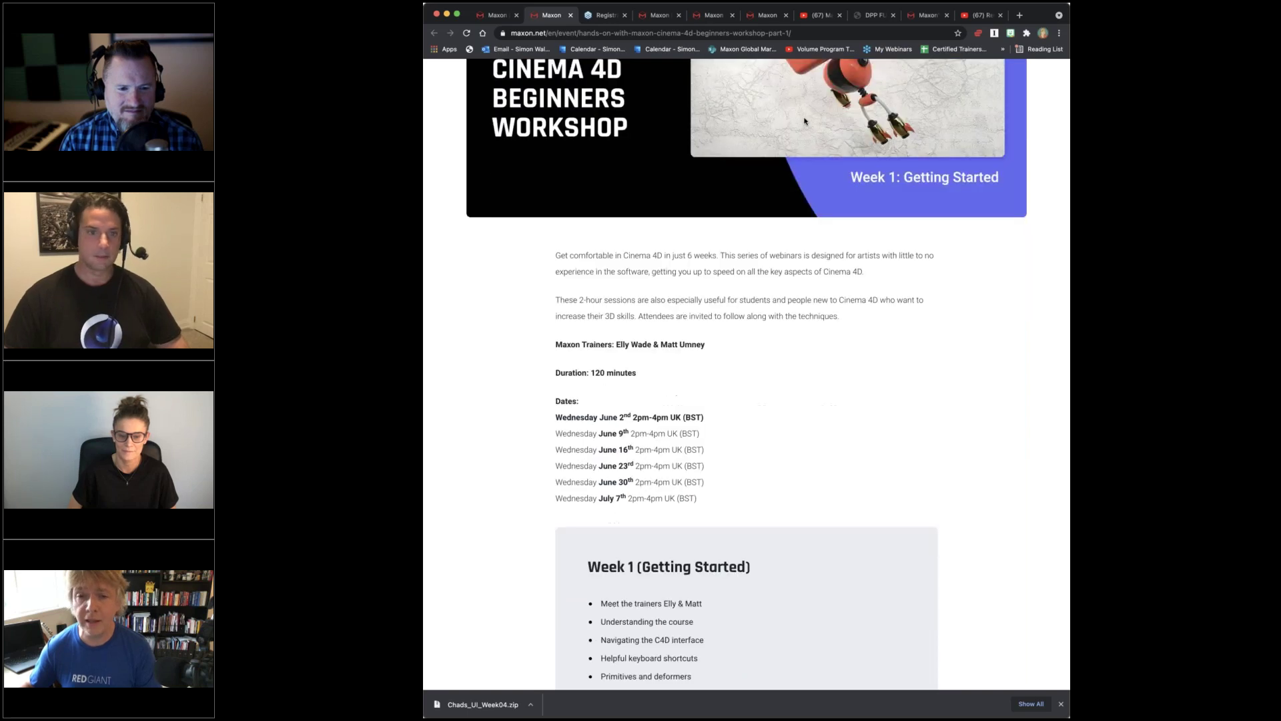
scroll(768, 320, "down", 1)
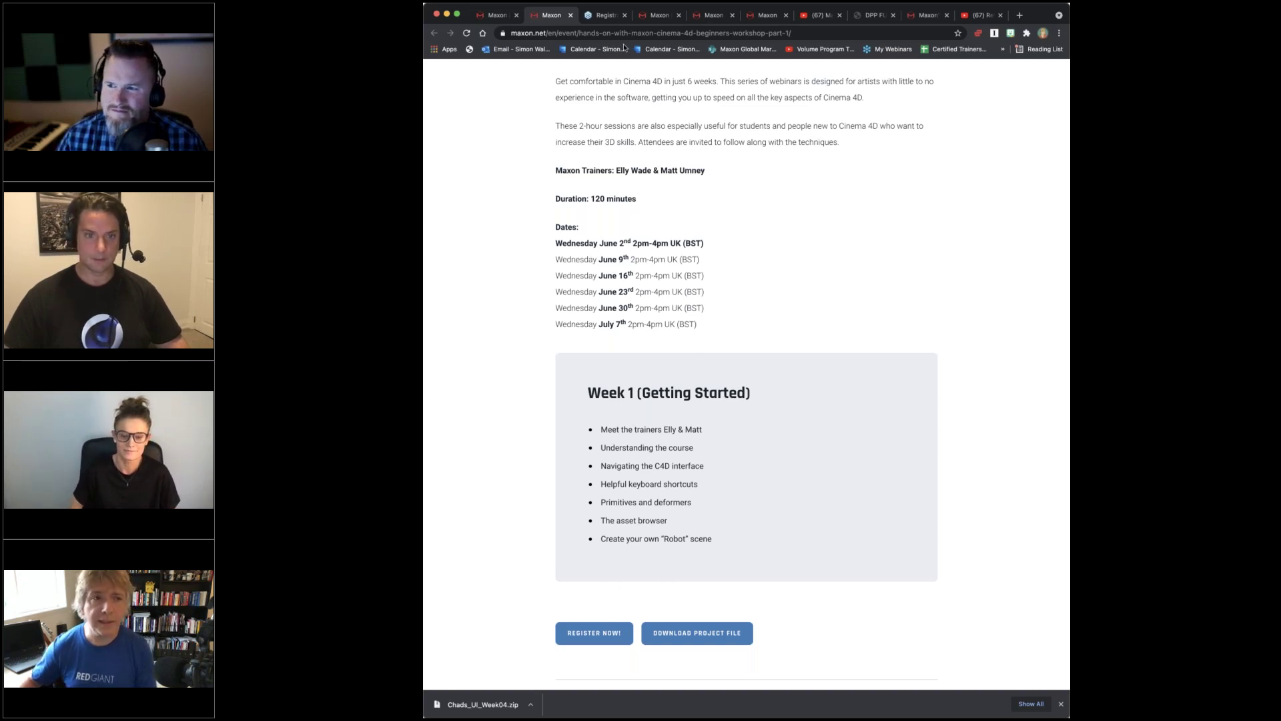
- Show the Cinema 4D Beginners Workshop registration page and point out its project files download line by highlighting it
left_click(604, 15)
scroll(929, 261, "down", 1)
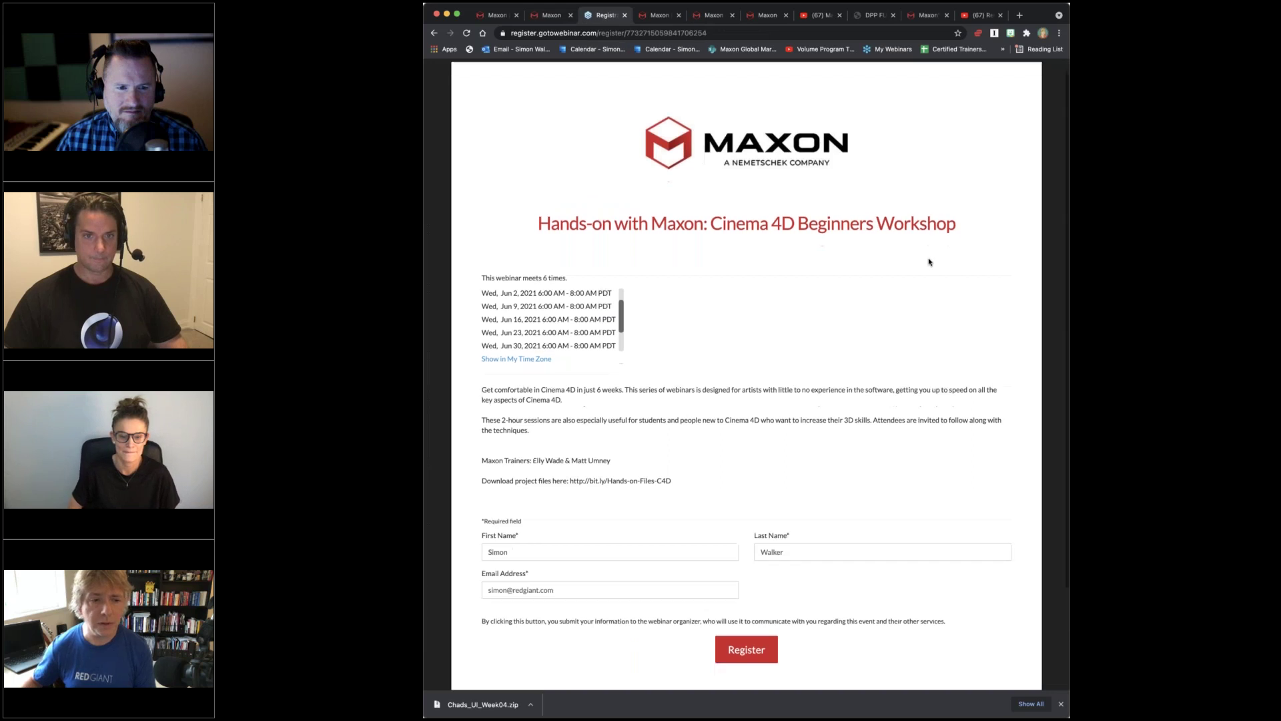
left_click_drag(484, 462, 683, 467)
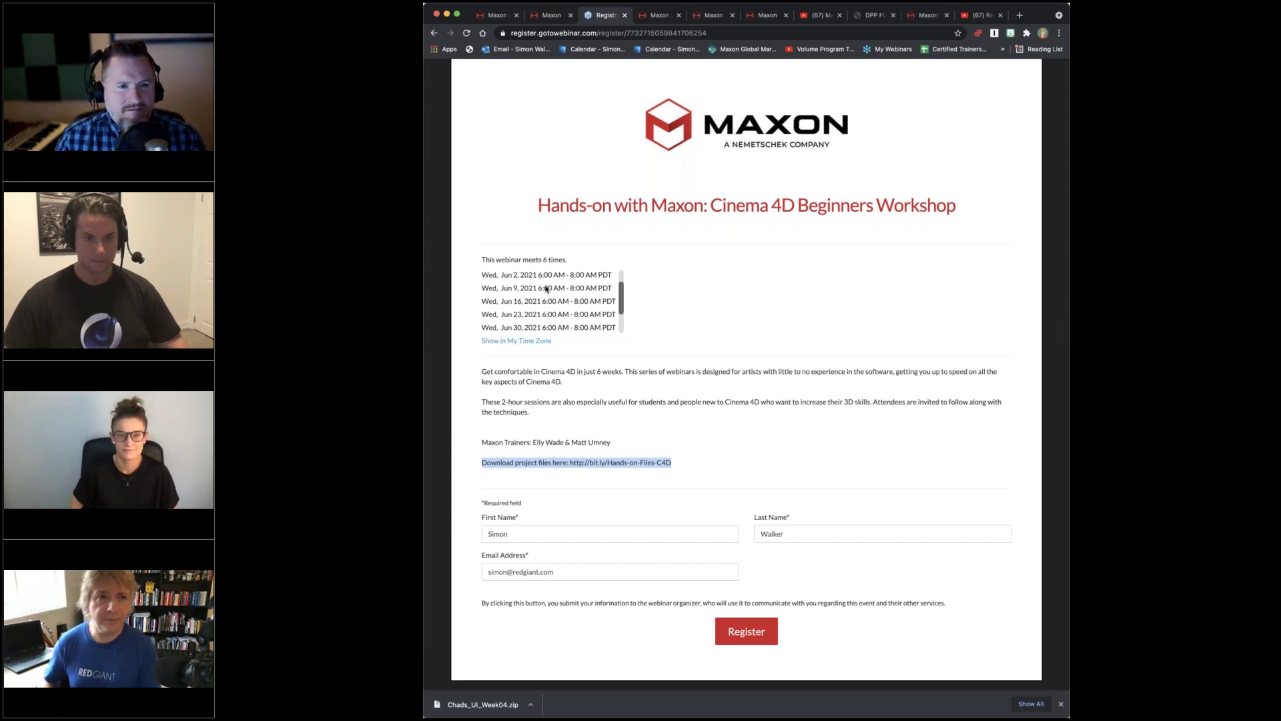
left_click(542, 122)
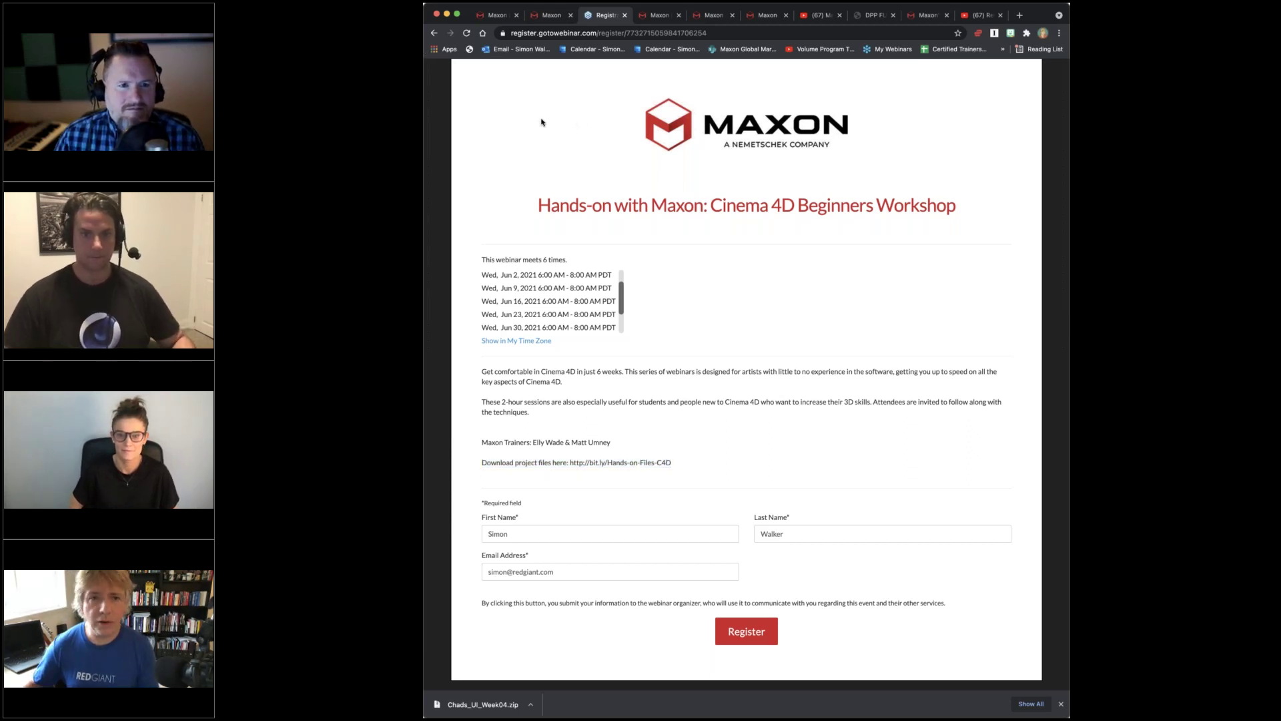
- Show the Maxon Training Team's YouTube videos page and return to the Maxon events list
left_click(820, 15)
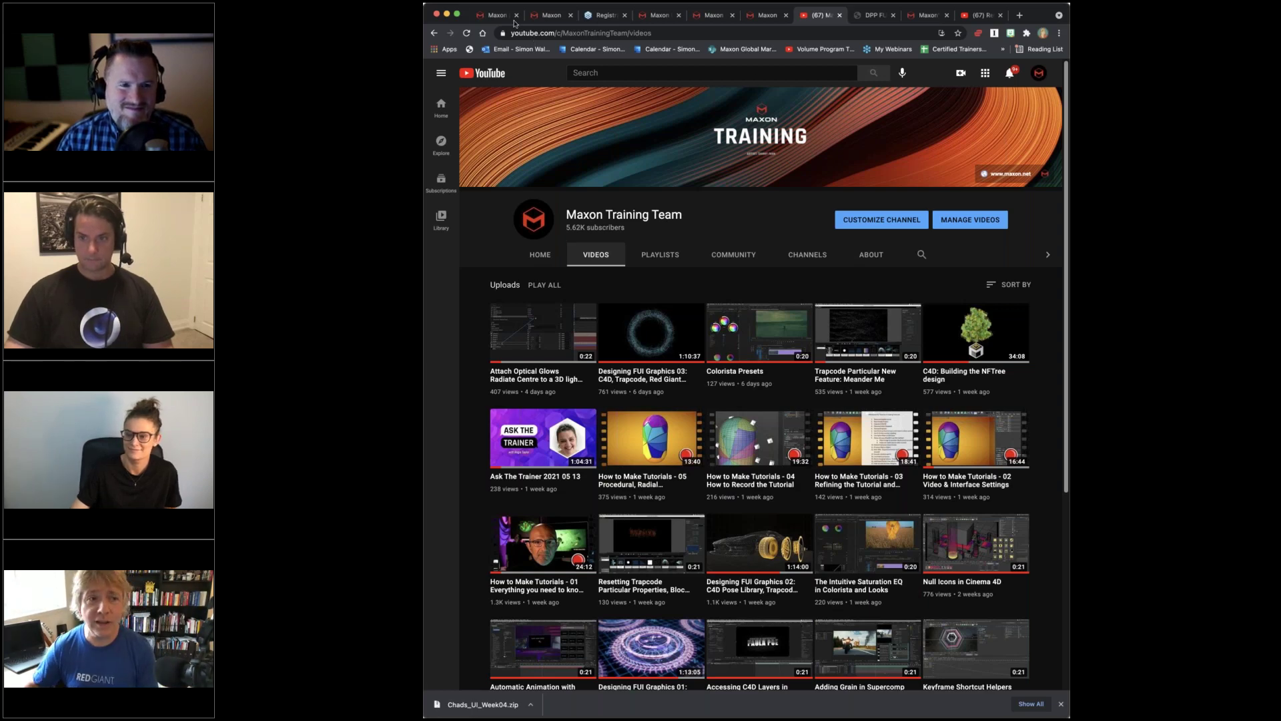
left_click(549, 15)
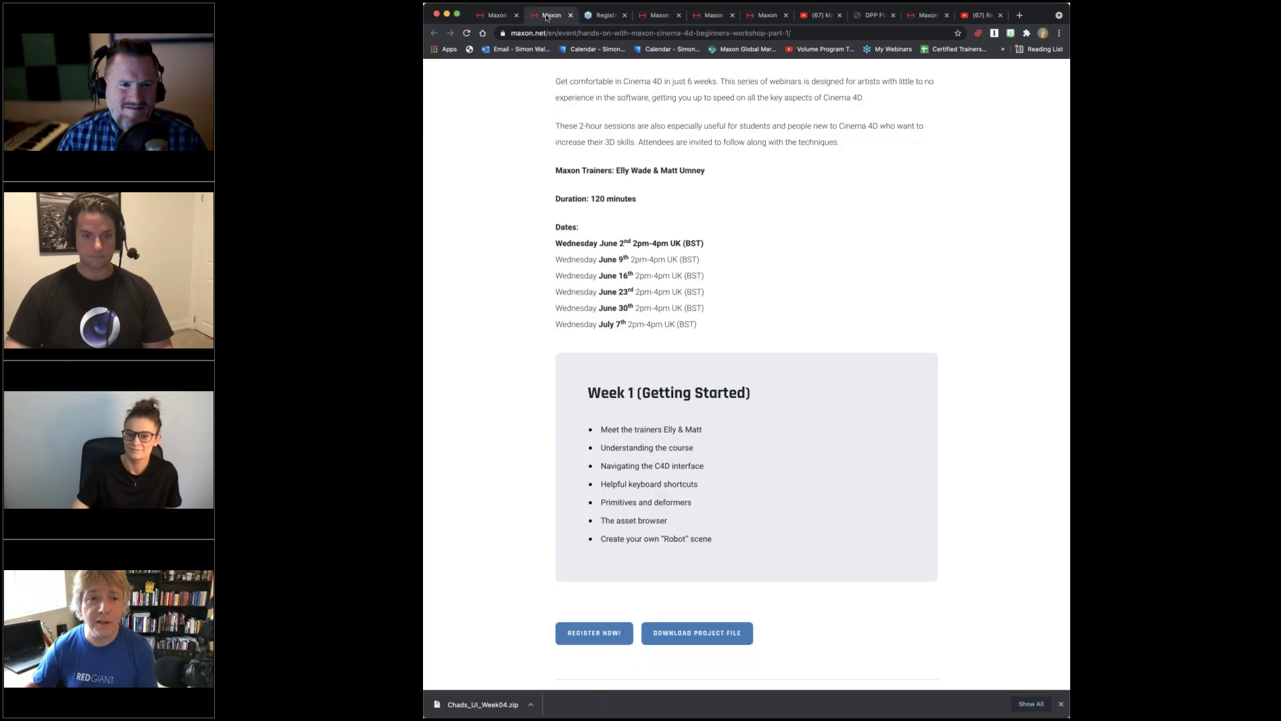
left_click(493, 14)
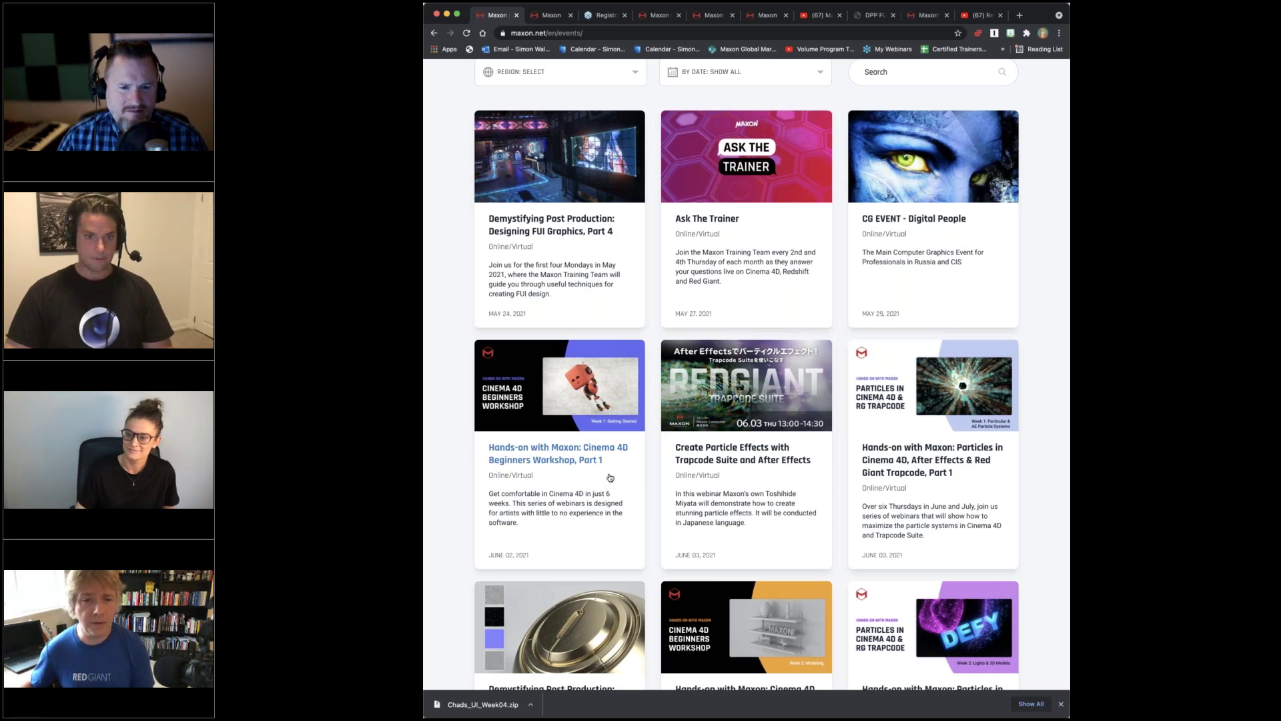
- Look through the upcoming event cards, including the Redshift Materials, Cinema 4D Beginners Workshop and Particles sessions, down to the page end and back
scroll(609, 478, "down", 1)
scroll(610, 478, "down", 3)
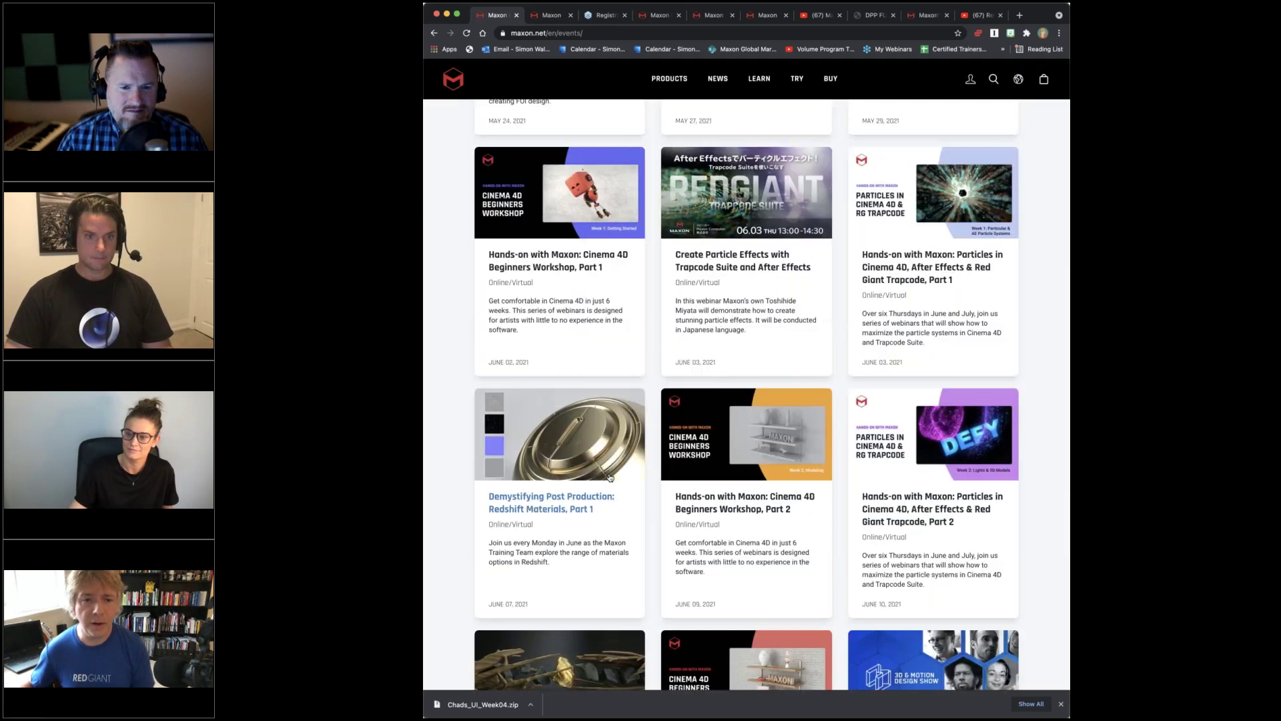
scroll(609, 478, "up", 3)
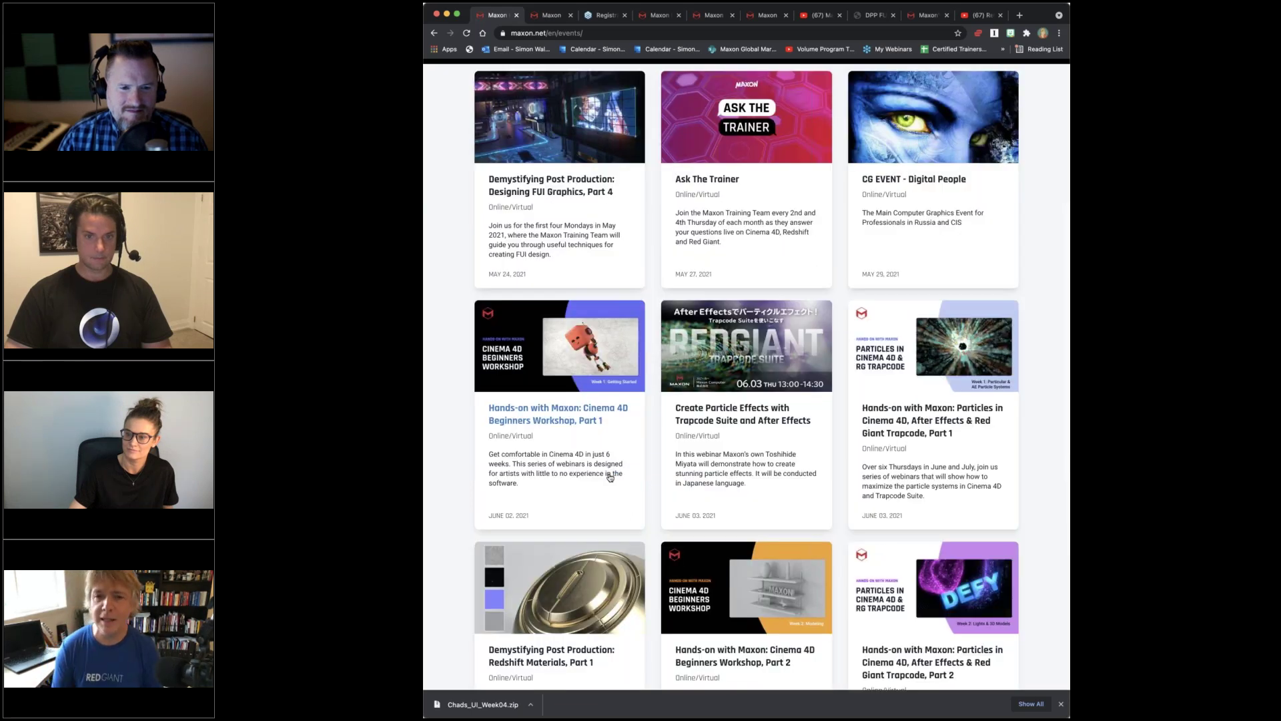
scroll(609, 476, "down", 1)
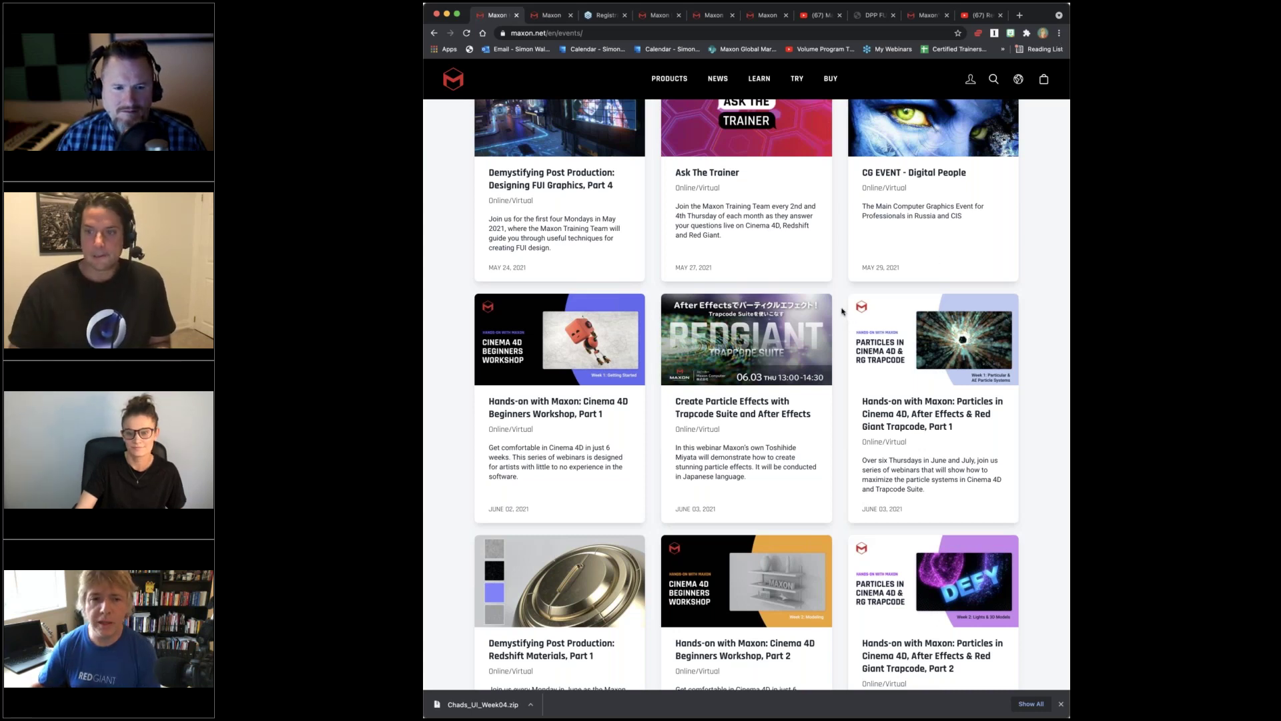
scroll(842, 311, "down", 1)
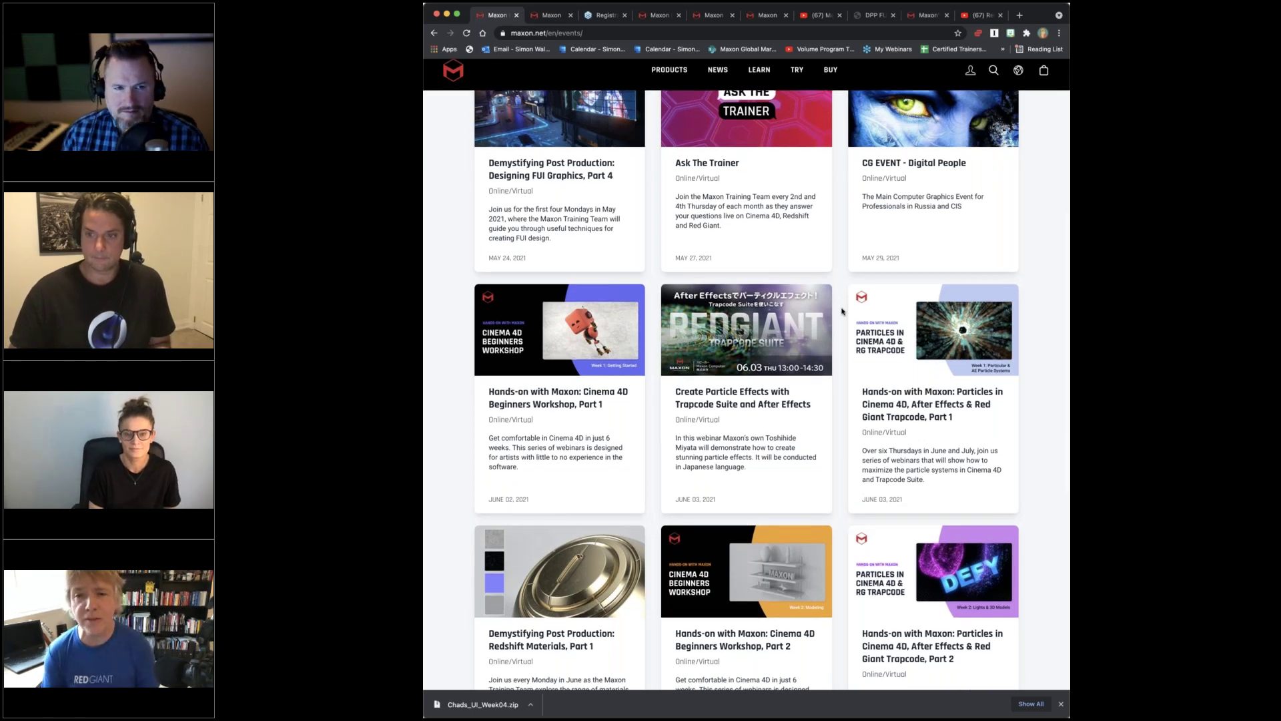
scroll(842, 311, "down", 5)
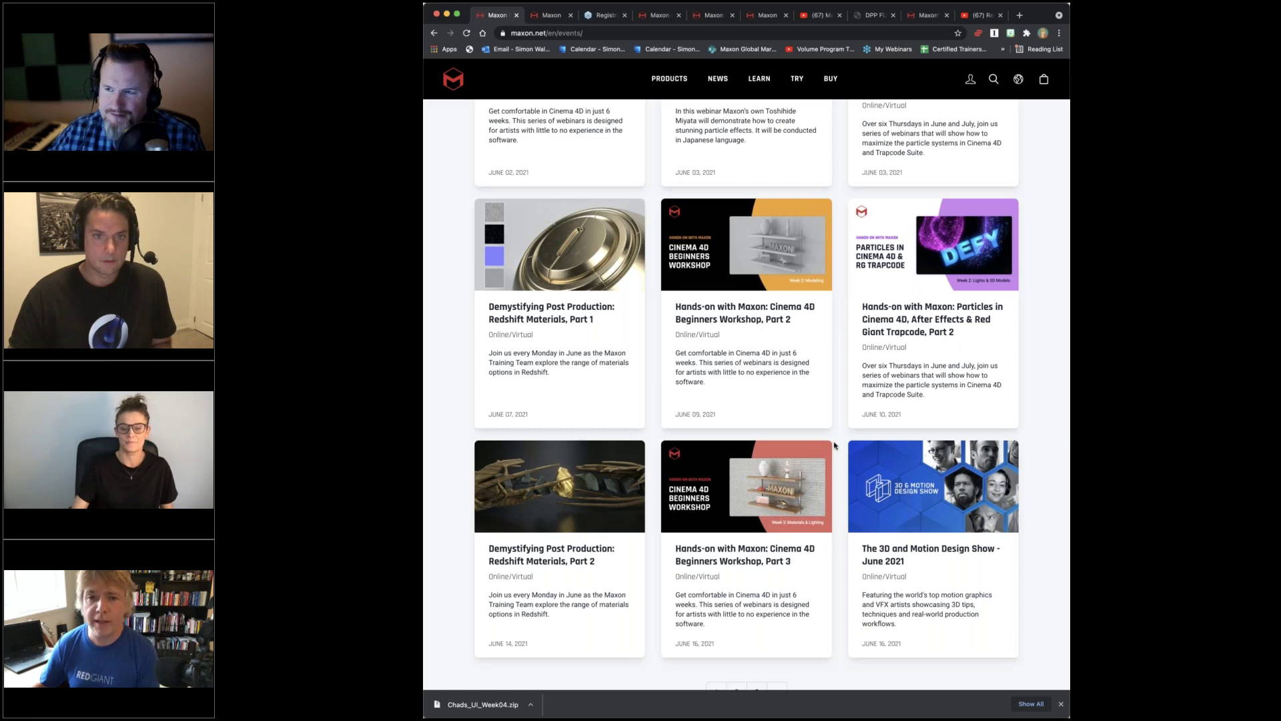
scroll(834, 446, "down", 1)
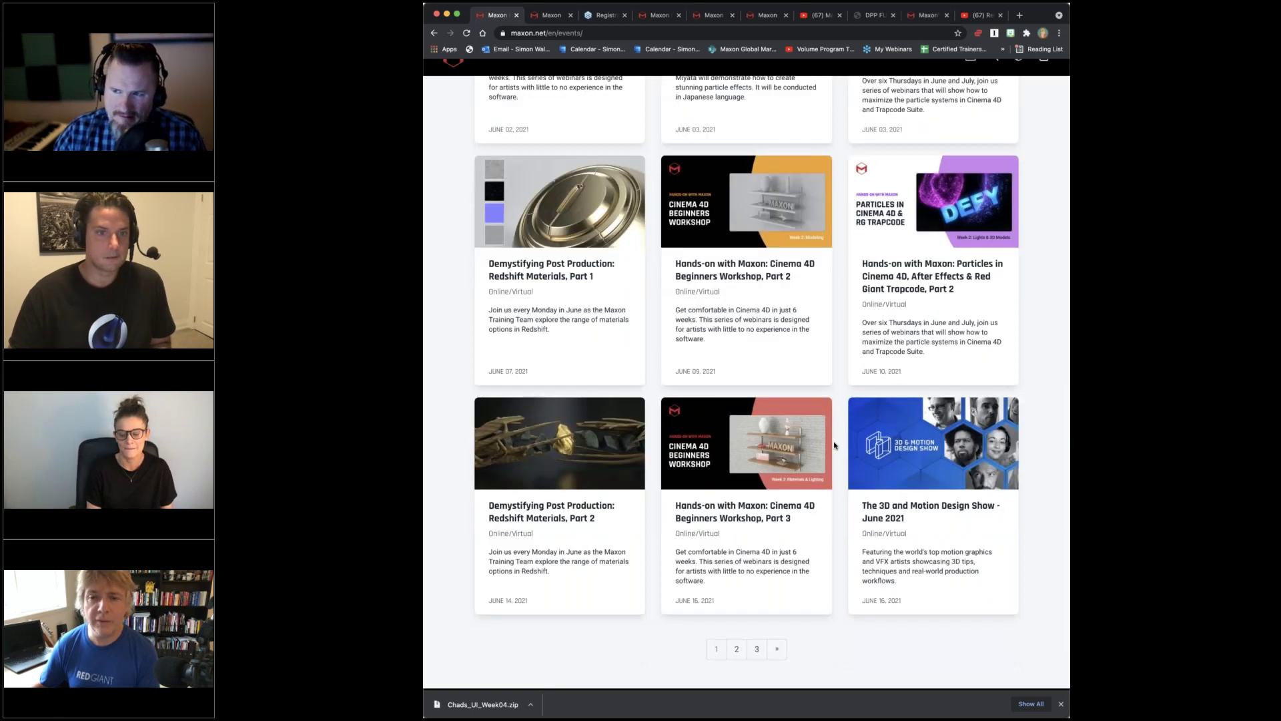
scroll(834, 446, "up", 2)
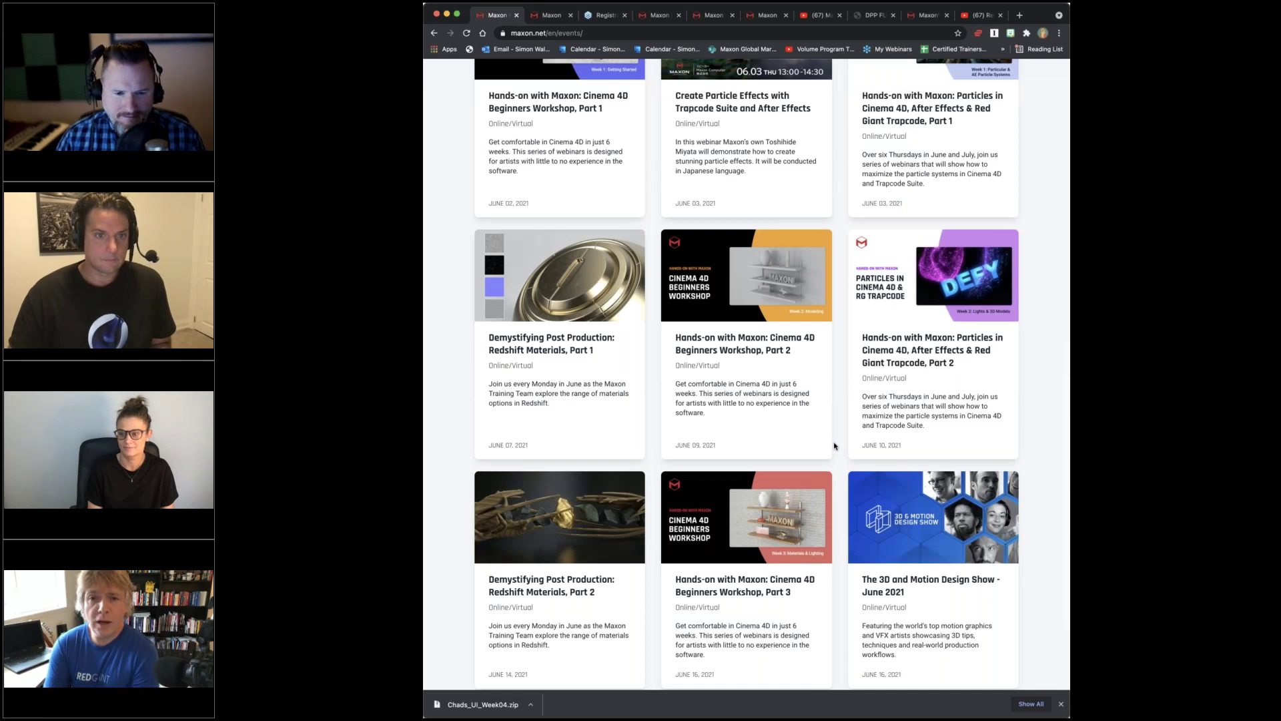
scroll(834, 445, "down", 1)
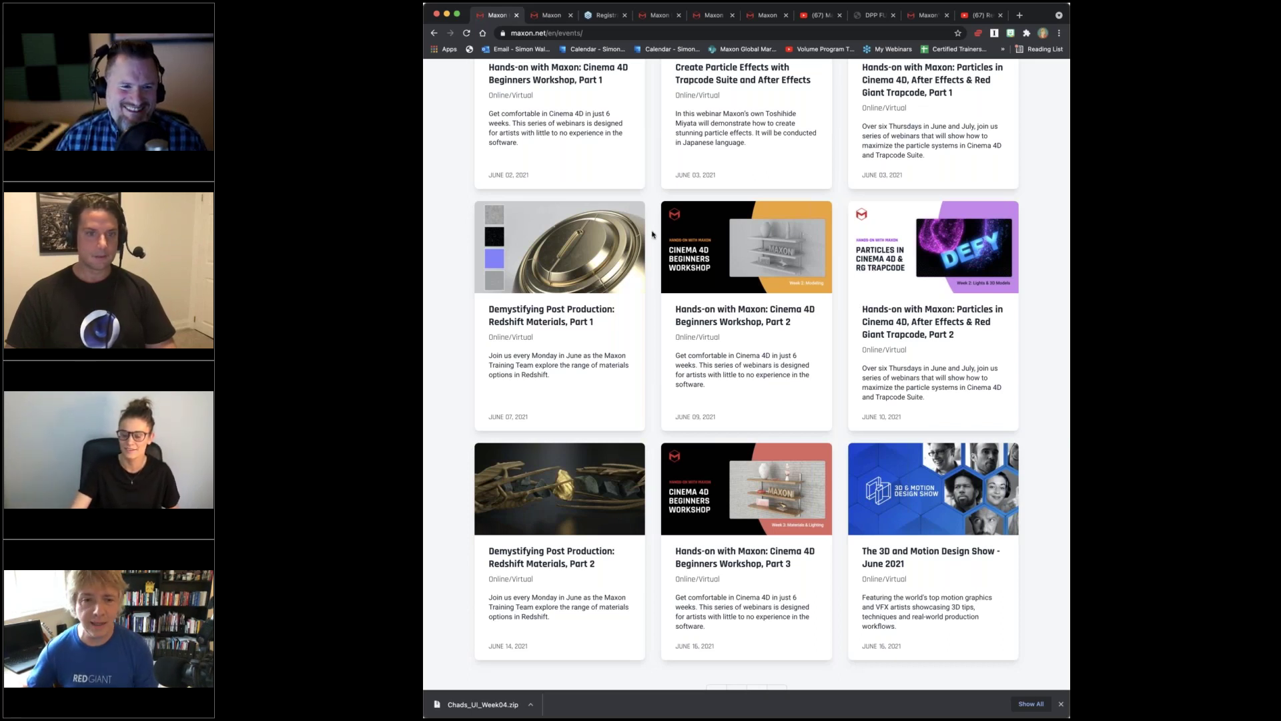
scroll(653, 233, "up", 1)
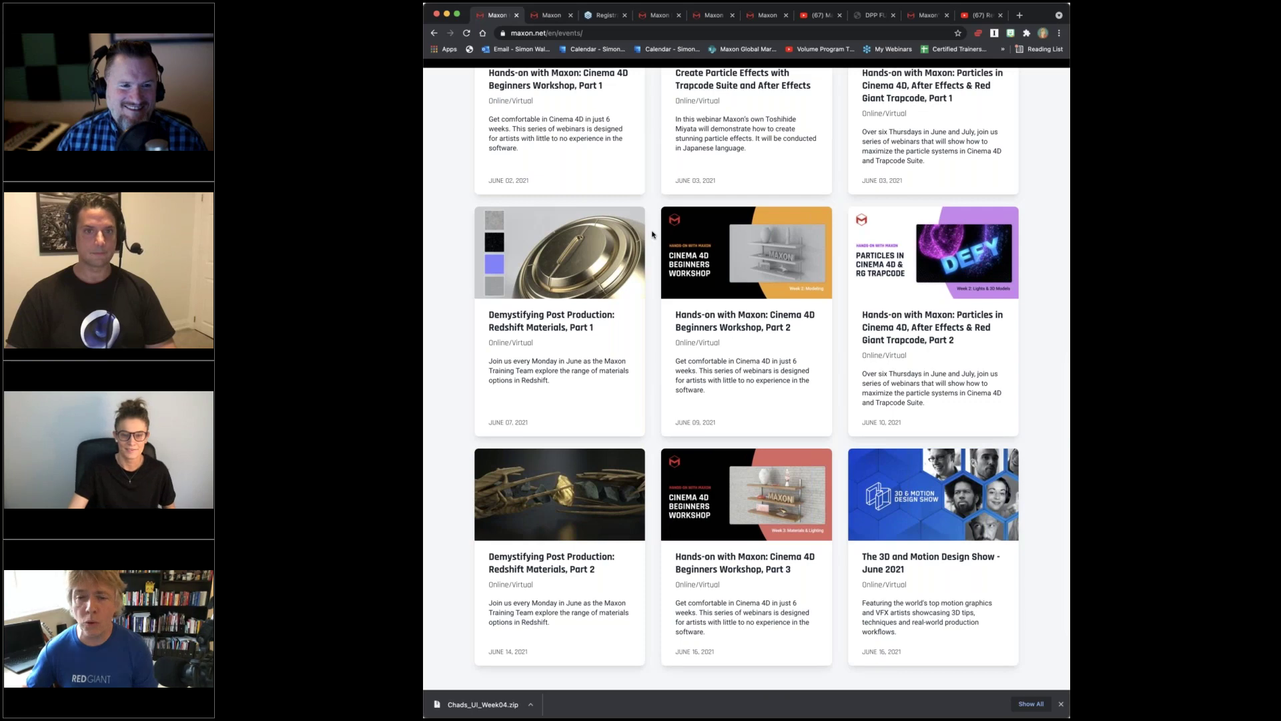
scroll(653, 234, "up", 2)
scroll(652, 234, "up", 3)
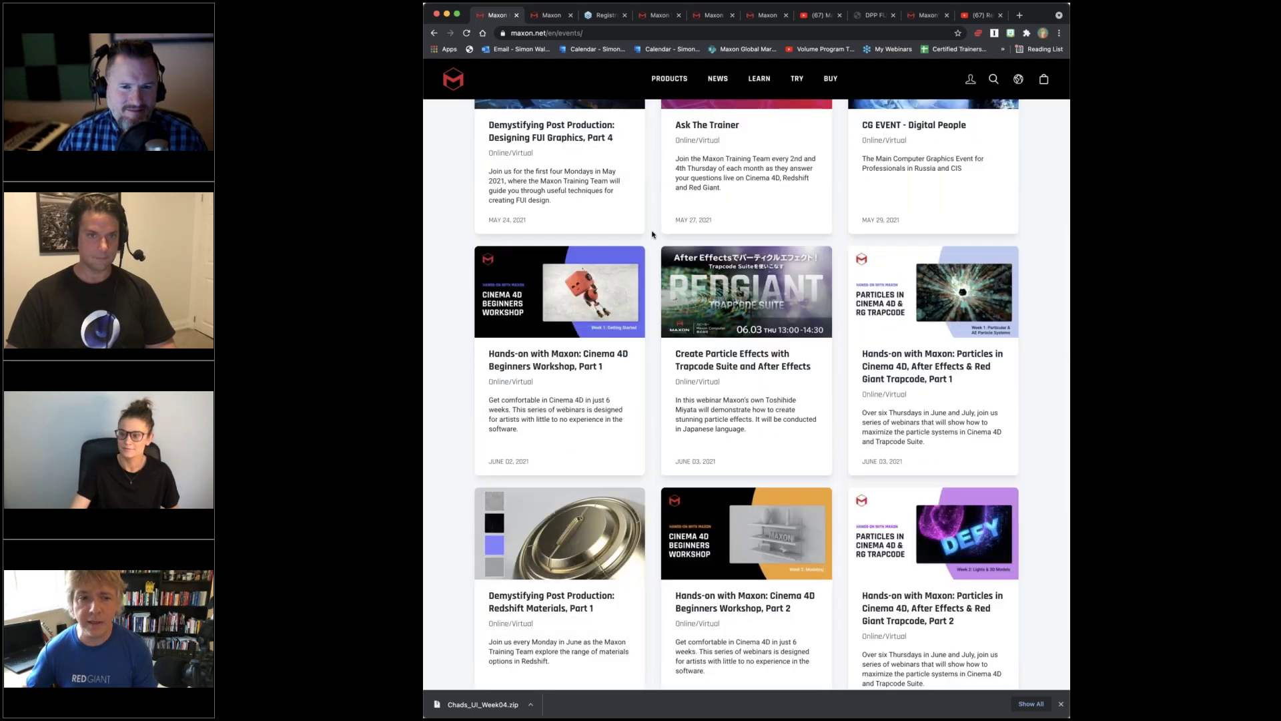
scroll(653, 234, "up", 2)
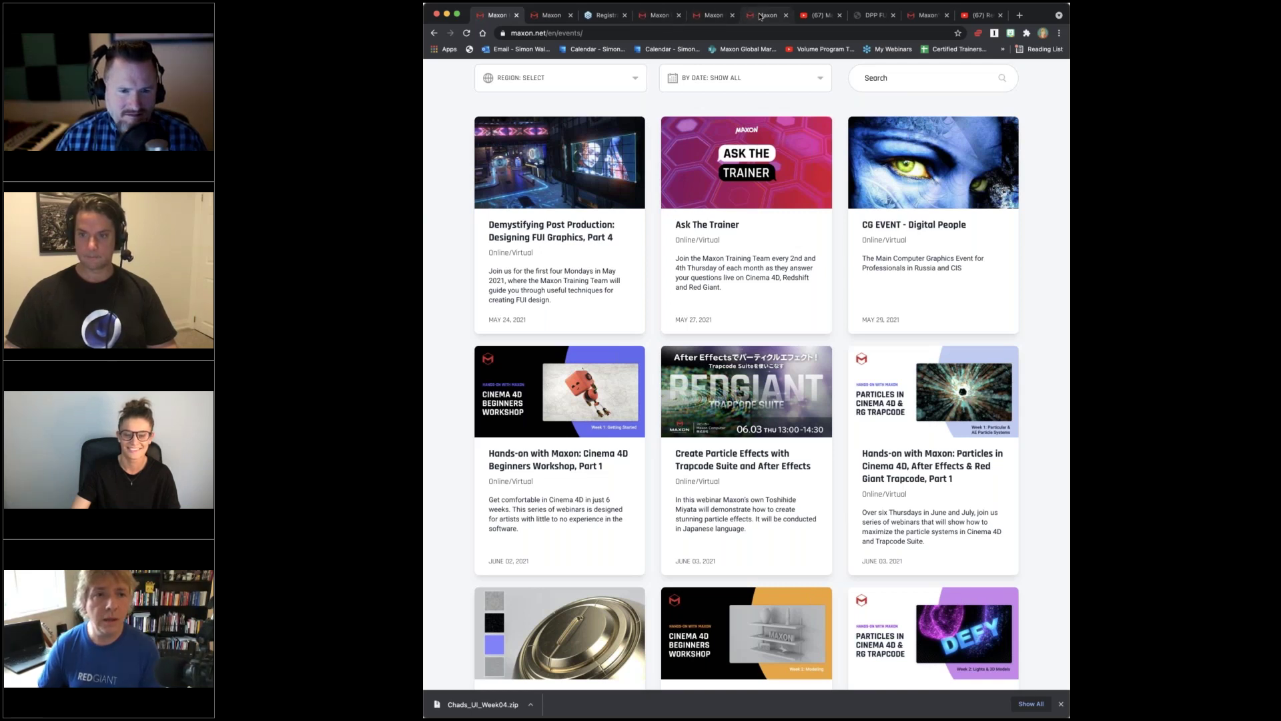
- Open the Ask The Trainer event and review the details of its How to Make Tutorials session
left_click(706, 225)
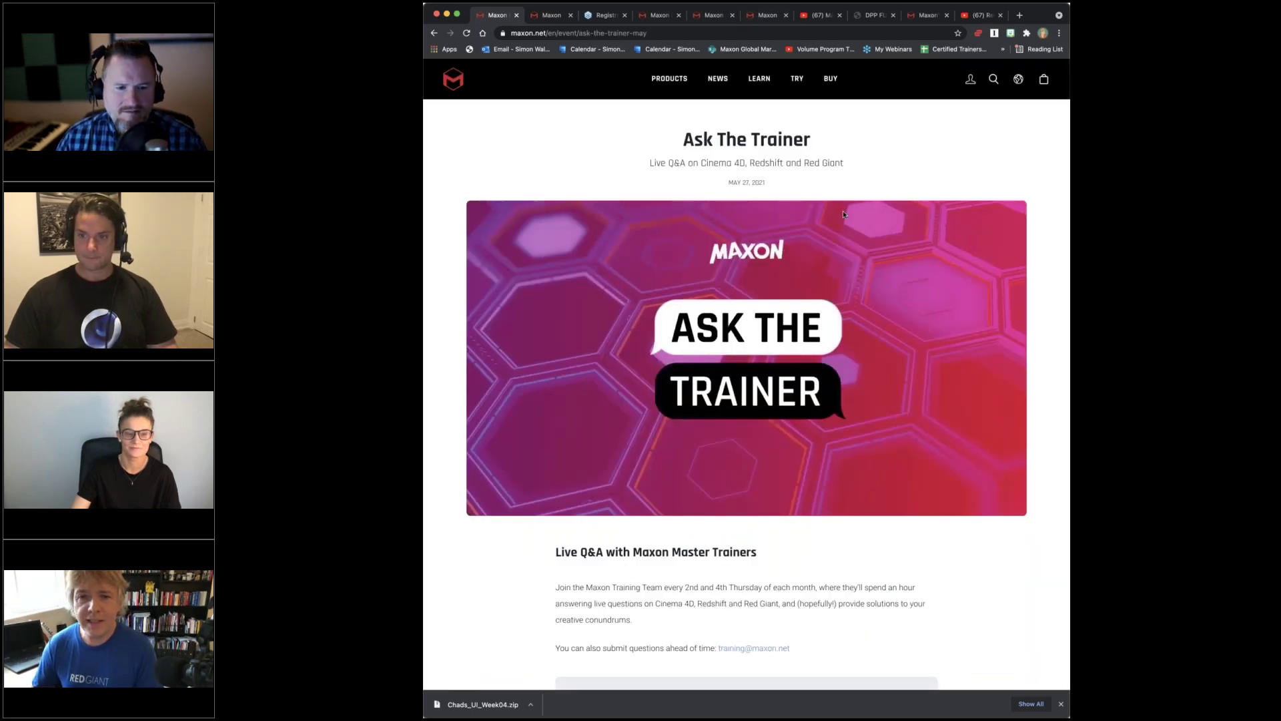
scroll(843, 211, "down", 4)
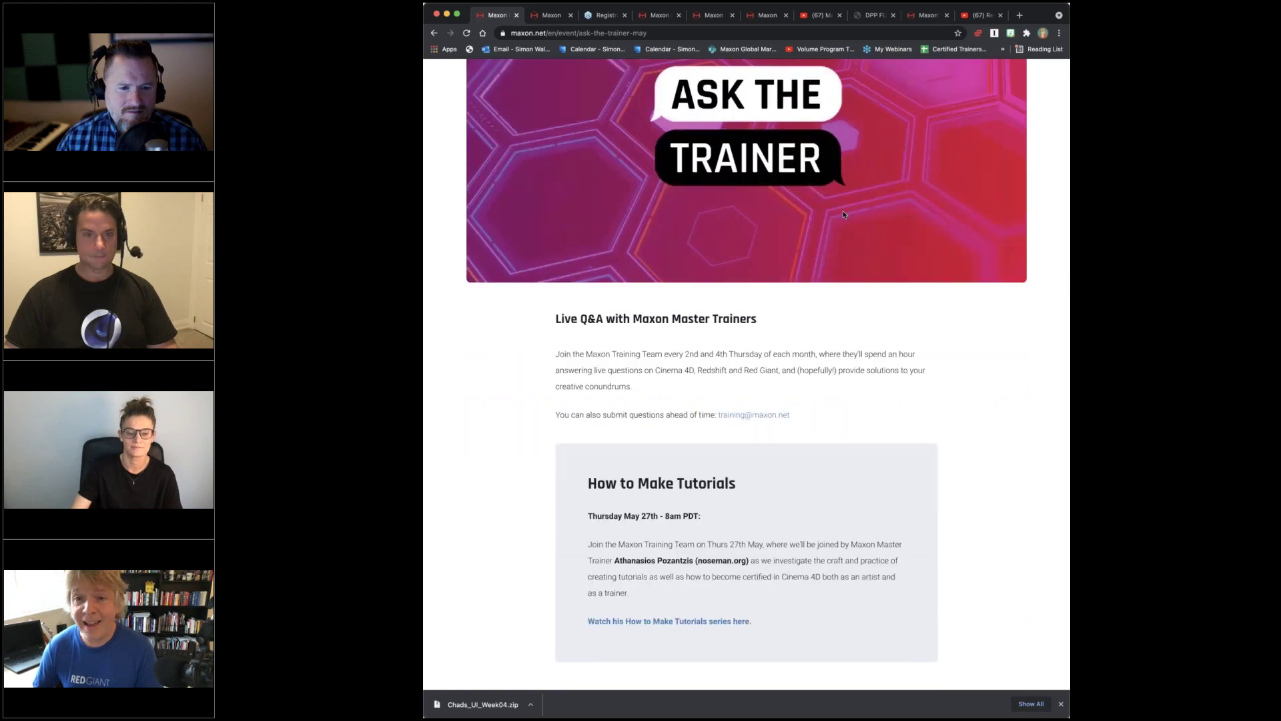
scroll(843, 214, "down", 2)
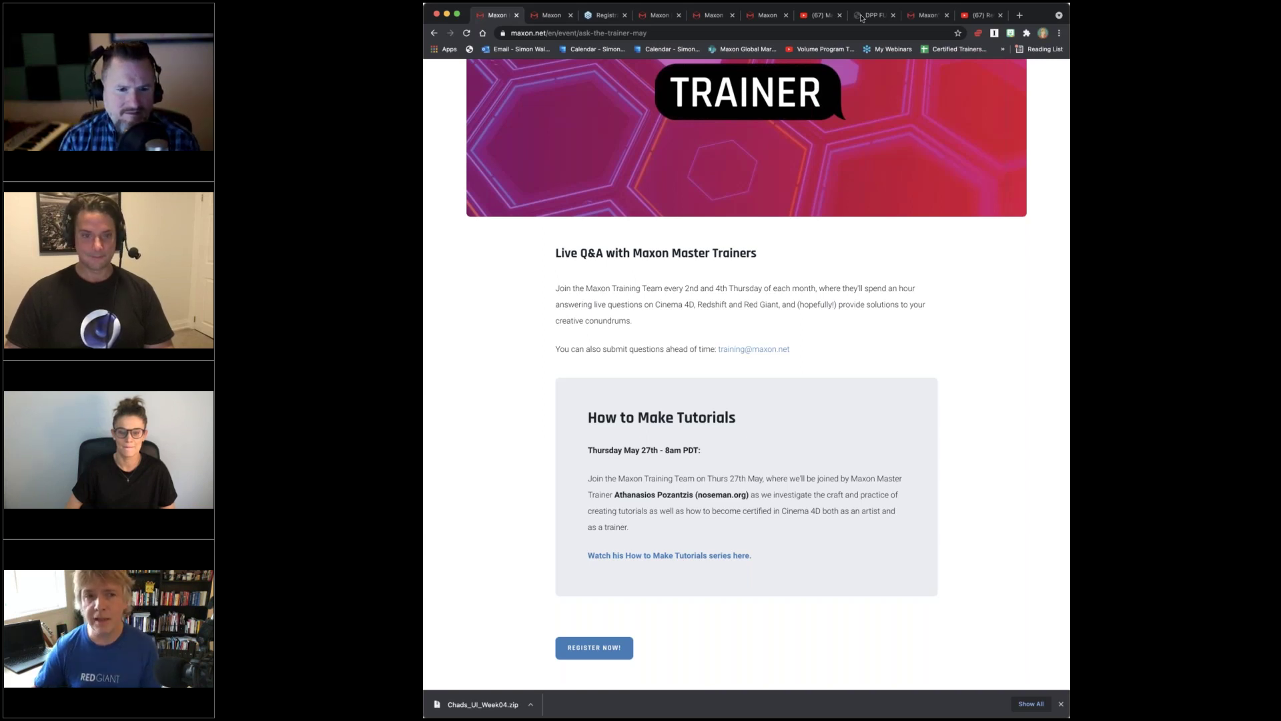
- Look through the Maxon Training Team's YouTube uploads for the How to Make Tutorials series
left_click(823, 15)
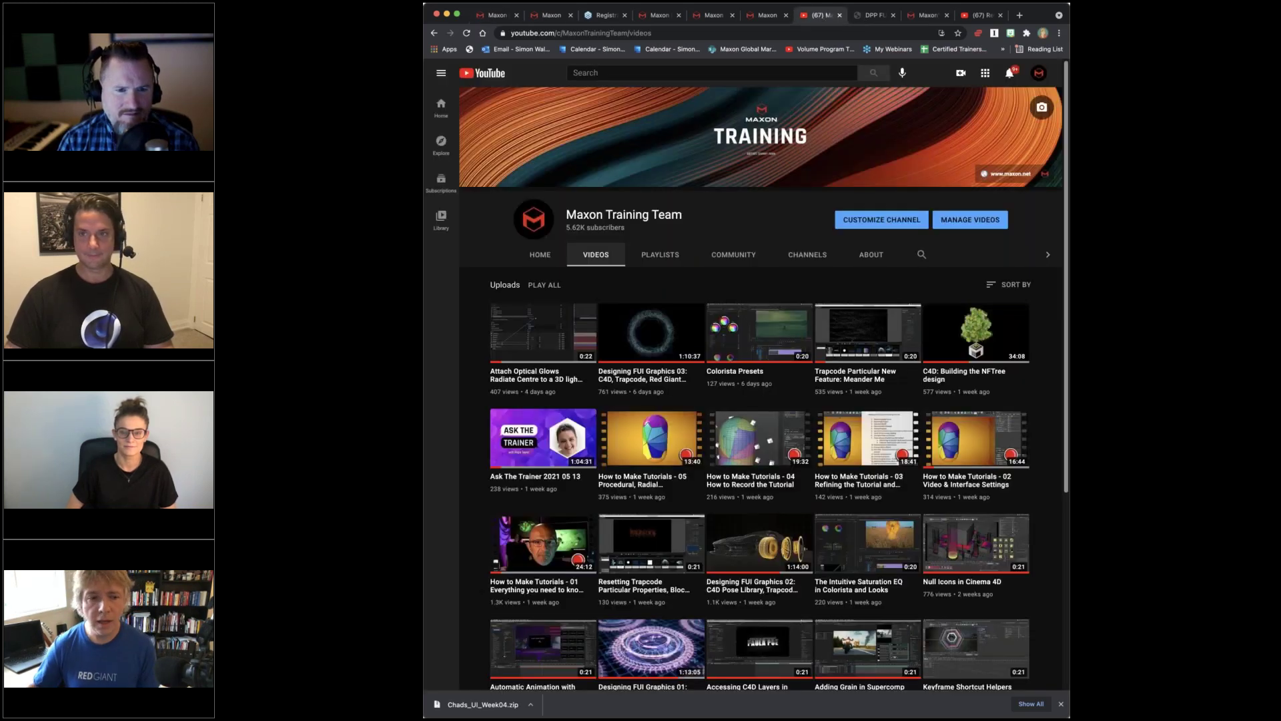
scroll(846, 311, "down", 2)
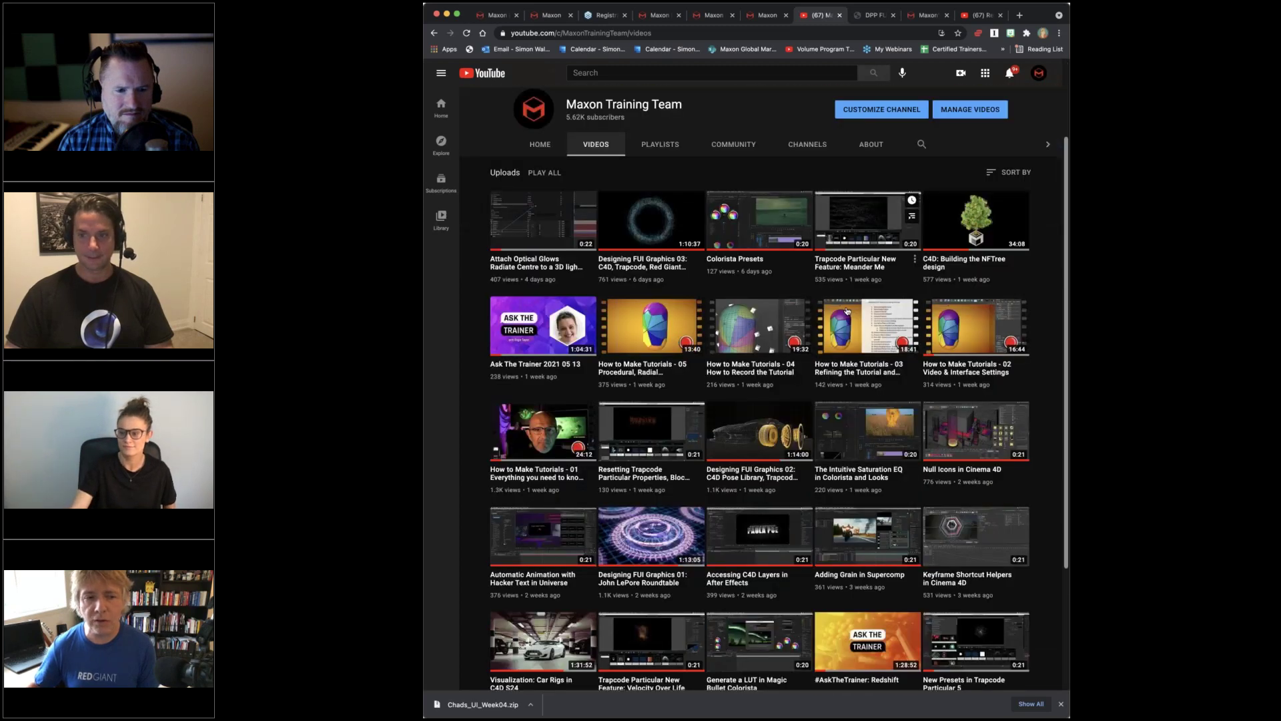
scroll(847, 311, "down", 2)
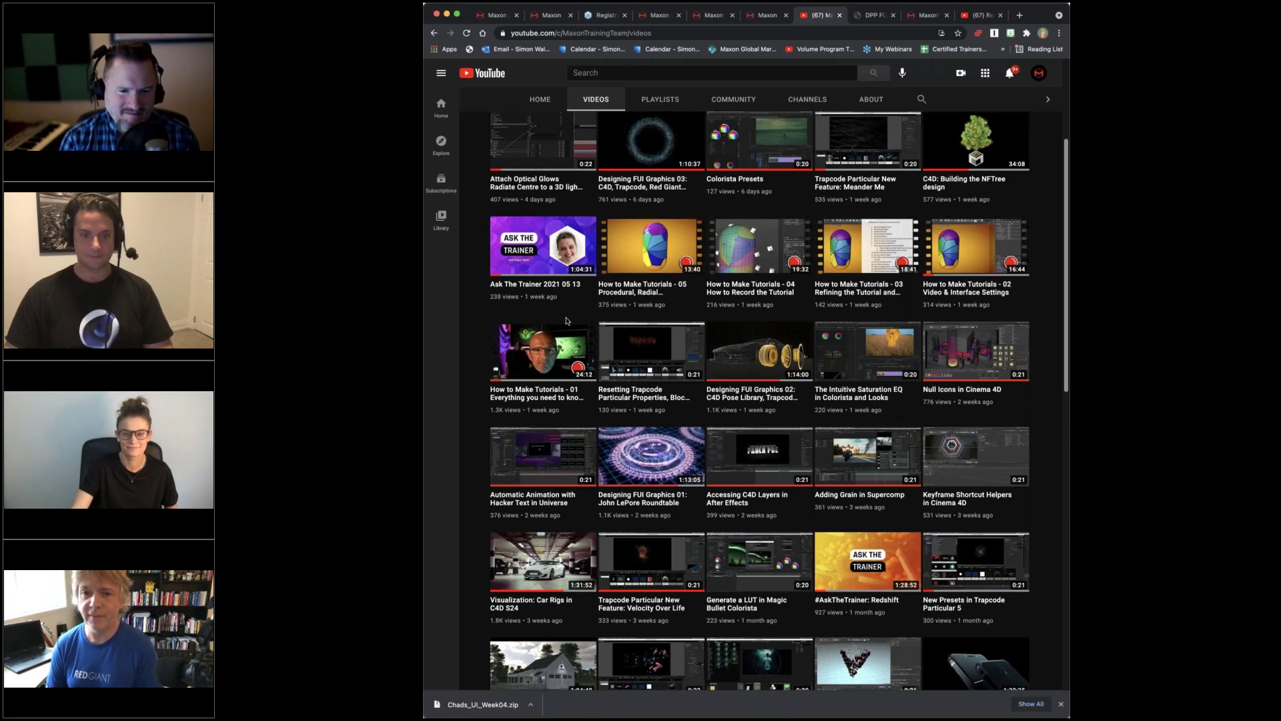
mouse_move(976, 247)
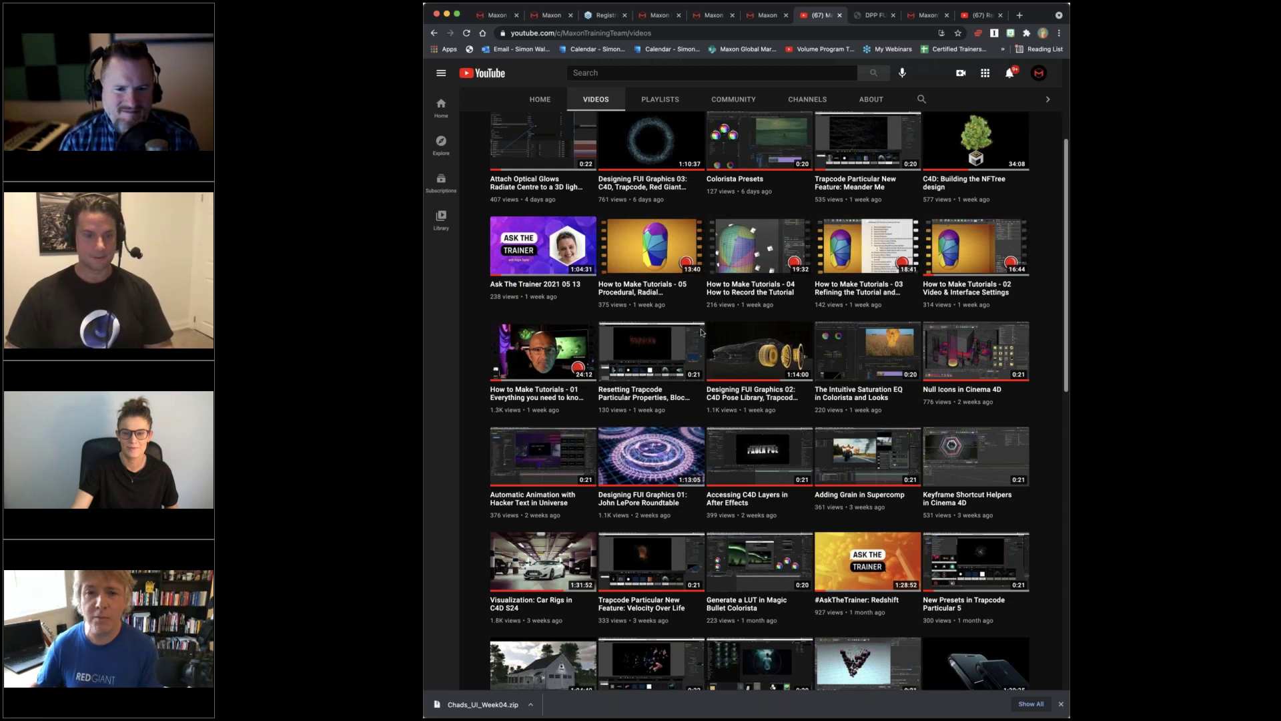
scroll(711, 344, "up", 3)
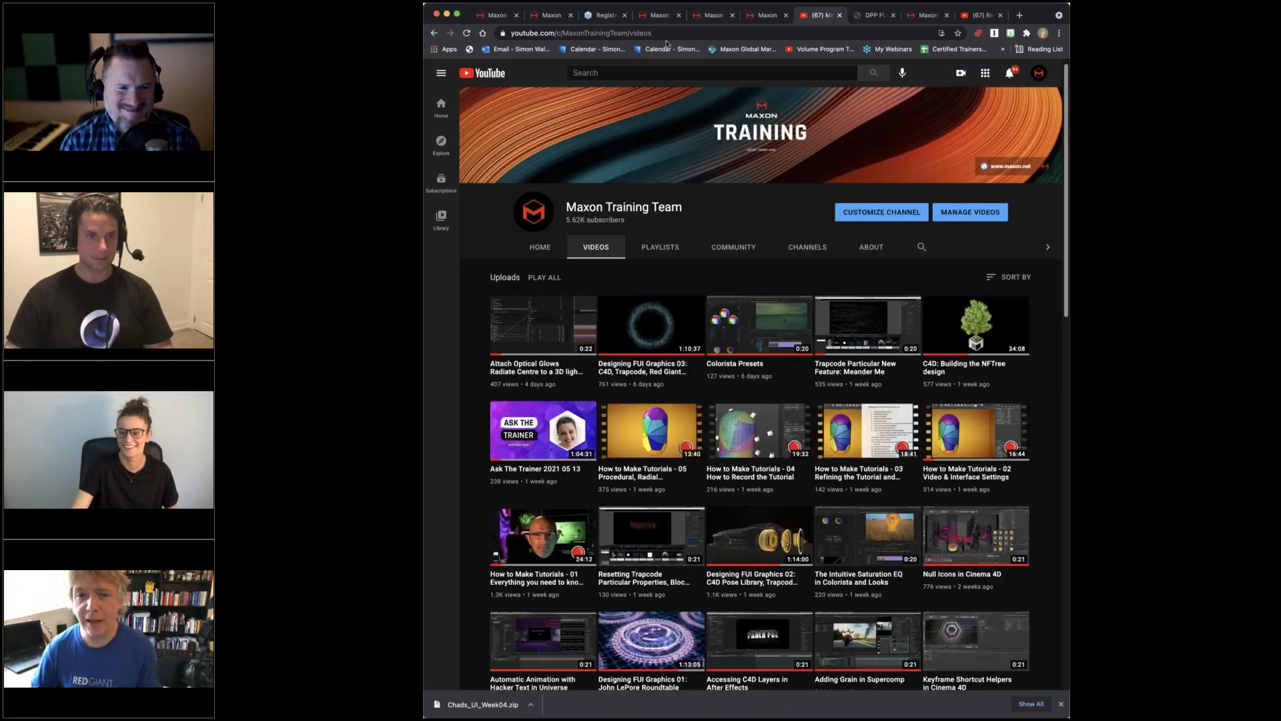
- Show the Maxon article announcing the weekly VFX and Chill live talk show
left_click(660, 16)
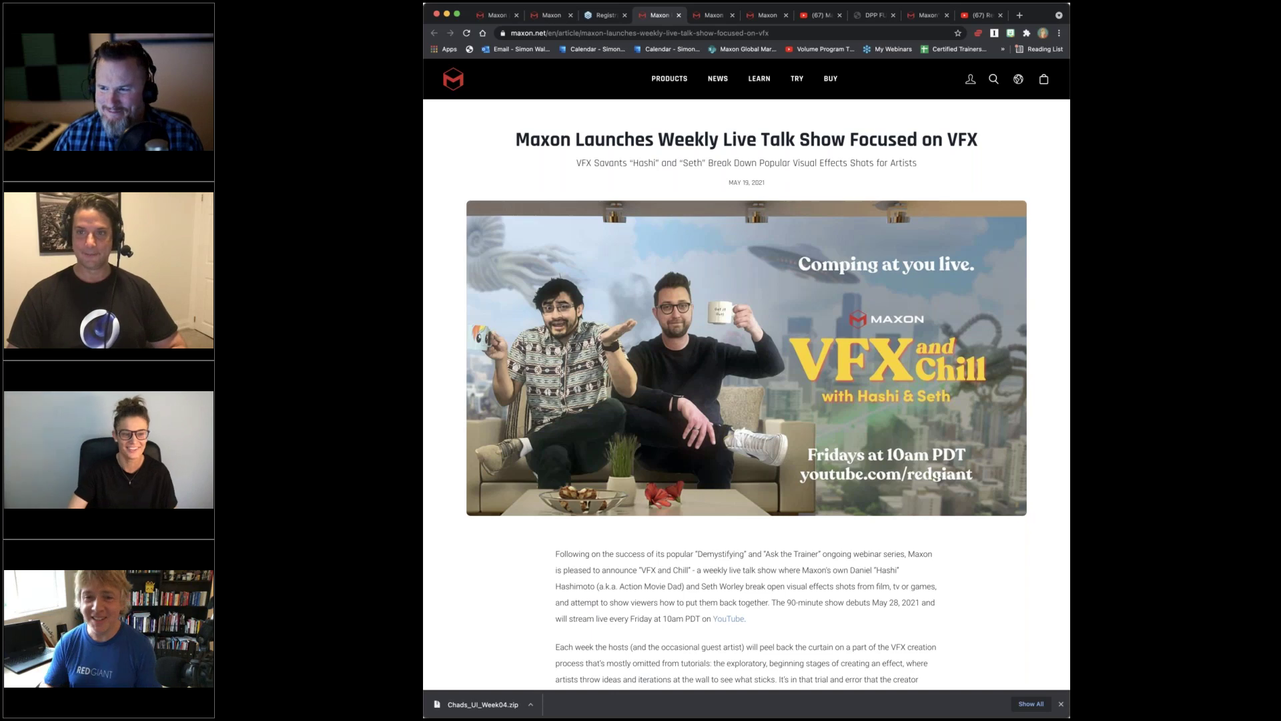
- Go from the Ask The Trainer page to the Maxon Events page under News and view its upcoming event cards
left_click(495, 15)
scroll(621, 140, "up", 5)
mouse_move(718, 79)
left_click(721, 125)
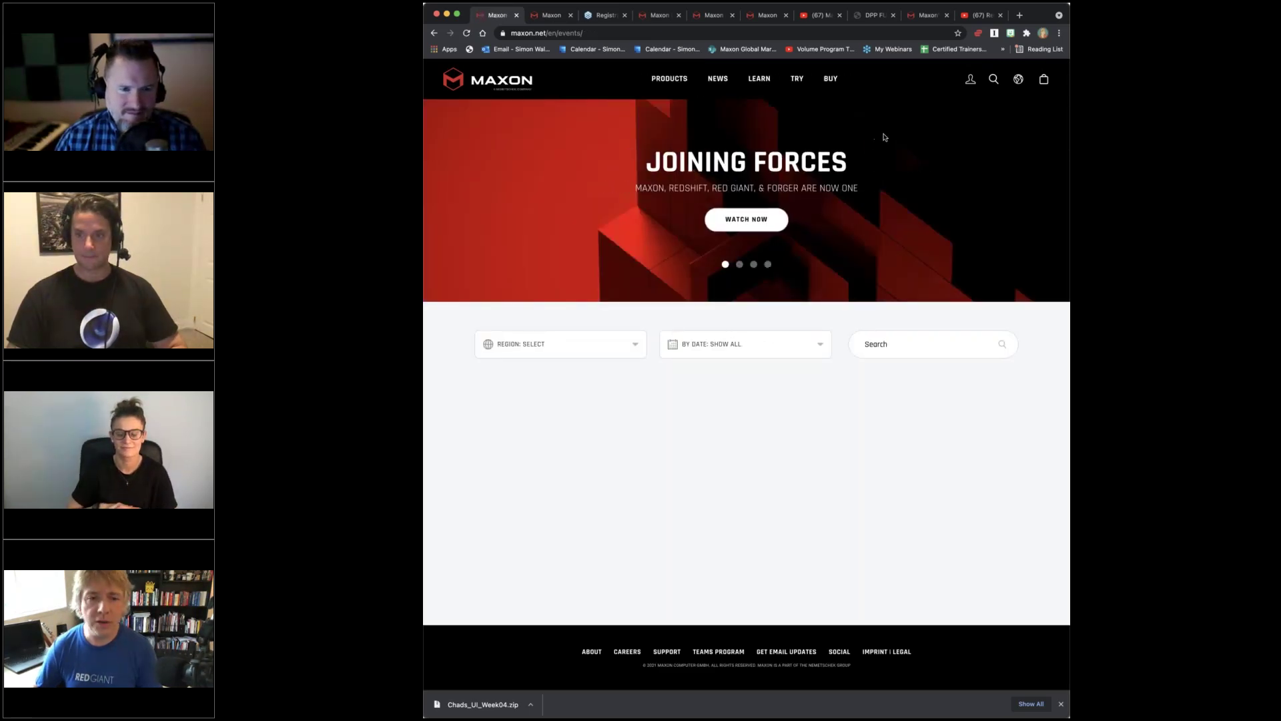
scroll(471, 353, "down", 3)
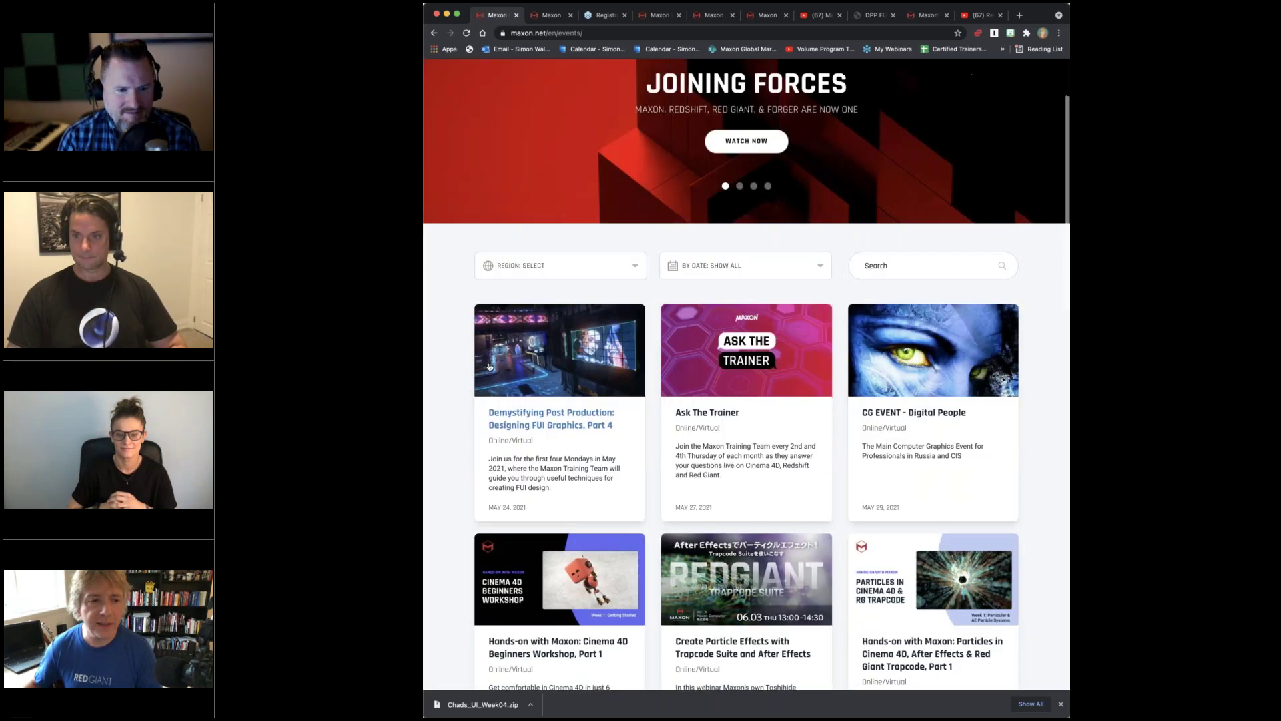
scroll(470, 353, "down", 1)
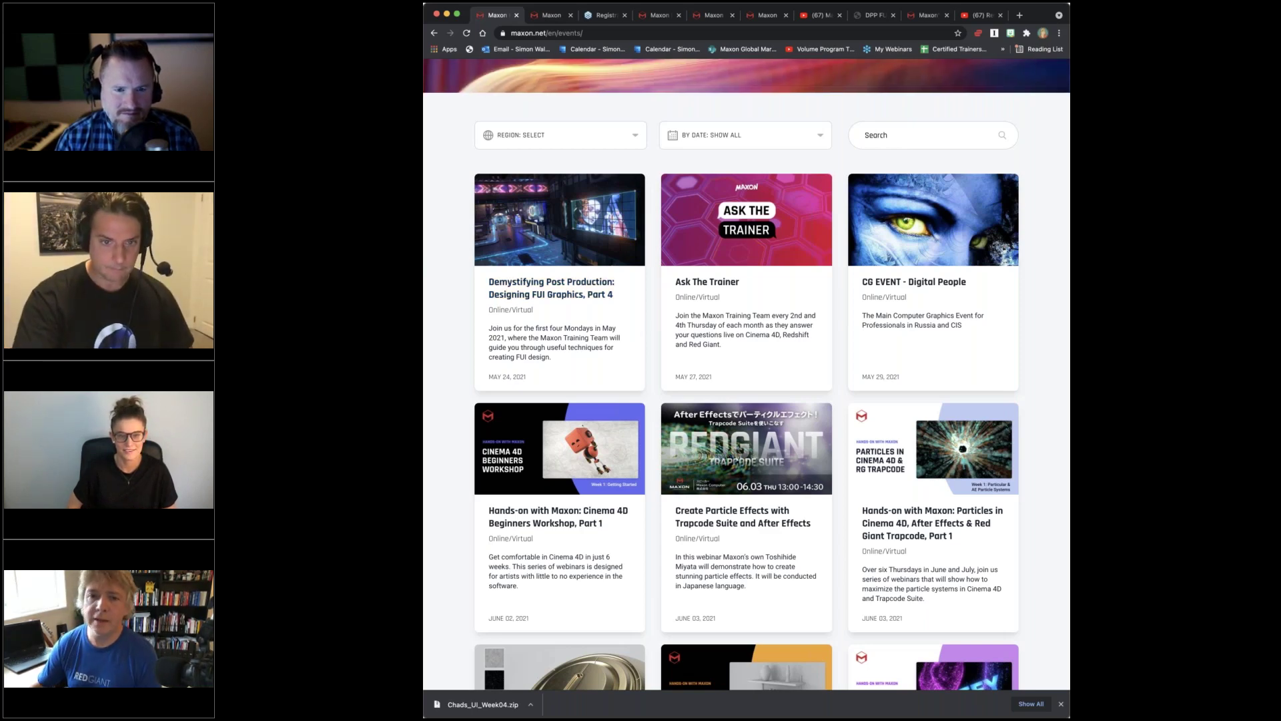
- Show the DPP FUI Links document and select its Project file downloads line
left_click(871, 18)
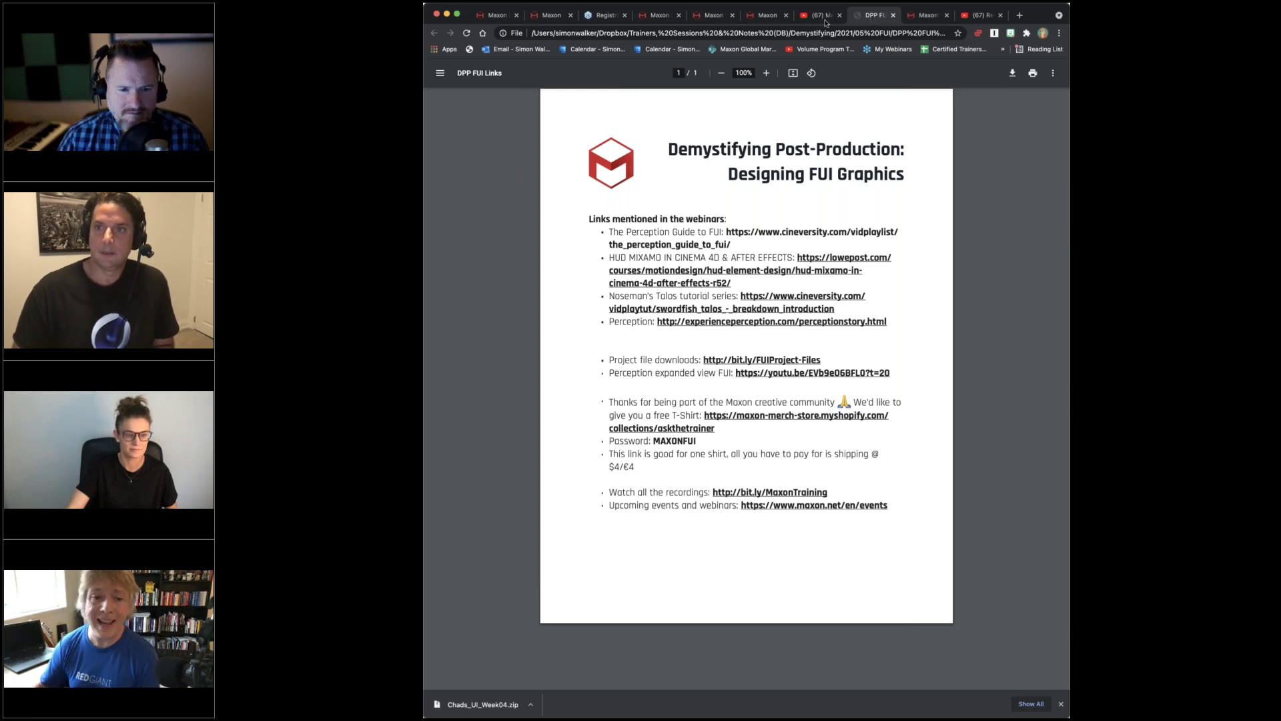
triple_click(616, 359)
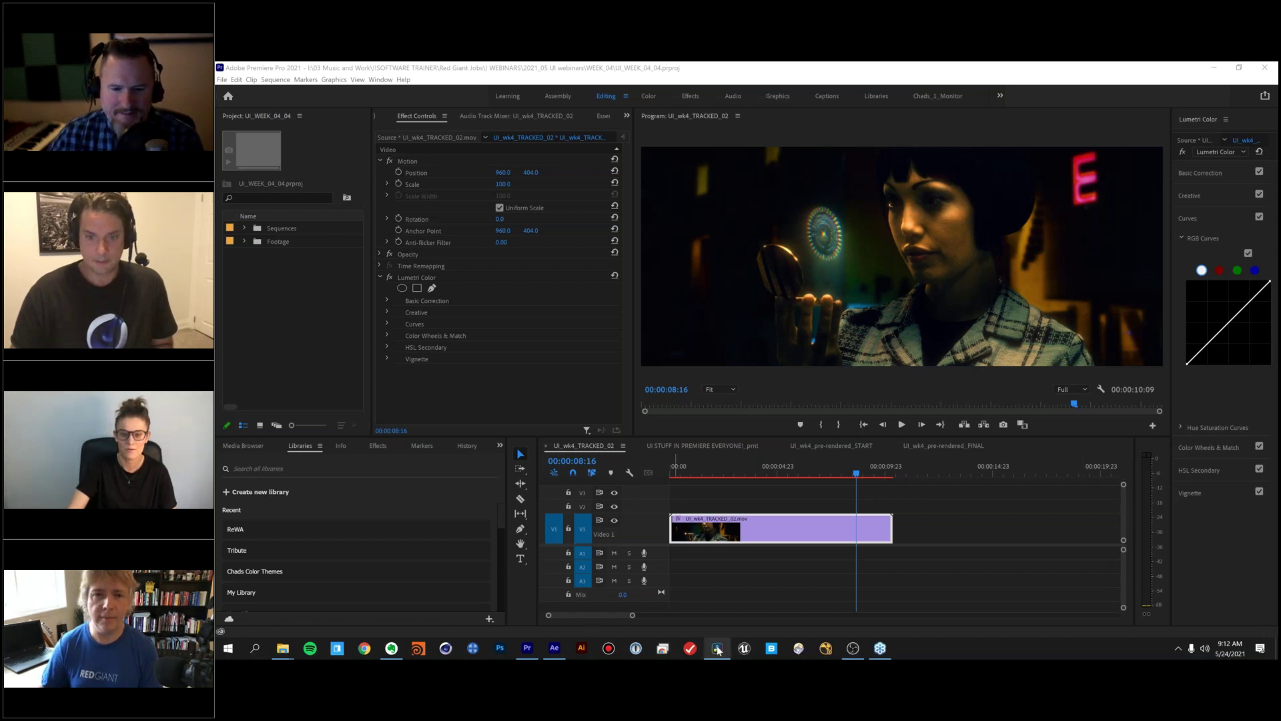
- Play the UI_wk4_TRACKED_02 sequence in Premiere Pro from near its start to preview the tracked HUD graphic above the hand
mouse_move(718, 650)
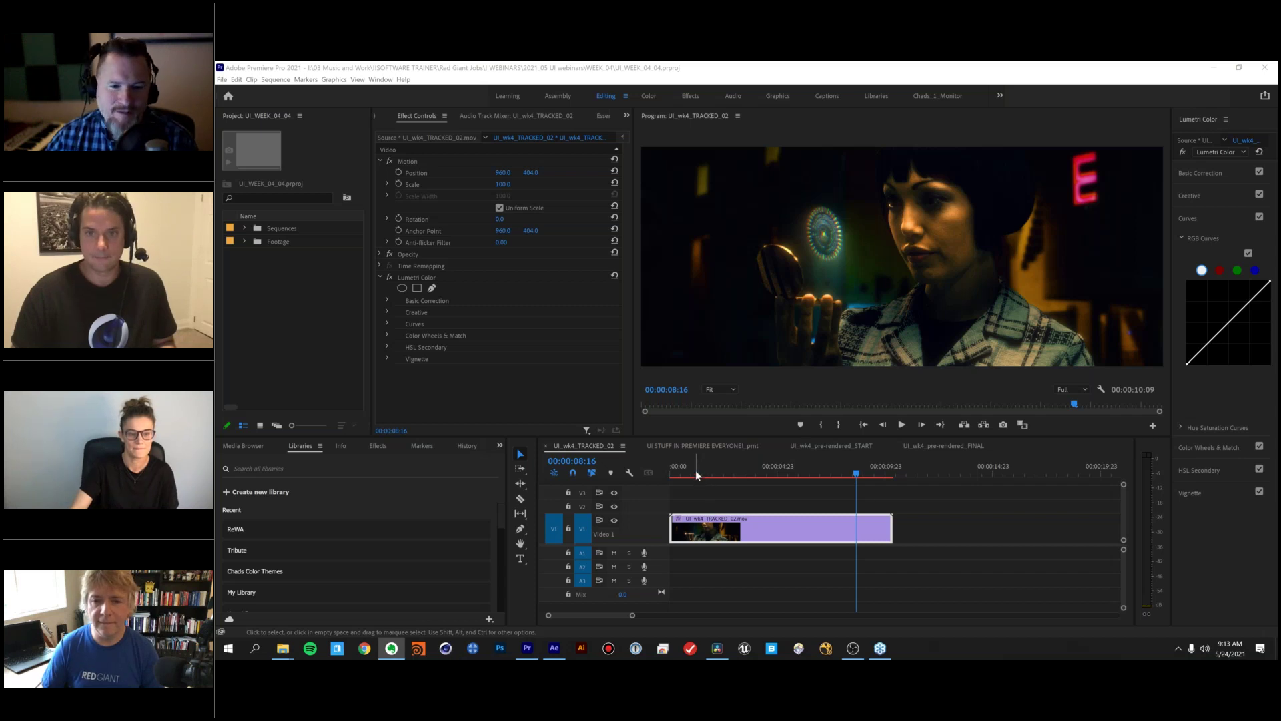
left_click(682, 474)
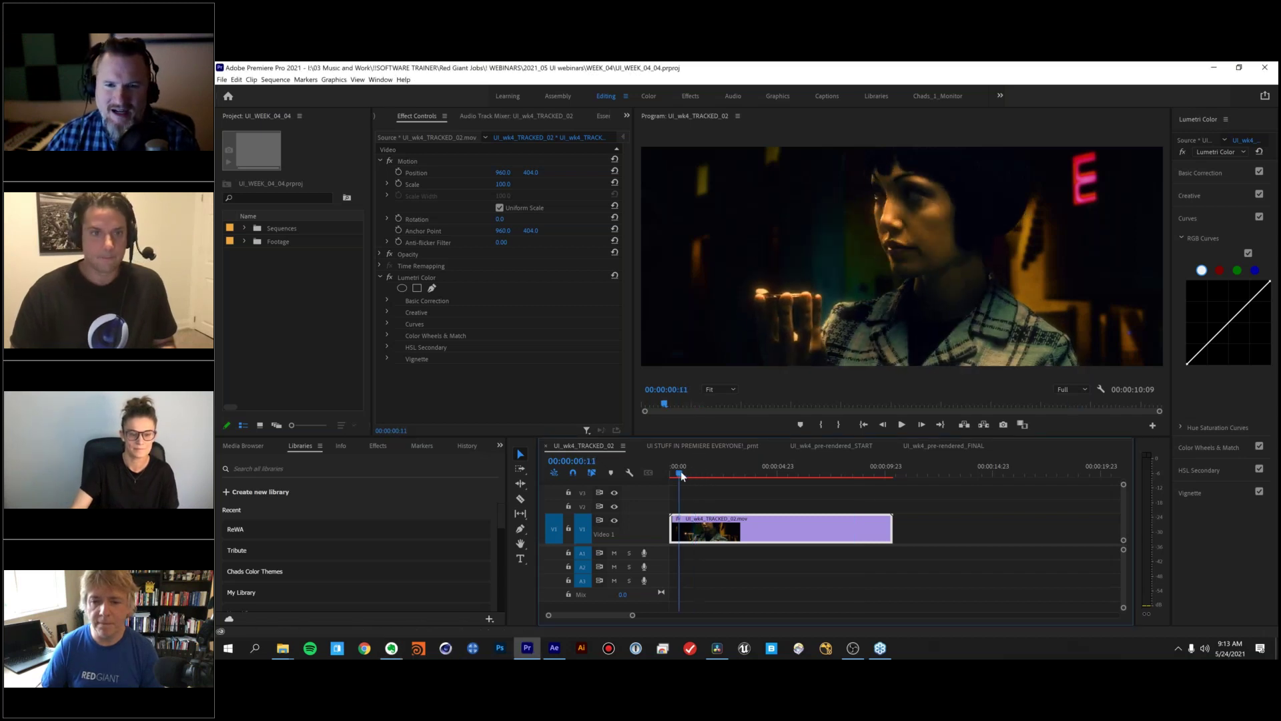
key("space")
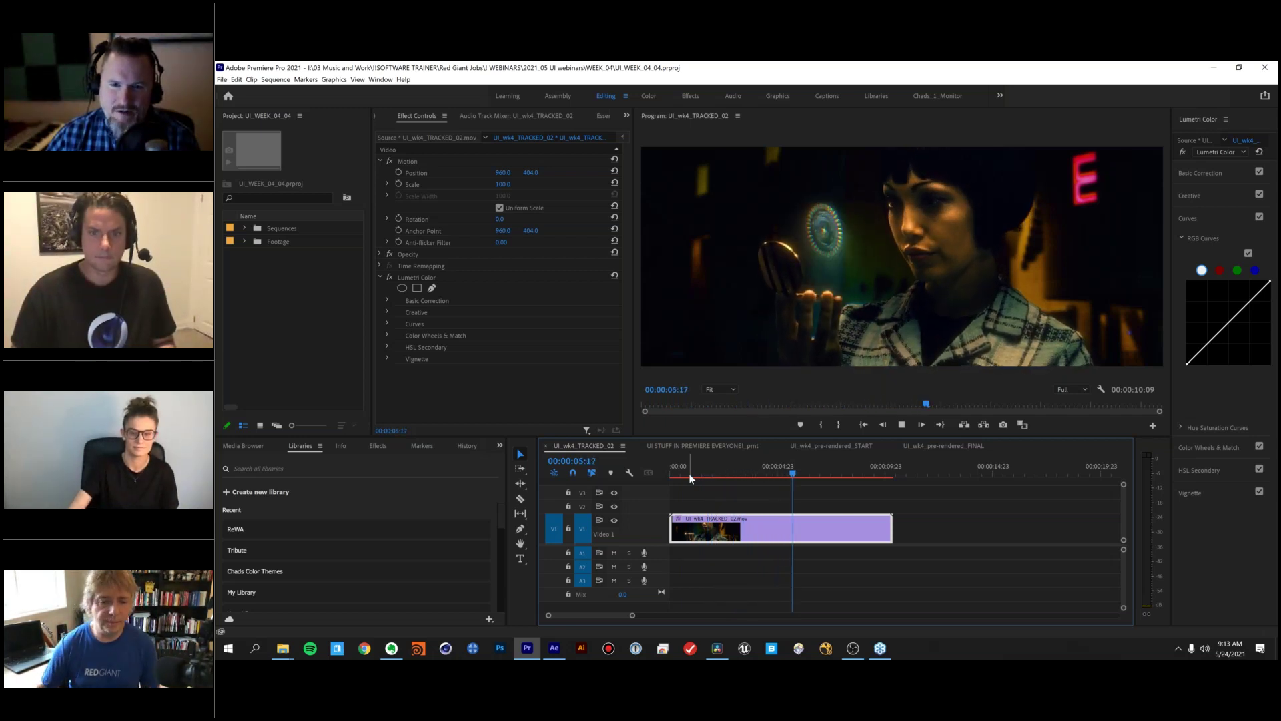
key("space")
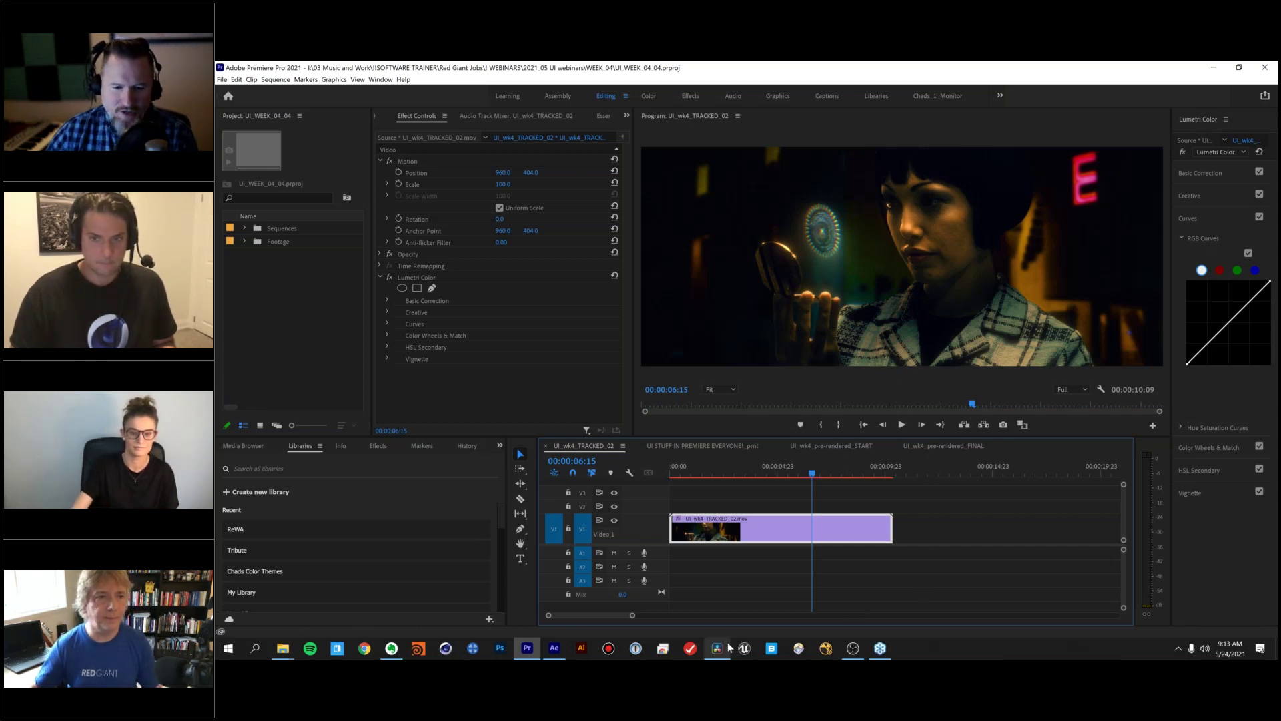
- Switch to the RG_UI_WEEK_04_01 project in DaVinci Resolve and show the HUD Components timeline on the Edit page
mouse_move(727, 645)
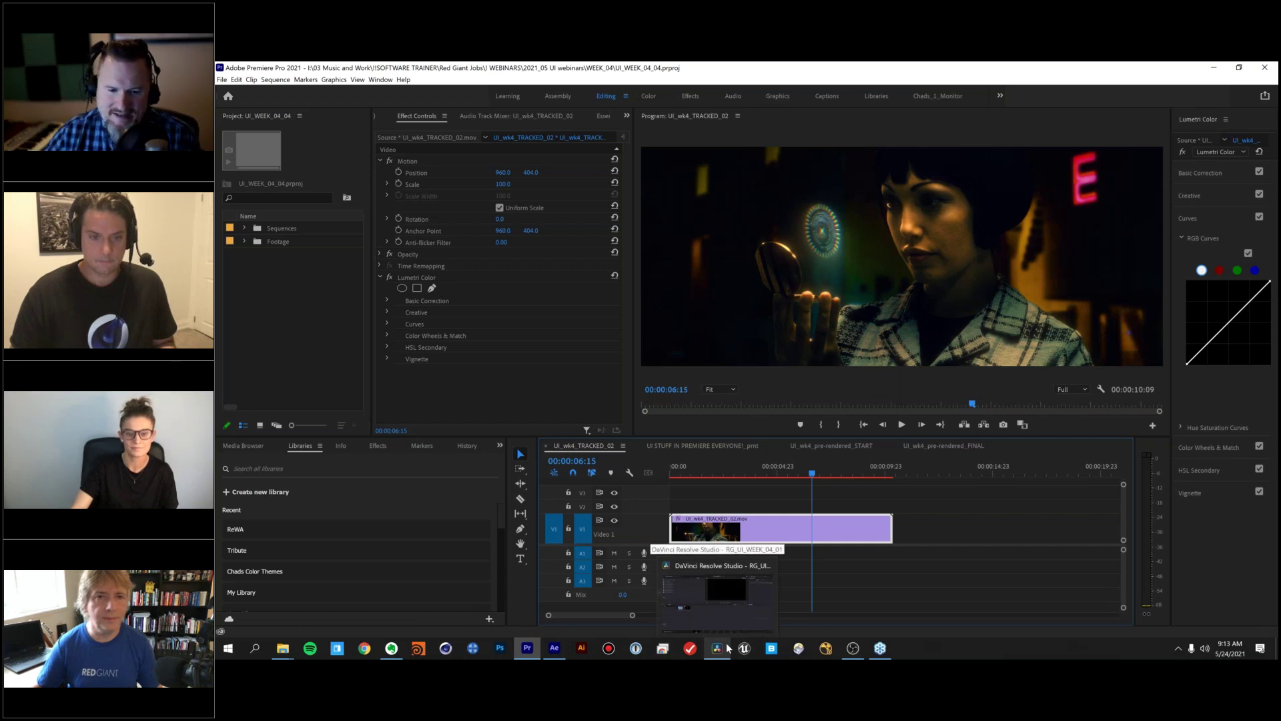
left_click(727, 648)
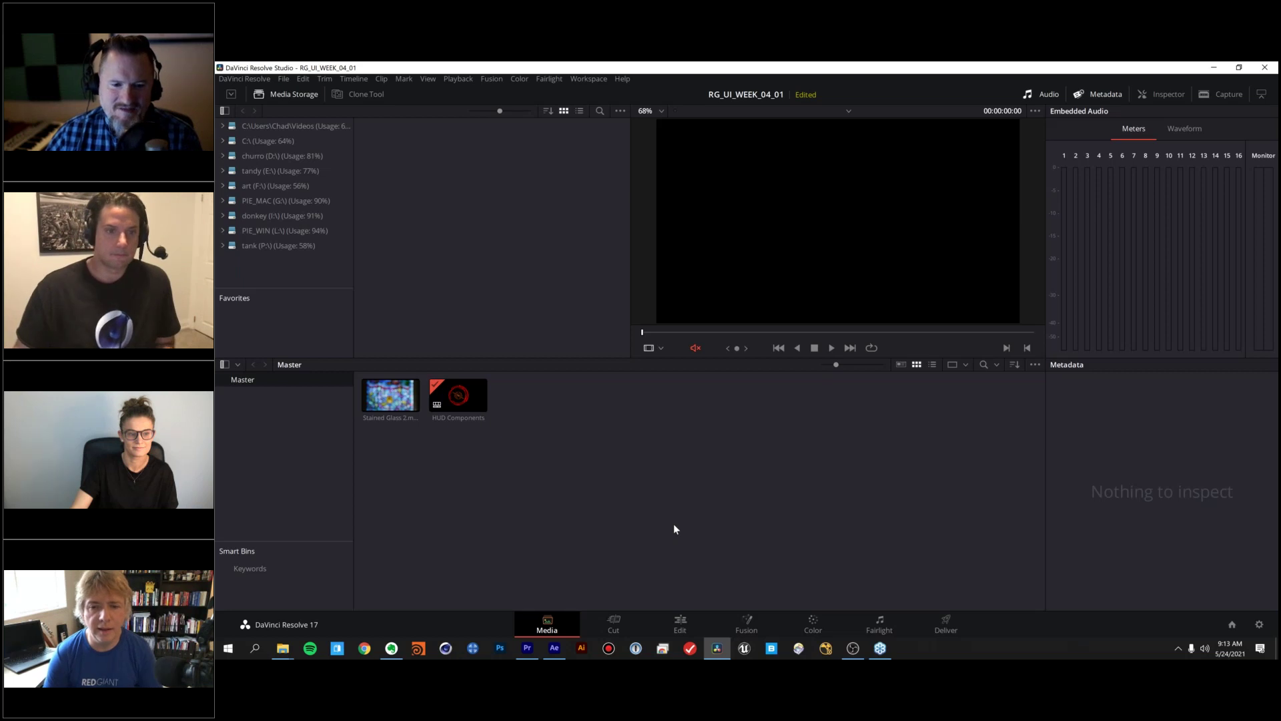
left_click(681, 626)
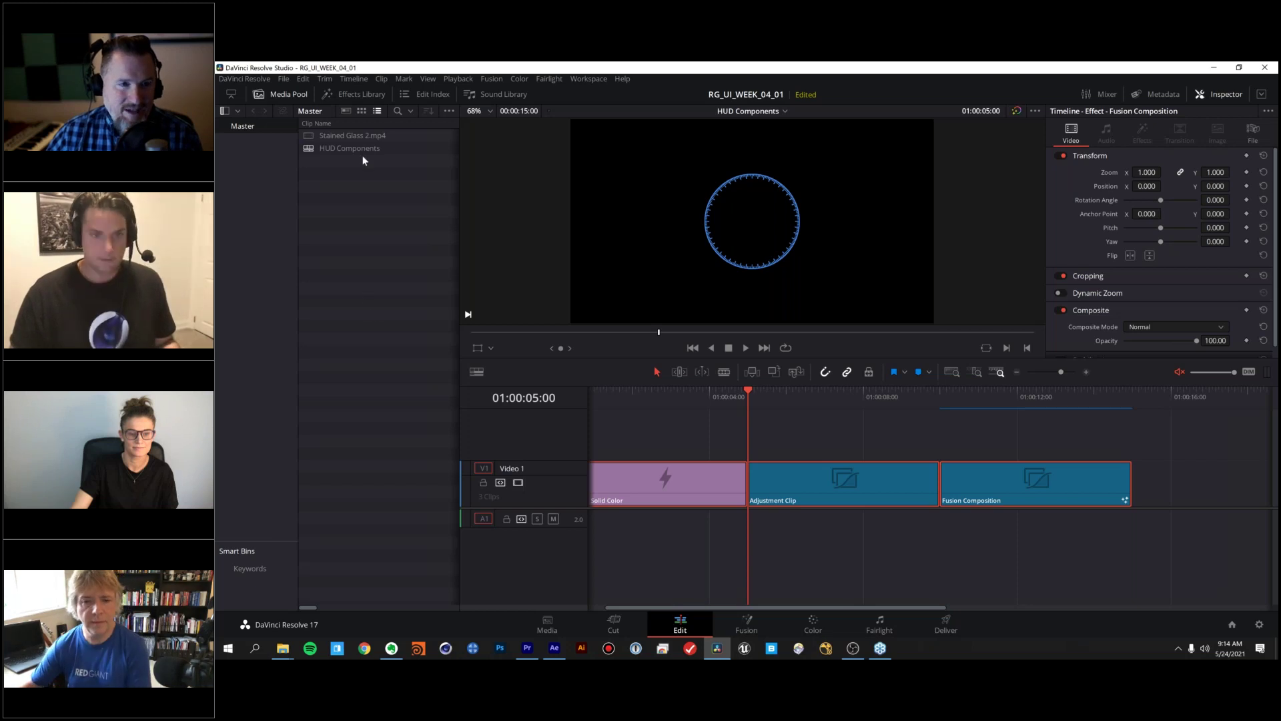
- Browse the Toolbox generators and effects, including the Adjustment Clip and Fusion Composition entries, in the Effects Library
left_click(364, 94)
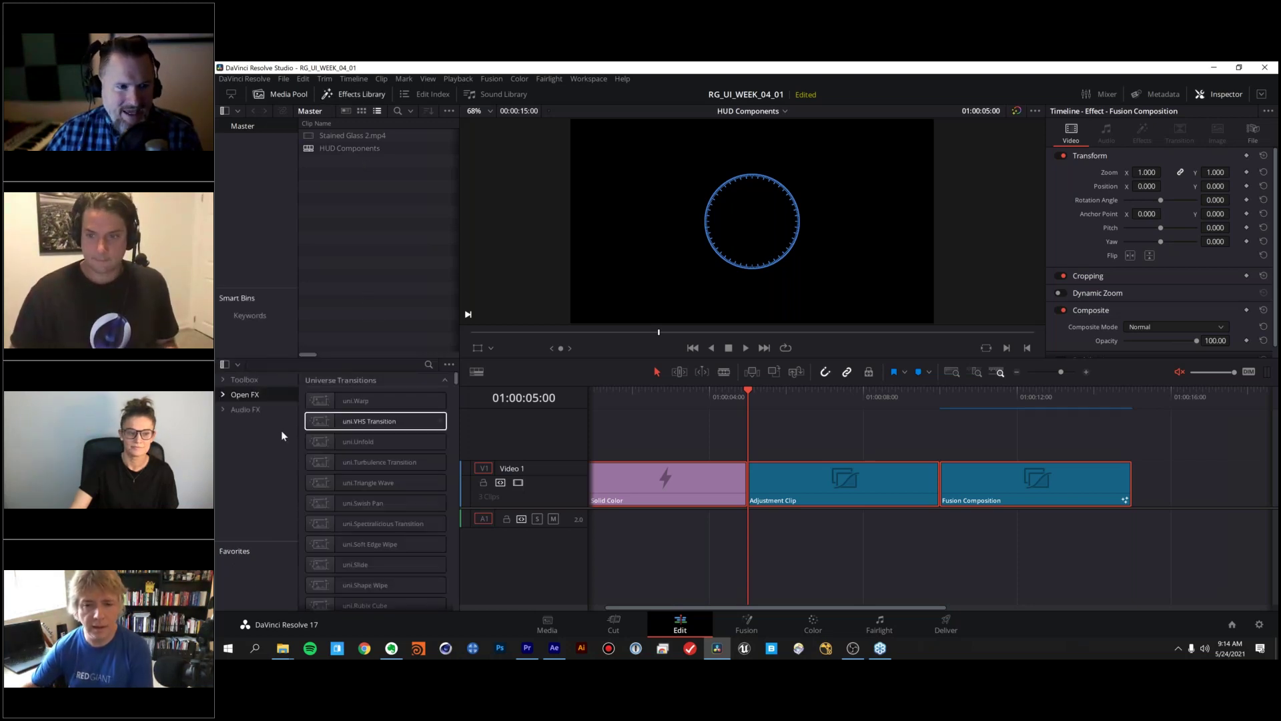
left_click(220, 379)
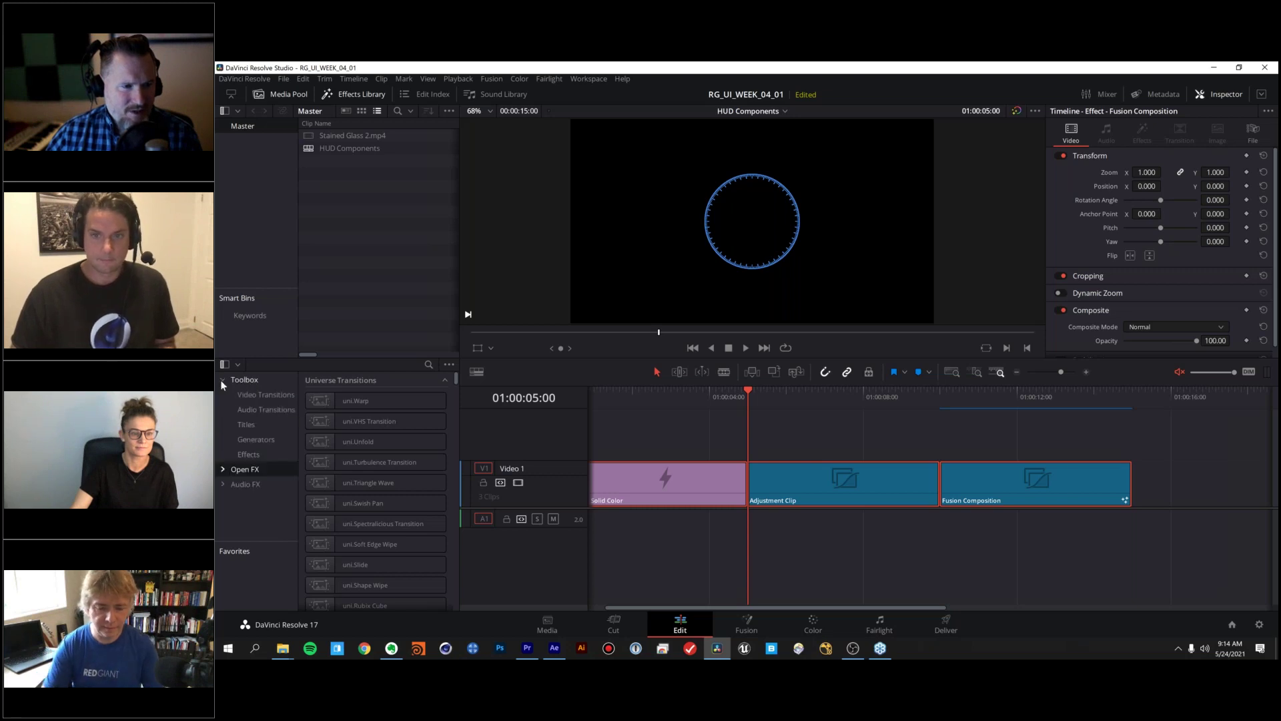
left_click(259, 439)
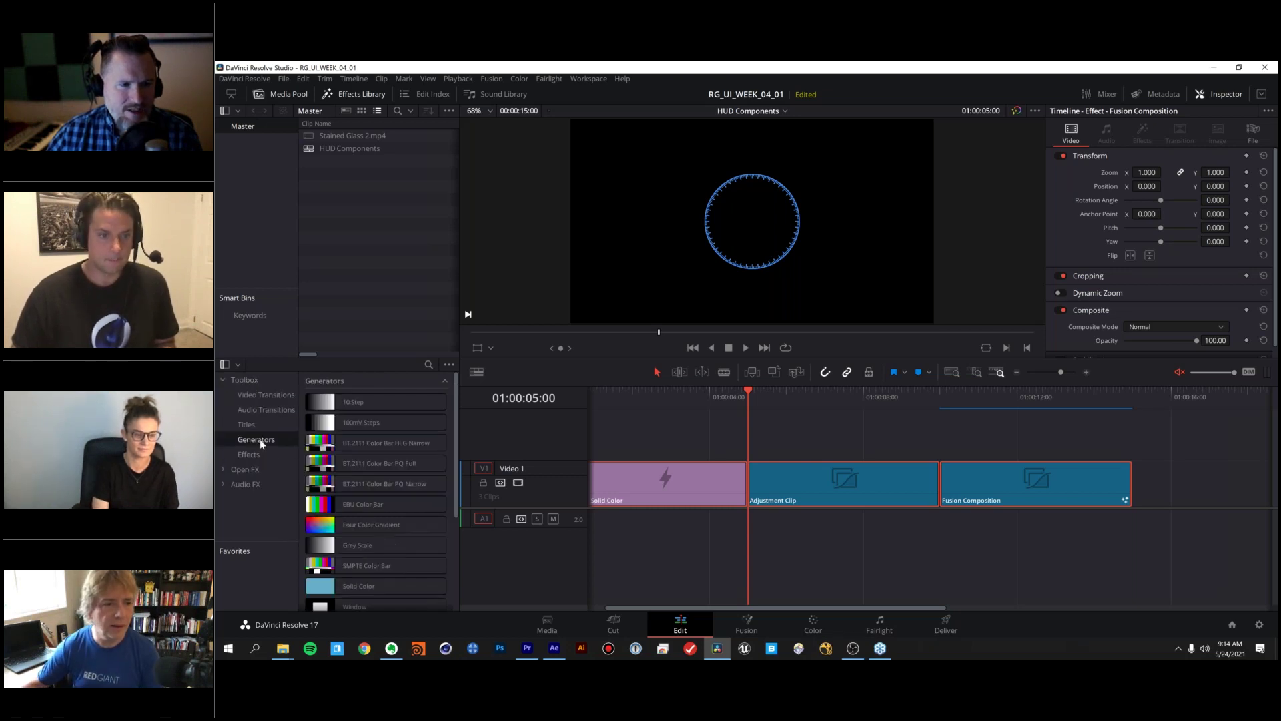
scroll(346, 495, "down", 2)
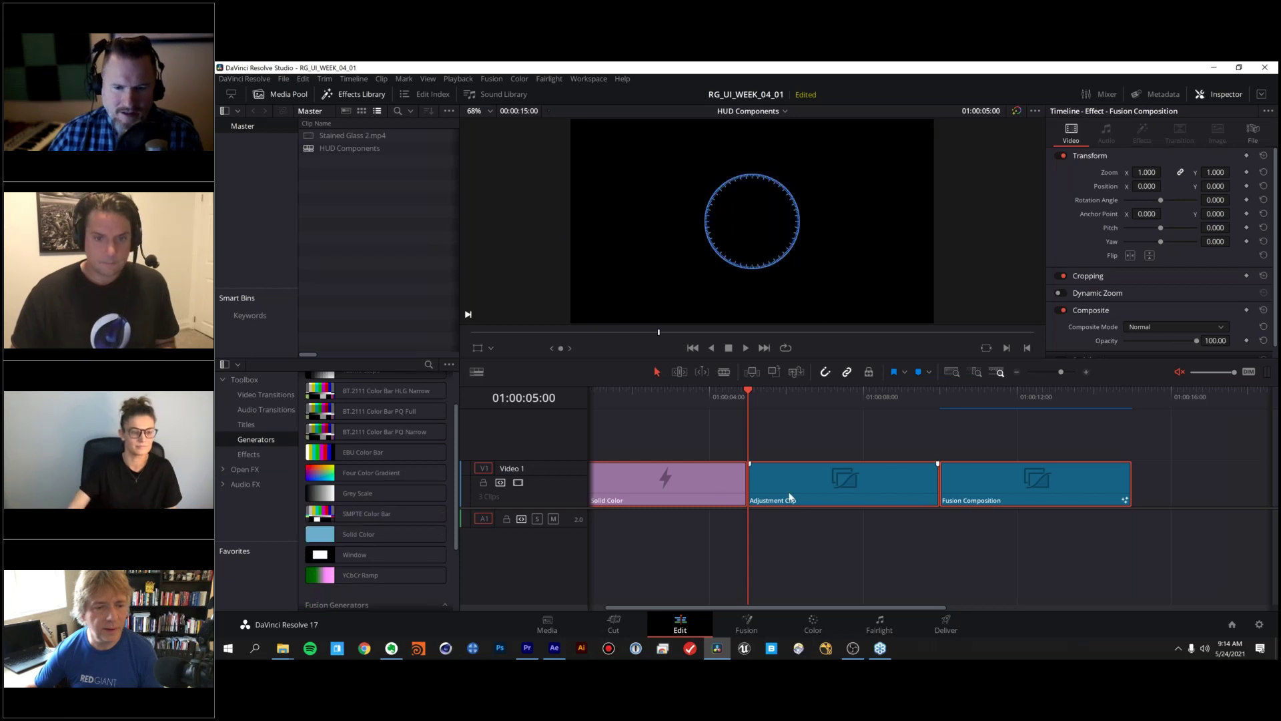
left_click(240, 454)
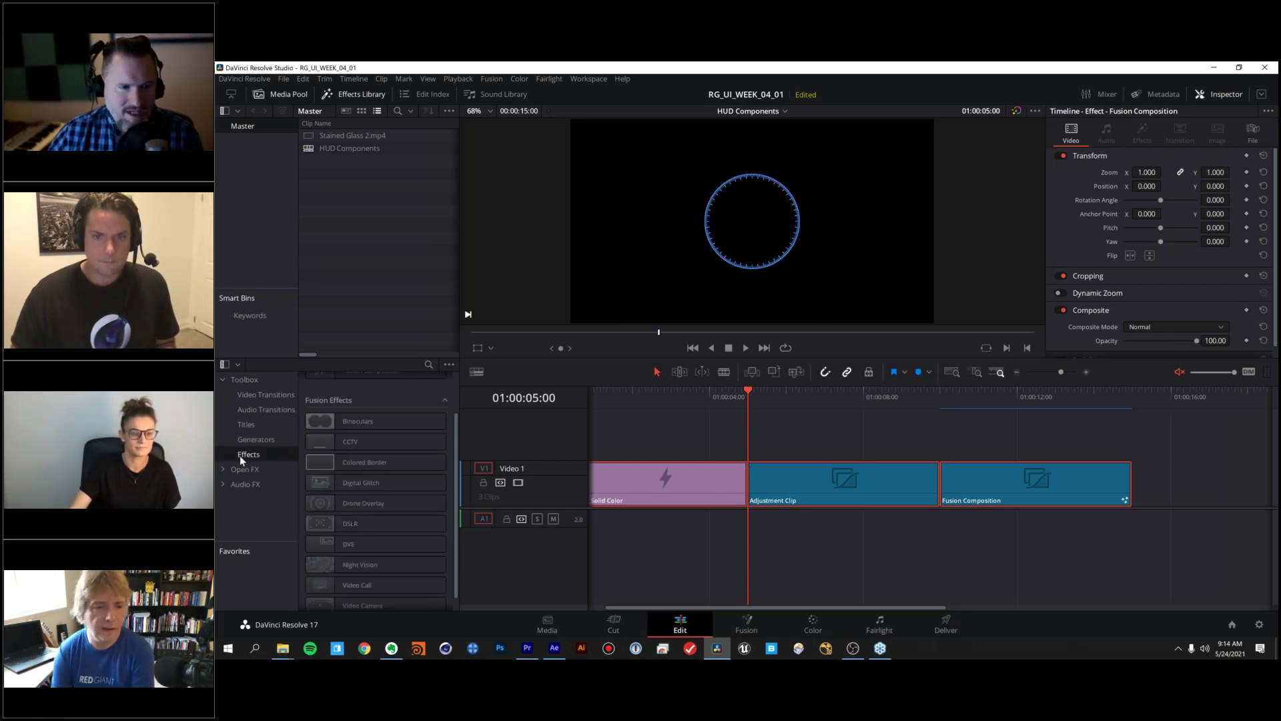
scroll(389, 501, "down", 1)
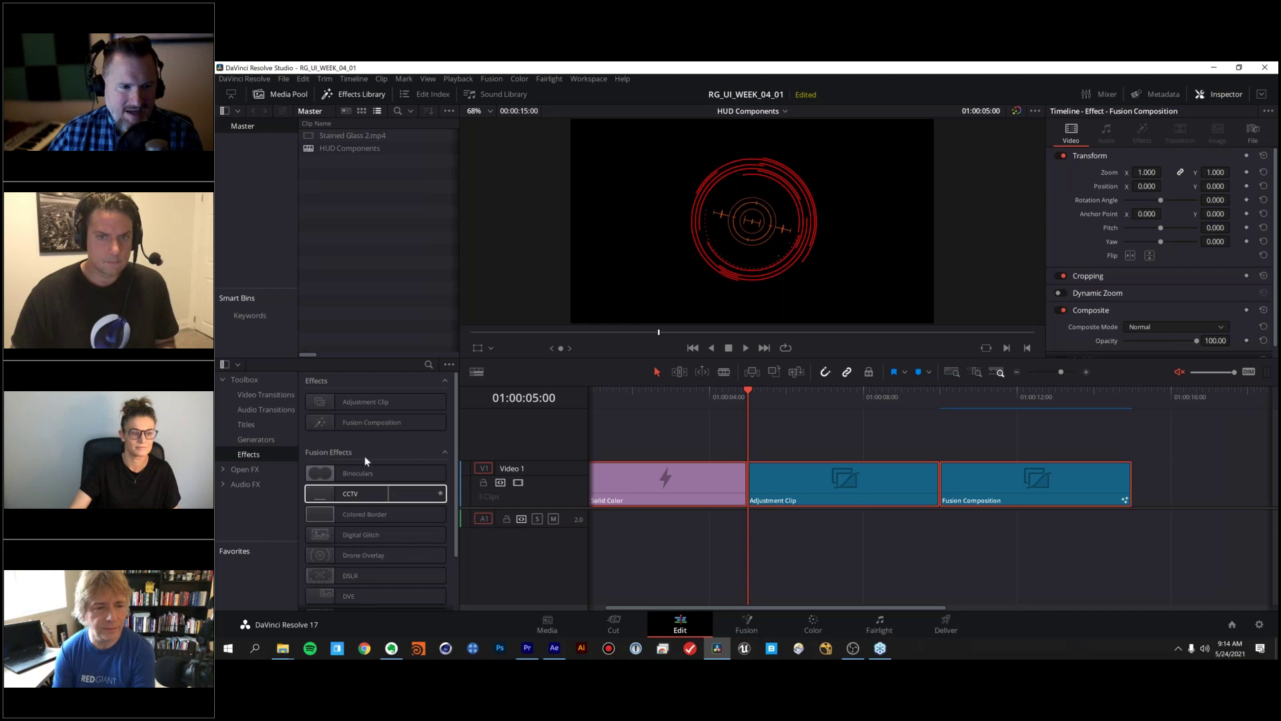
scroll(381, 460, "up", 3)
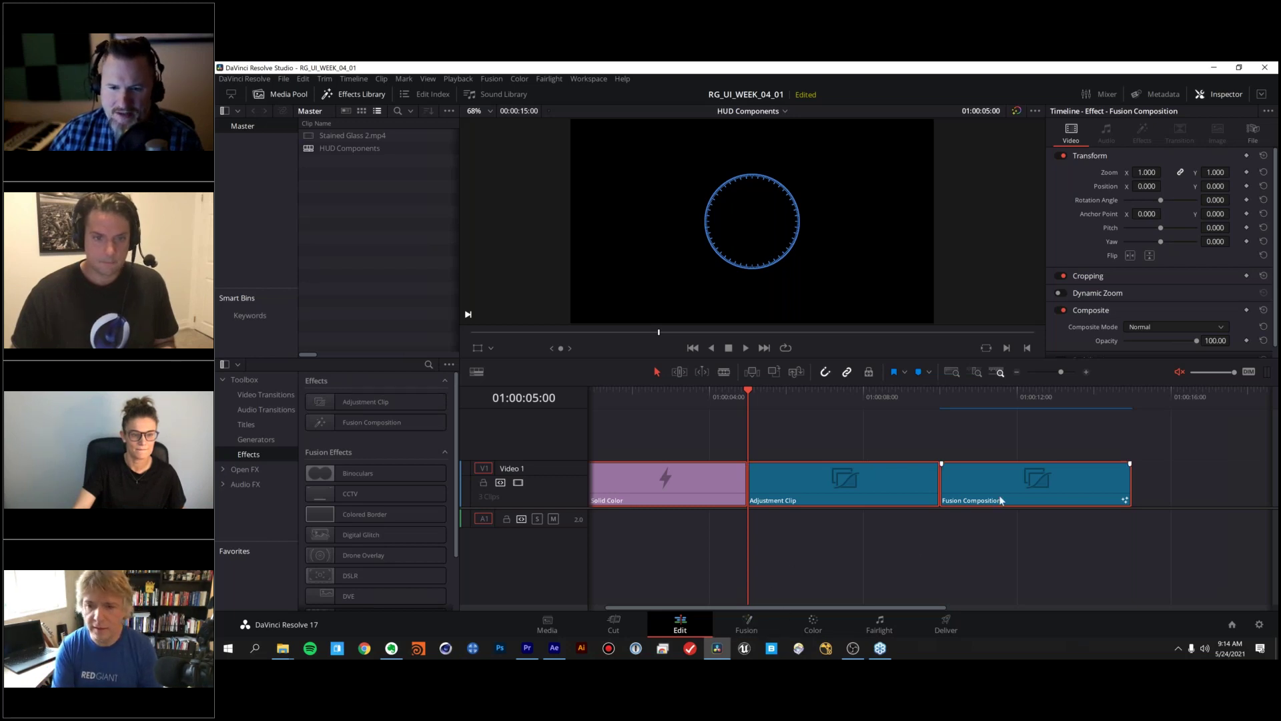
- View the adjustment clip's Fusion node graph, and compare the two HUD clips on the Color page
left_click(752, 625)
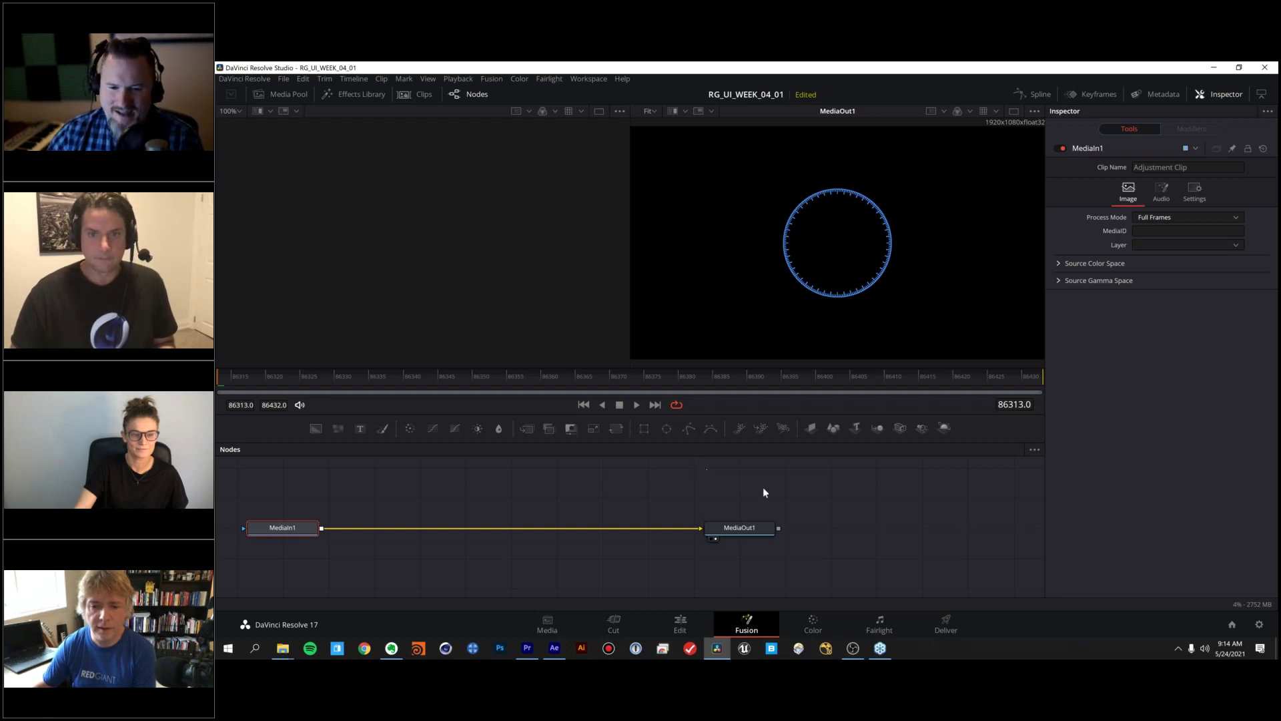
left_click(814, 626)
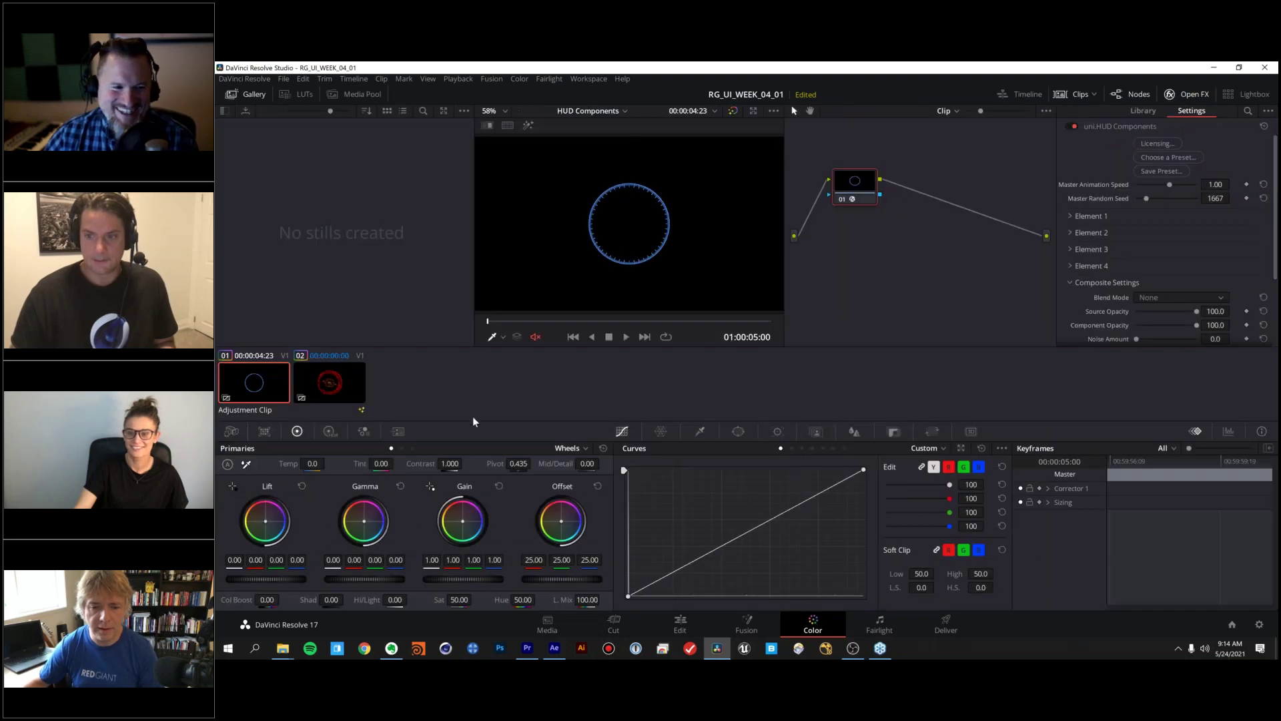
left_click(327, 381)
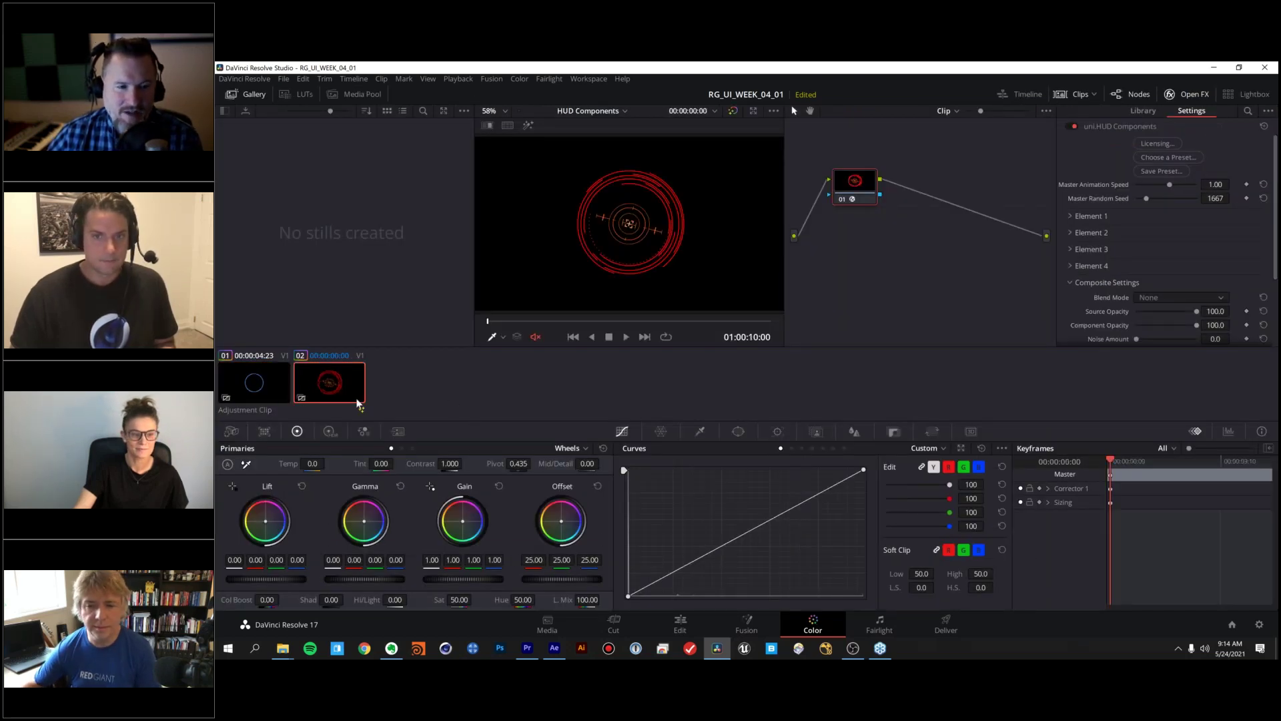
left_click(259, 389)
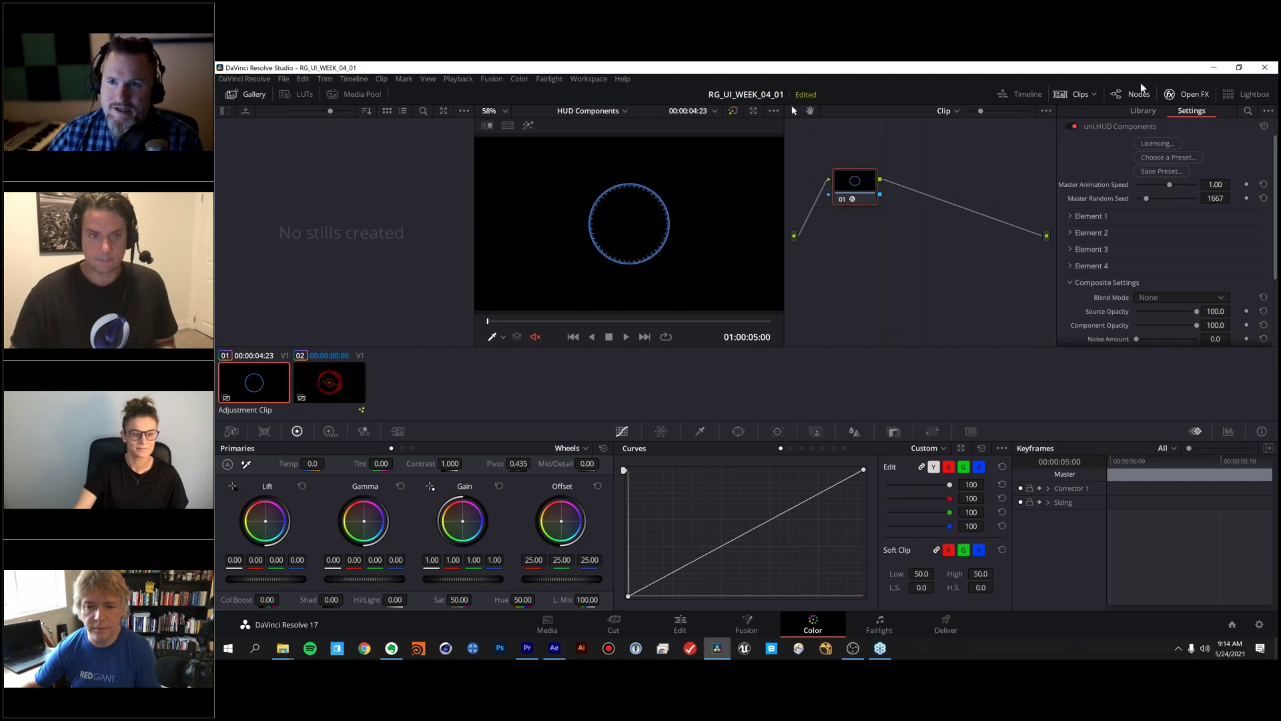
- Look through the Open FX library for uni.HUD Components in the Universe Motion Graphics category
left_click(1190, 97)
left_click(1190, 97)
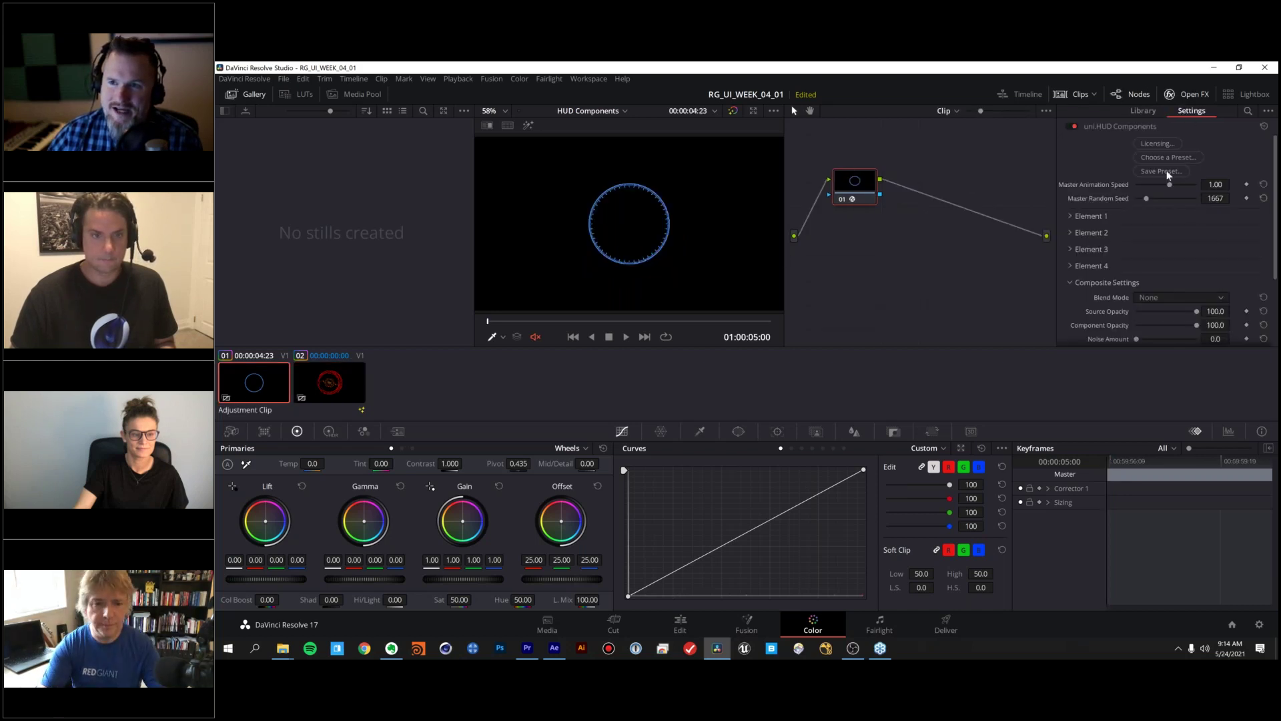
left_click(1143, 111)
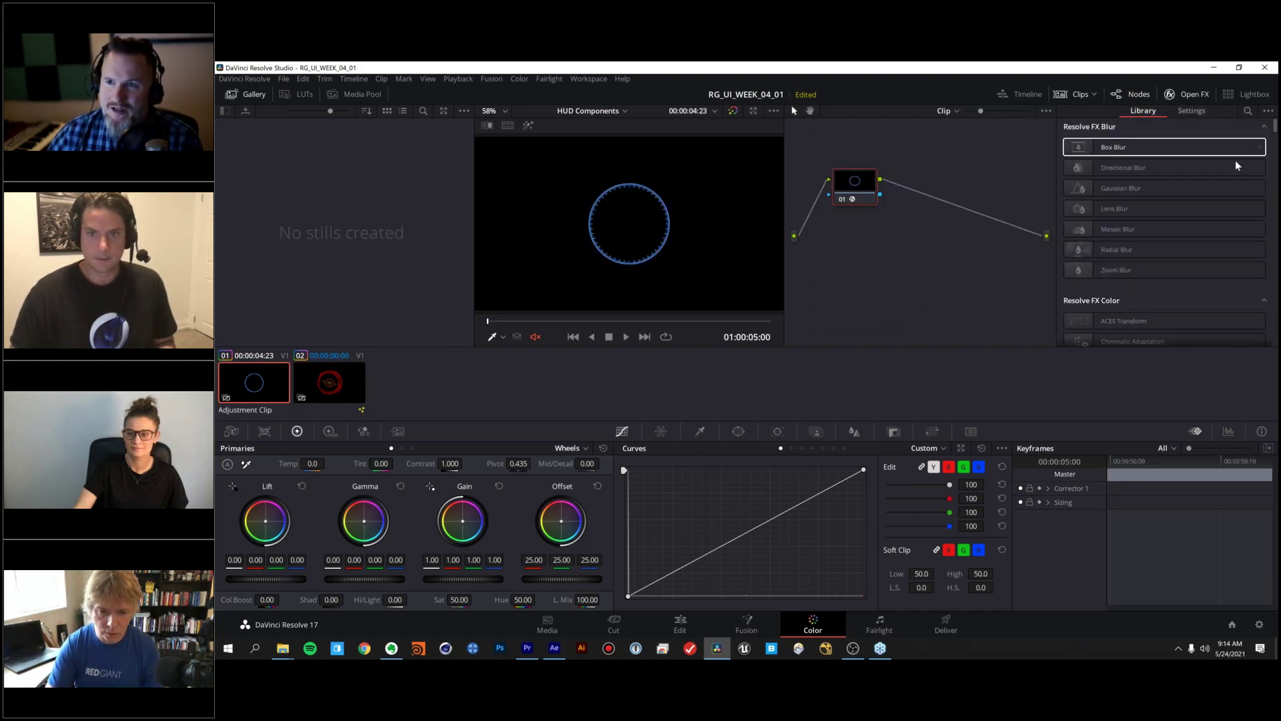
scroll(1268, 157, "down", 5)
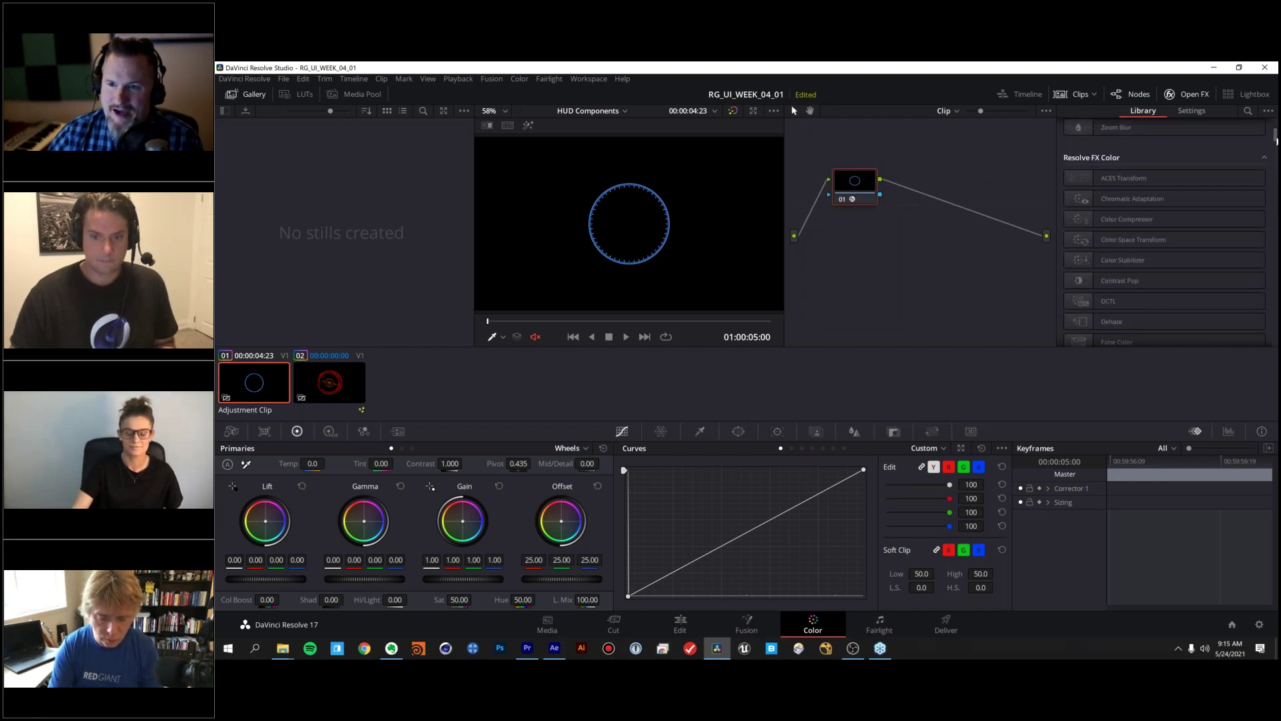
scroll(1165, 234, "down", 10)
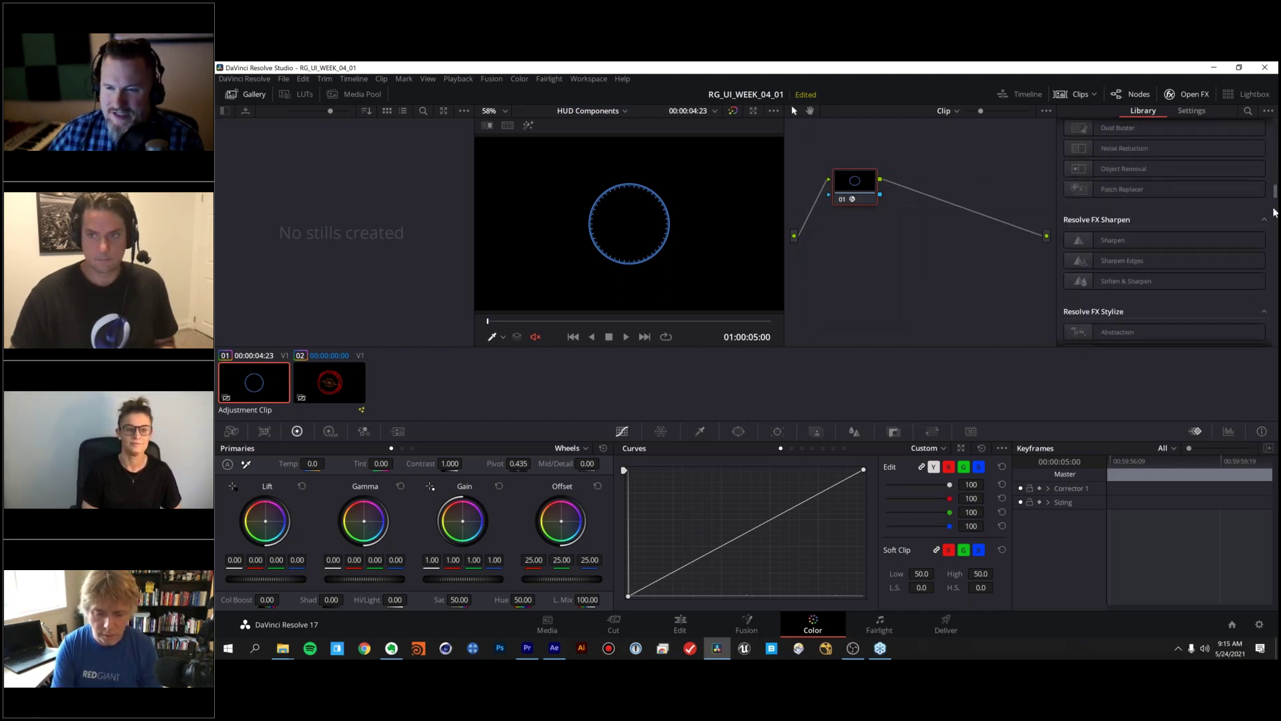
scroll(1271, 281, "up", 3)
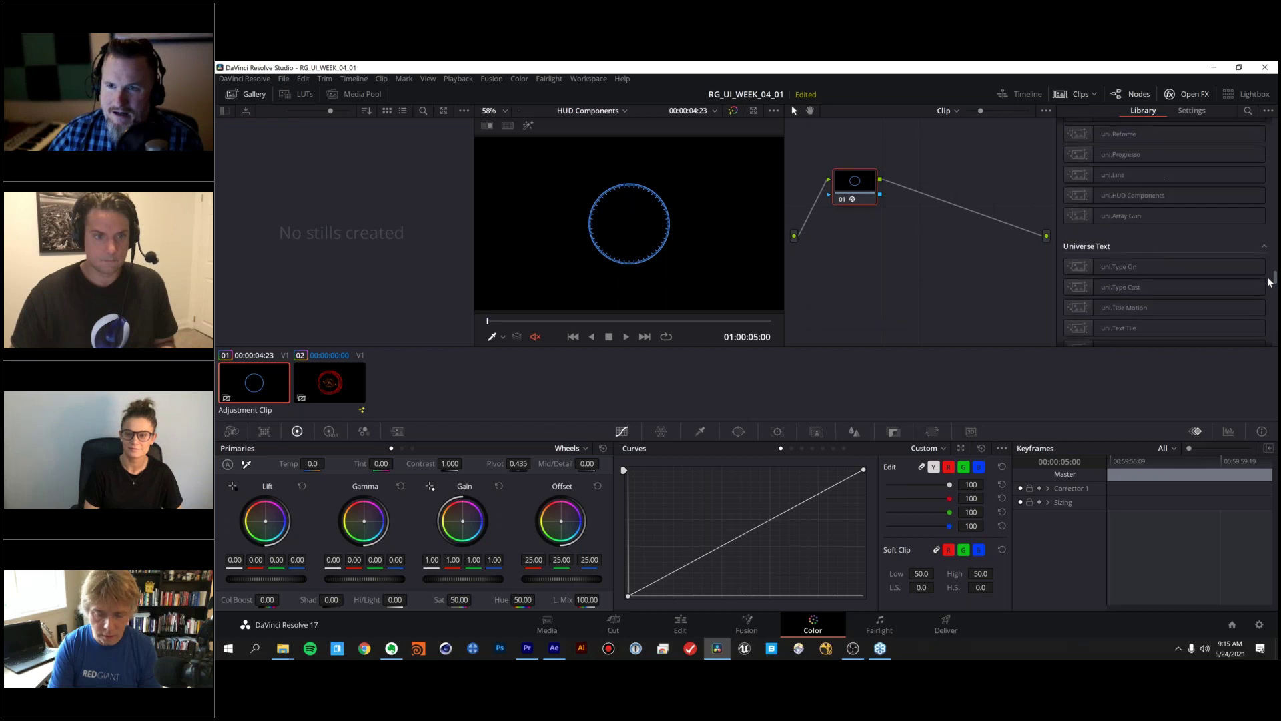
scroll(1270, 277, "up", 1)
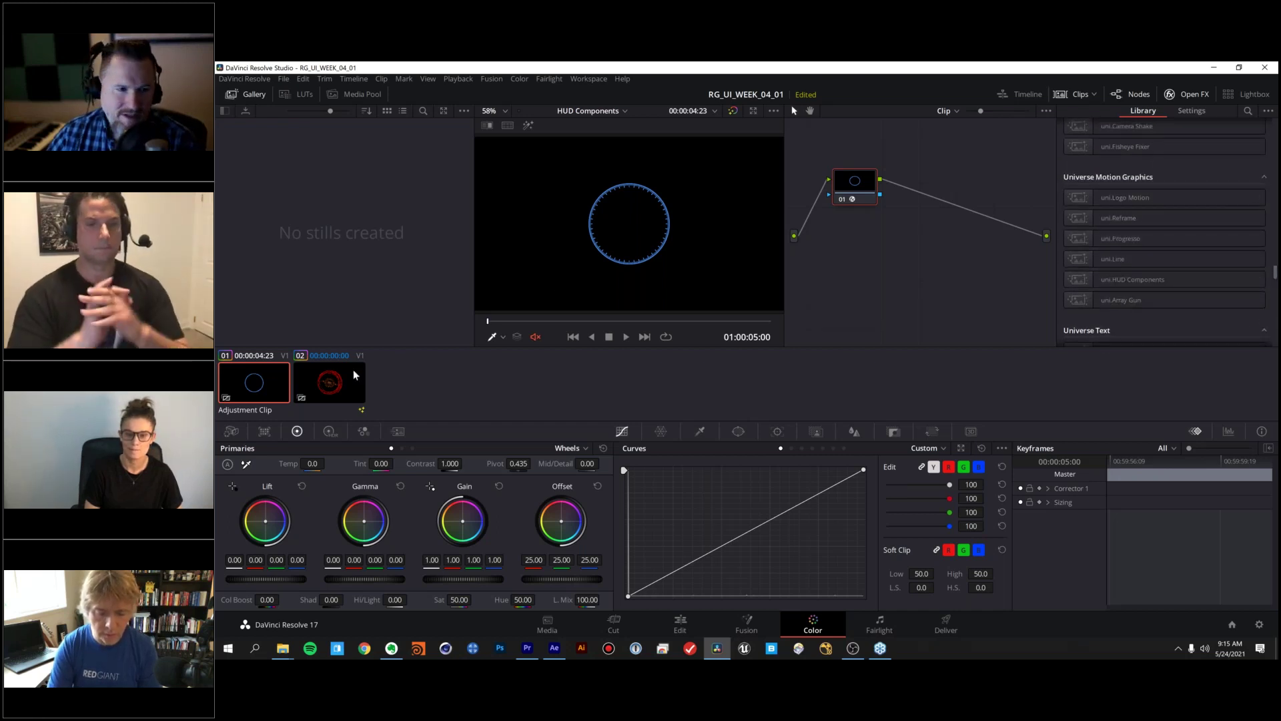
- Select the second clip with the red HUD graphic and scrub through its animation
left_click(336, 385)
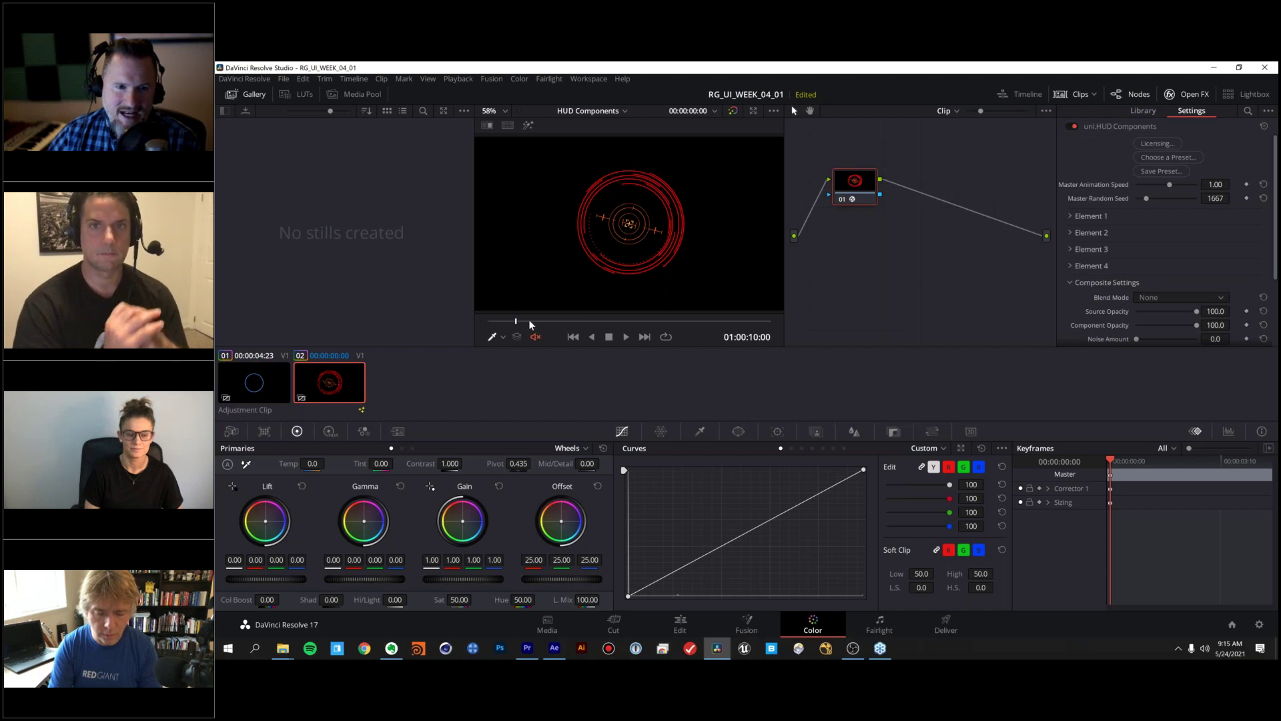
left_click(614, 321)
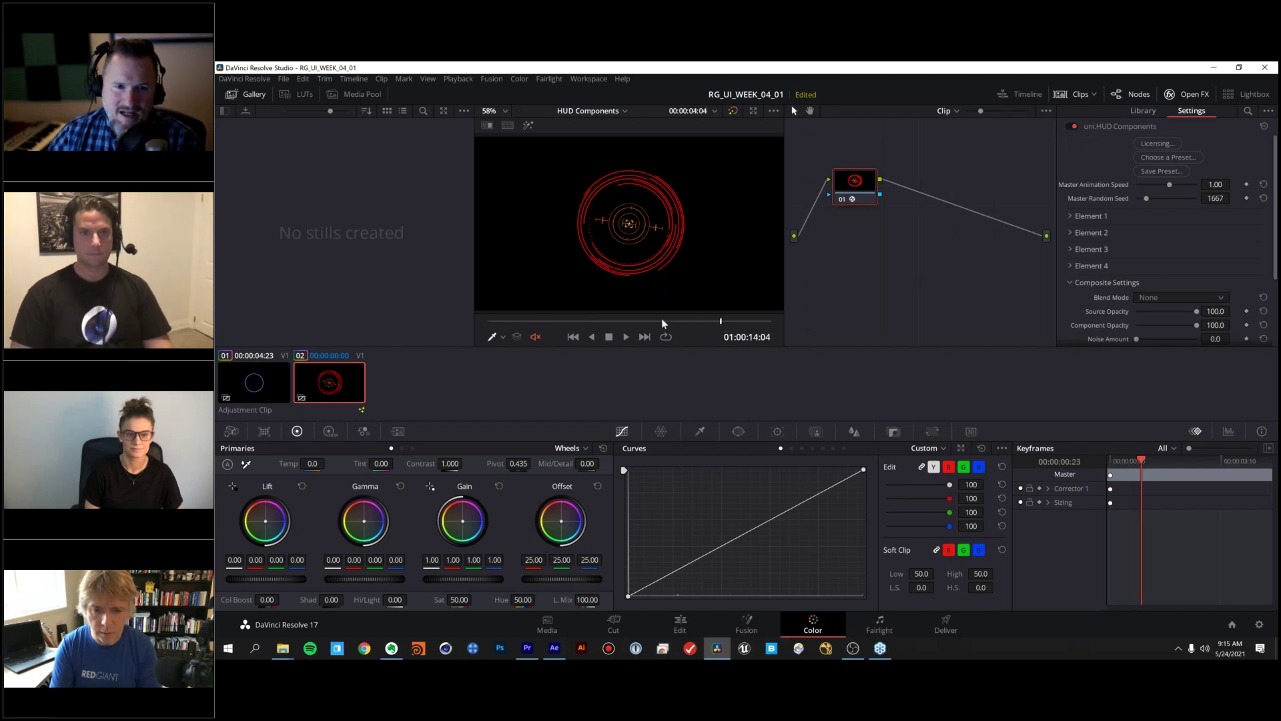
left_click(510, 320)
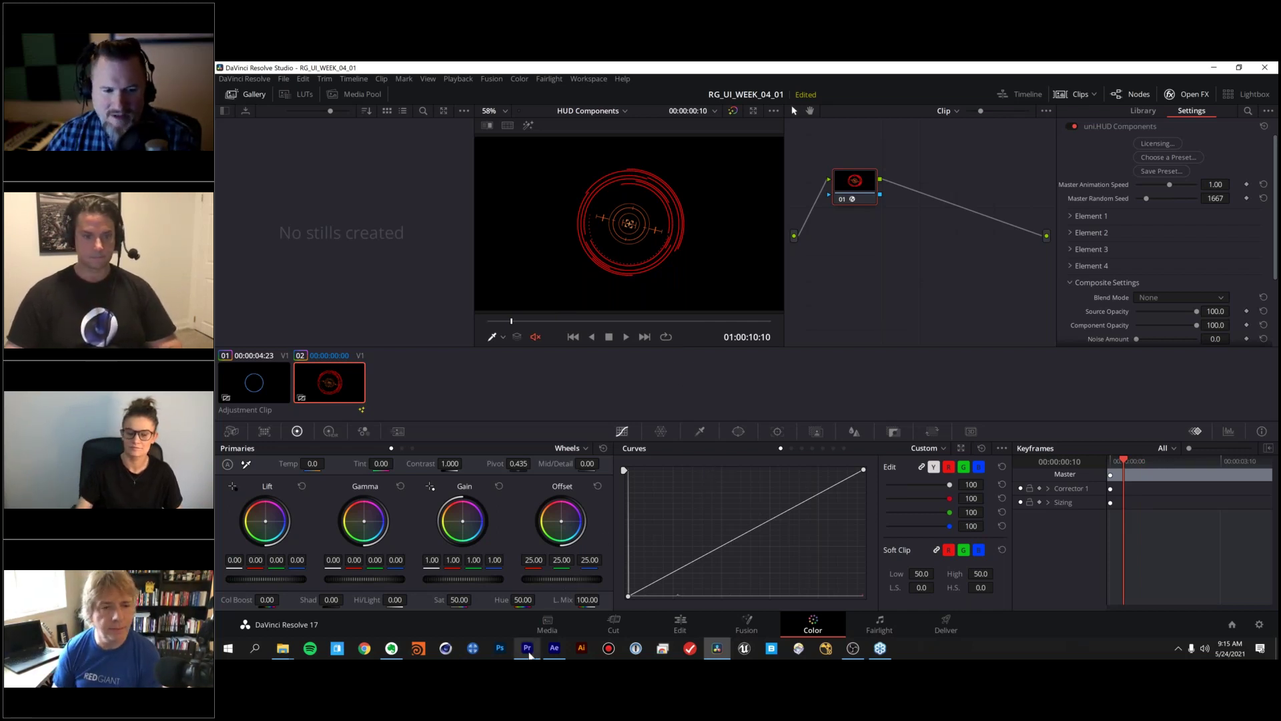
- Switch back to Premiere Pro, expand the Footage bin and widen the project list to show its clip names
mouse_move(529, 653)
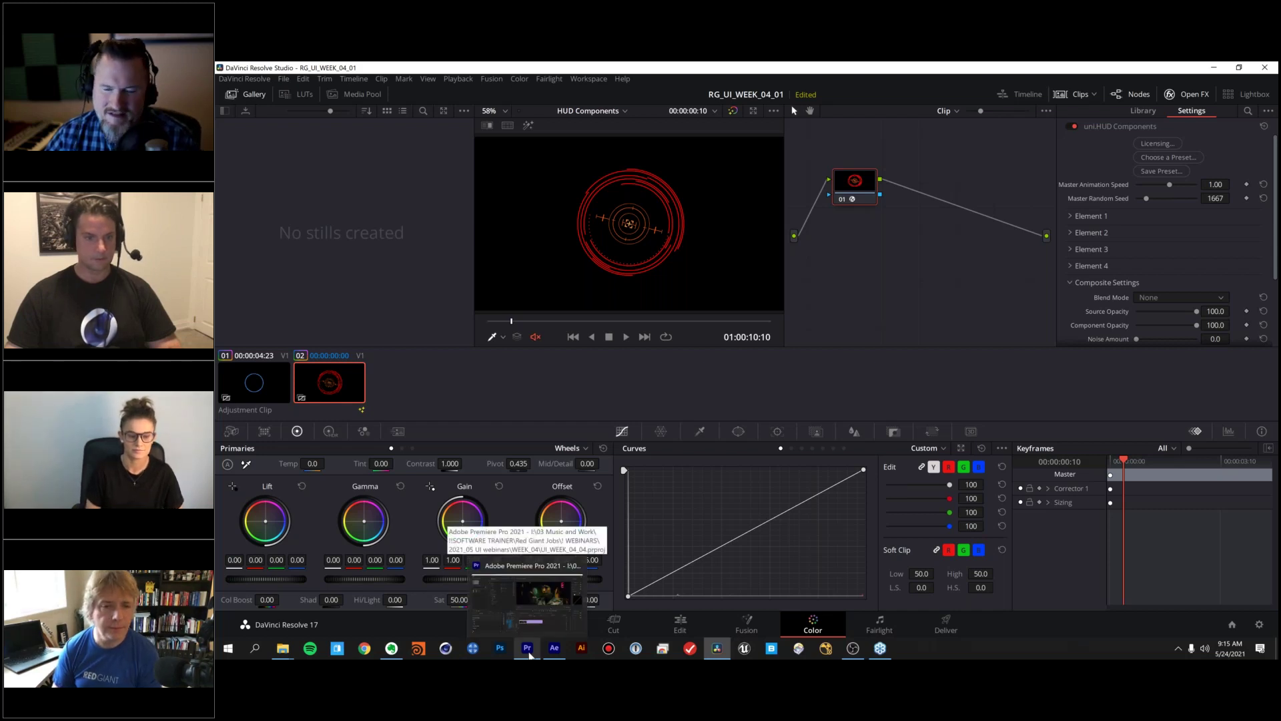
left_click(528, 651)
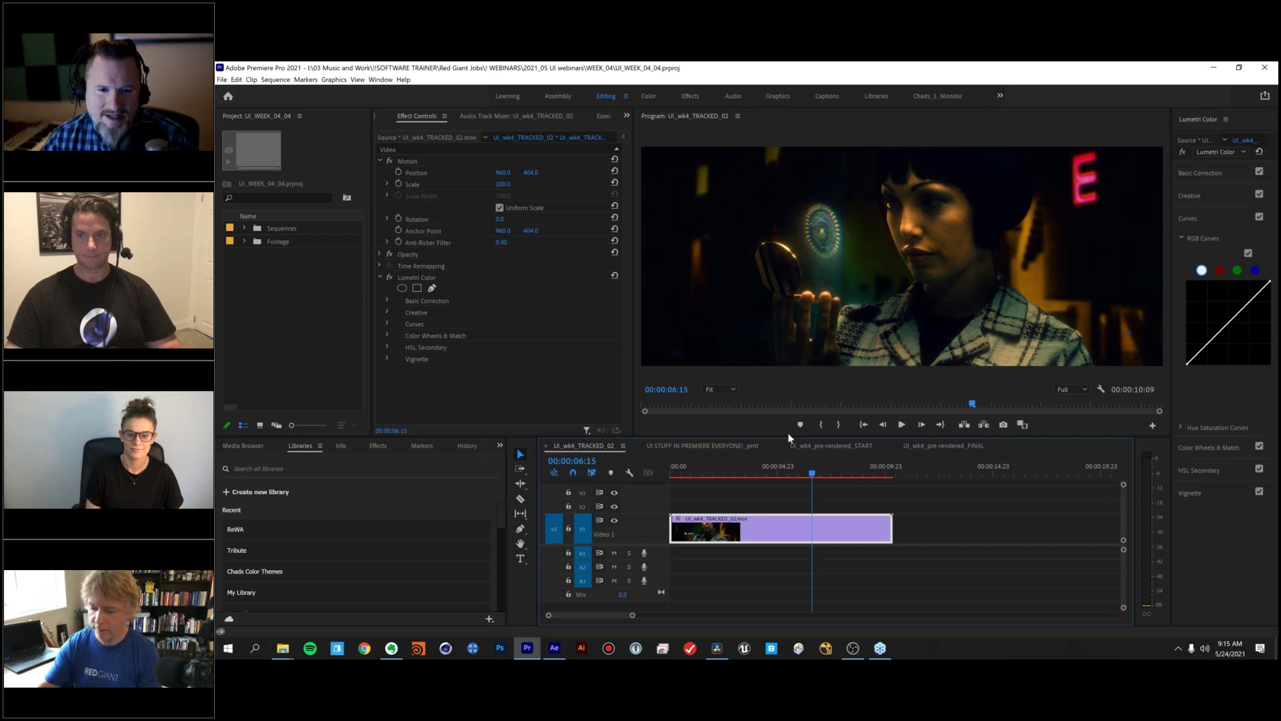
left_click(244, 241)
left_click_drag(380, 279, 403, 279)
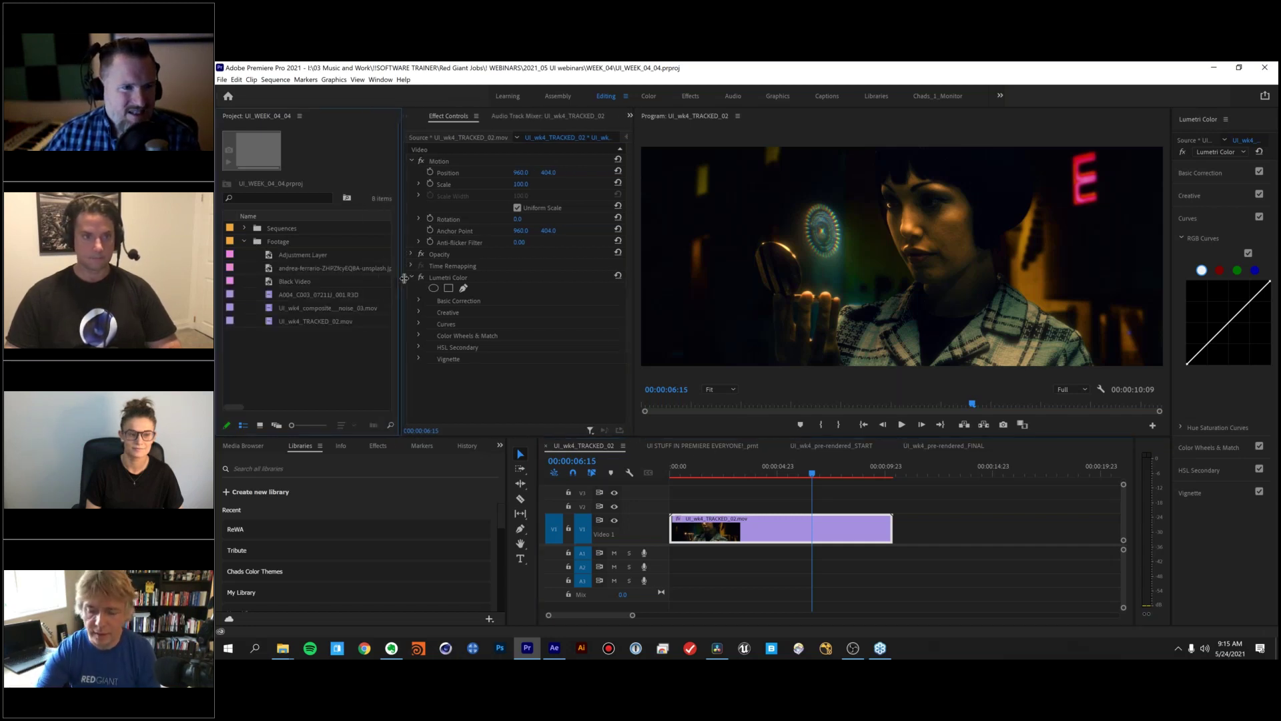
- Load the A004 green-screen R3D clip for source preview, scrub through it, and shrink the preview to enlarge the program view
double_click(270, 296)
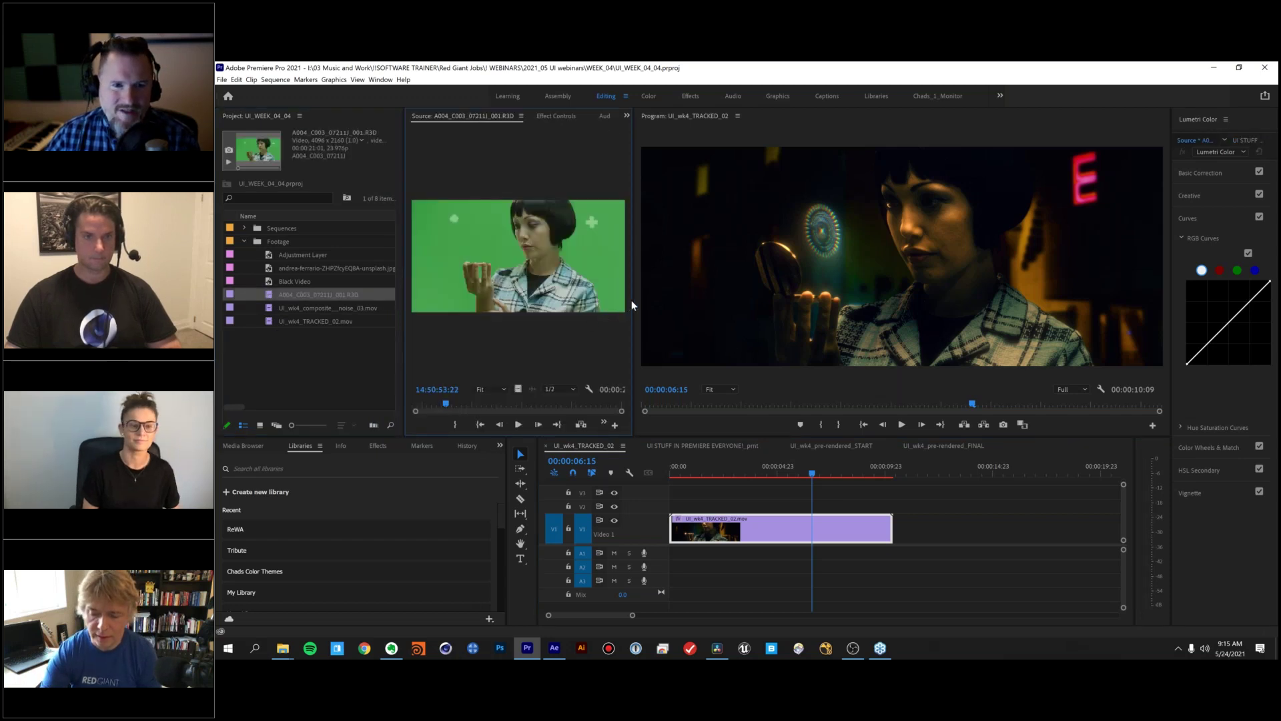
left_click_drag(633, 306, 740, 306)
left_click_drag(479, 403, 503, 378)
left_click_drag(741, 318, 399, 325)
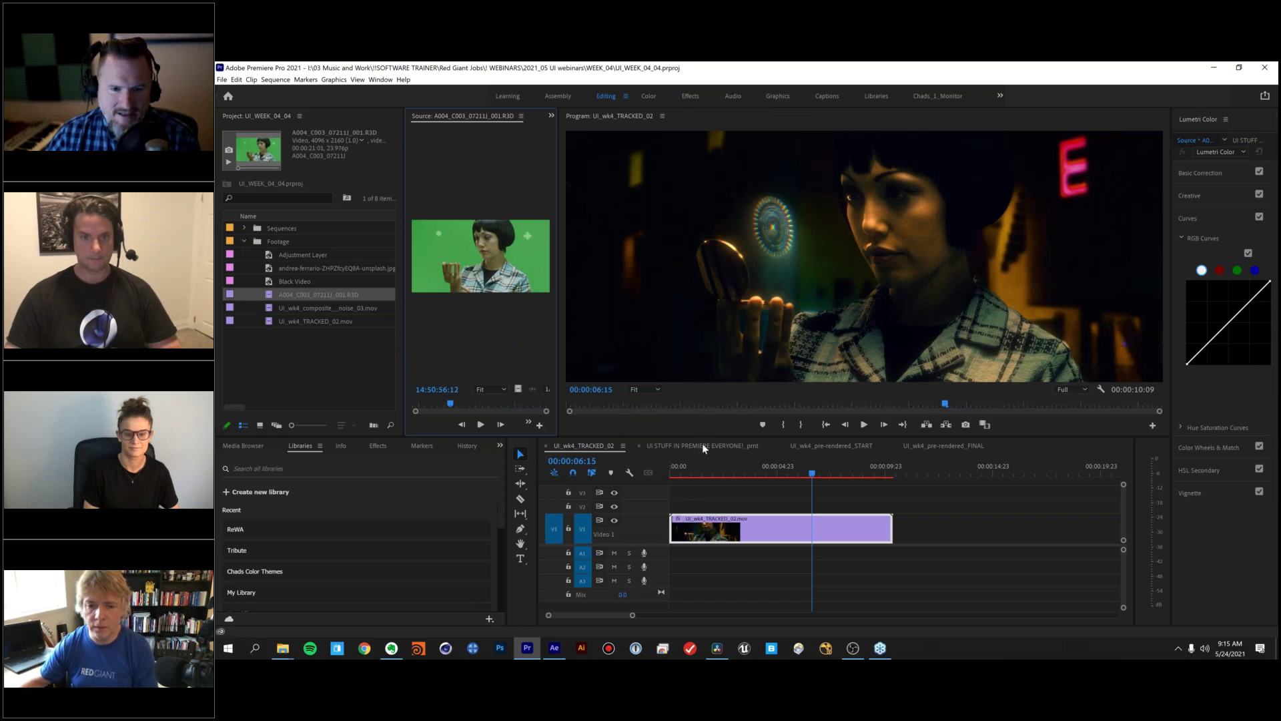
- Open the UI STUFF IN PREMIERE EVERYONE! sequence and hide its adjustment layer track
left_click(674, 448)
left_click(614, 504)
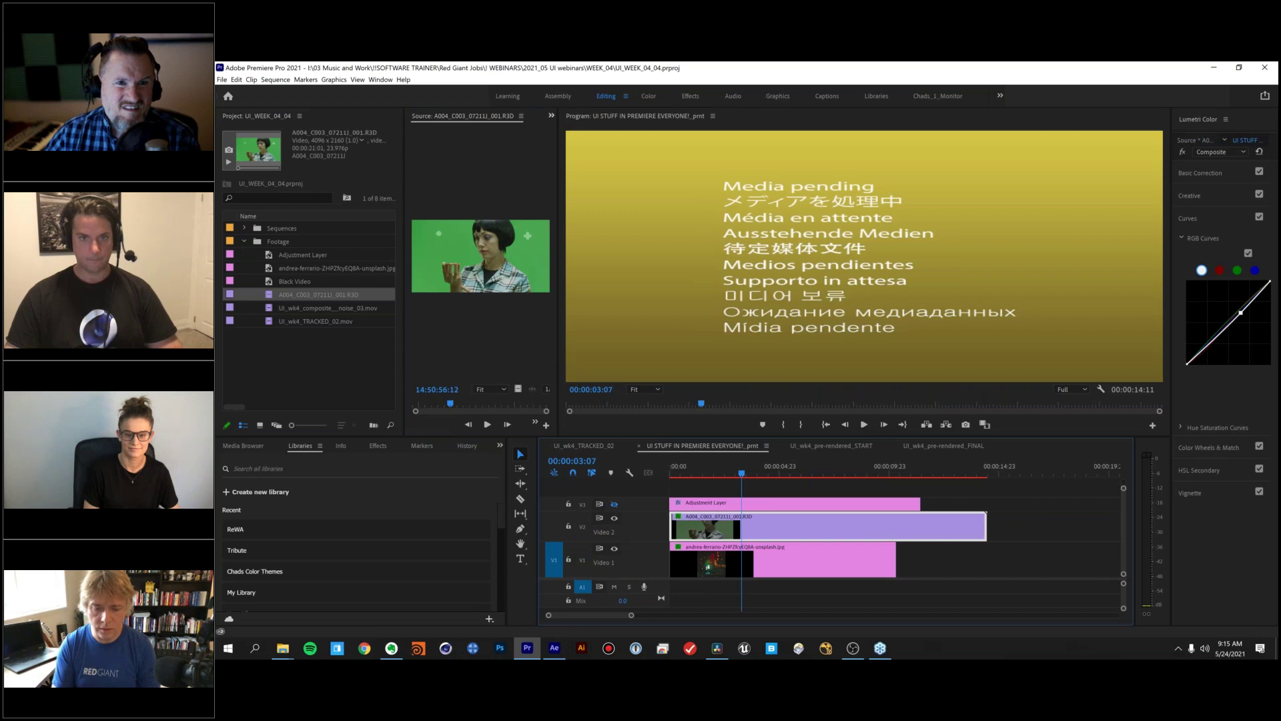
- Show the effects applied to the A004 clip in the sequence and highlight its Dress Darkening and Basic CC Lumetri Color effects
left_click(551, 115)
left_click(567, 139)
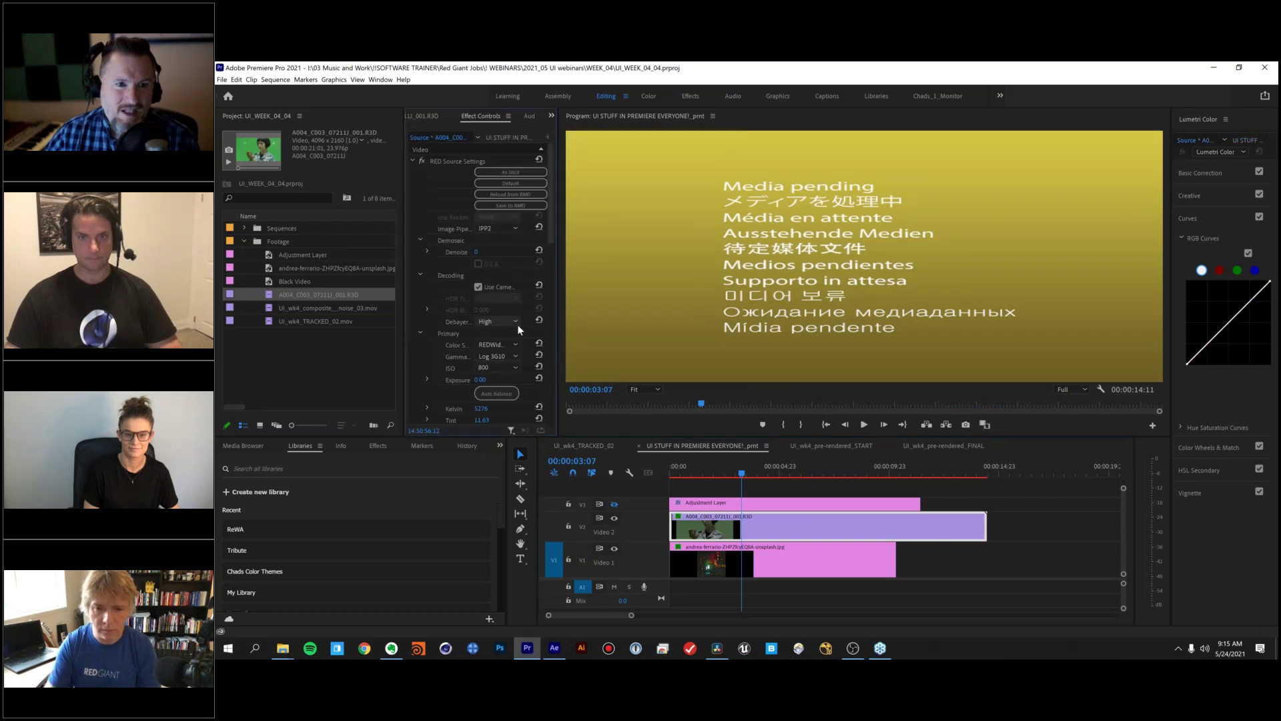
left_click(501, 137)
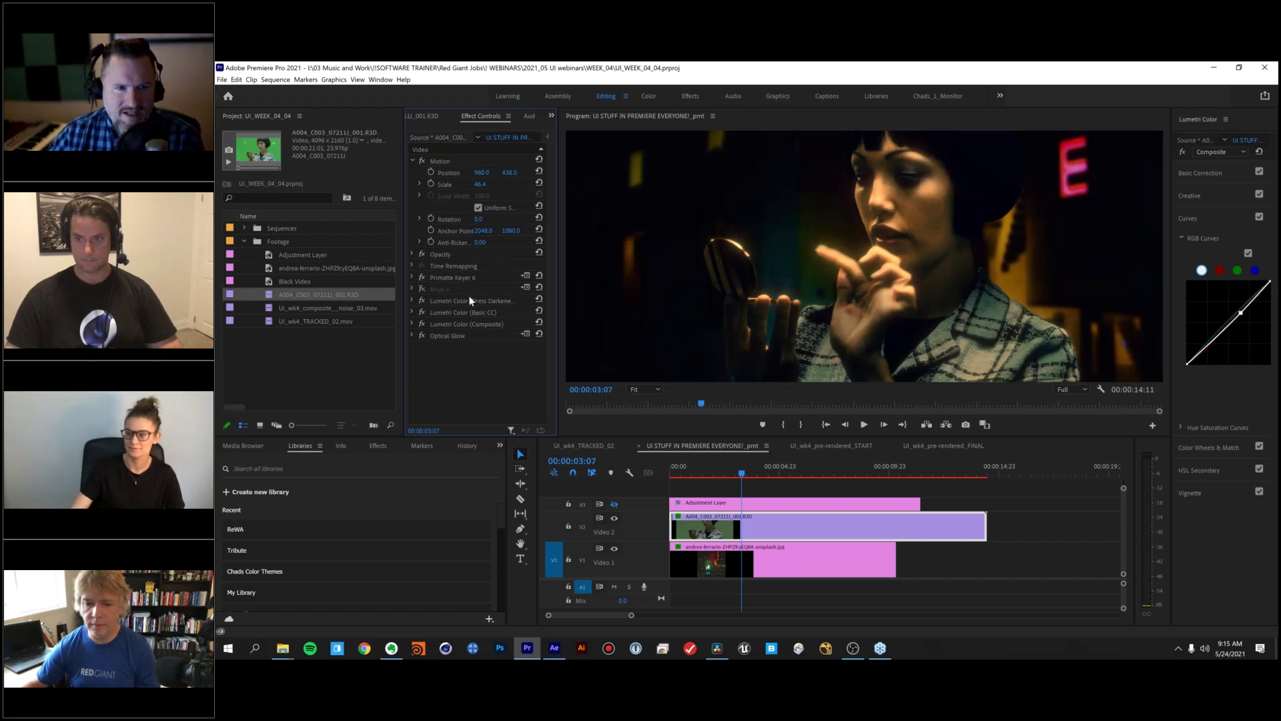
left_click(466, 300)
left_click(466, 311)
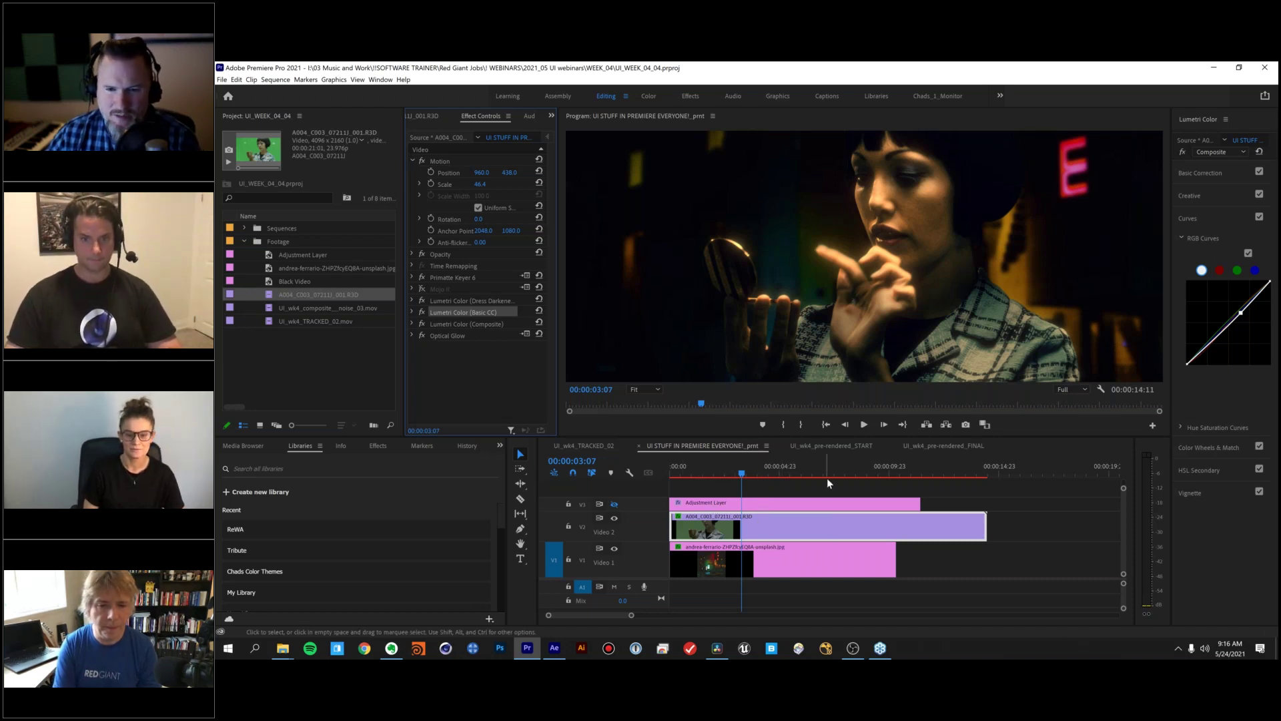
- Open the UI_wk4_pre-rendered_START sequence, go to 00:00:02:23, and widen the display of the Black Video clip's effect settings
left_click(839, 446)
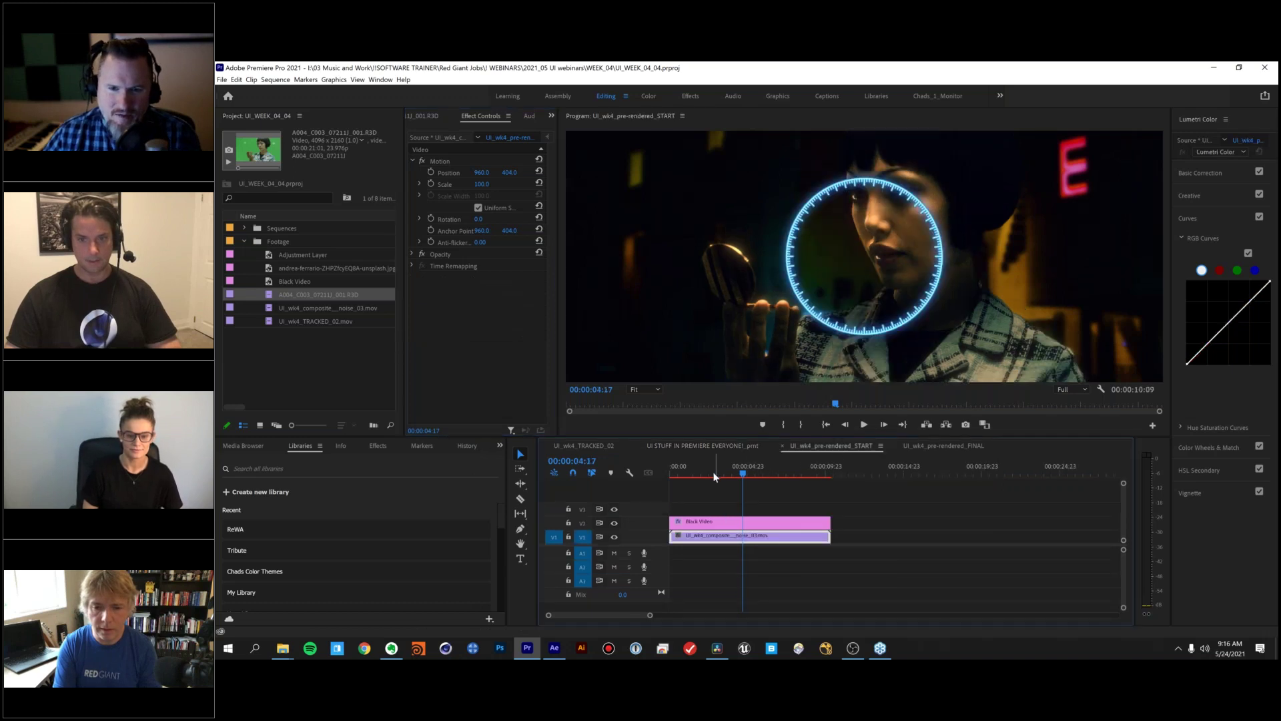
left_click(714, 470)
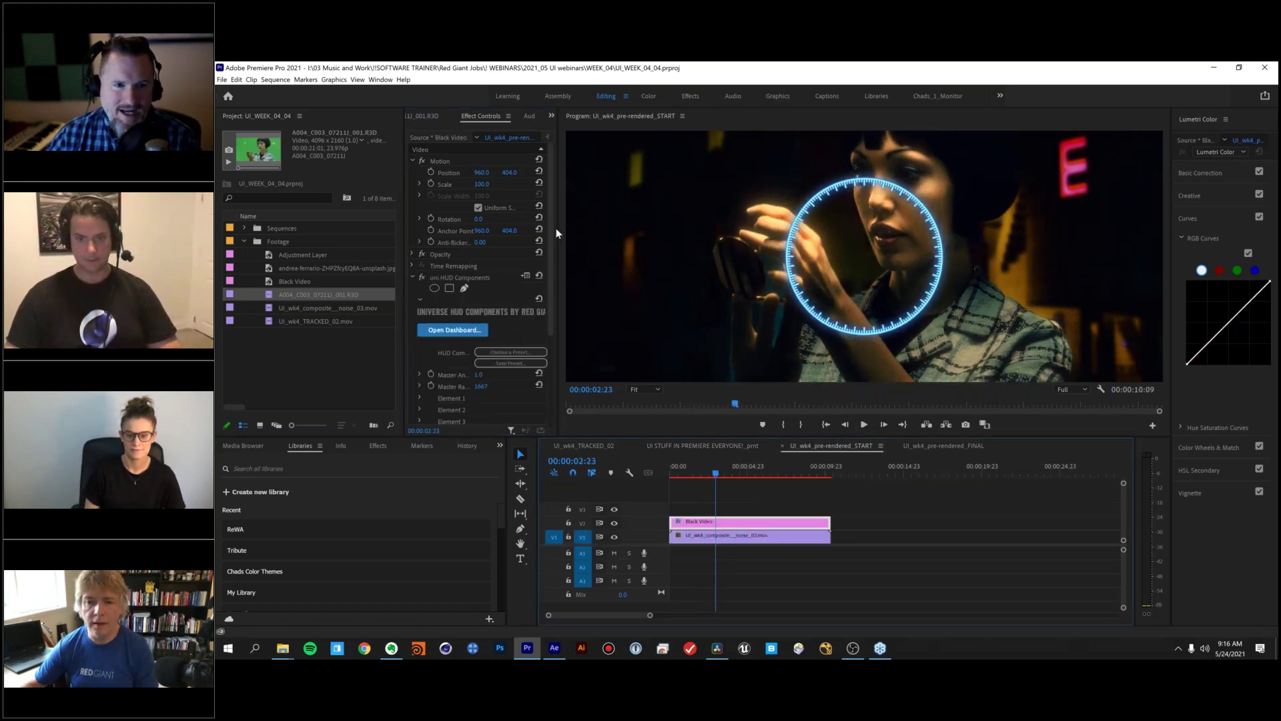
left_click_drag(559, 235, 647, 236)
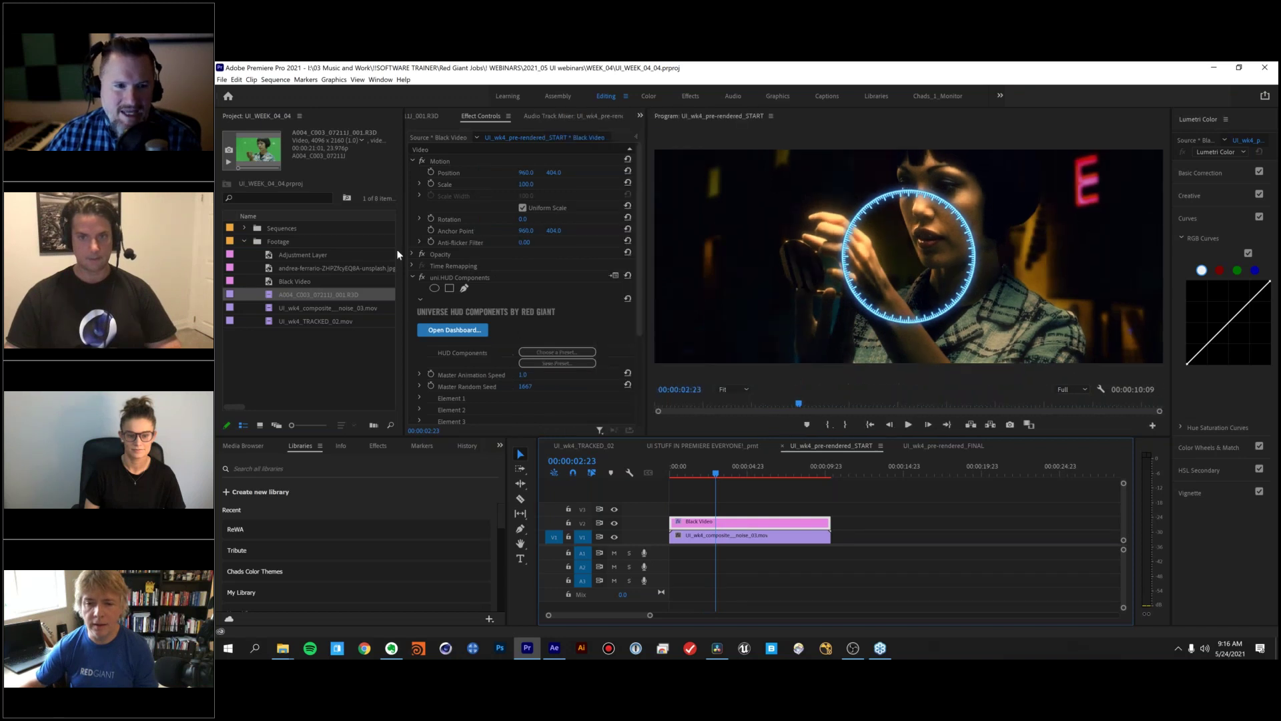
- Narrow the project list to give the effect settings more room, then collapse Motion and expand Element 1 of uni.HUD Components
left_click(273, 339)
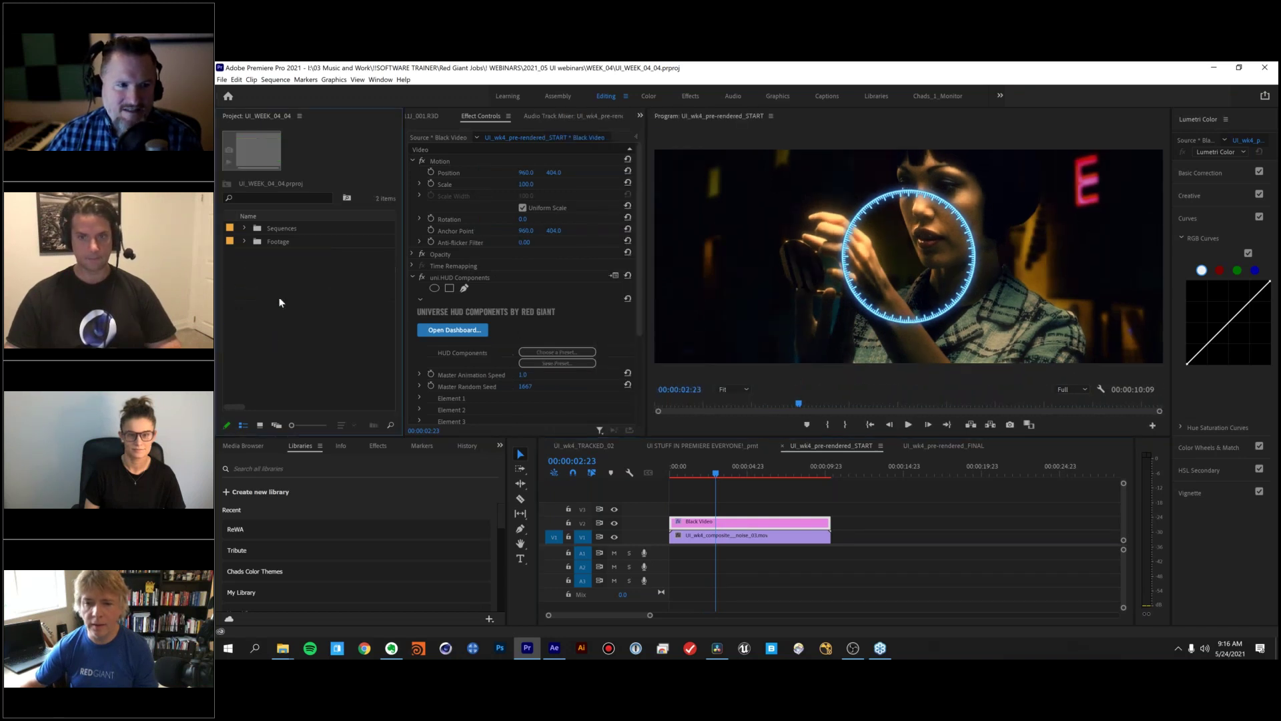
left_click_drag(404, 281, 360, 288)
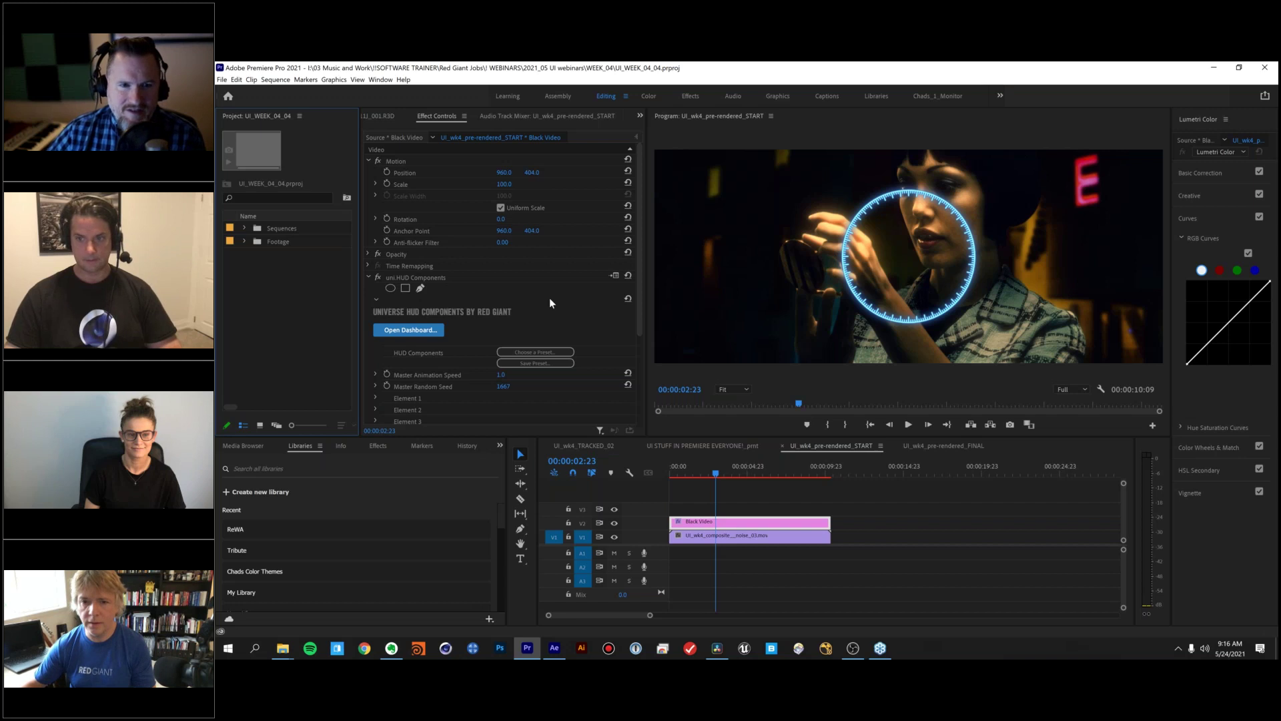
left_click(370, 161)
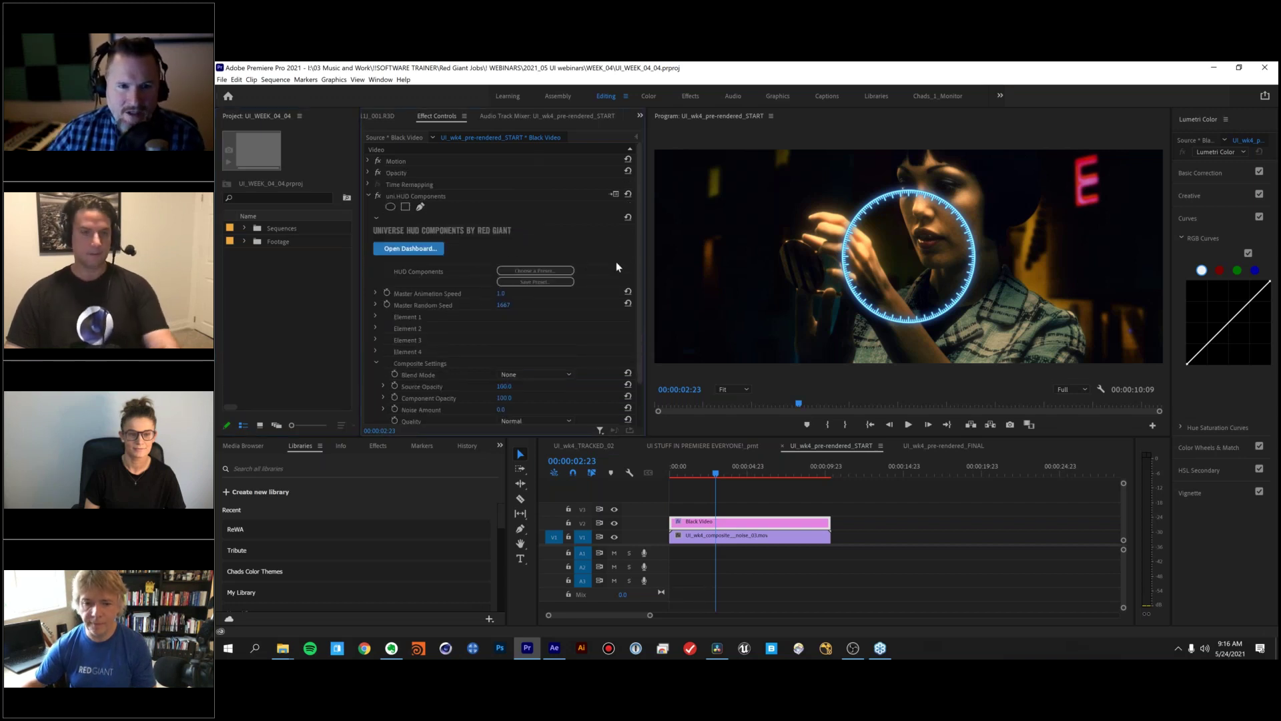
scroll(619, 260, "down", 2)
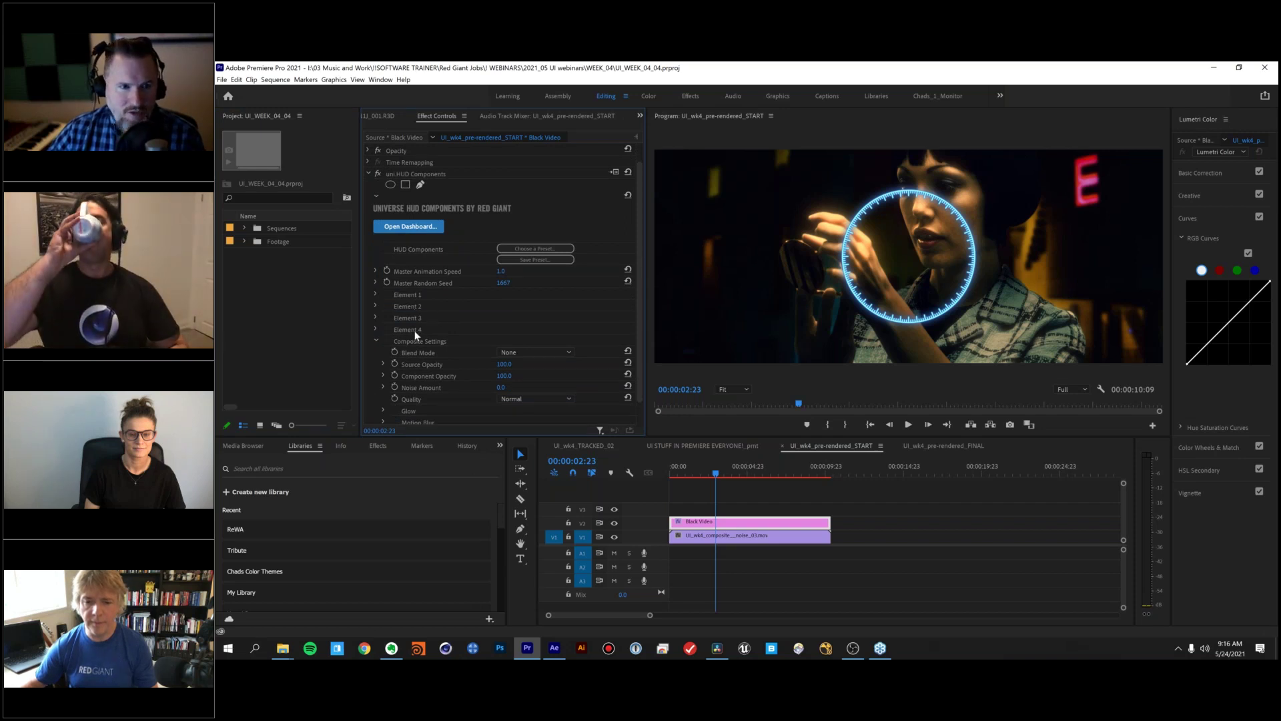
left_click(376, 294)
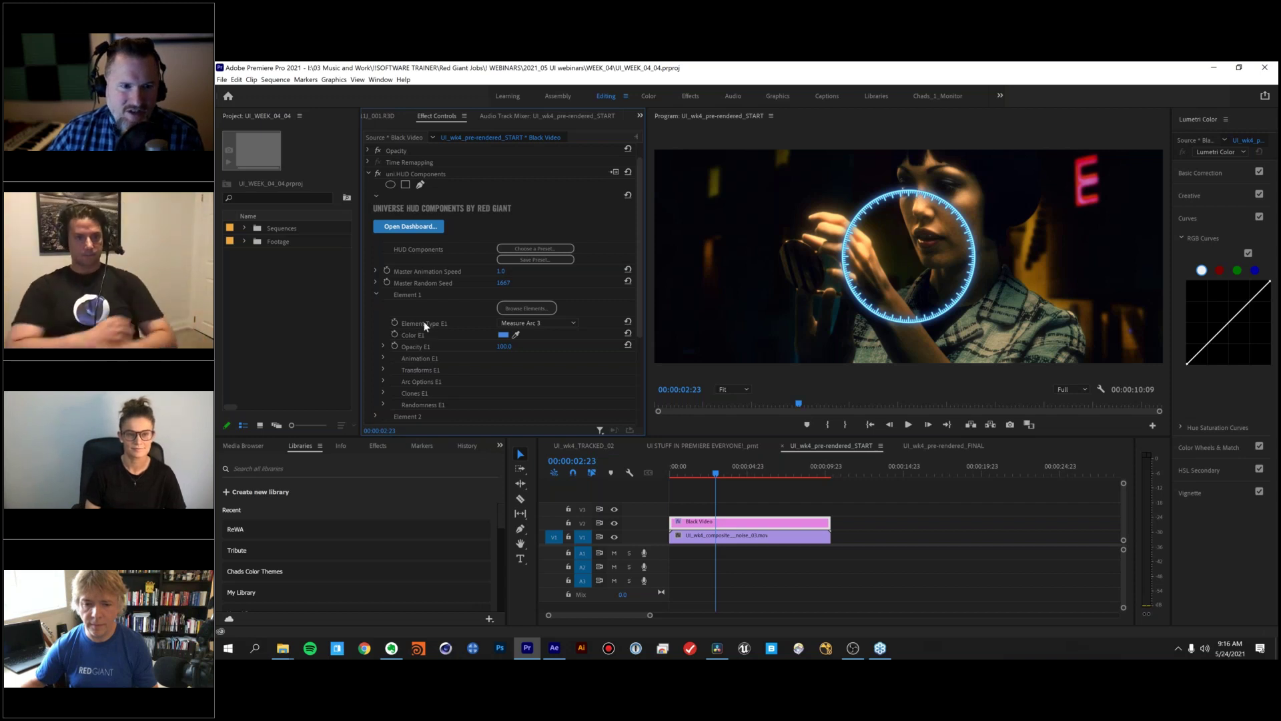
- Try the Locator 2, Circle Outline, Fingerprint and Measure Arc 2 element types on Element 1
left_click(512, 323)
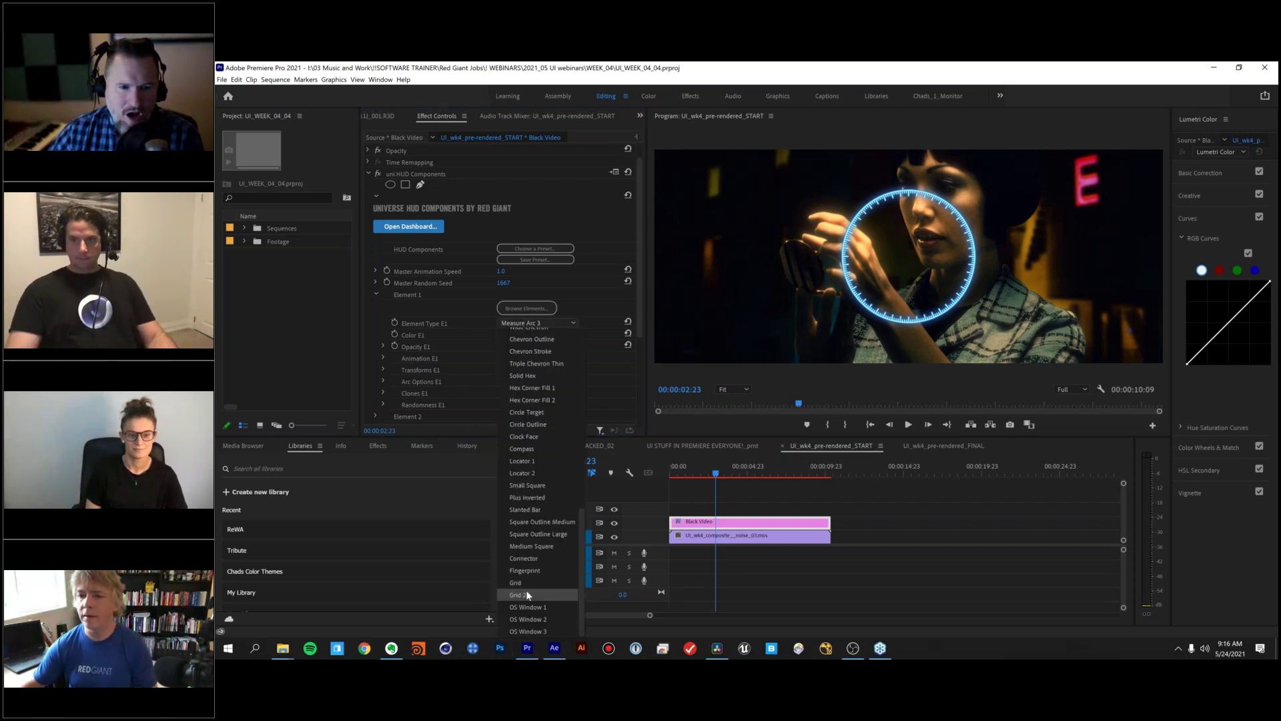
left_click(551, 471)
left_click(549, 321)
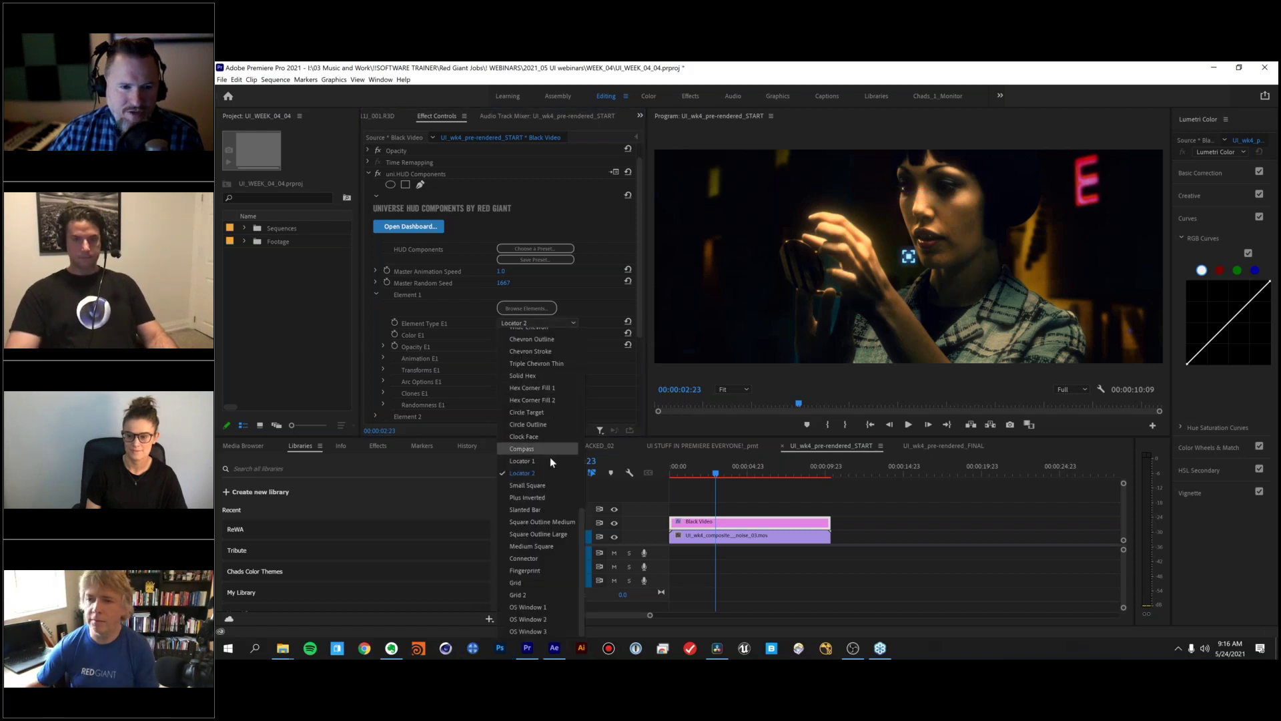
left_click(547, 425)
left_click(550, 322)
left_click(544, 571)
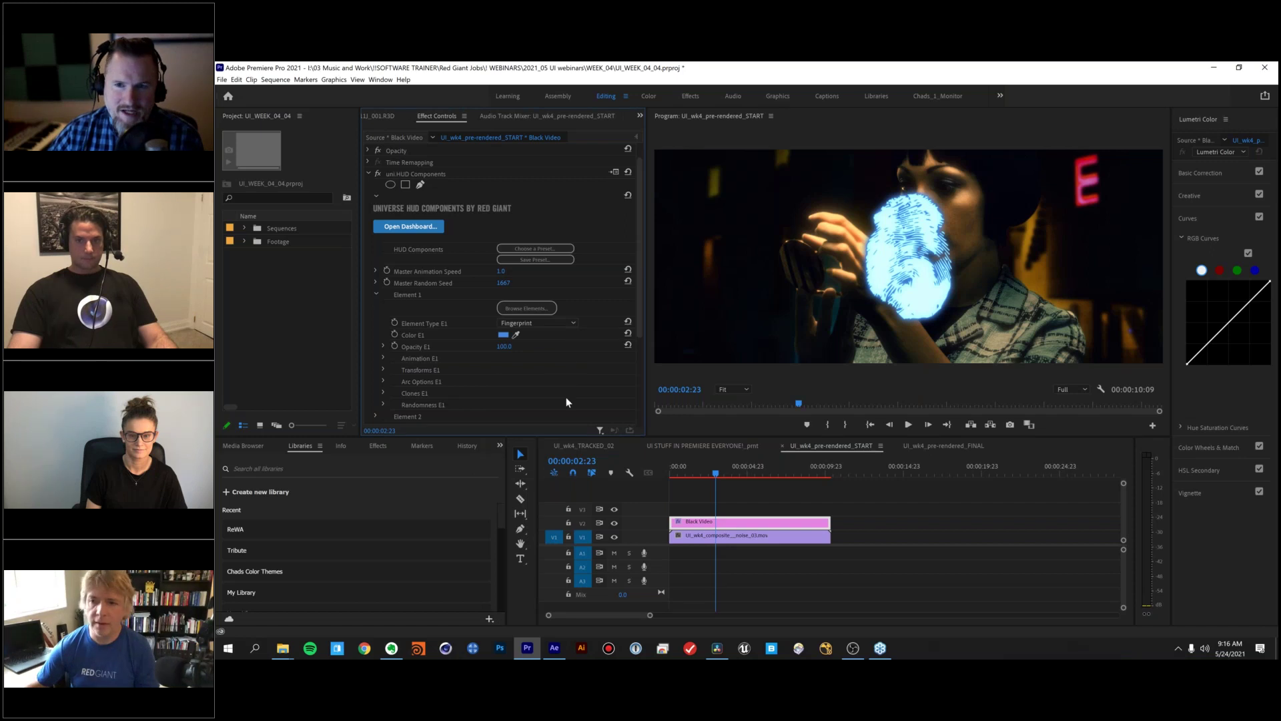
left_click(547, 322)
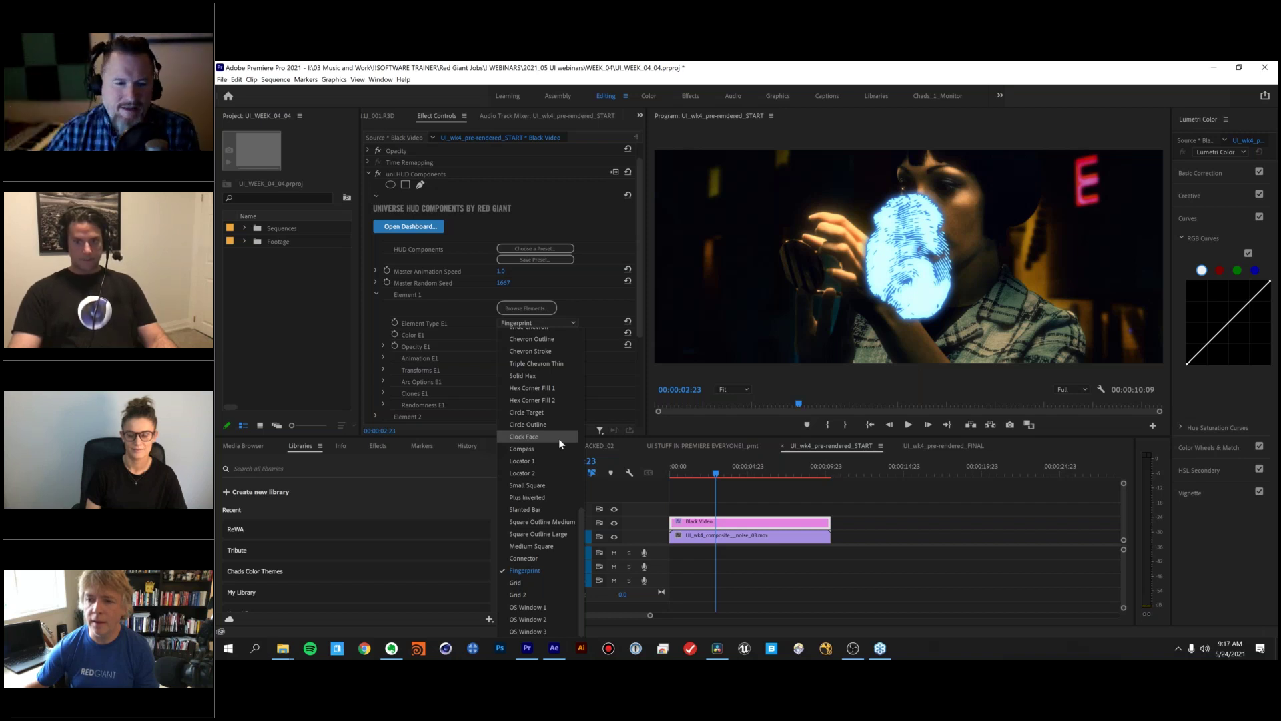
scroll(555, 431, "up", 10)
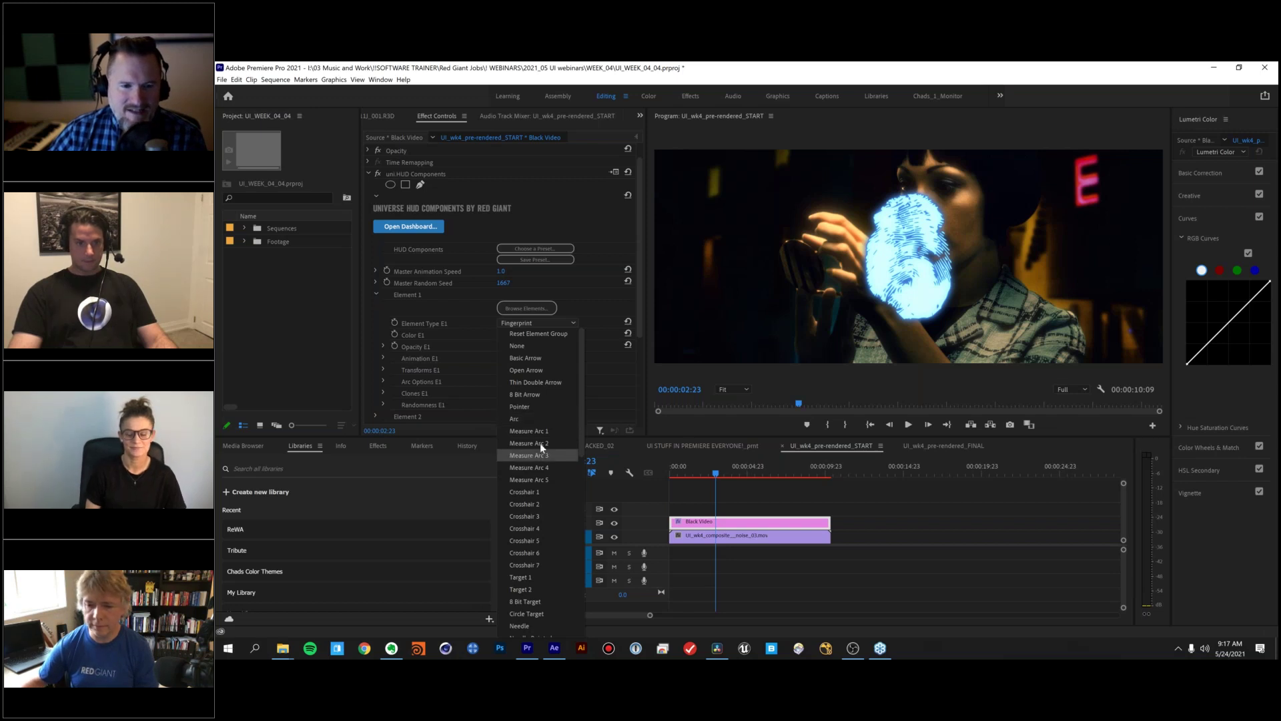
left_click(540, 443)
- Set Element 1's type to Arc and reduce its segment angle to 178
left_click(535, 322)
scroll(540, 407, "up", 3)
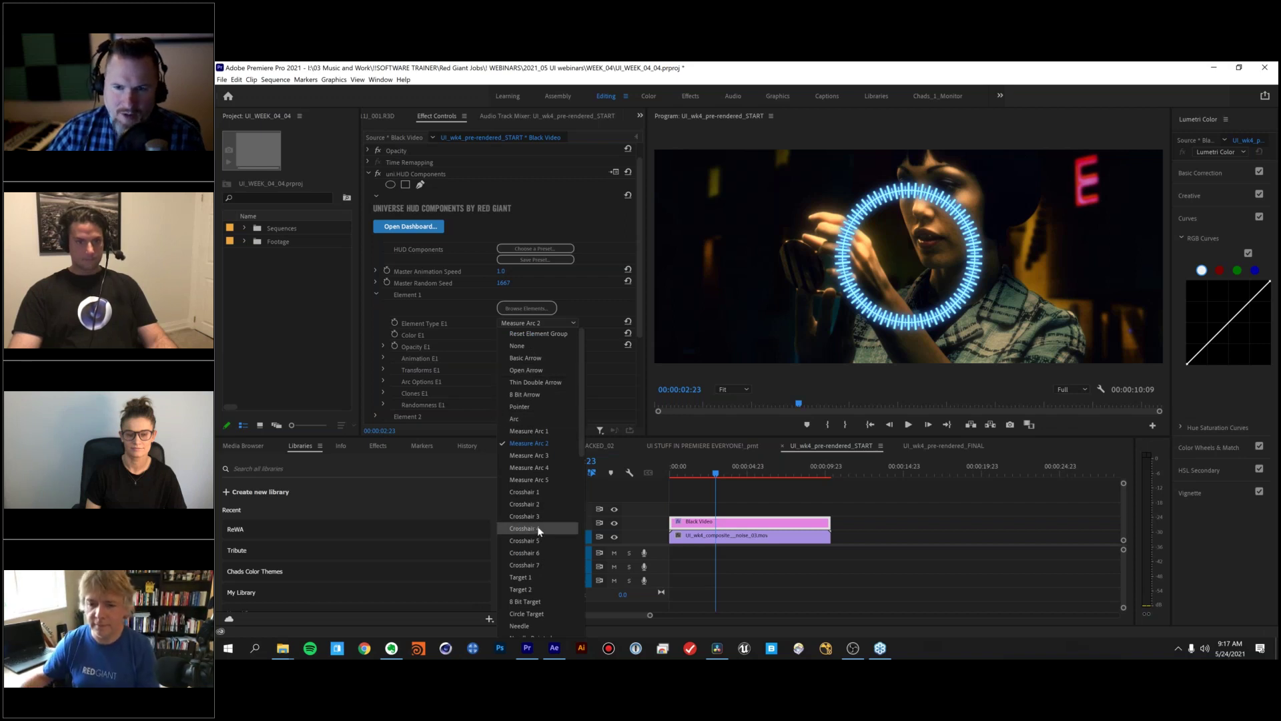
left_click(527, 423)
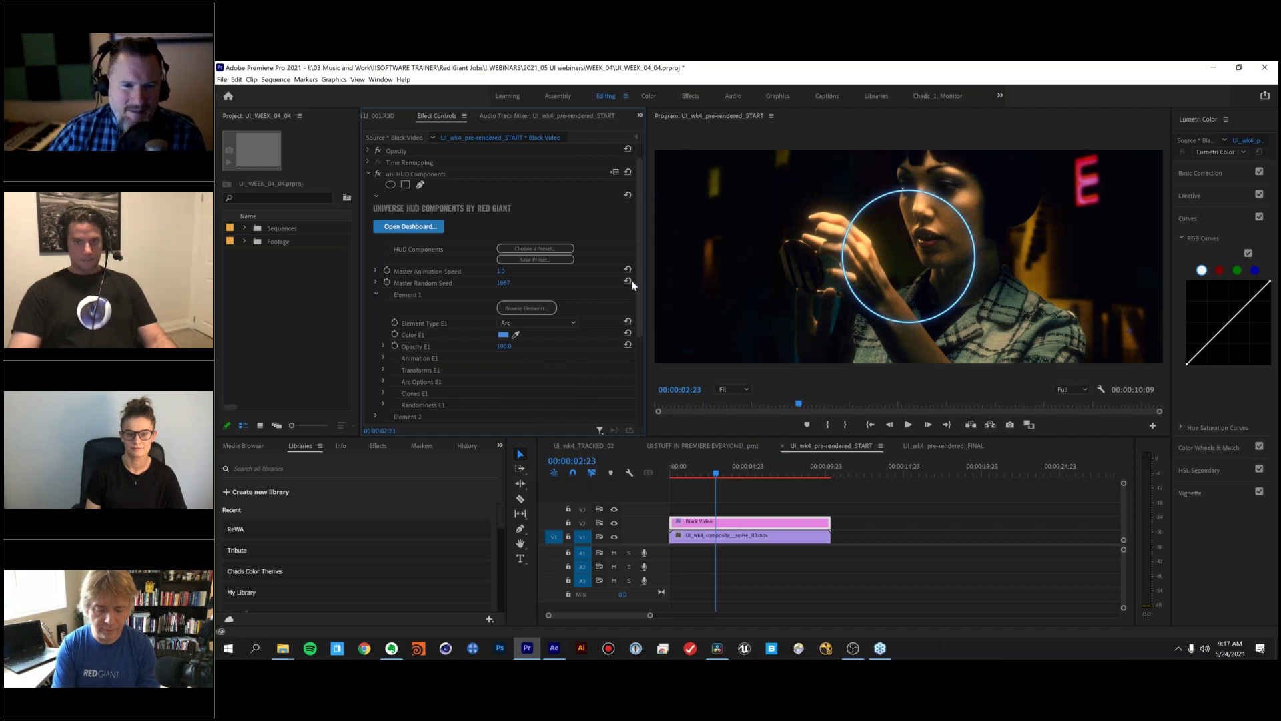
left_click_drag(641, 272, 599, 326)
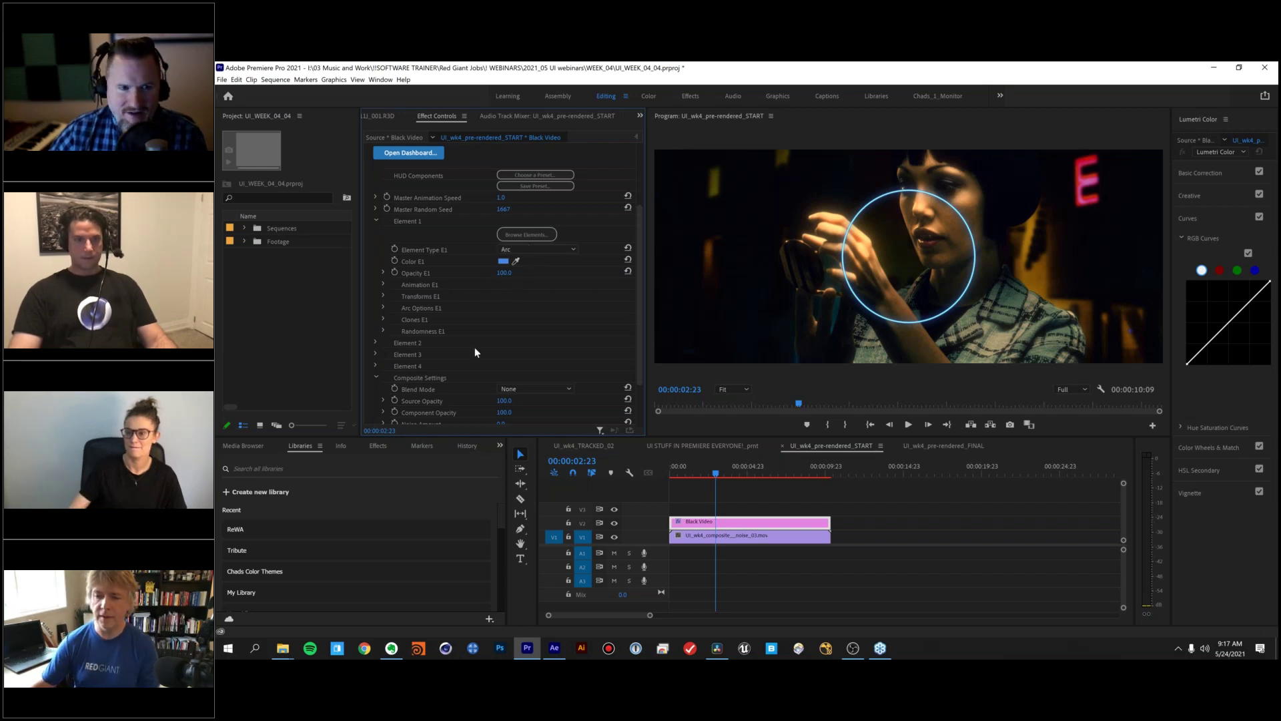
left_click(383, 306)
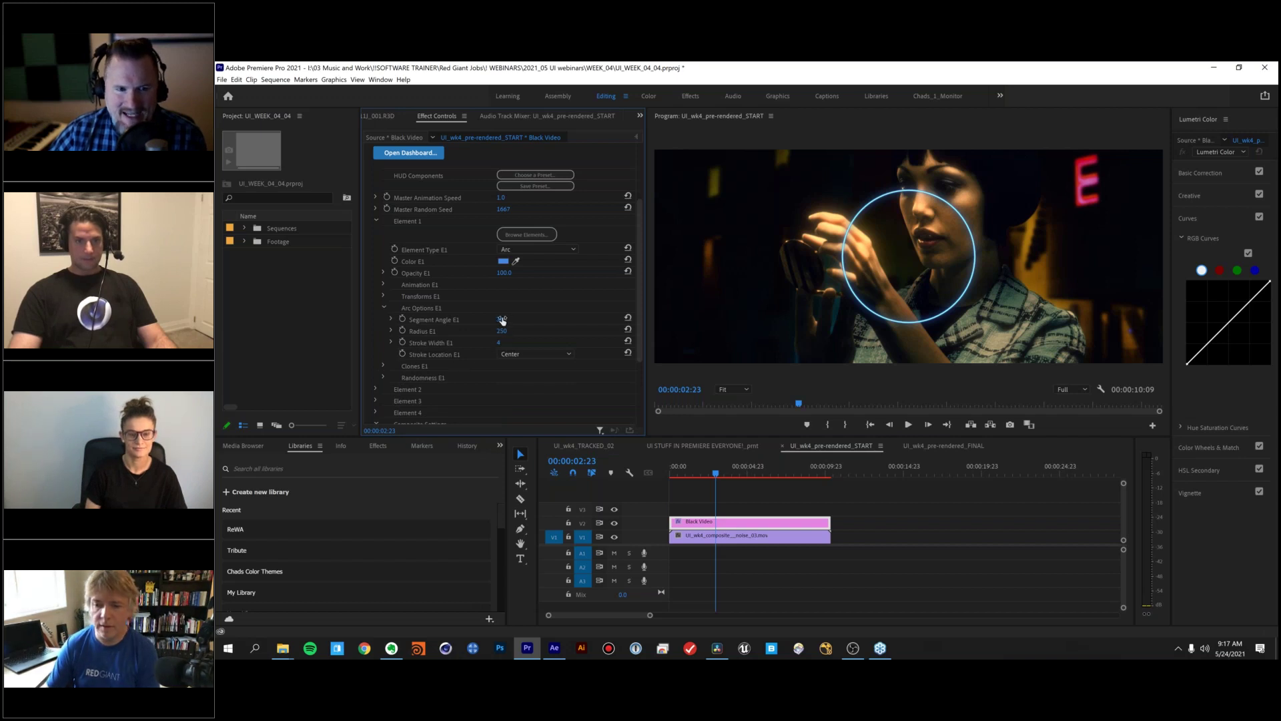
left_click_drag(502, 319, 471, 319)
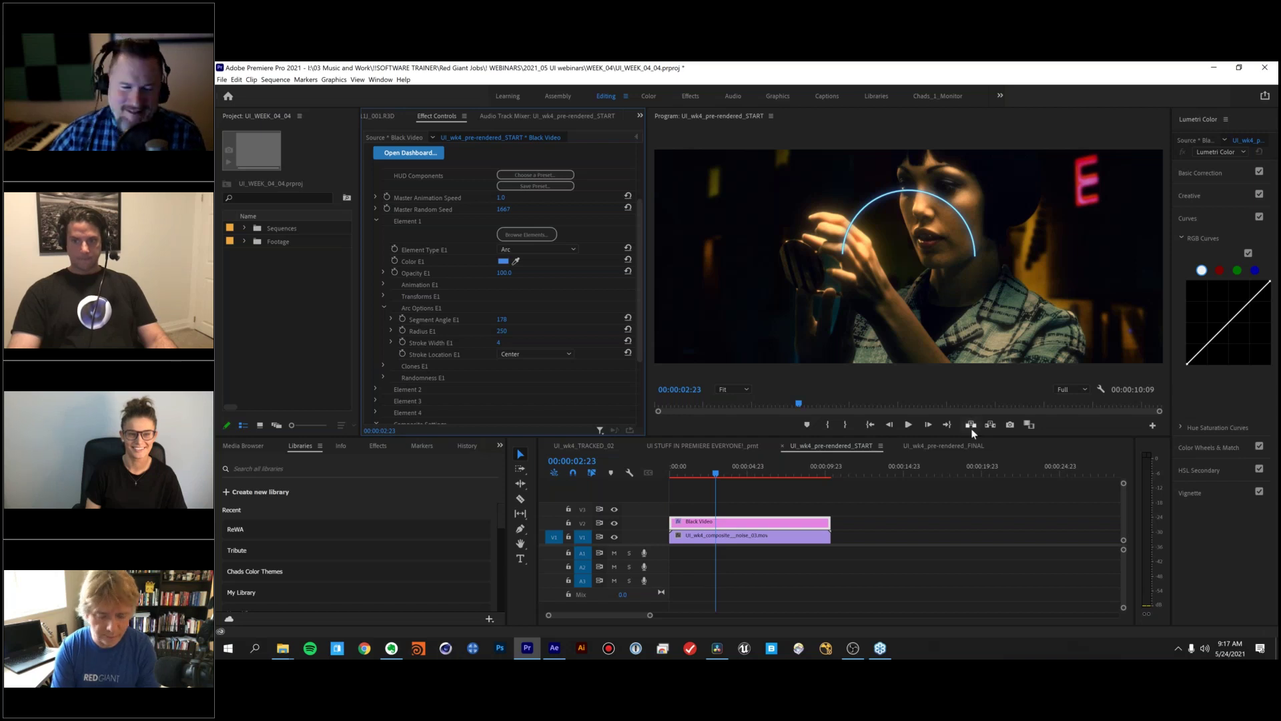
- Expand the Clones settings of Element 1 and set the number of clones to 10
scroll(457, 387, "down", 1)
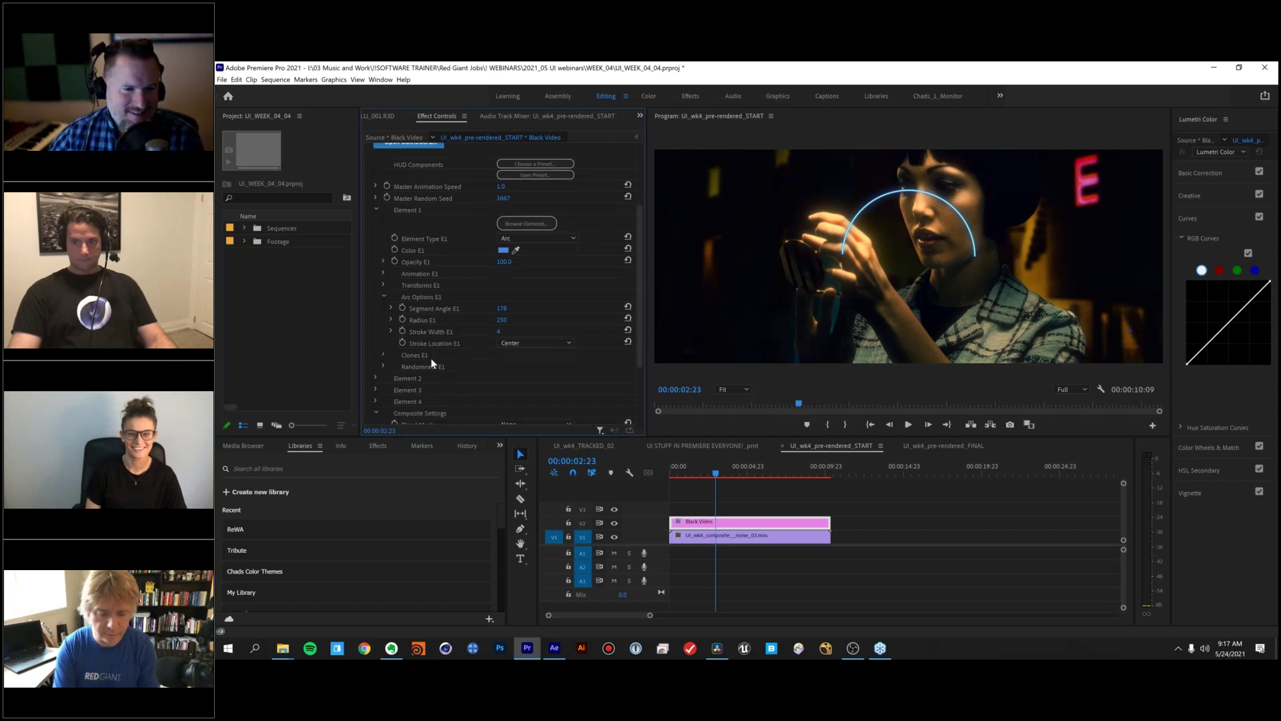
left_click(383, 355)
scroll(453, 350, "down", 3)
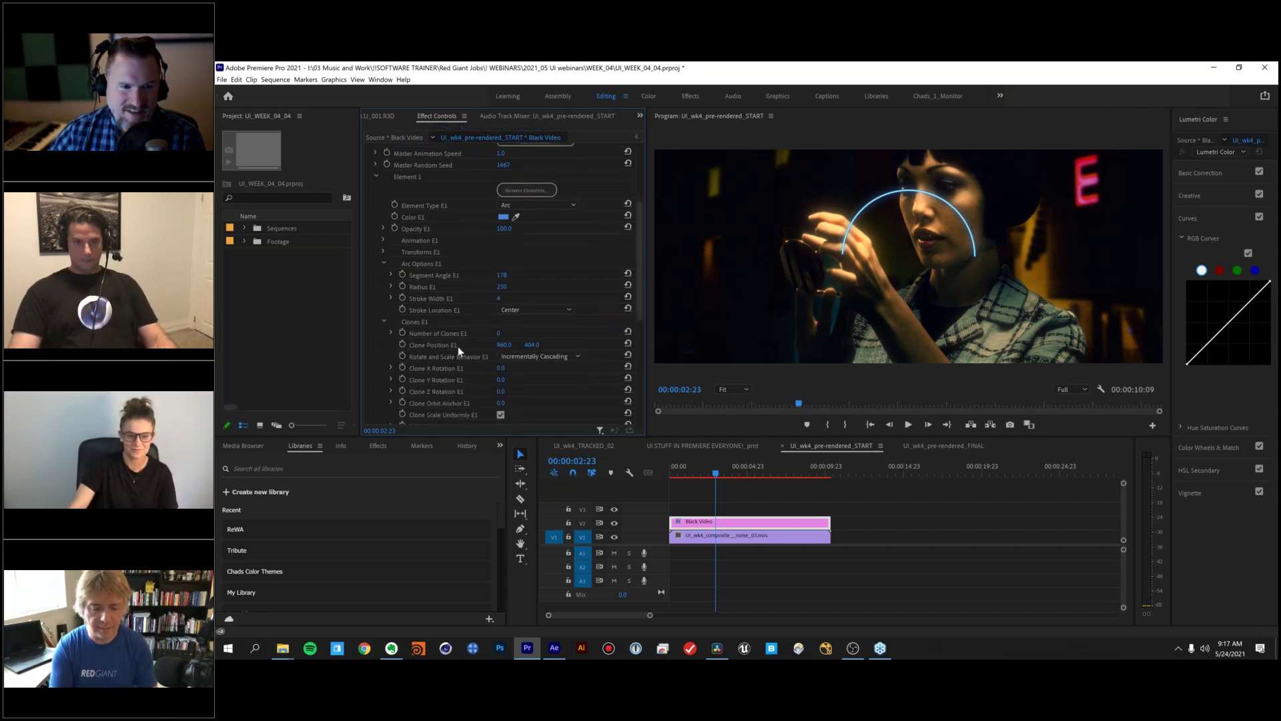
left_click(498, 333)
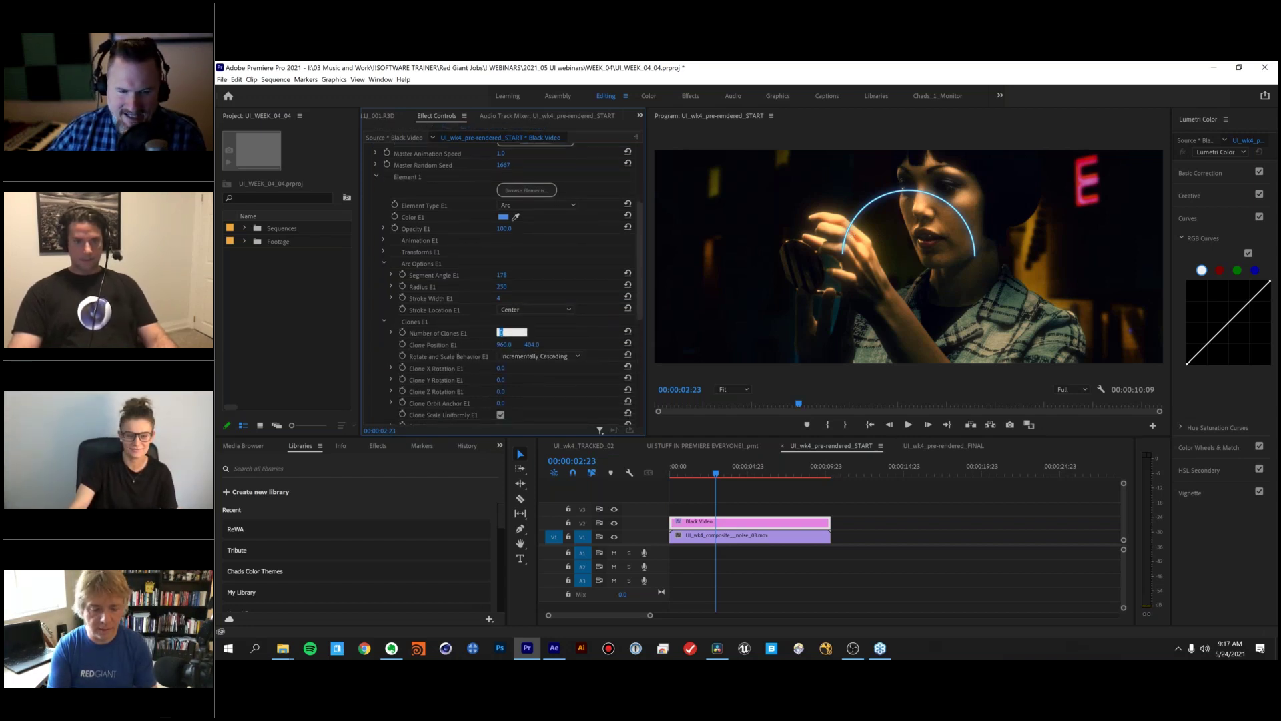
type("10")
key("Return")
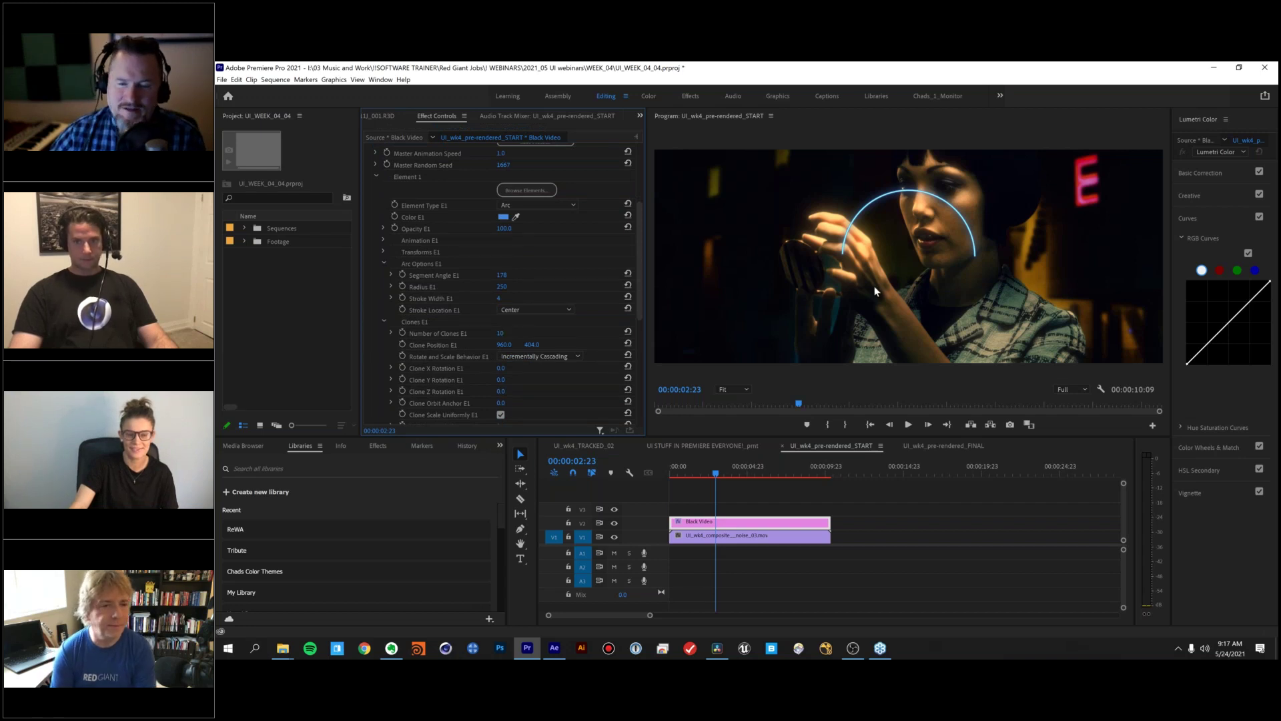
- Spread Element 1's arc clones apart by setting the clone radius offset to 14
scroll(435, 323, "down", 3)
scroll(430, 342, "down", 1)
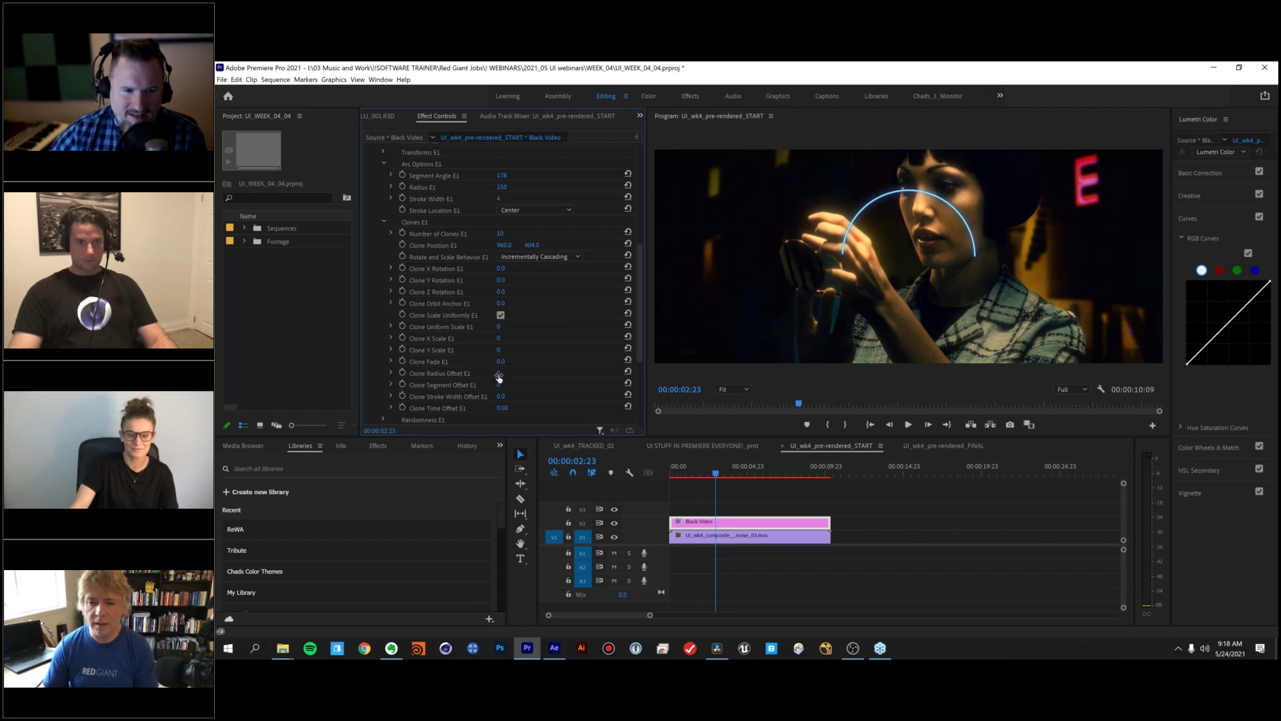
left_click_drag(499, 377, 509, 378)
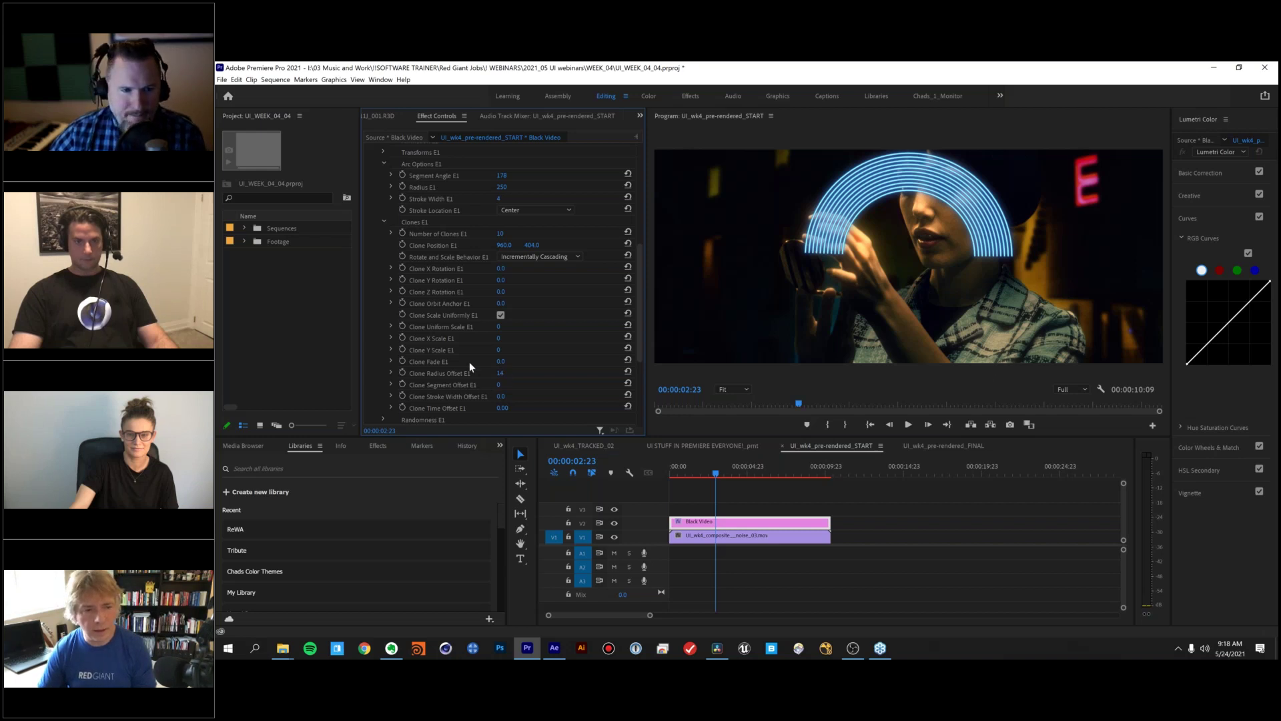
- Randomize the rotation of Element 1's arc clones by raising Random Z Rotation to about 42%
scroll(410, 310, "down", 2)
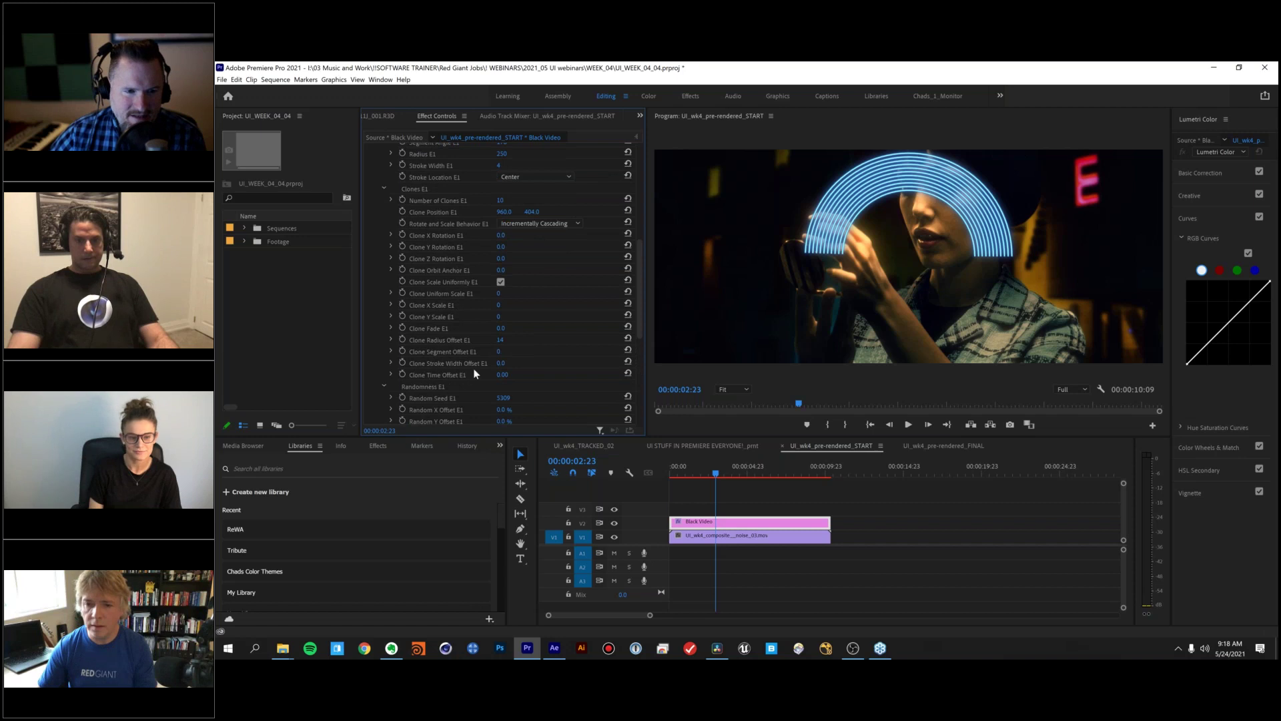
scroll(474, 370, "down", 3)
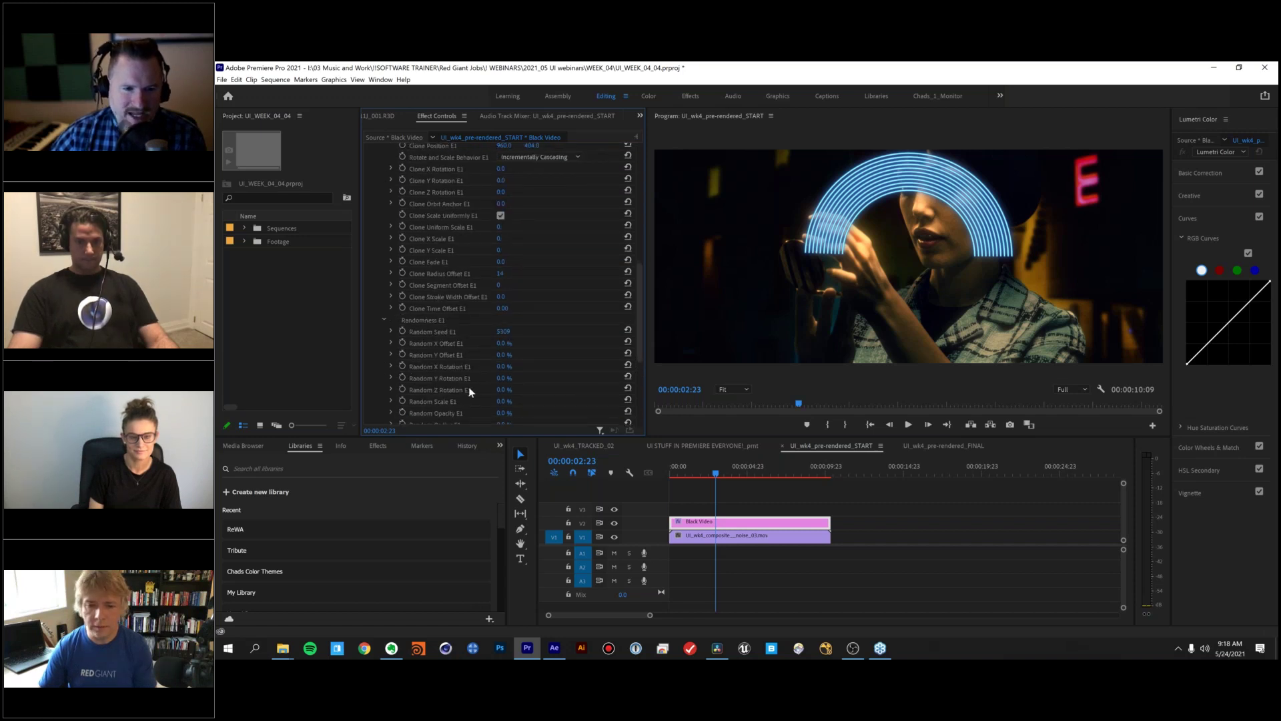
scroll(494, 394, "down", 1)
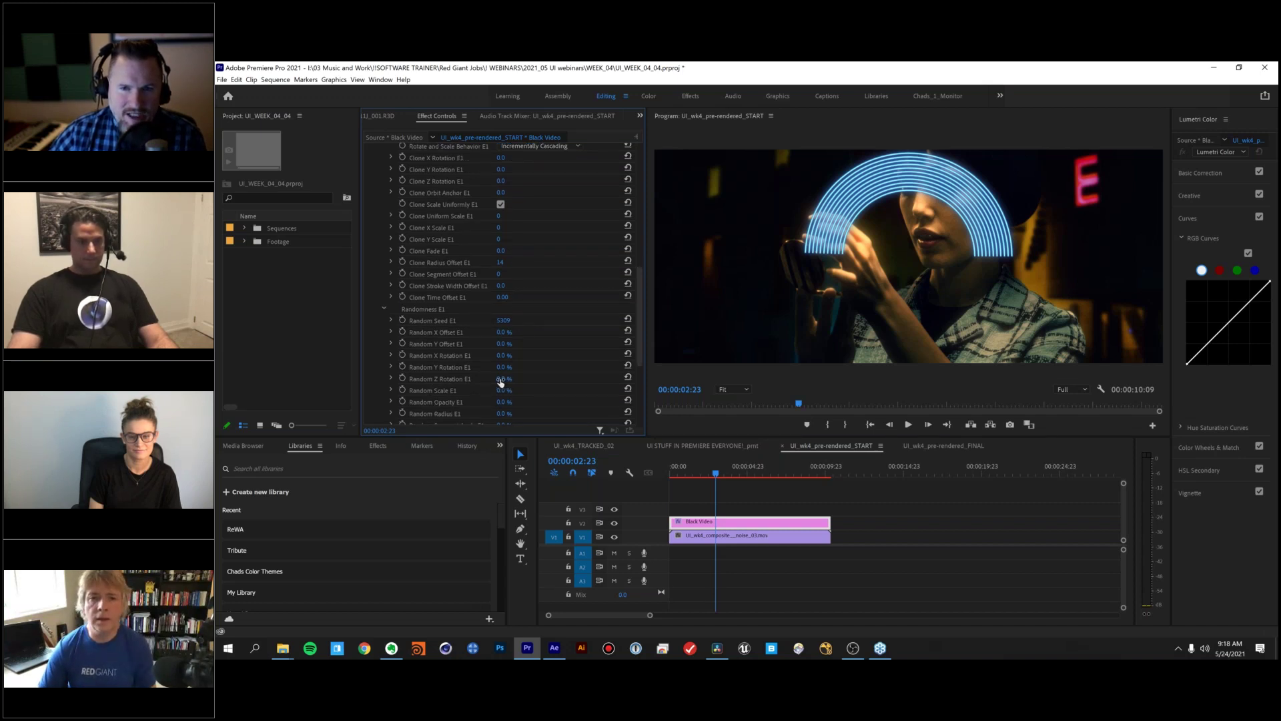
mouse_move(501, 379)
left_mouse_down()
mouse_move(594, 379)
mouse_move(567, 379)
left_mouse_up()
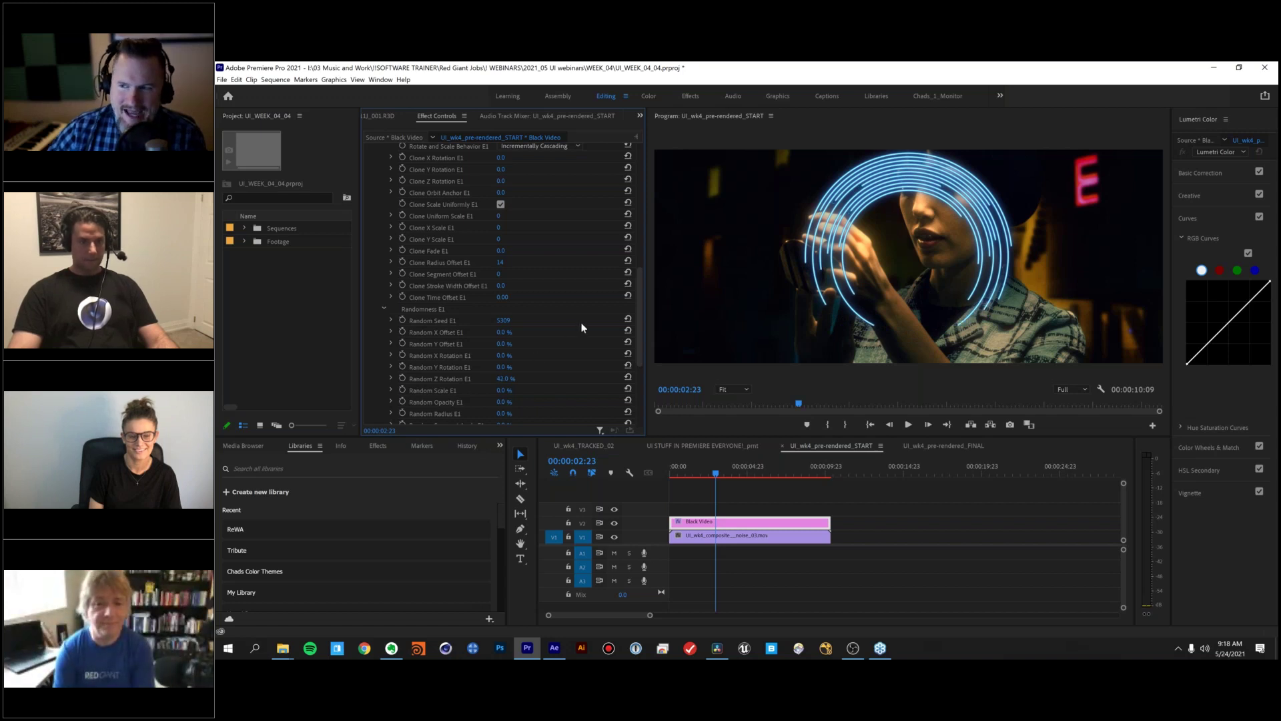
- Set Element 1's animation type to Wiggle Orbit 2D and check the motion at a slightly later frame
scroll(586, 323, "up", 5)
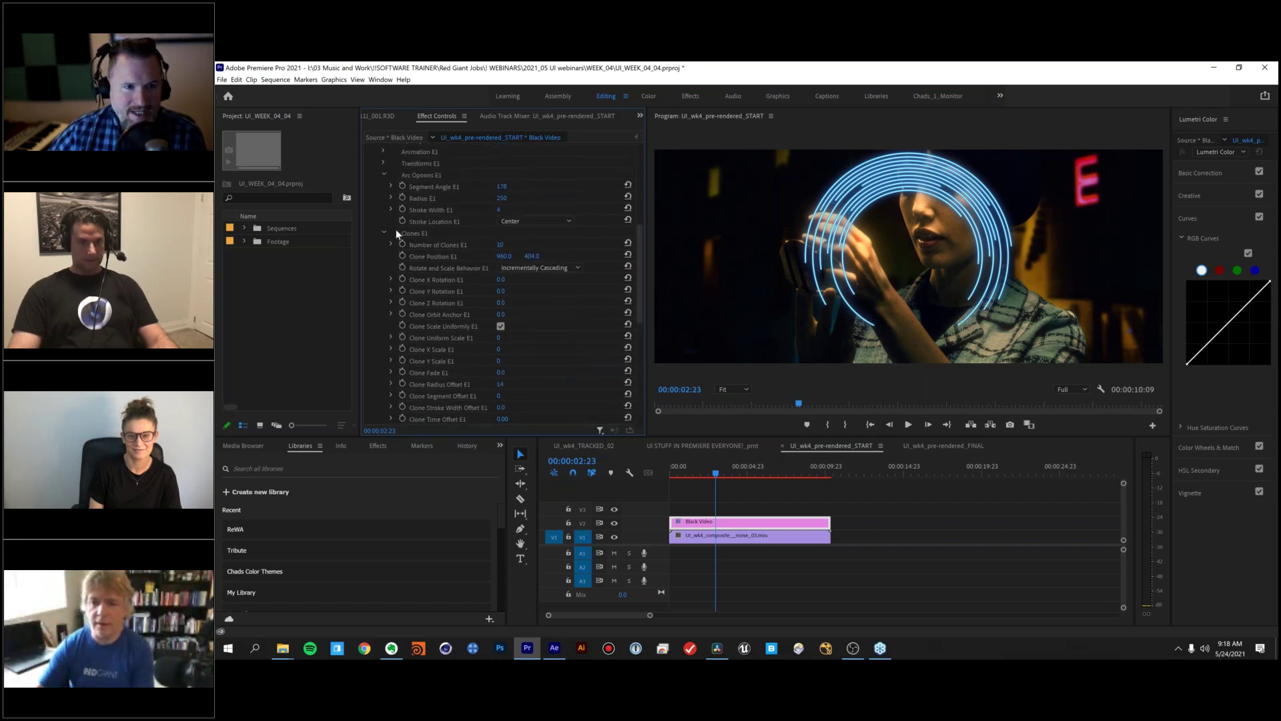
left_click(383, 241)
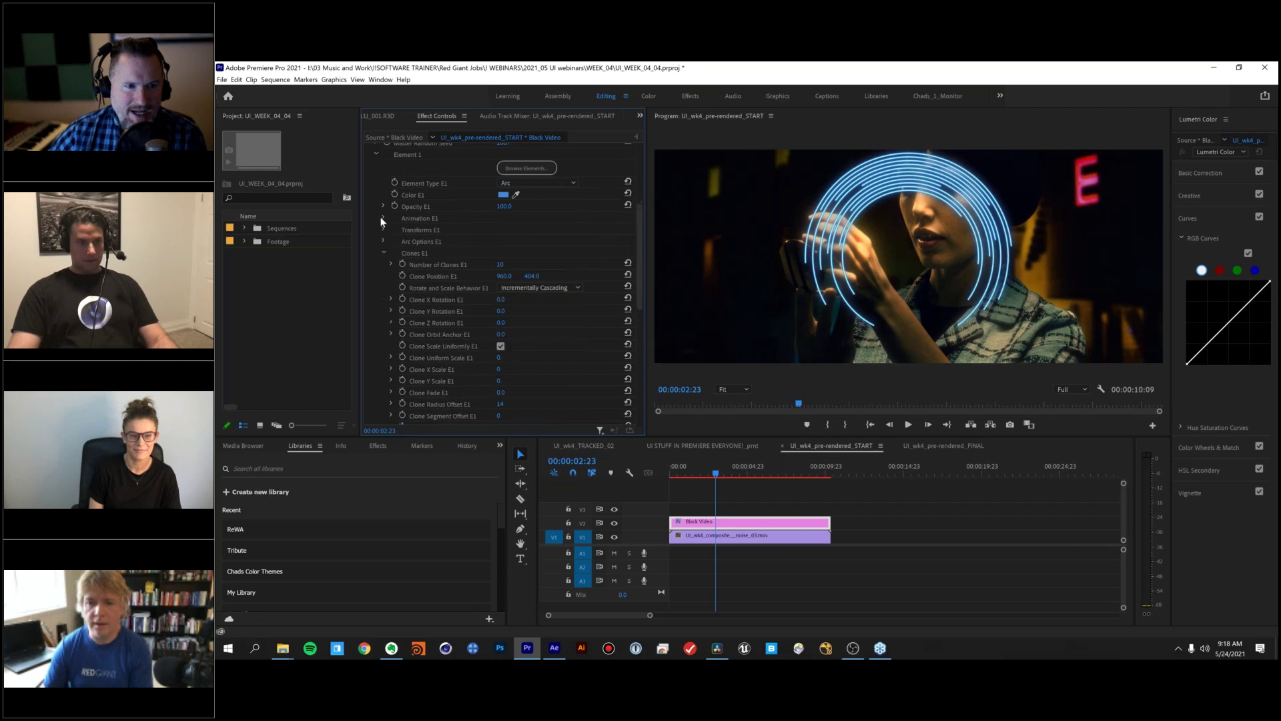
left_click(384, 219)
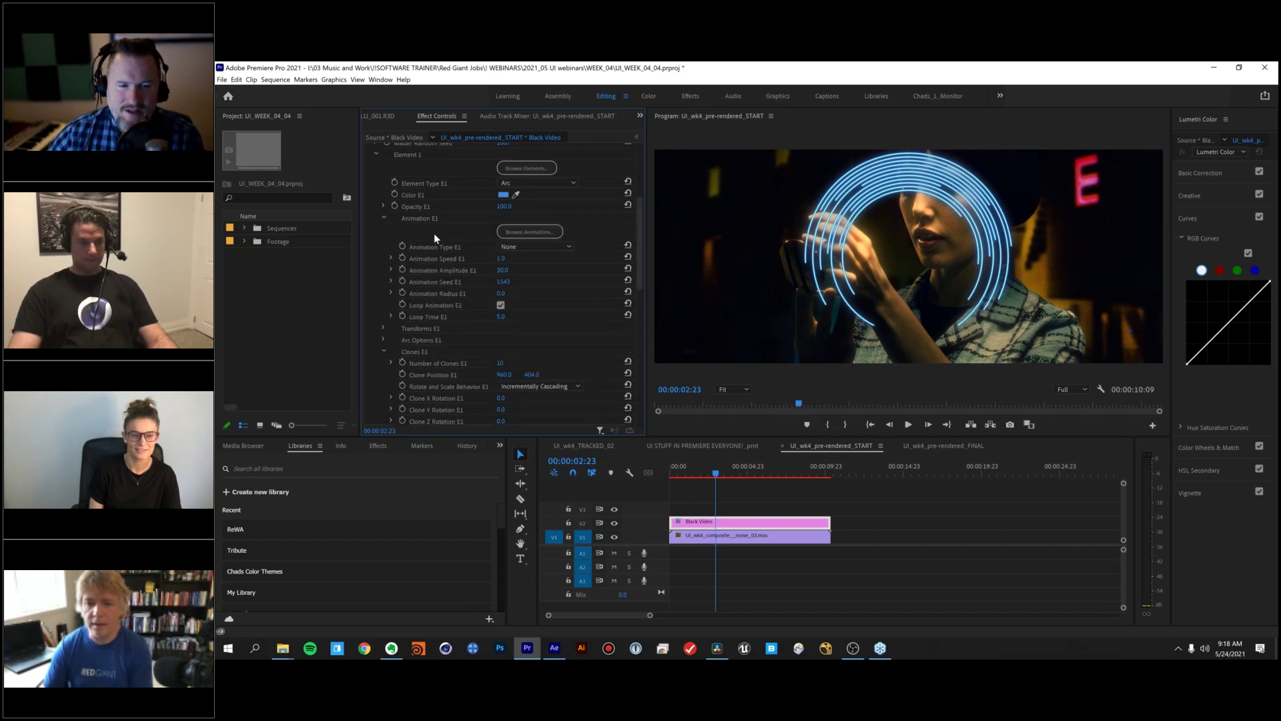
left_click(523, 247)
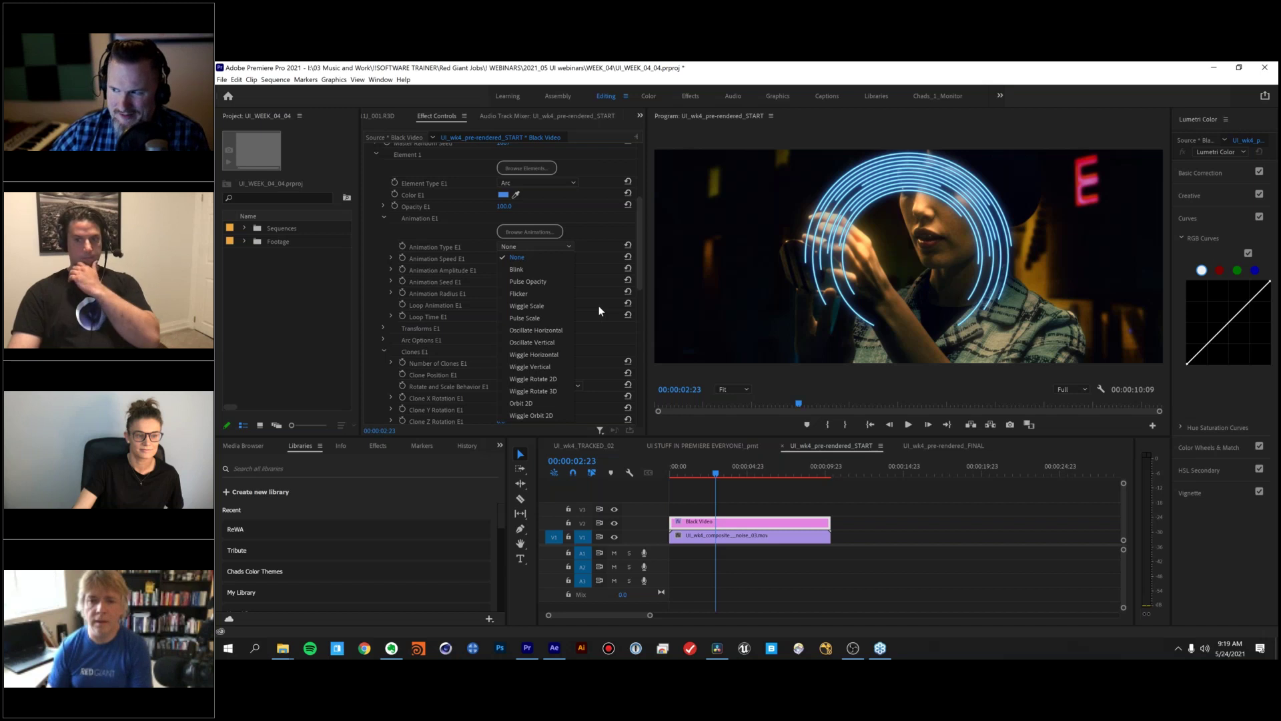
left_click(524, 414)
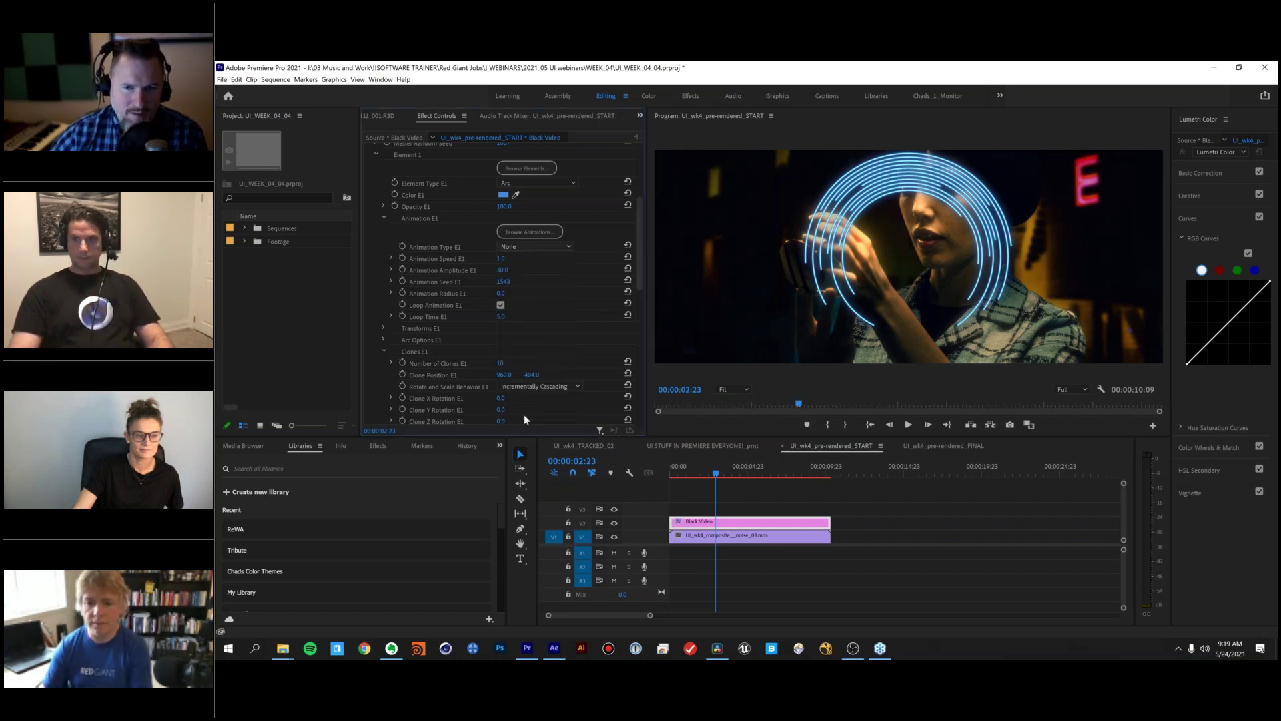
left_click_drag(713, 473, 722, 464)
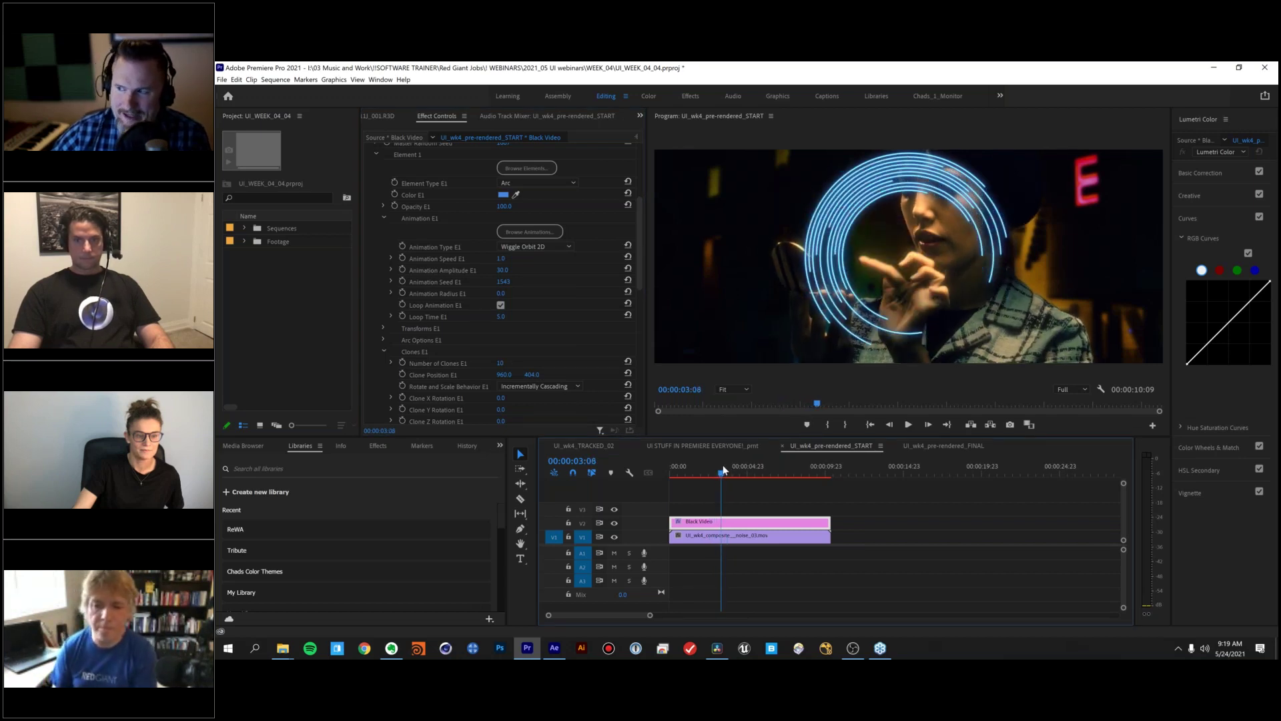
- Set Element 1's clone time offset to 0.1 and play back the sequence to preview the staggered arc motion
scroll(416, 349, "down", 5)
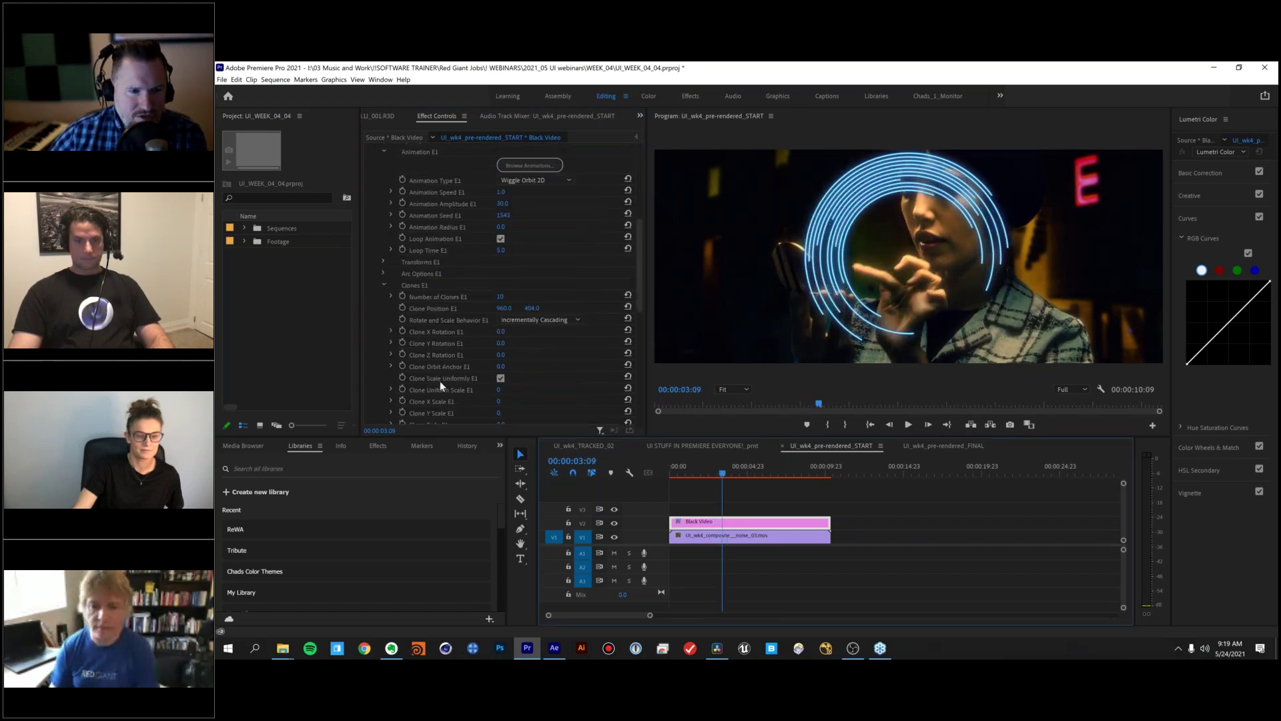
scroll(474, 375, "down", 1)
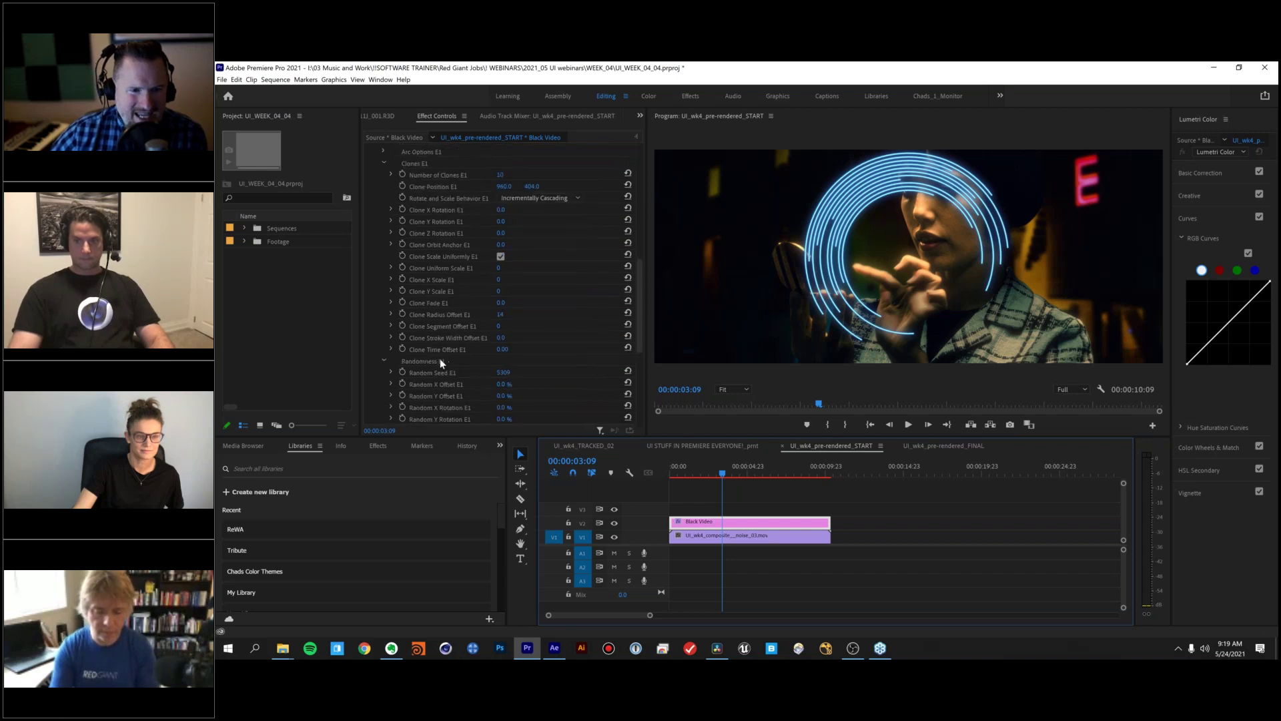
left_click(502, 349)
type("0.1")
key("Return")
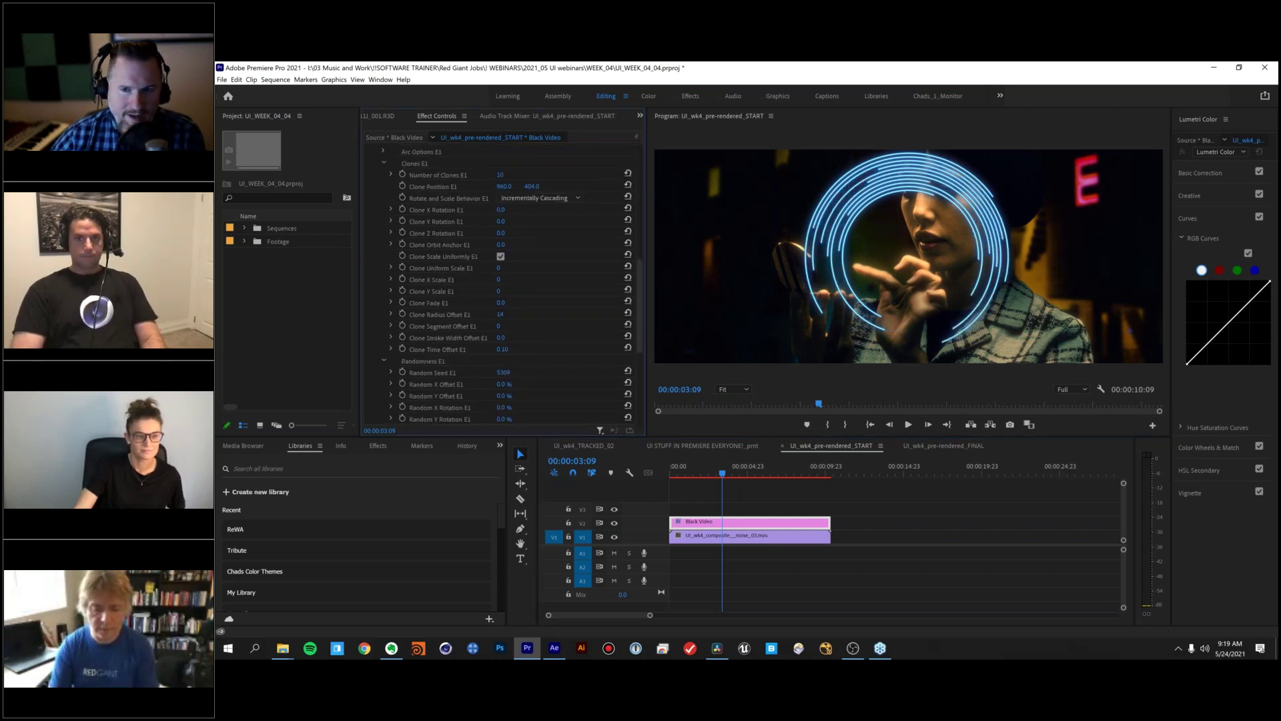
mouse_move(711, 471)
left_mouse_down()
mouse_move(727, 475)
mouse_move(709, 474)
left_mouse_up()
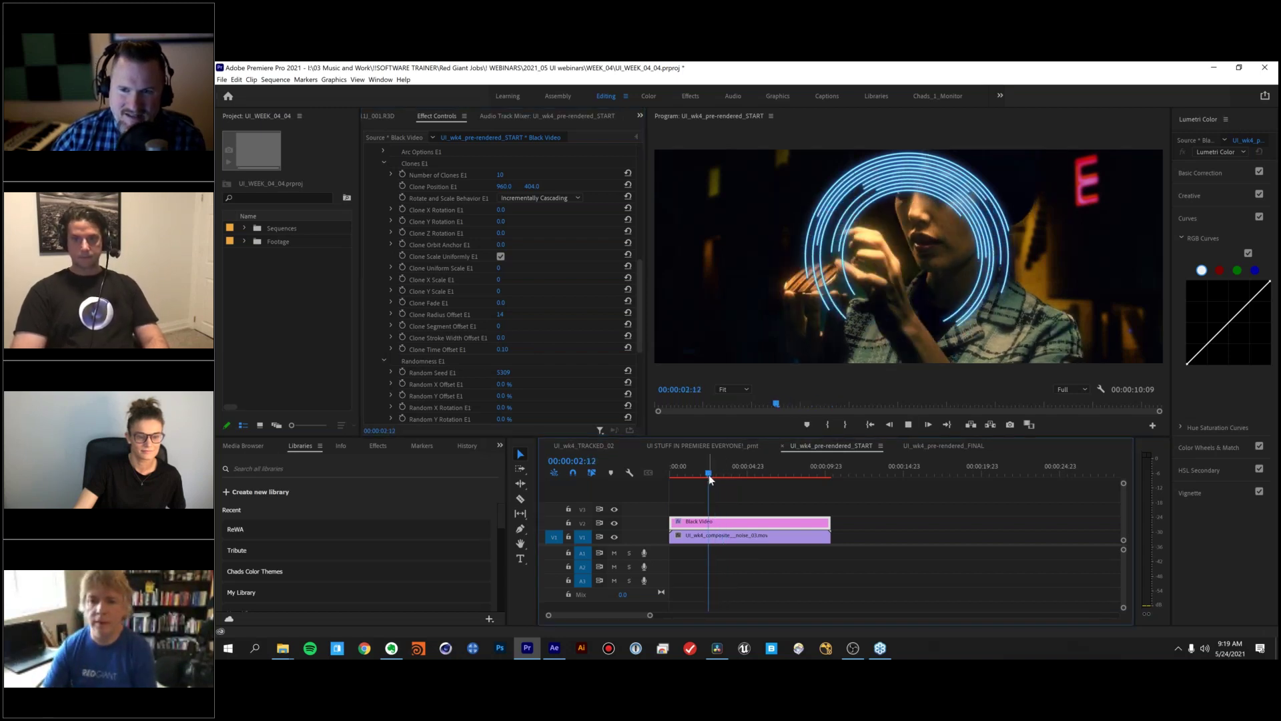
key("space")
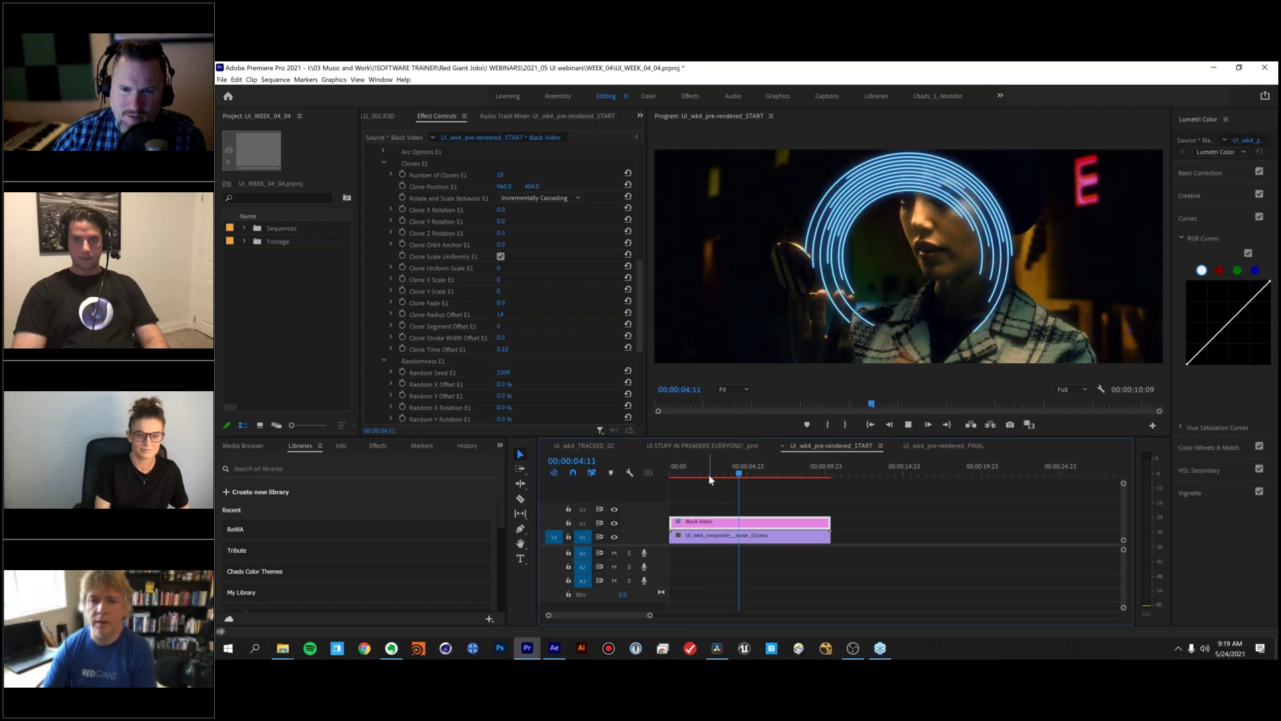
key("space")
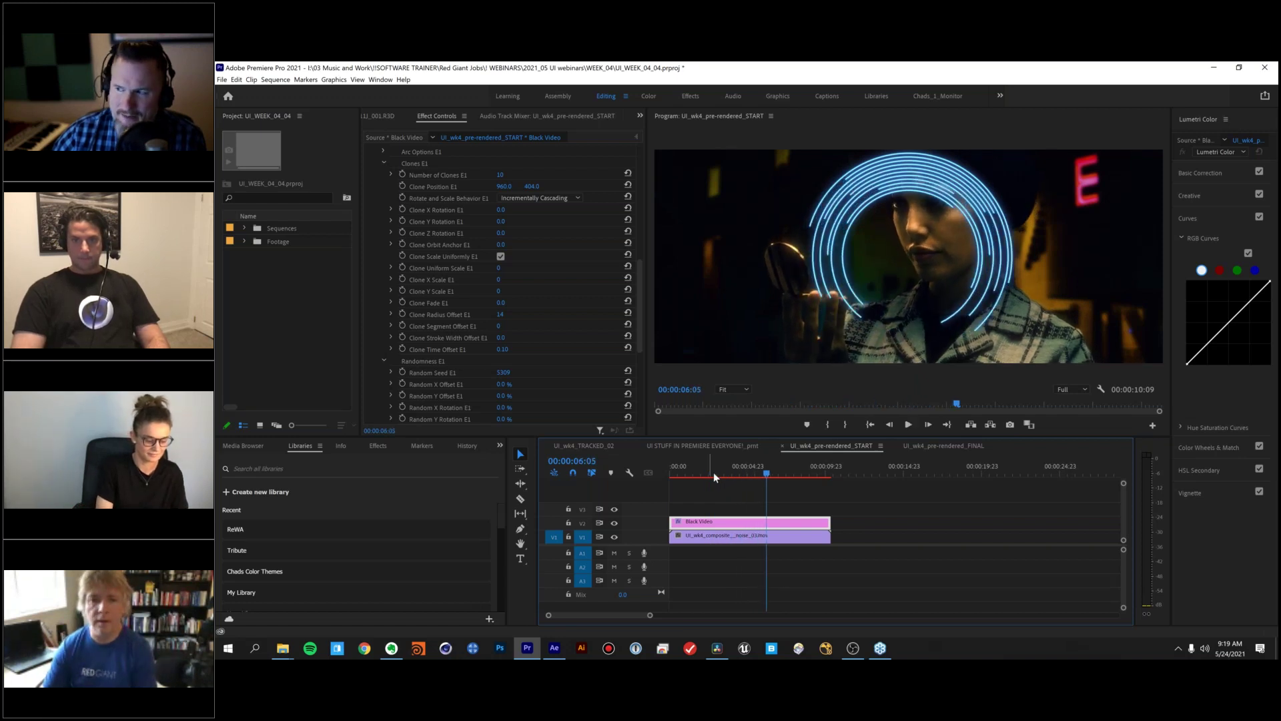
- Slow Element 1's animation speed to 0.2 and play back the sequence to preview it
scroll(412, 278, "up", 3)
scroll(411, 276, "up", 3)
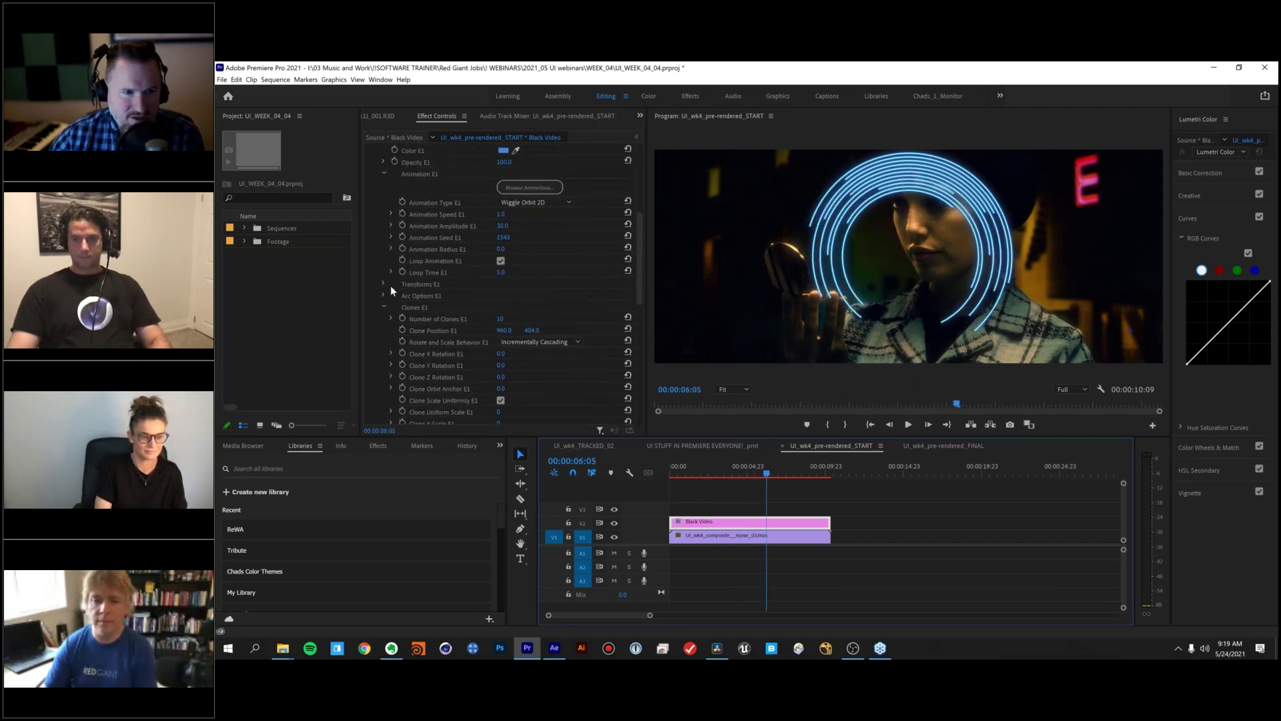
scroll(386, 253, "up", 2)
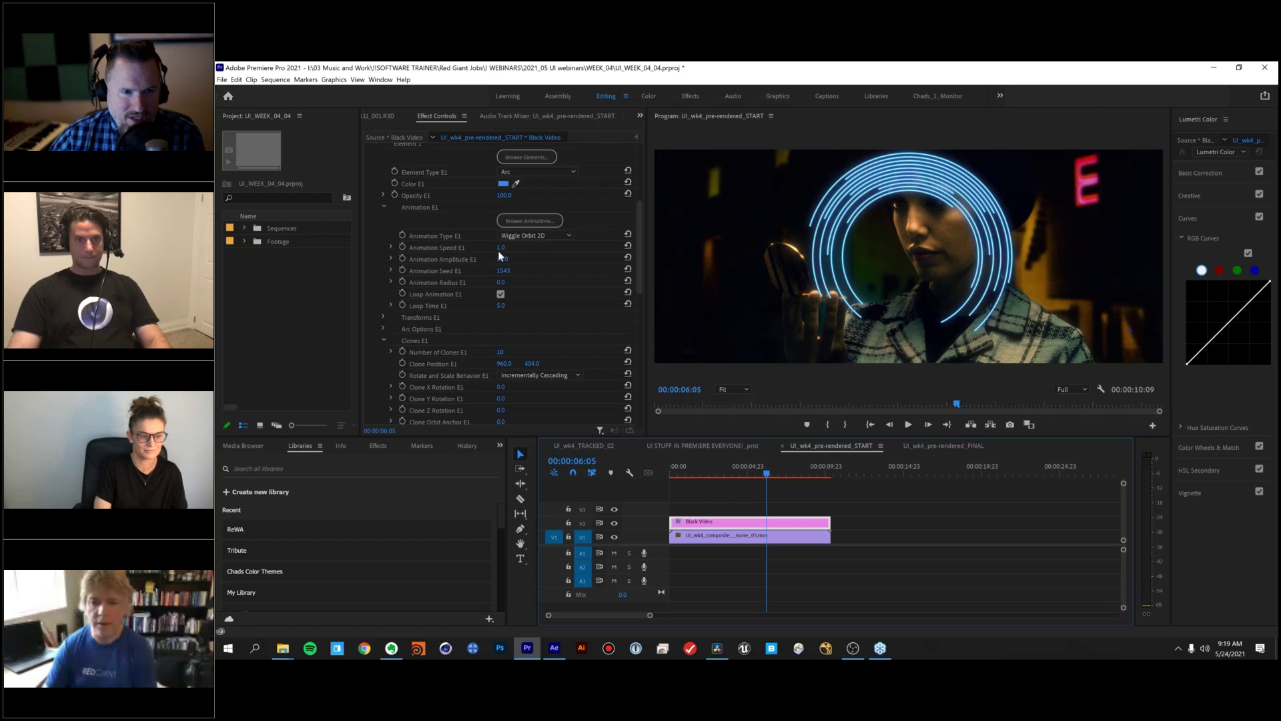
left_click_drag(502, 251, 506, 252)
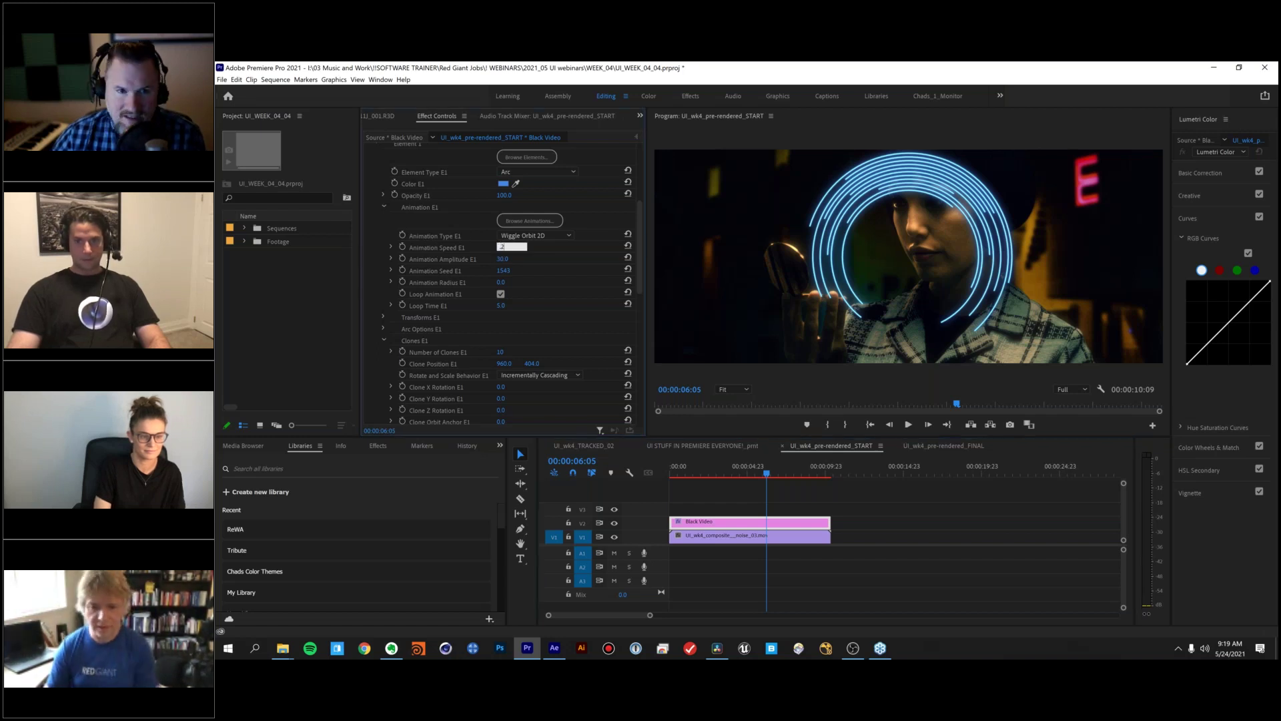
left_click_drag(712, 474, 726, 474)
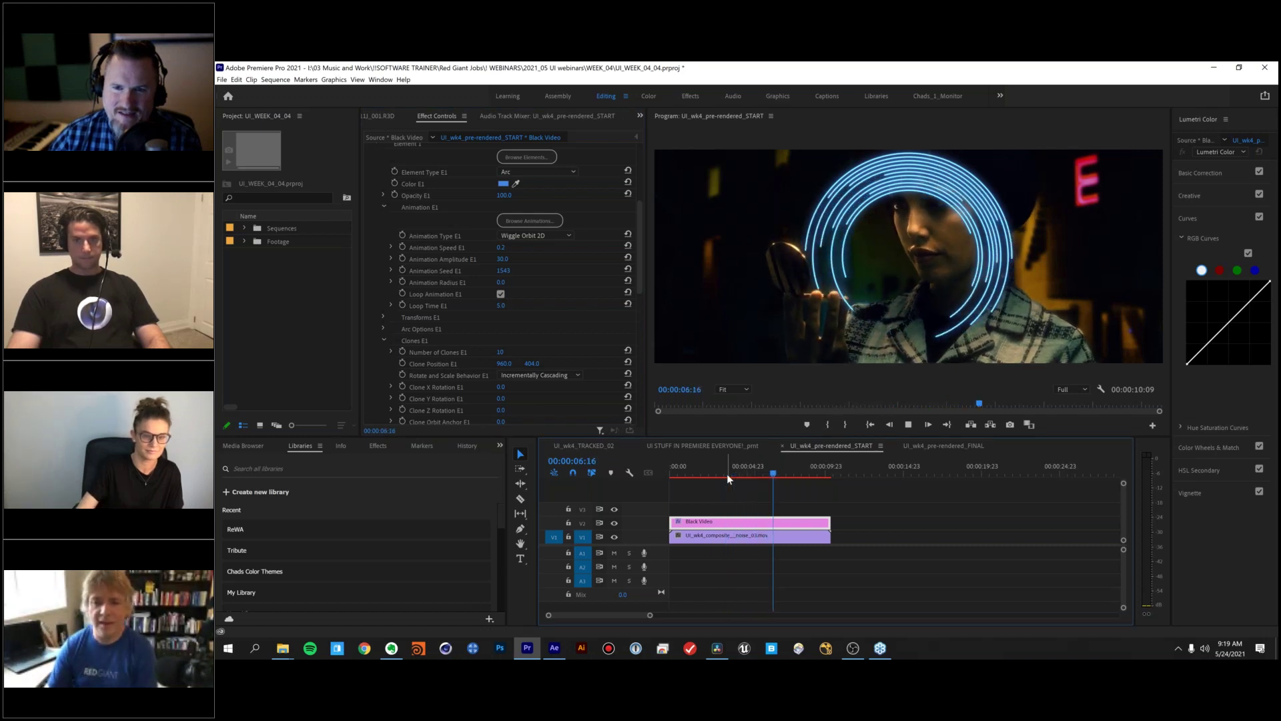
key("space")
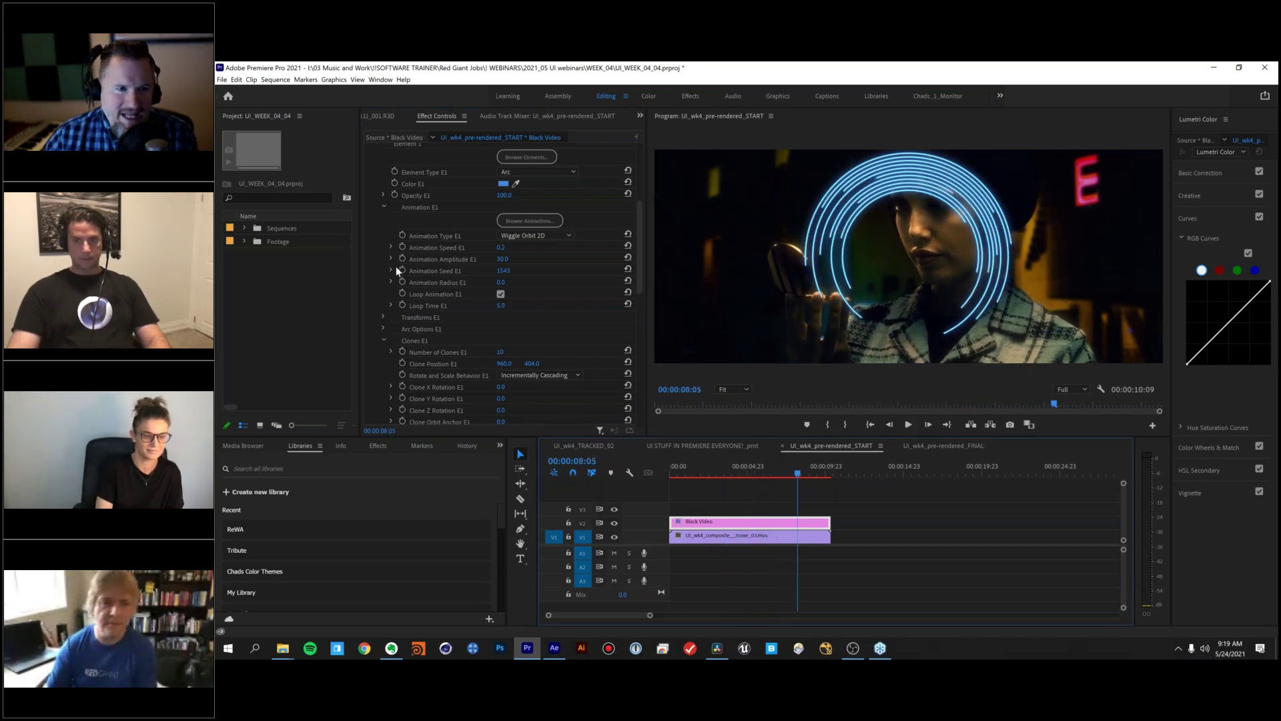
- Collapse the Element 1 settings, expand Element 2 and set its element type to Arc
left_click(385, 338)
left_click(384, 207)
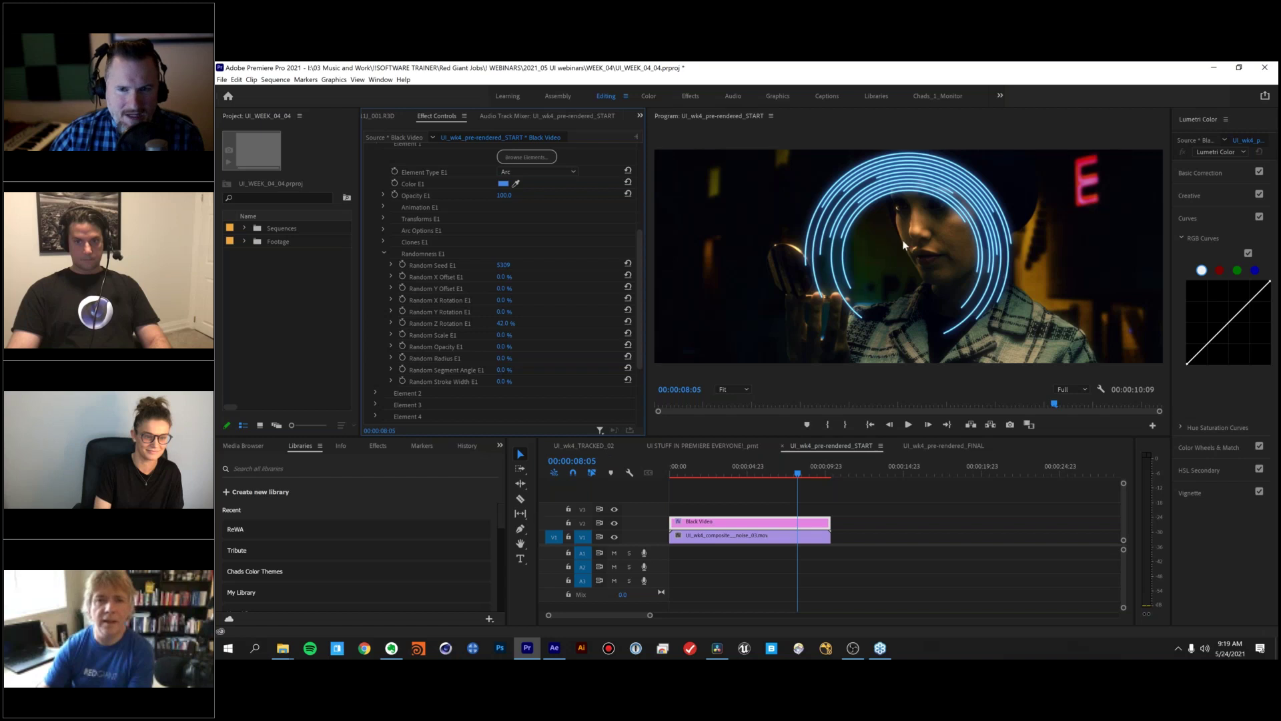
scroll(387, 233, "up", 2)
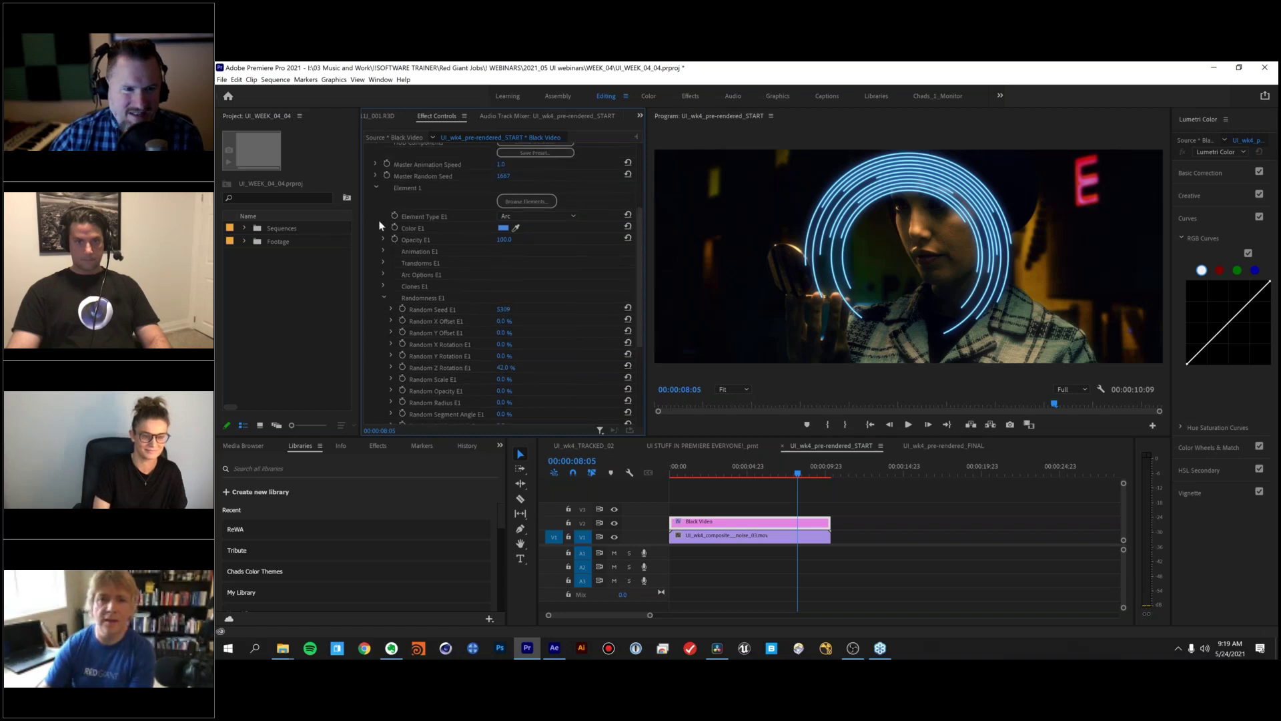
left_click(377, 188)
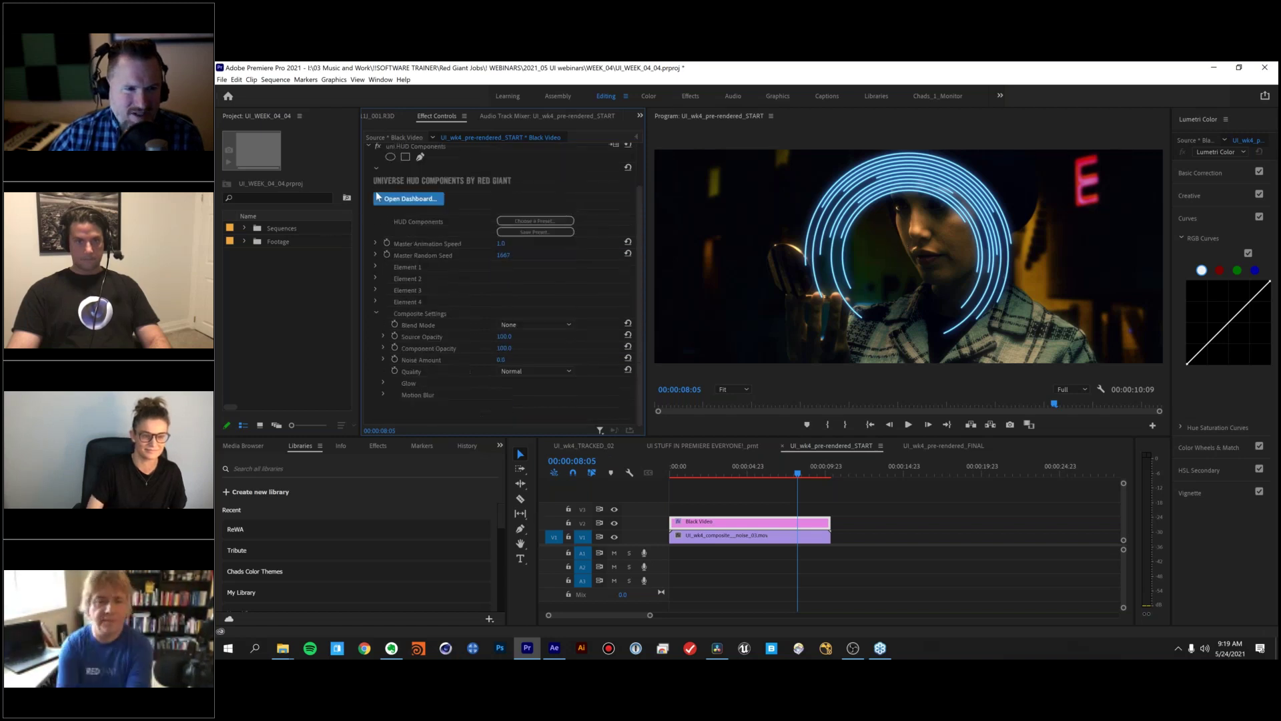
left_click(376, 279)
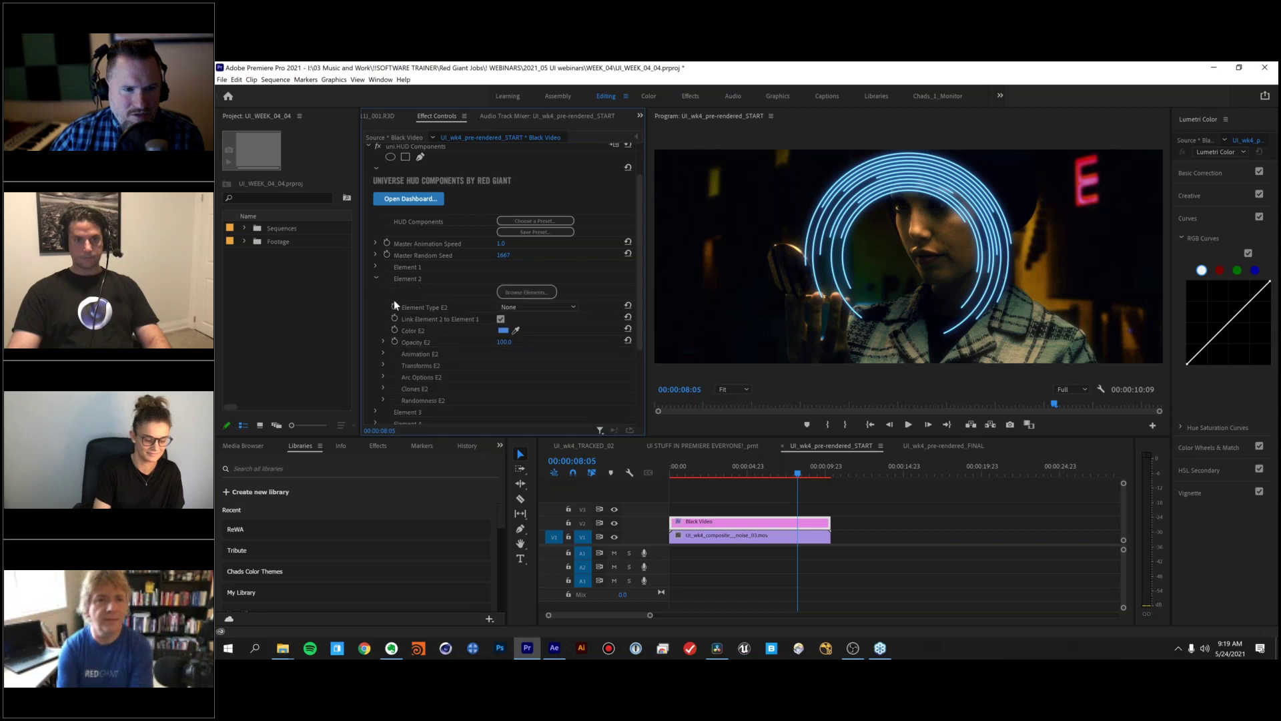
left_click(522, 307)
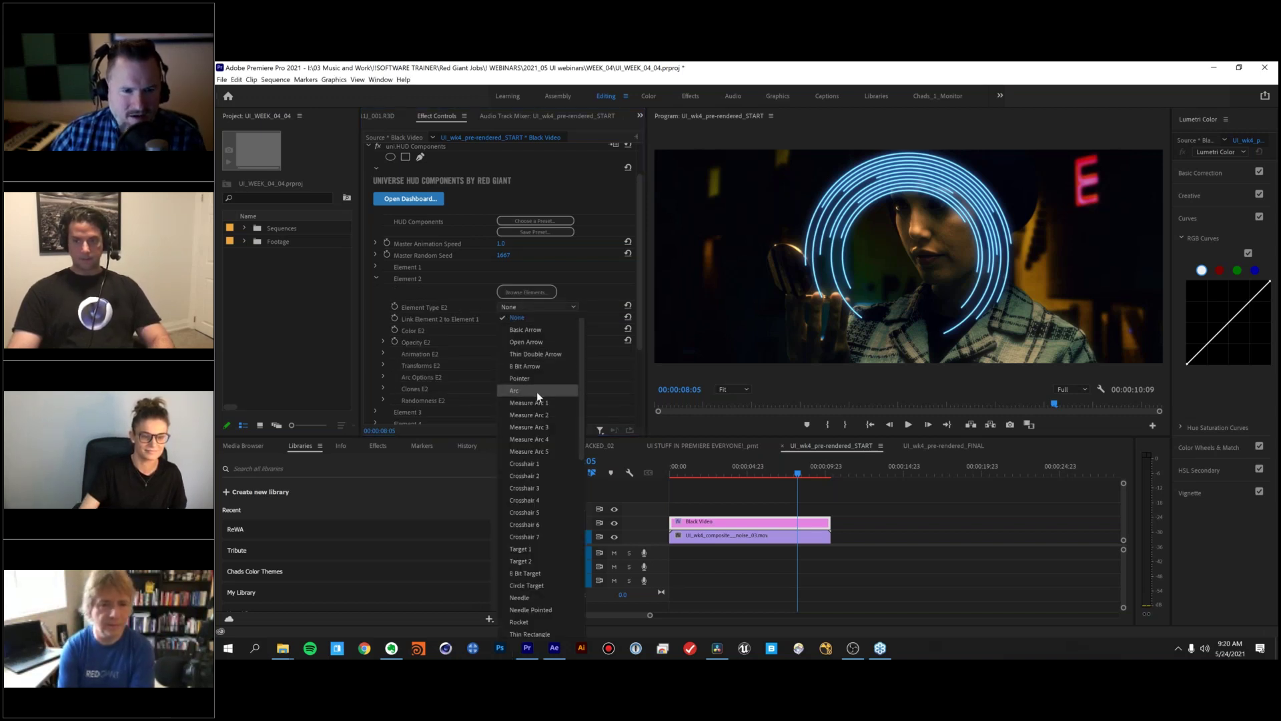
left_click(537, 393)
- Change Element 2's color to a bright orange, F3A300
left_click(503, 331)
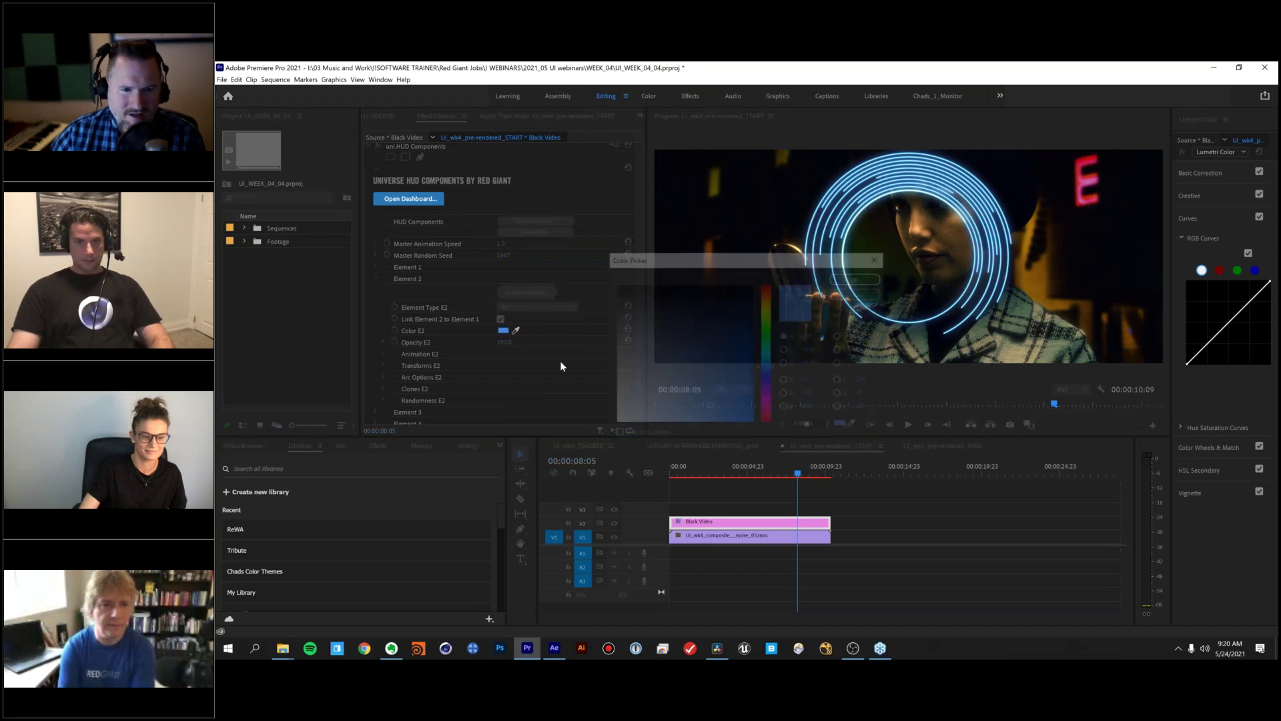
left_click(767, 302)
left_click_drag(729, 333, 754, 418)
left_click(854, 277)
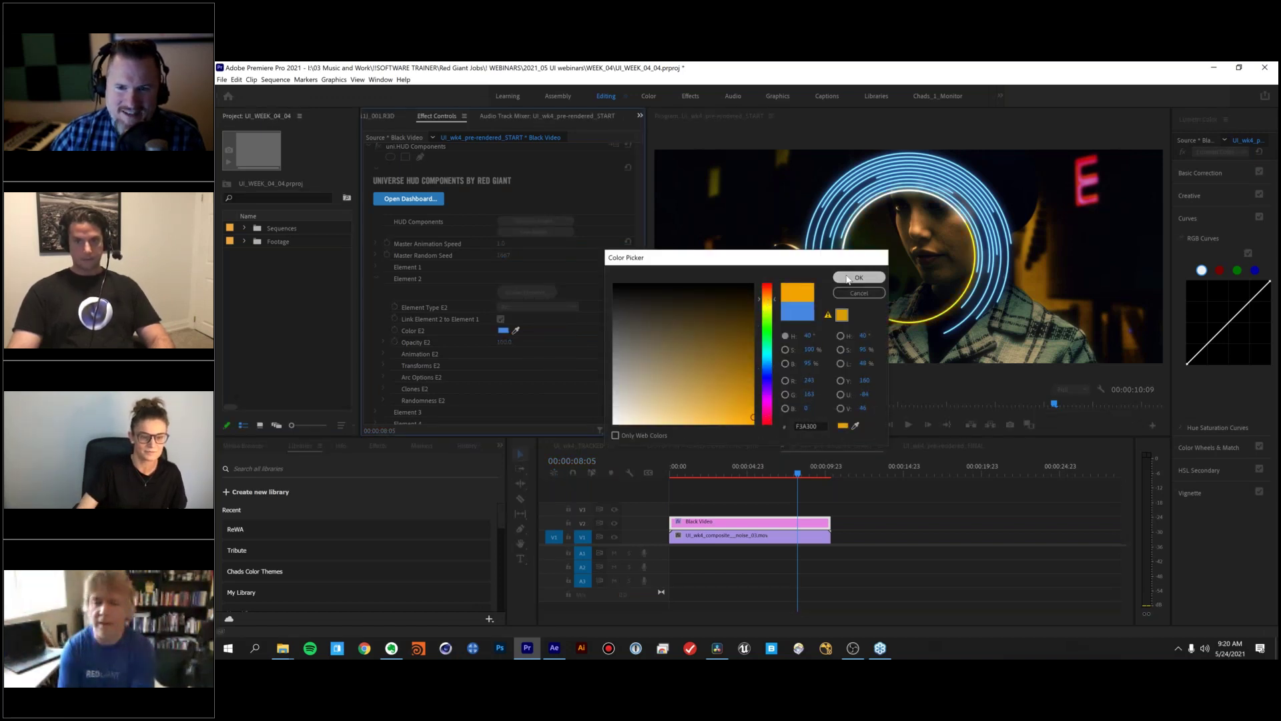
- Scale Element 2's arc down uniformly to fit inside the blue rings and reduce its segment angle to 5
scroll(452, 343, "down", 1)
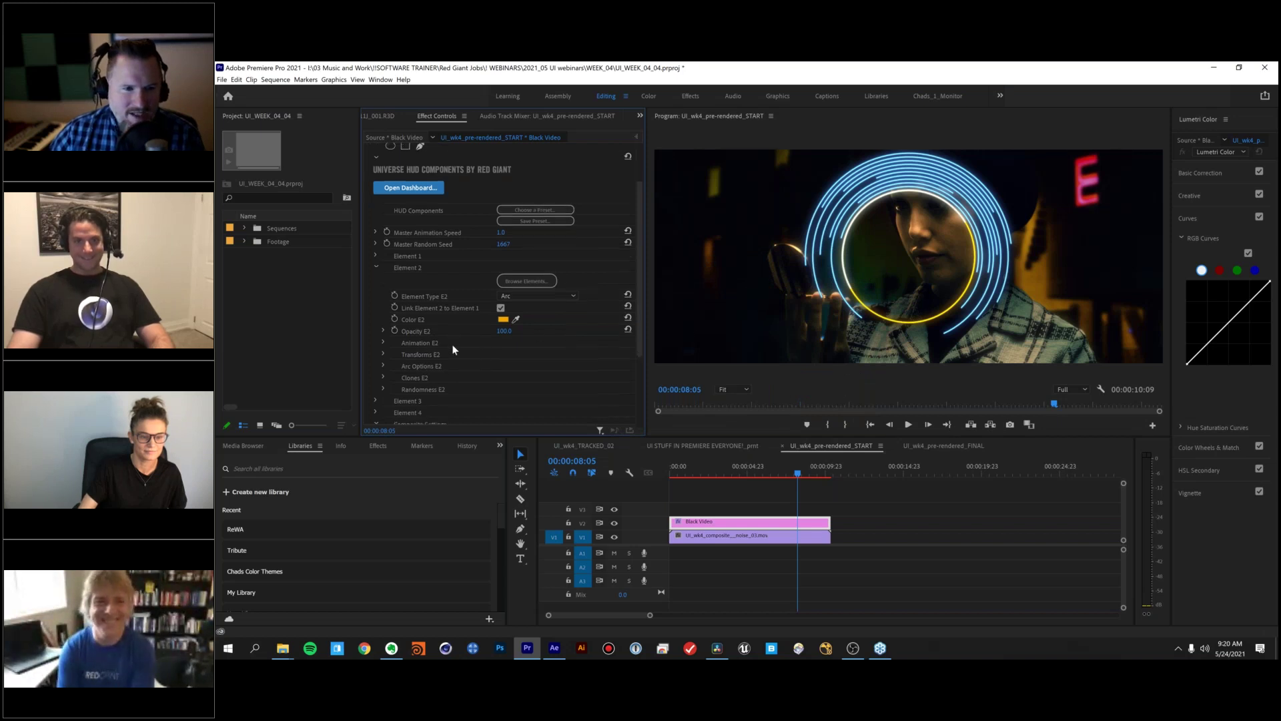
left_click(382, 354)
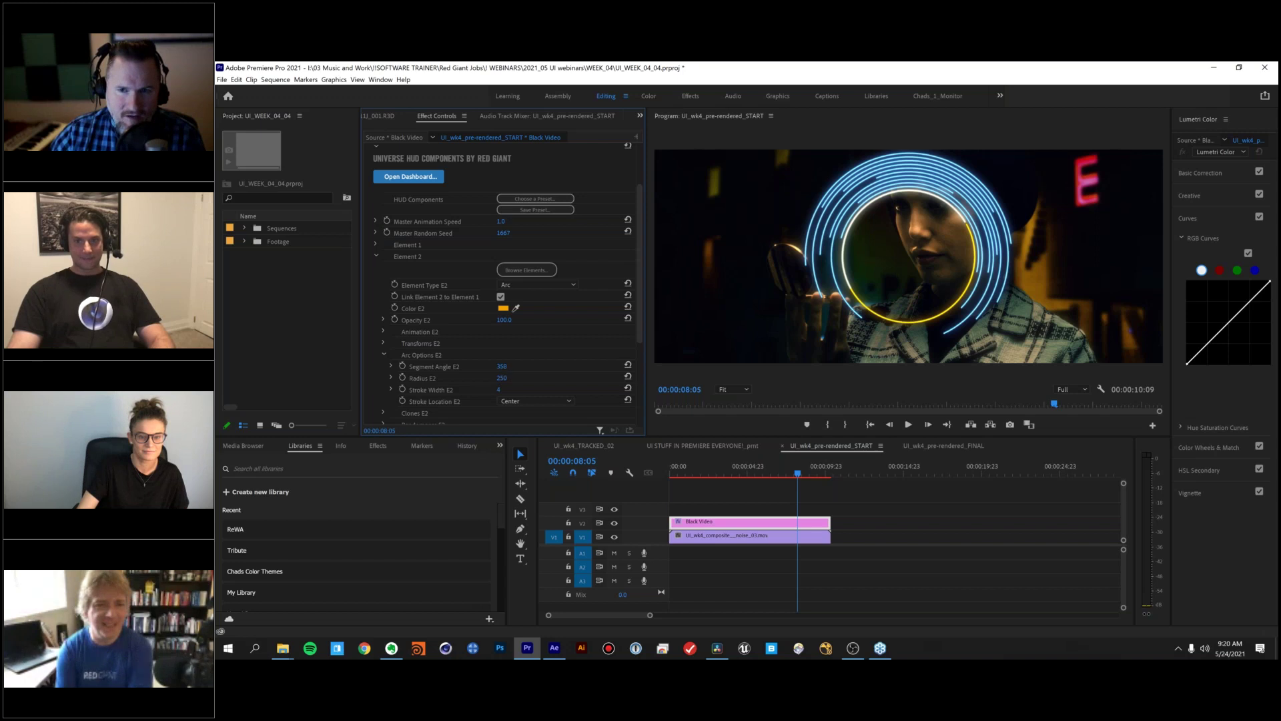
left_click_drag(502, 366, 356, 366)
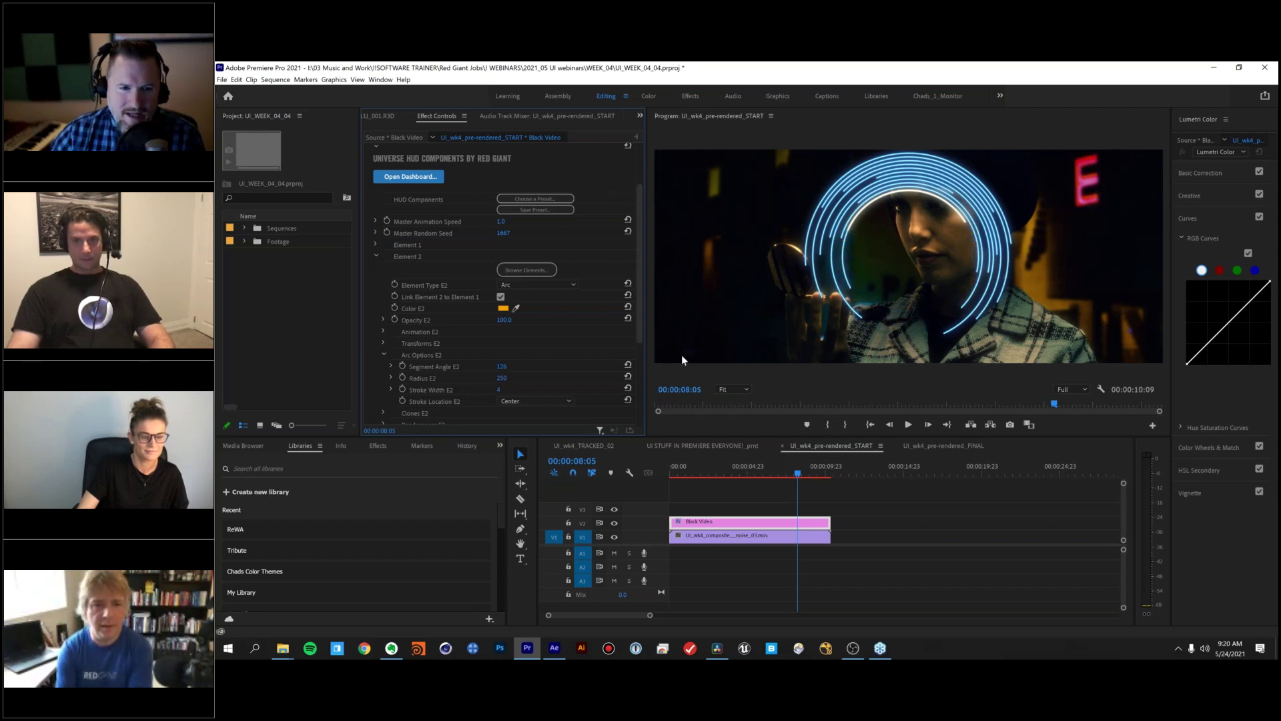
left_click(384, 343)
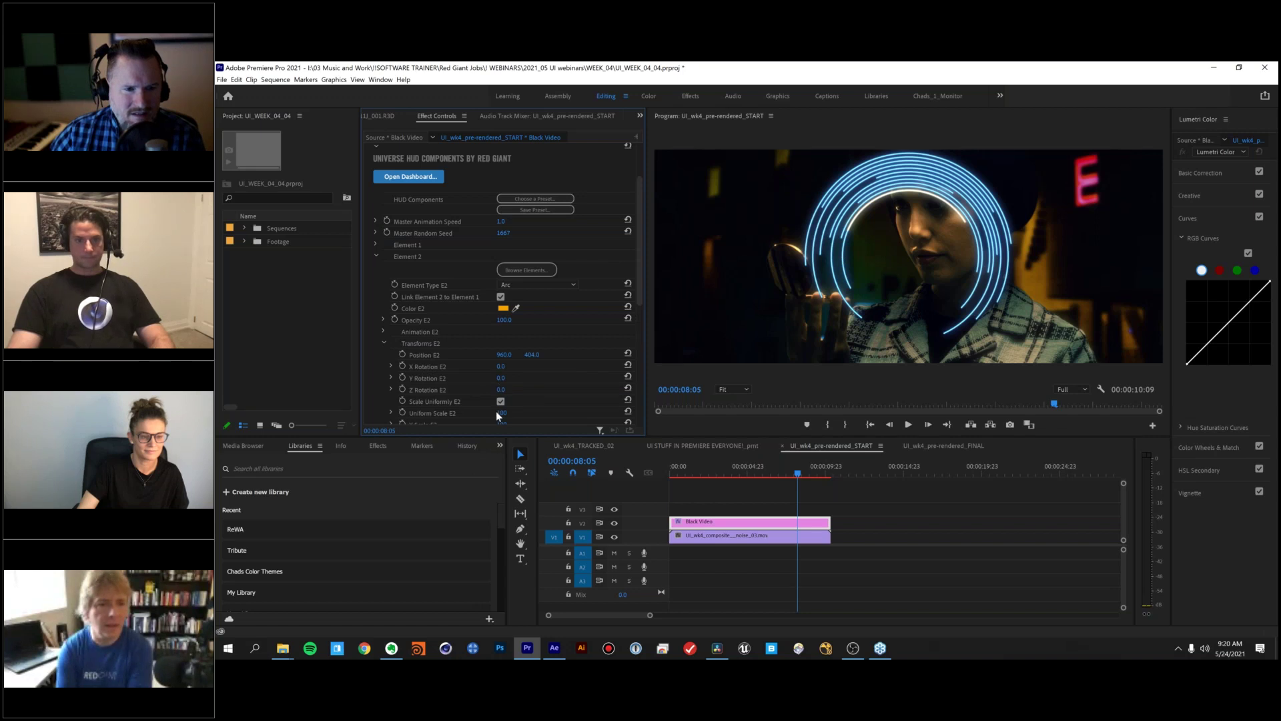
left_click_drag(505, 414, 395, 320)
left_click(384, 343)
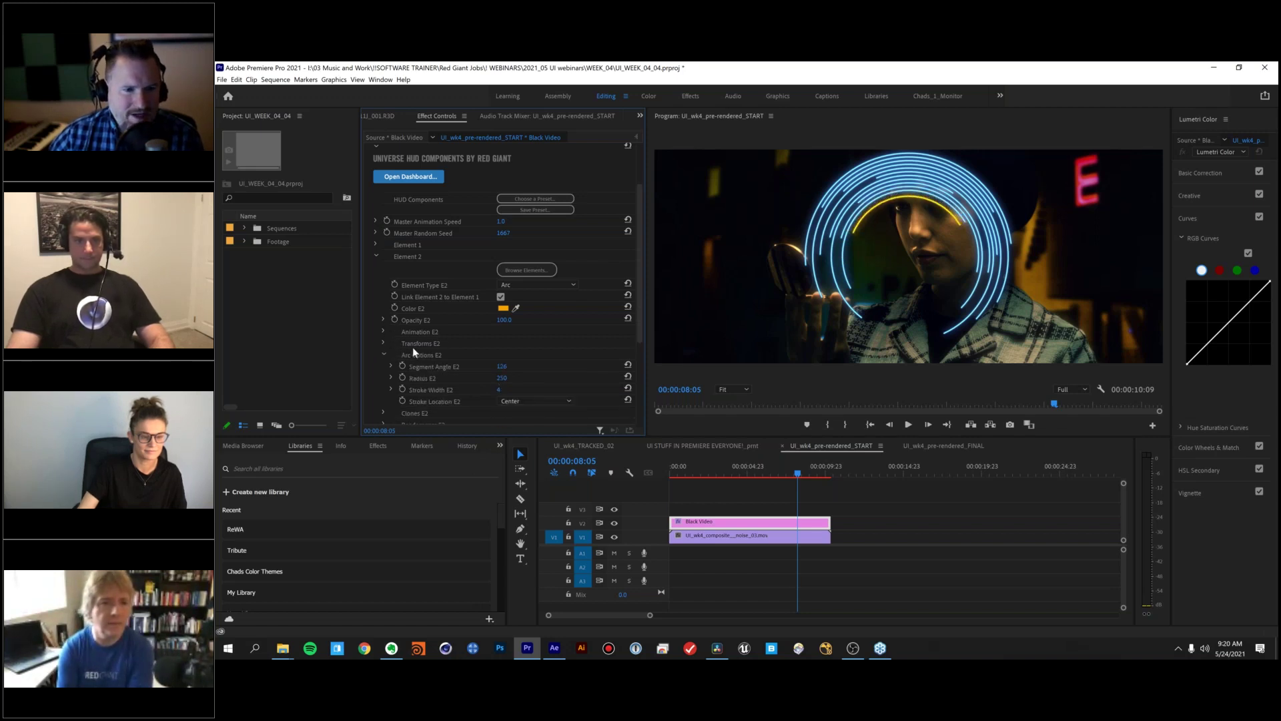
left_click_drag(504, 371, 491, 366)
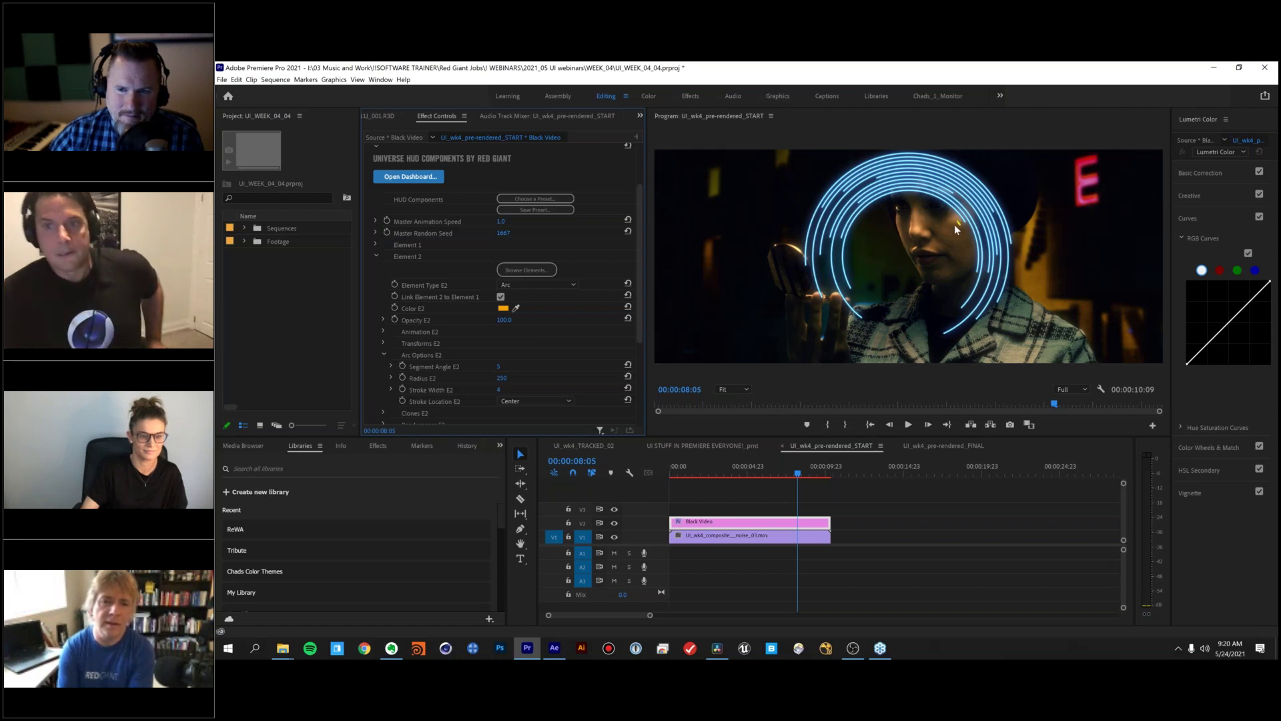
- Clone Element 2's short arc into a dashed ring with 20 clones and a clone Z rotation of about 16°
scroll(394, 391, "down", 3)
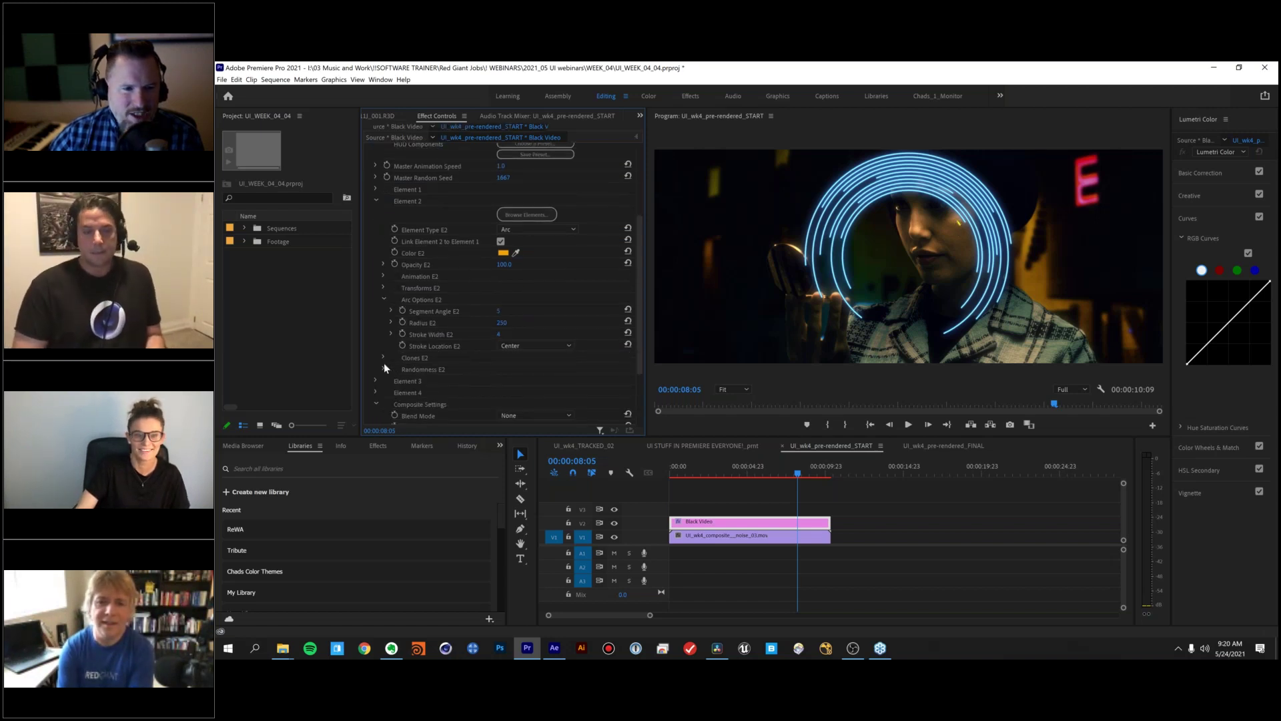
left_click(384, 358)
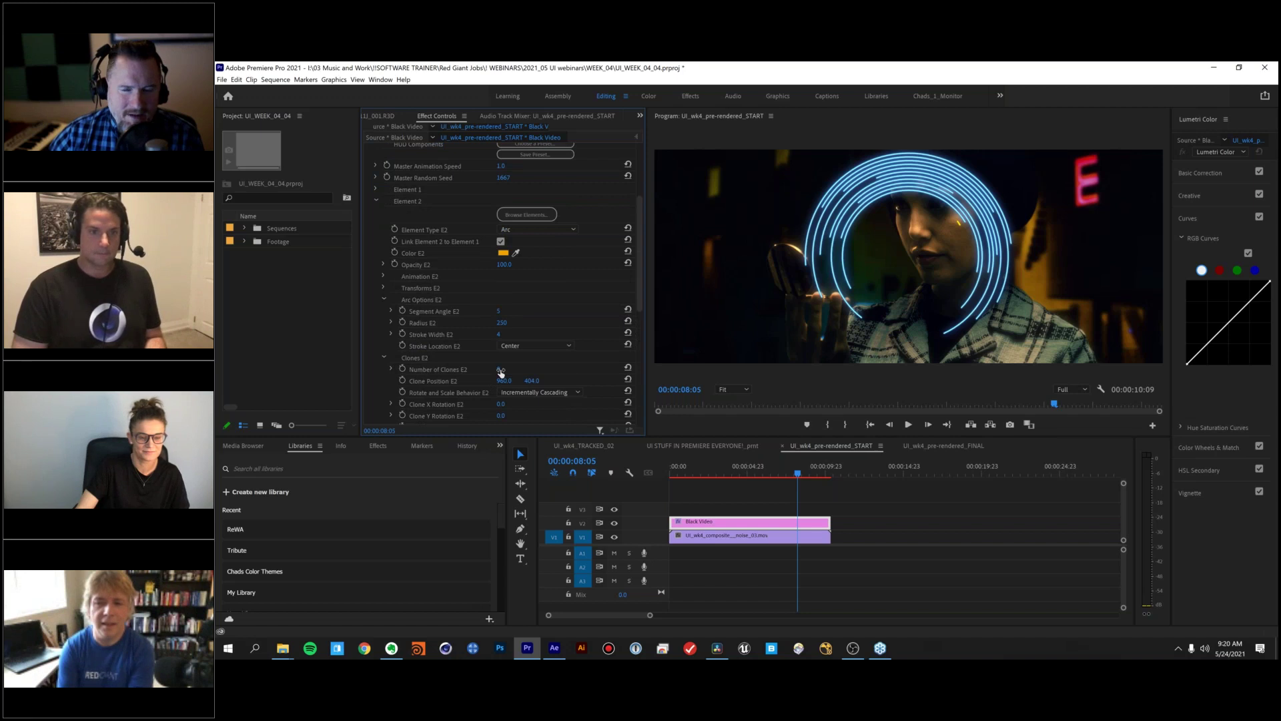
scroll(442, 381, "down", 2)
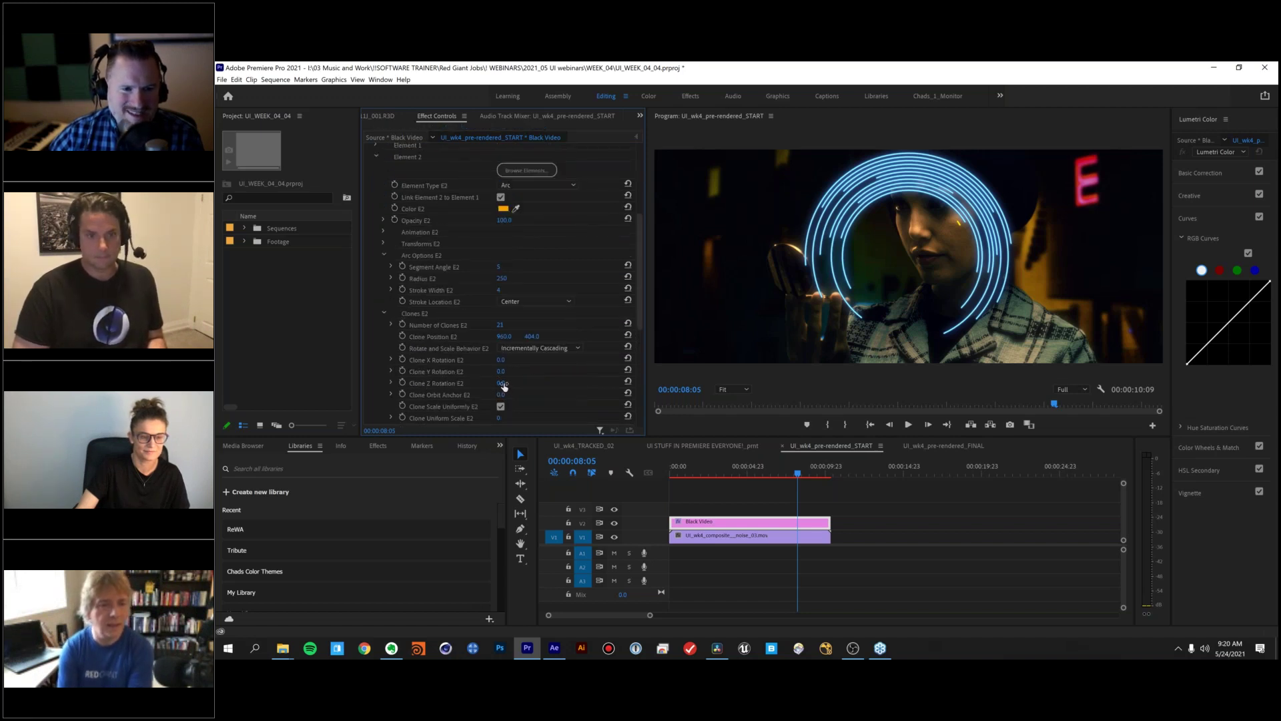
left_click_drag(502, 385, 512, 385)
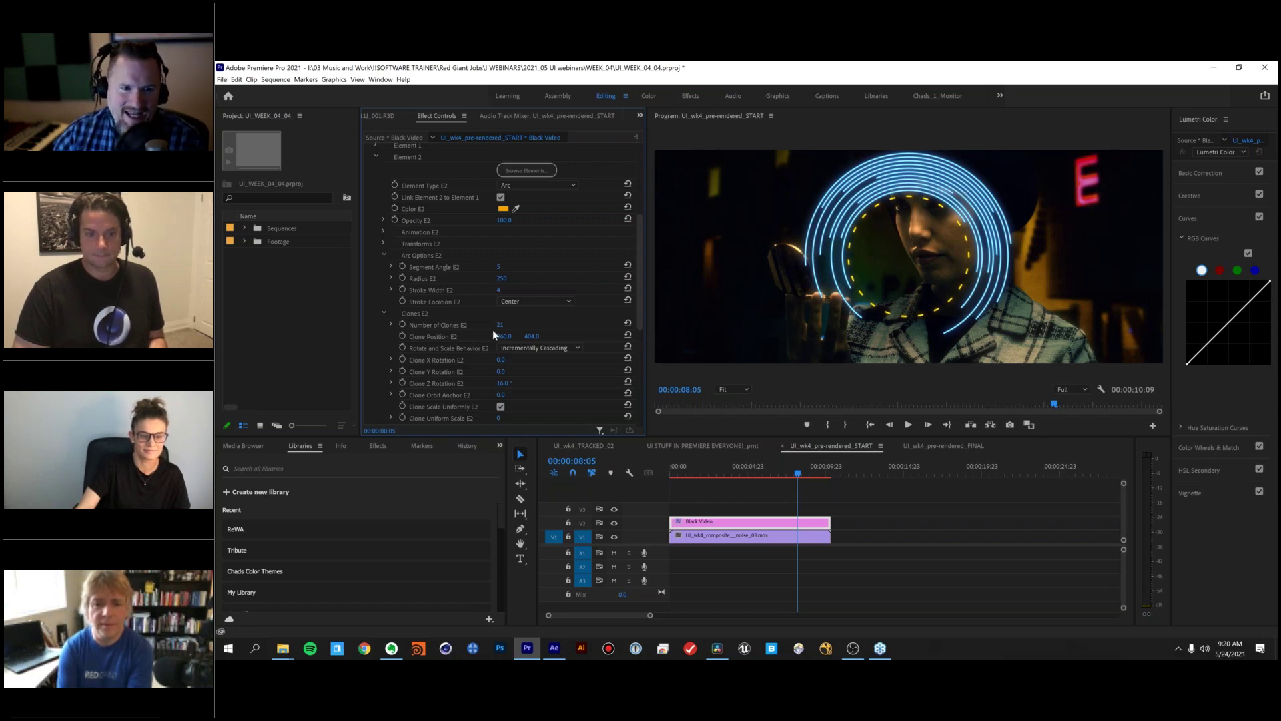
mouse_move(503, 327)
left_mouse_down()
mouse_move(490, 326)
mouse_move(507, 326)
left_mouse_up()
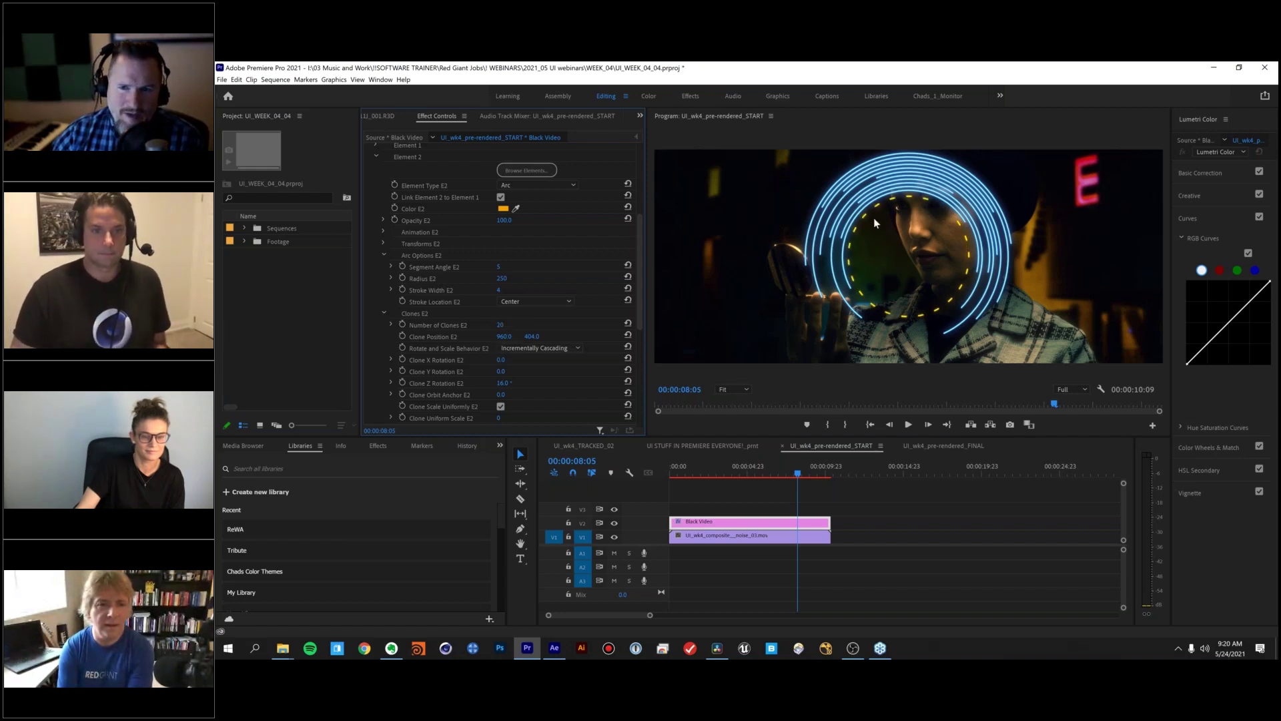
- Set the stroke width of Element 2's dashed orange ring to 20
mouse_move(495, 289)
left_mouse_down()
mouse_move(661, 289)
mouse_move(505, 290)
left_mouse_up()
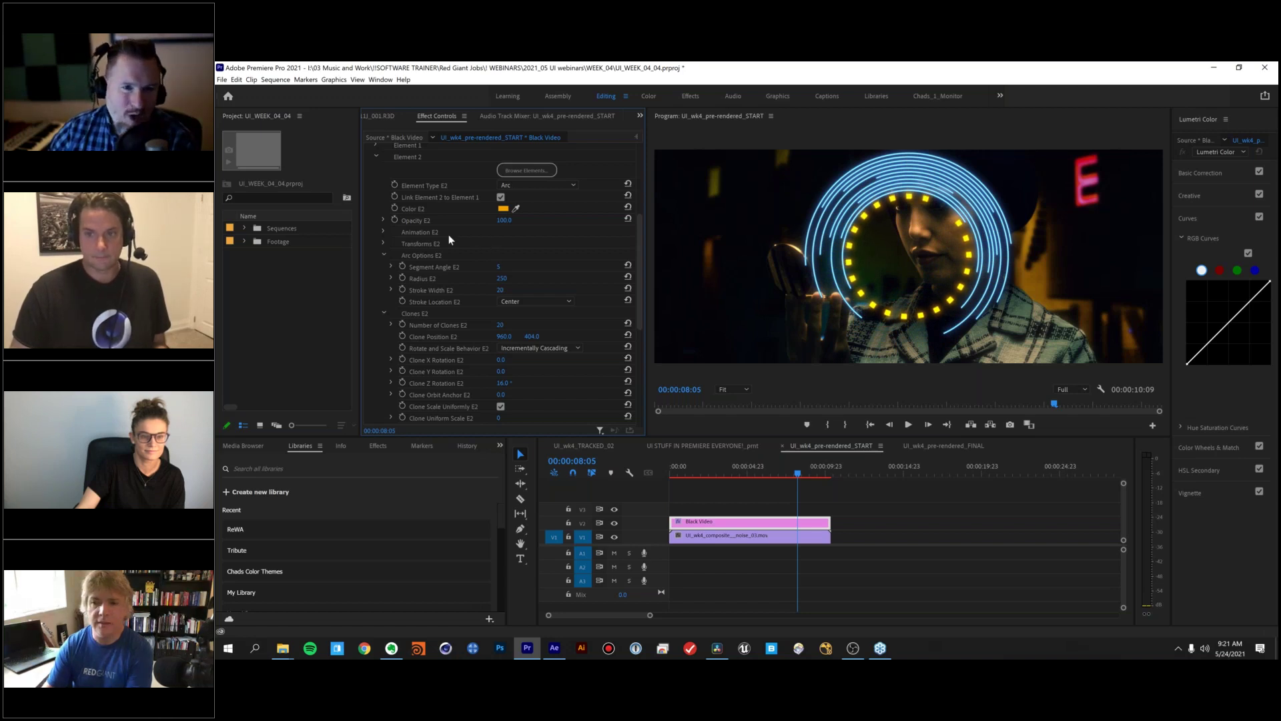
- Transform Element 1 to X rotation 10°, Y rotation 54° and uniform scale 47, and move its X position to 724 above the mirror
scroll(452, 257, "up", 3)
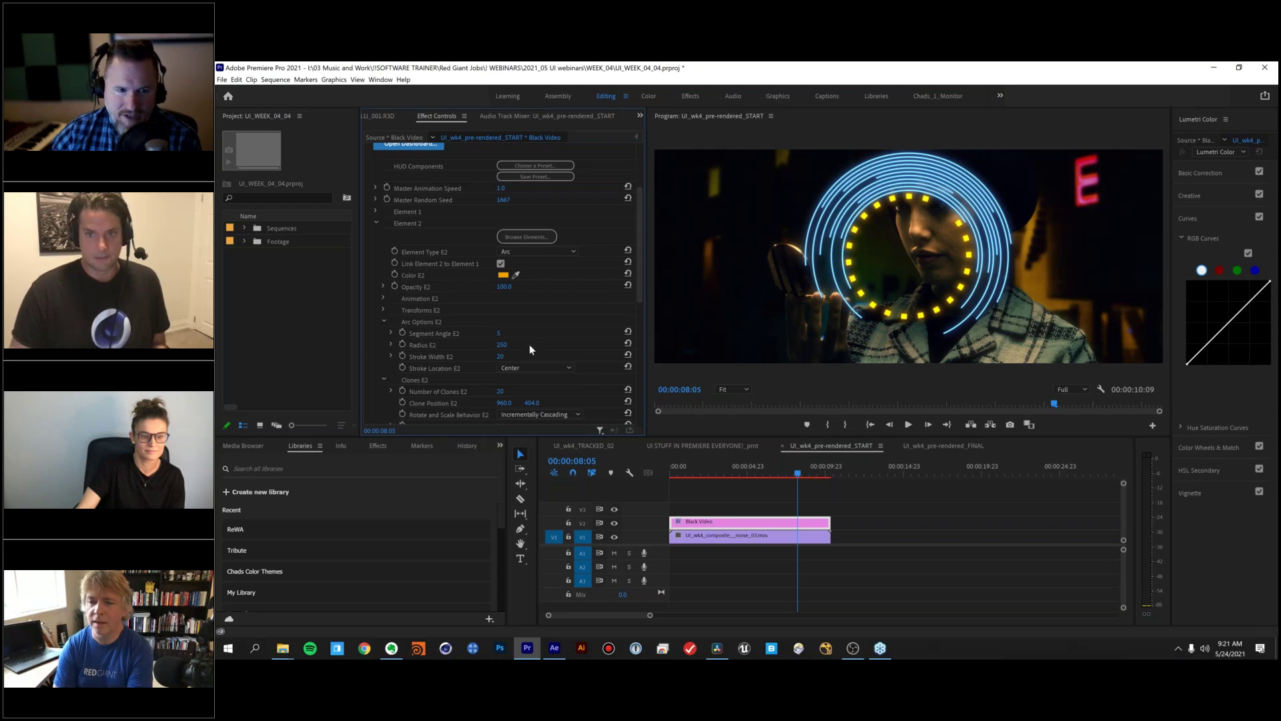
scroll(375, 227, "up", 1)
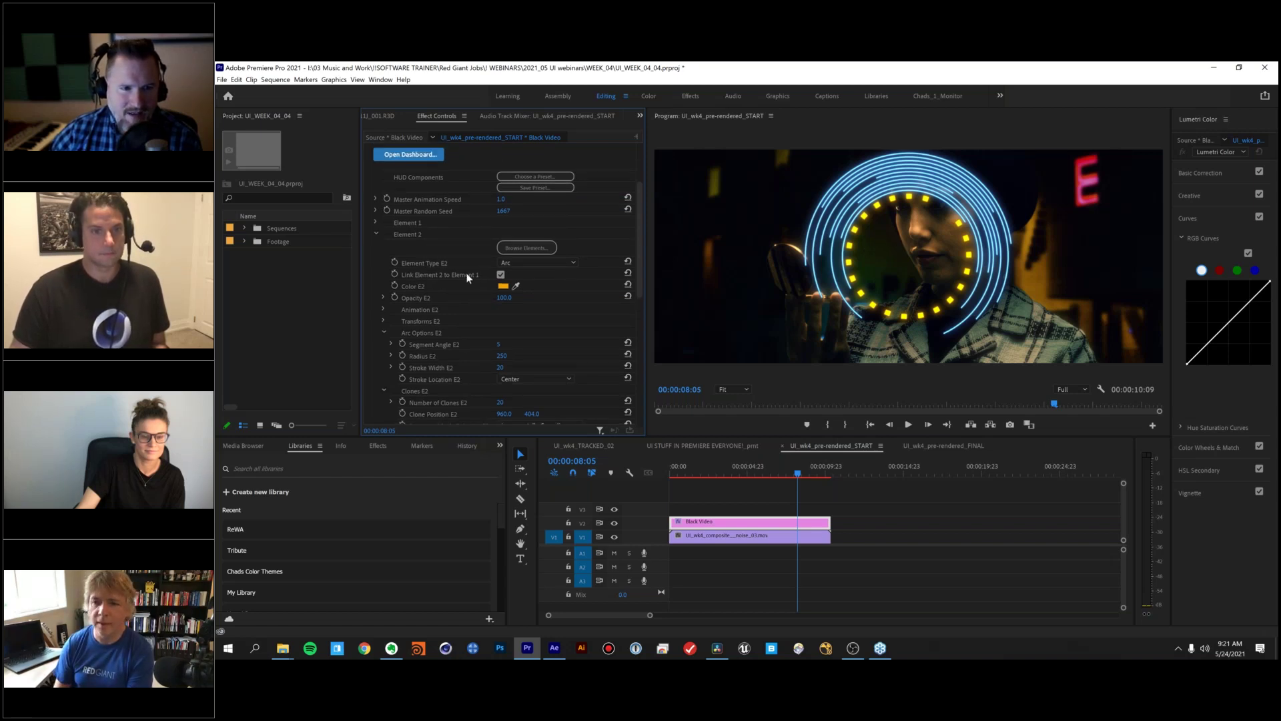
left_click(374, 223)
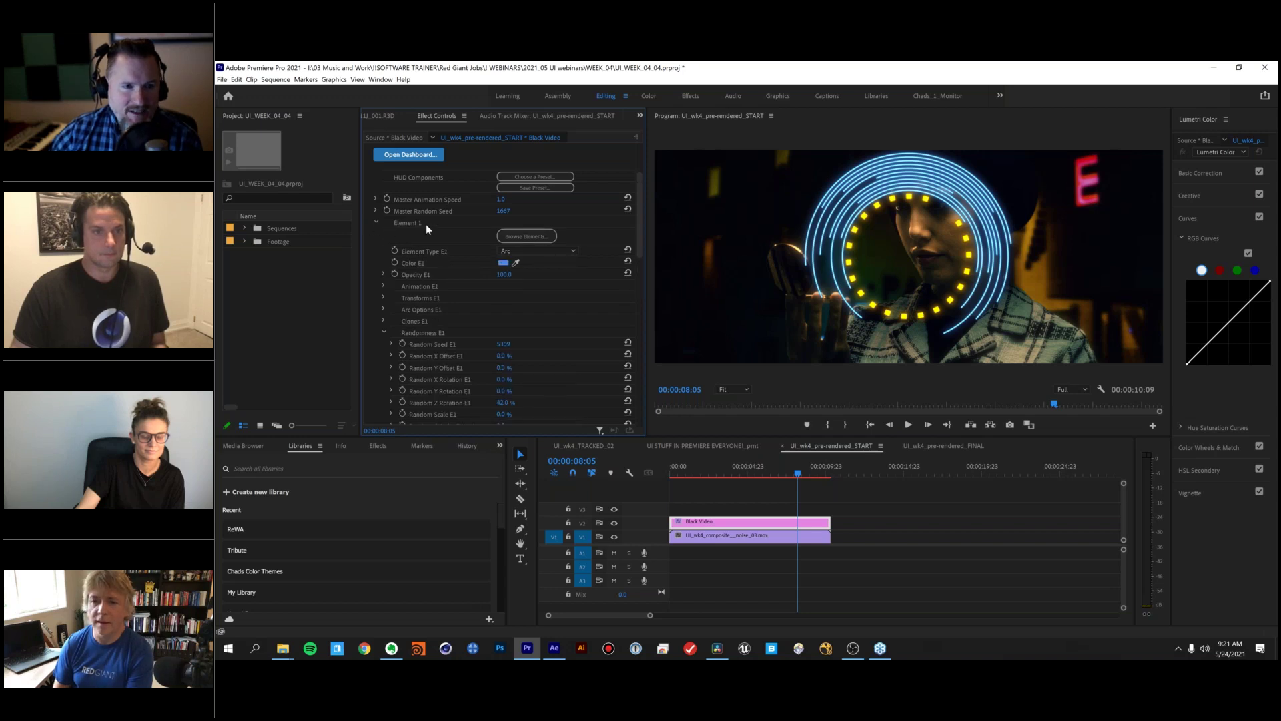
left_click(384, 299)
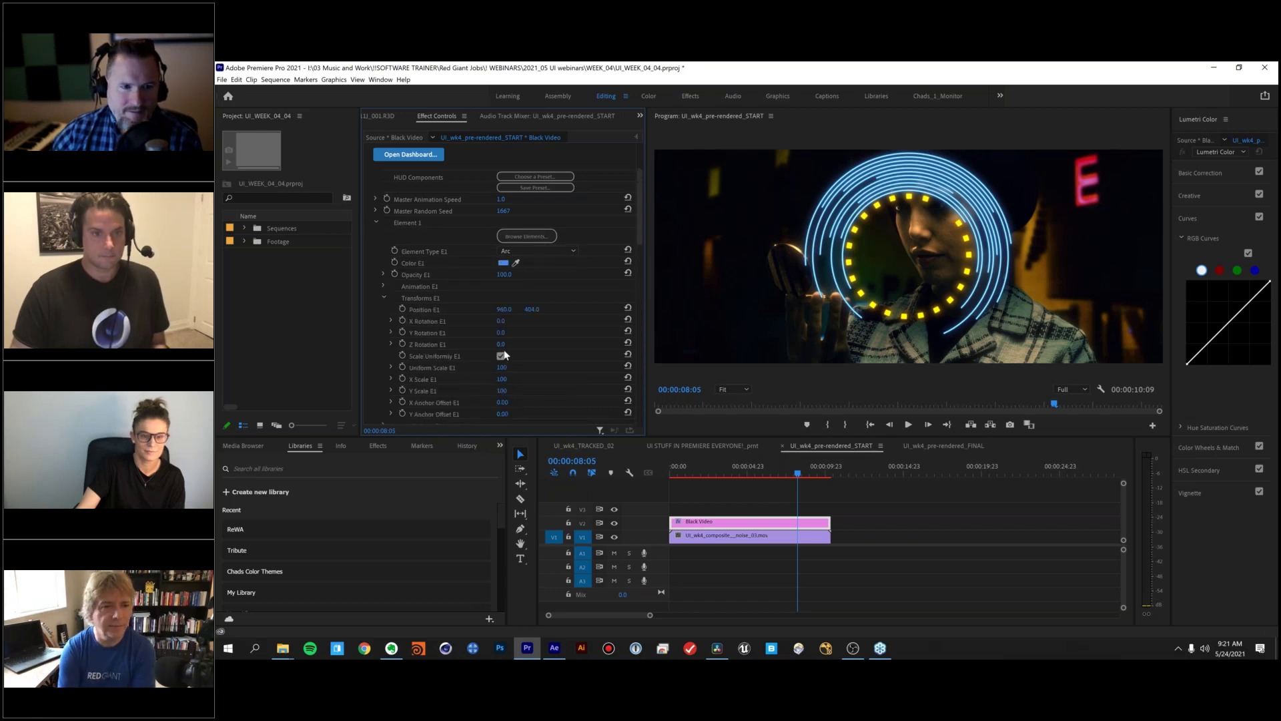
left_click_drag(501, 321, 484, 372)
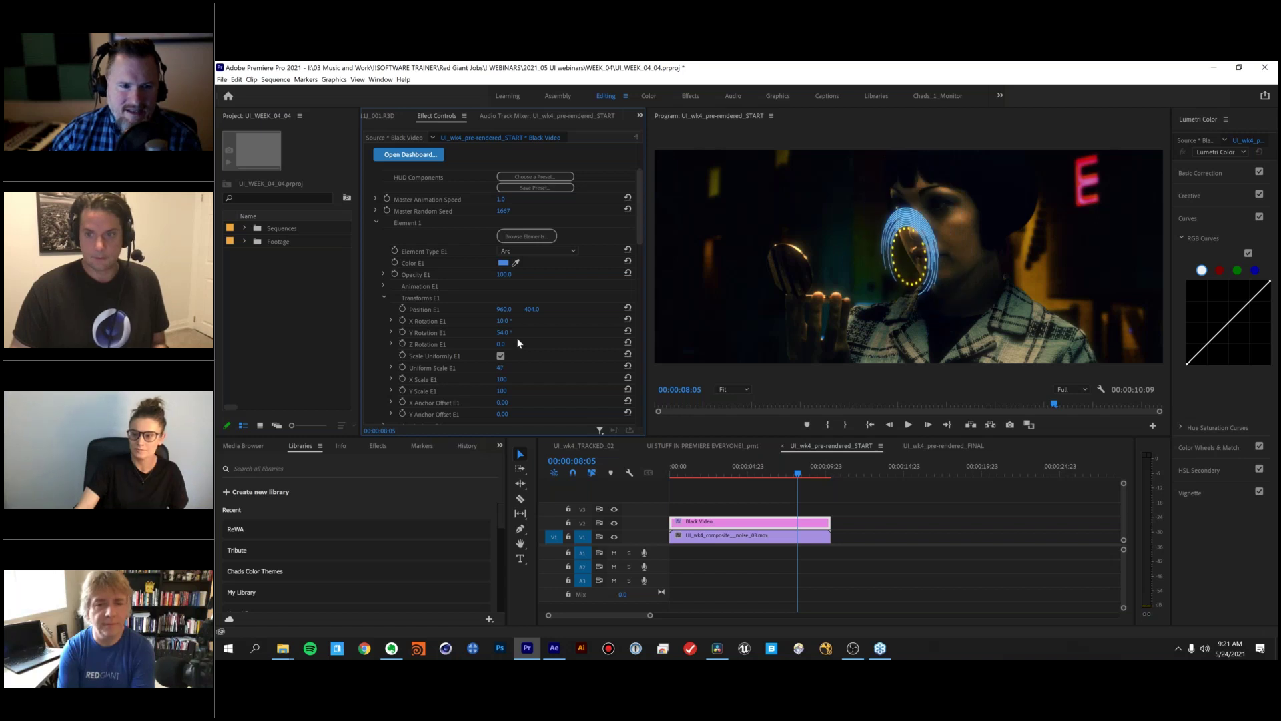
left_click_drag(500, 309, 477, 309)
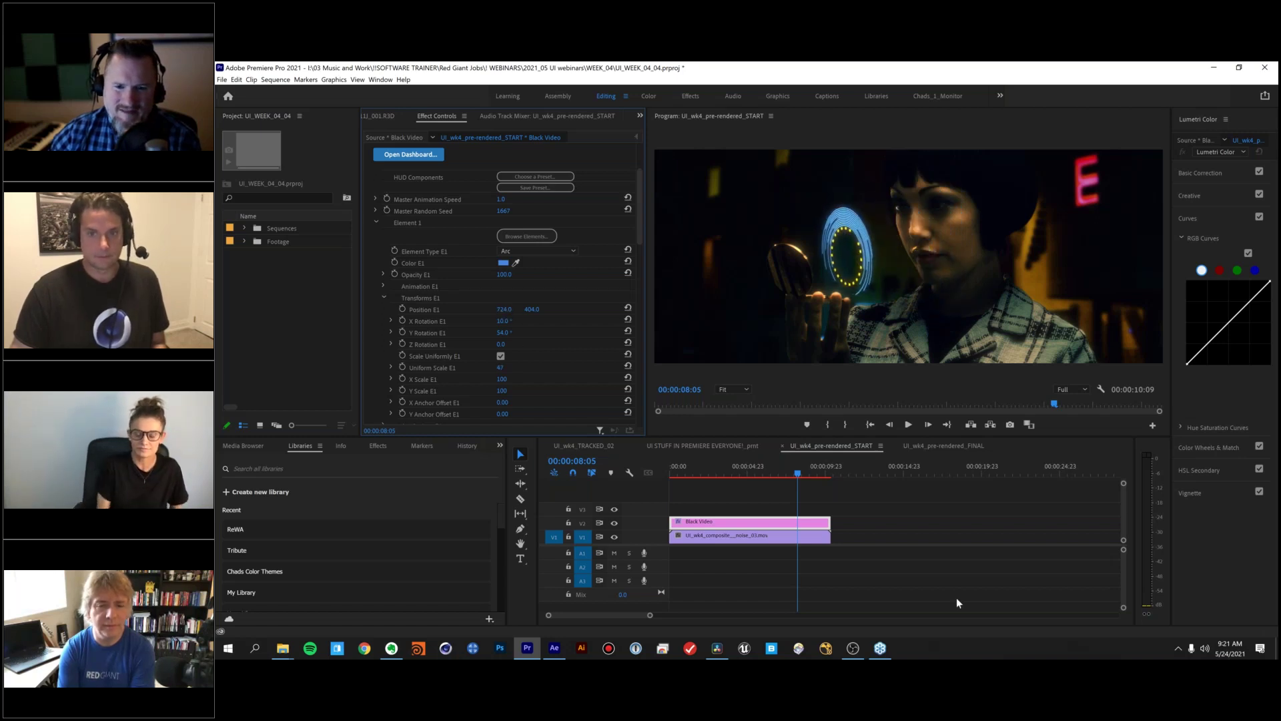
- Open the UI_wk4_pre-rendered_FINAL sequence, collapse the Black Video clip's effect settings and turn off uni.Holomatrix II
left_click(942, 447)
left_click(941, 446)
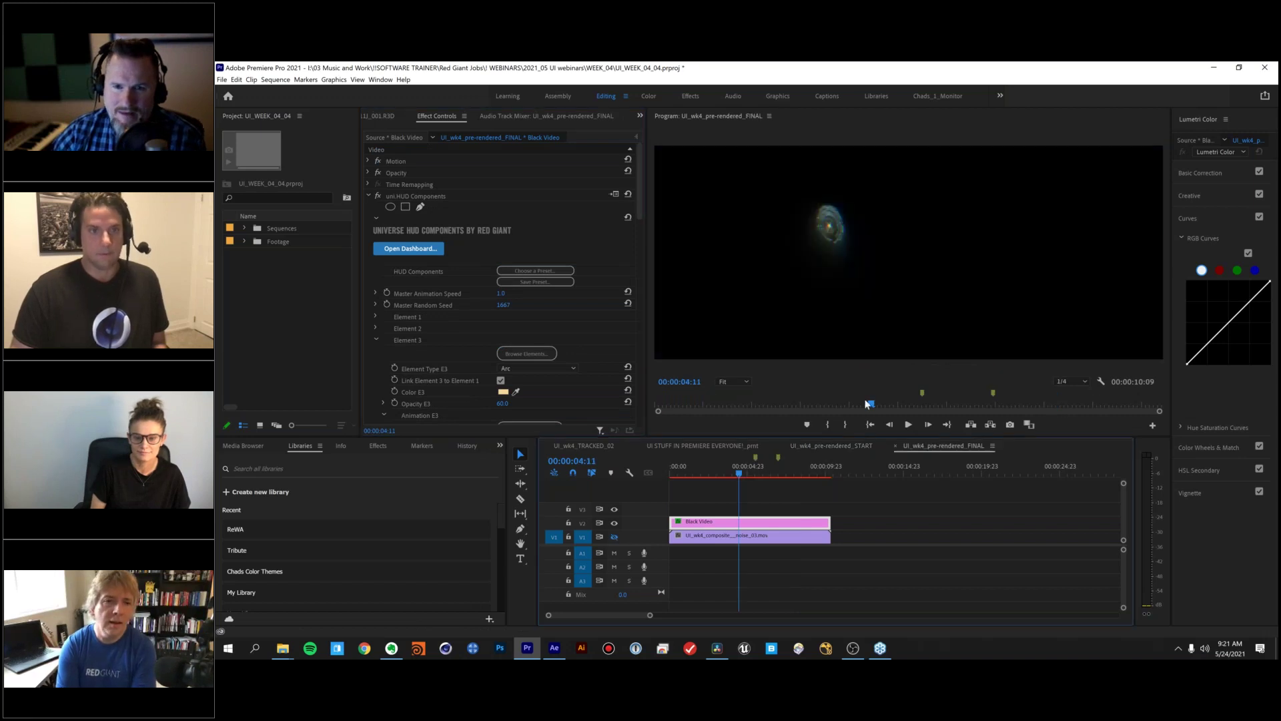
left_click(369, 195)
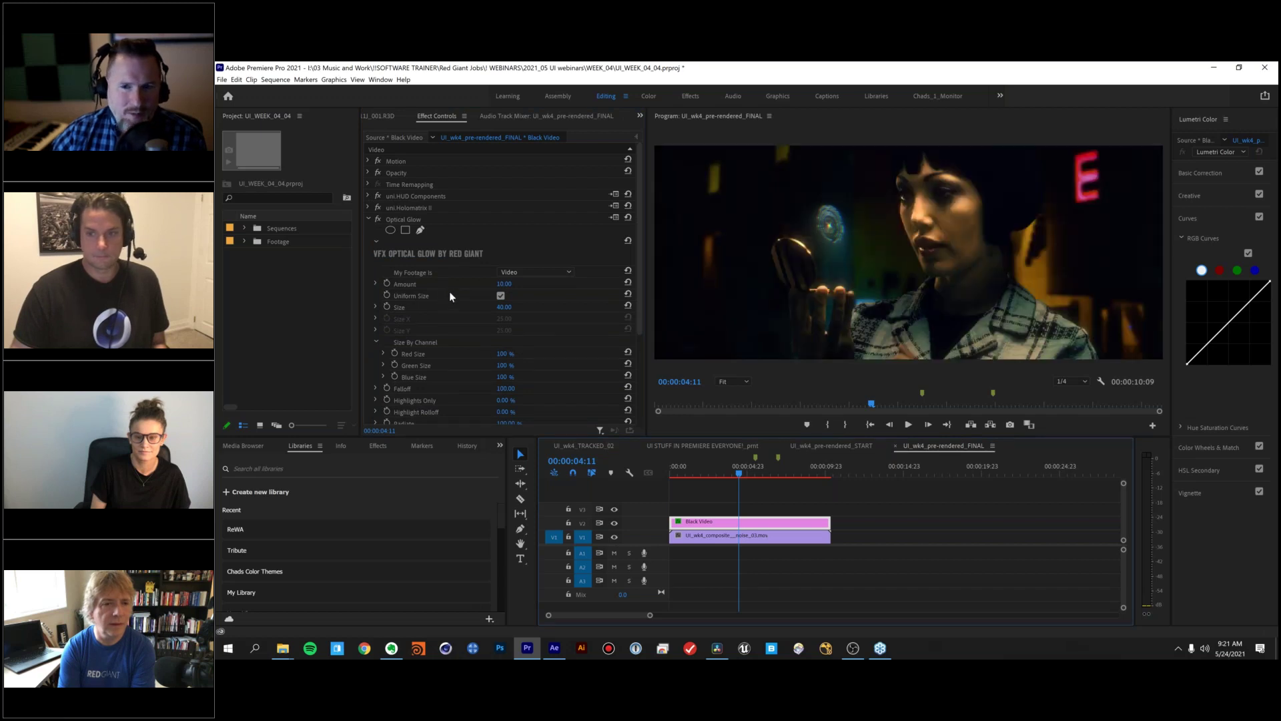
scroll(450, 291, "down", 1)
left_click(368, 186)
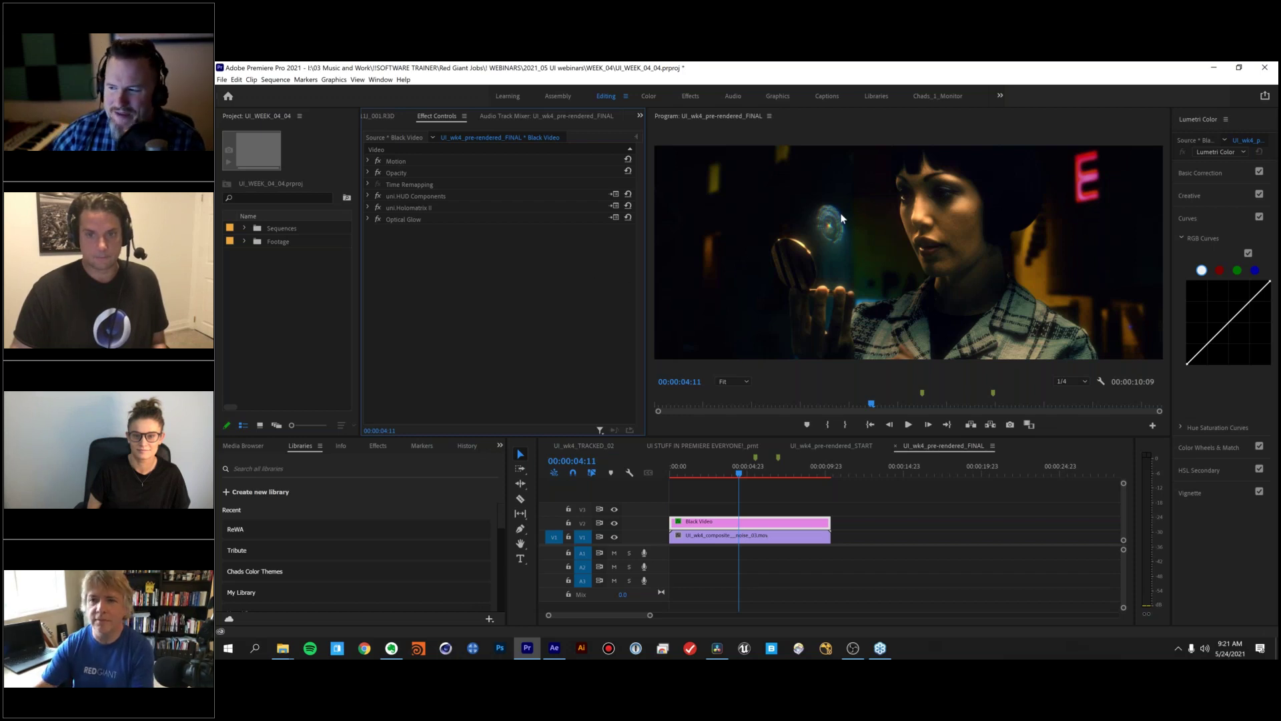
left_click(378, 208)
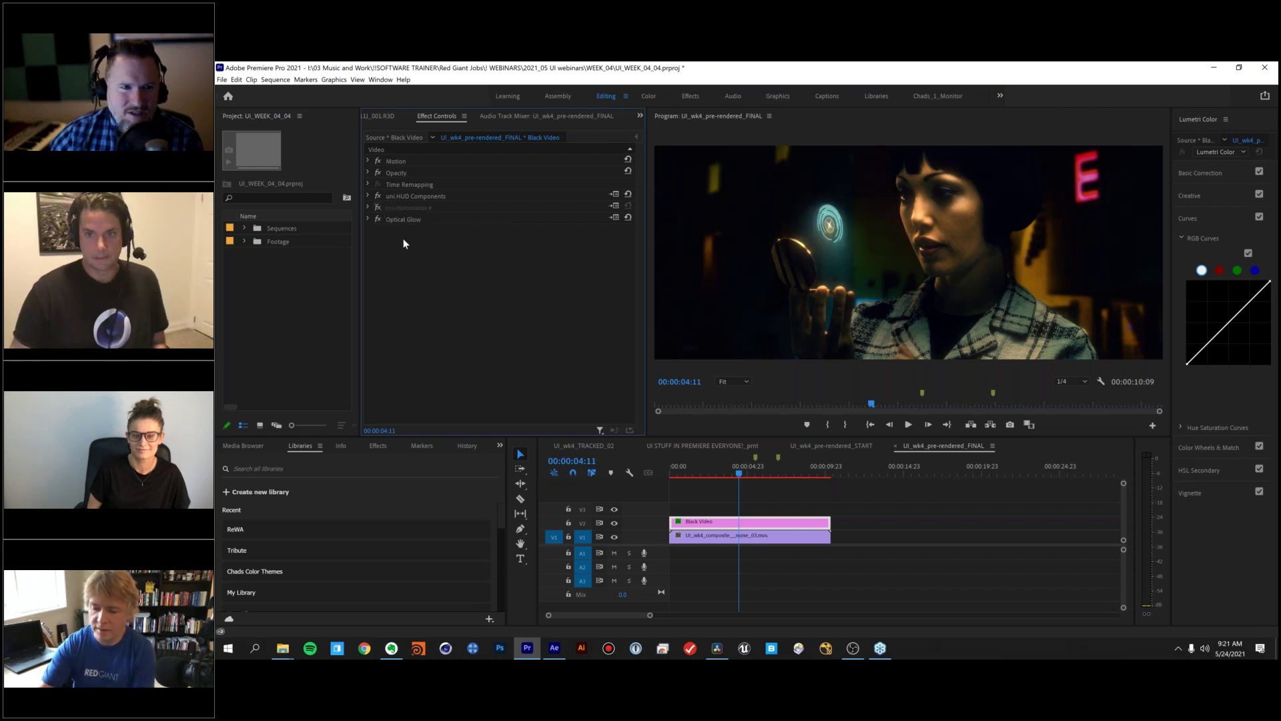
- Compare the graphic with Optical Glow off and on, and review the Optical Glow settings
left_click(368, 220)
left_click(379, 219)
left_click(379, 219)
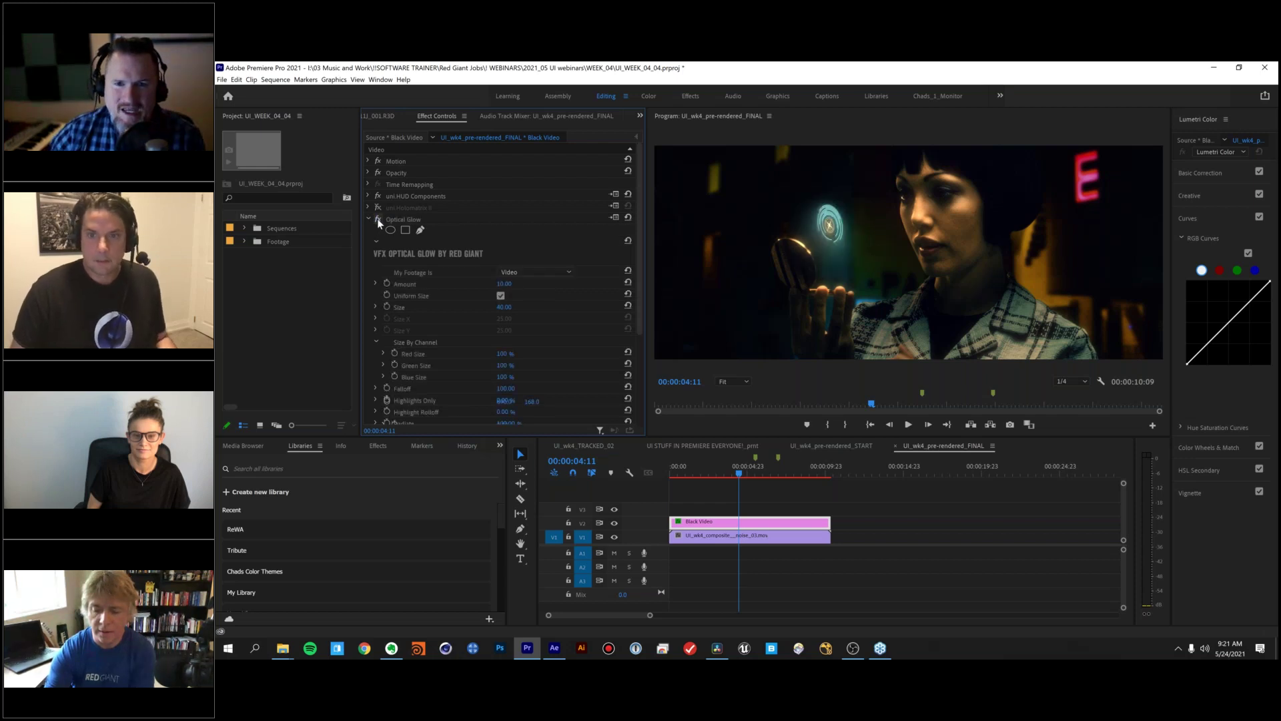
left_click_drag(642, 234, 626, 313)
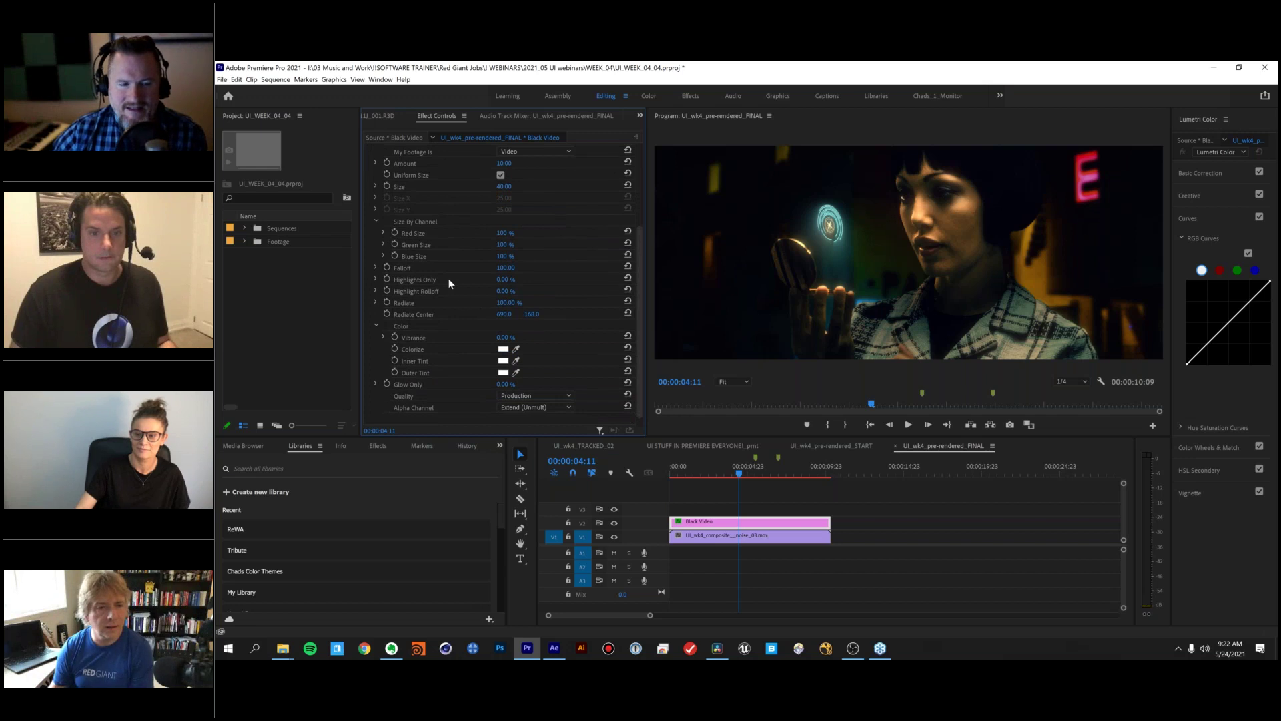
scroll(449, 274, "up", 3)
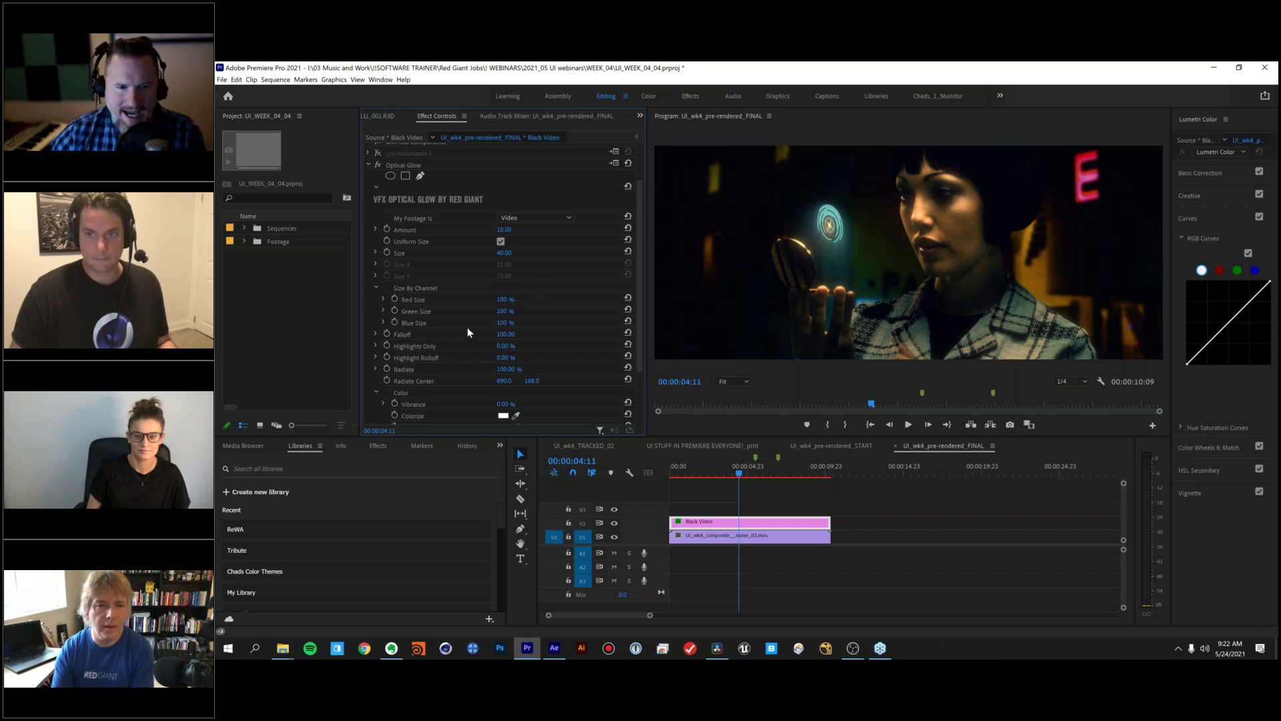
scroll(440, 354, "down", 1)
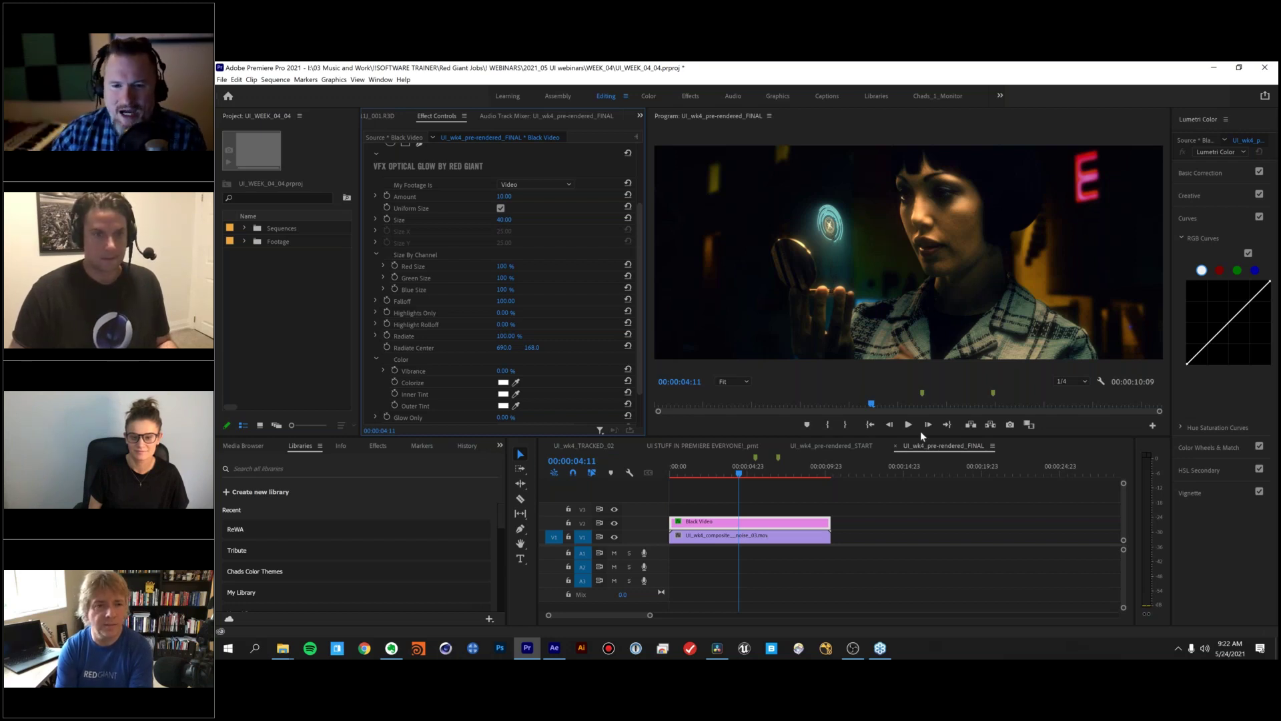
- Open the UI_wk4_TRACKED_02 sequence and scrub through the tracked graphic
left_click(582, 445)
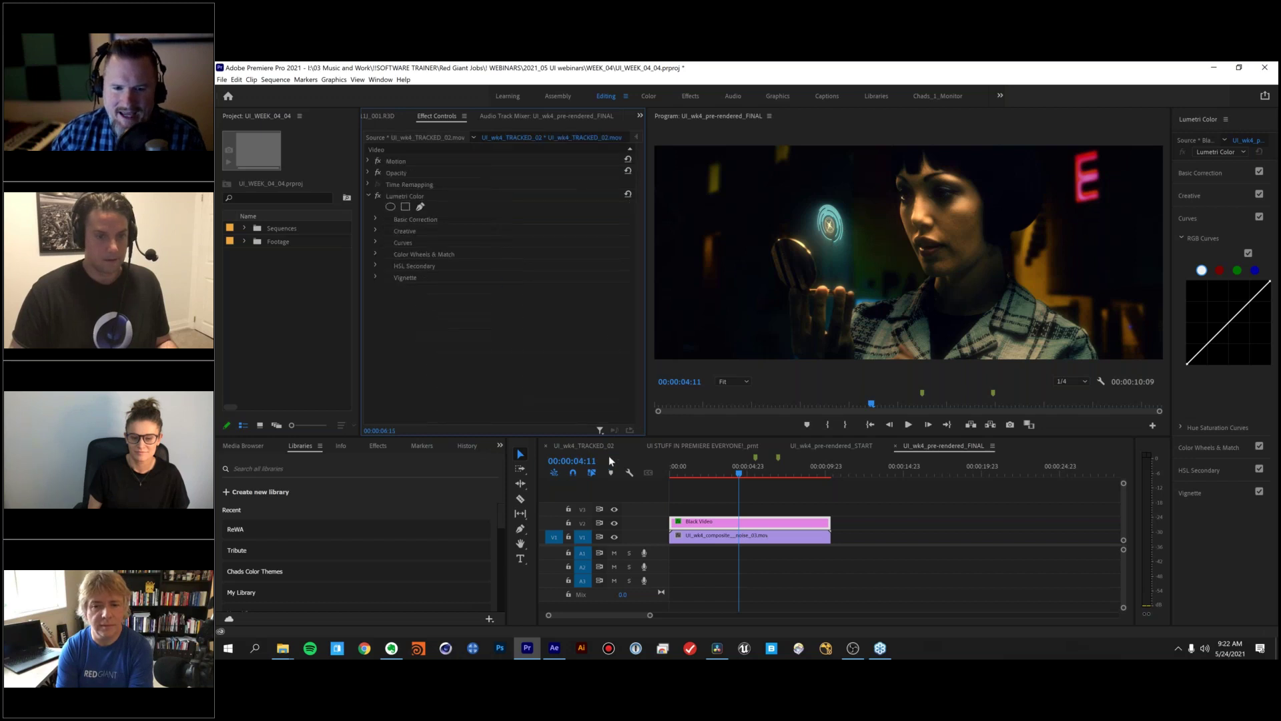
left_click_drag(719, 473, 794, 473)
- Switch to After Effects and adjust the Spot Clone Tracker's spot shape around the mirror on the noise_03.mov 2 layer
left_click(554, 648)
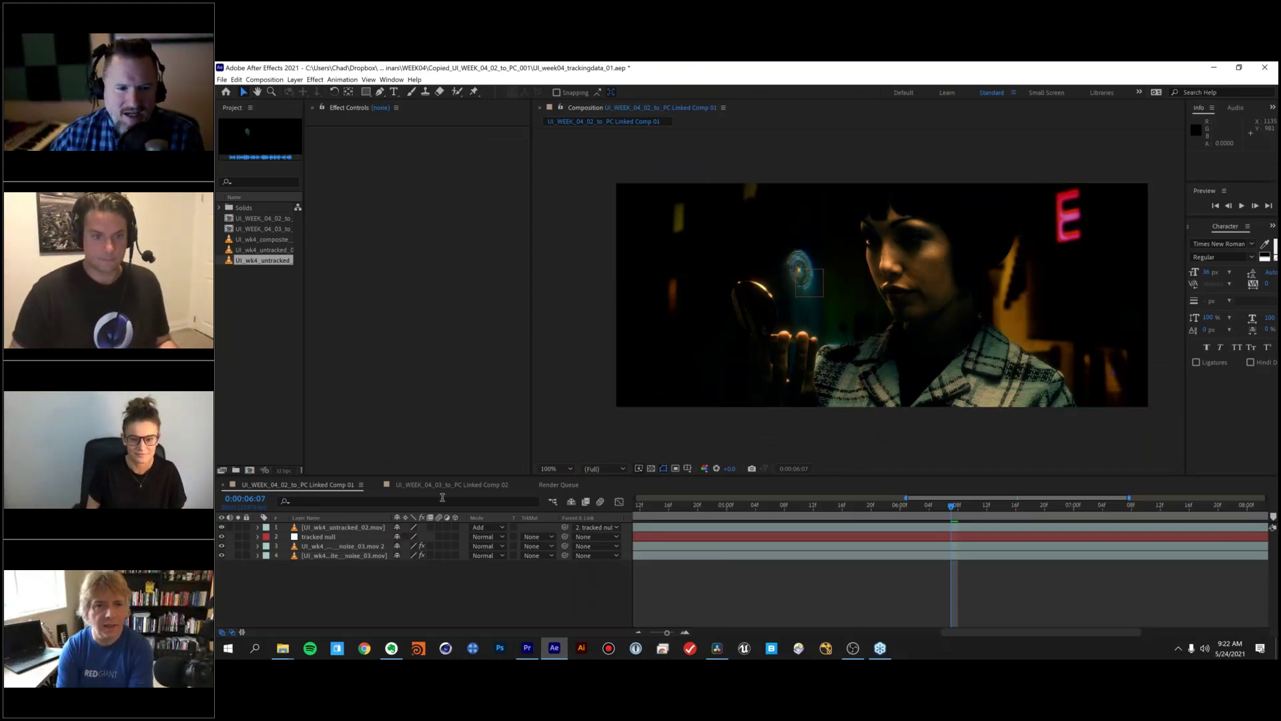
left_click(335, 546)
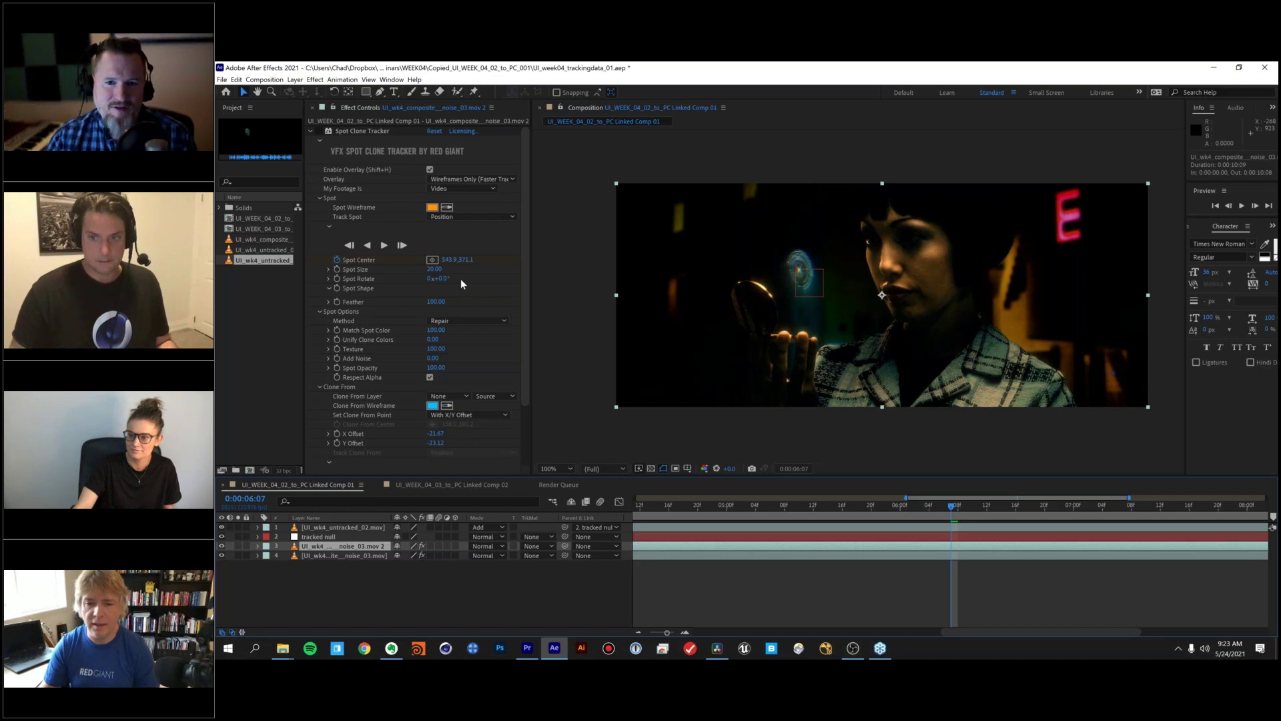
left_click(315, 127)
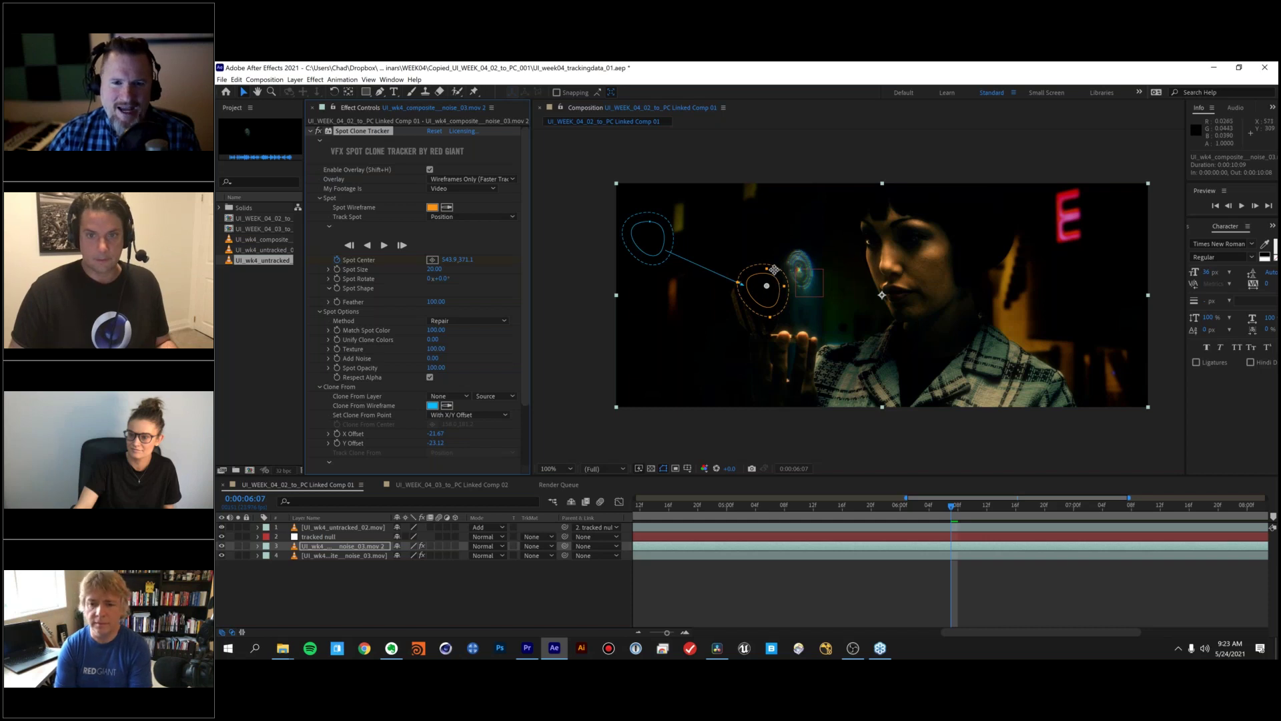
left_click_drag(769, 267, 754, 268)
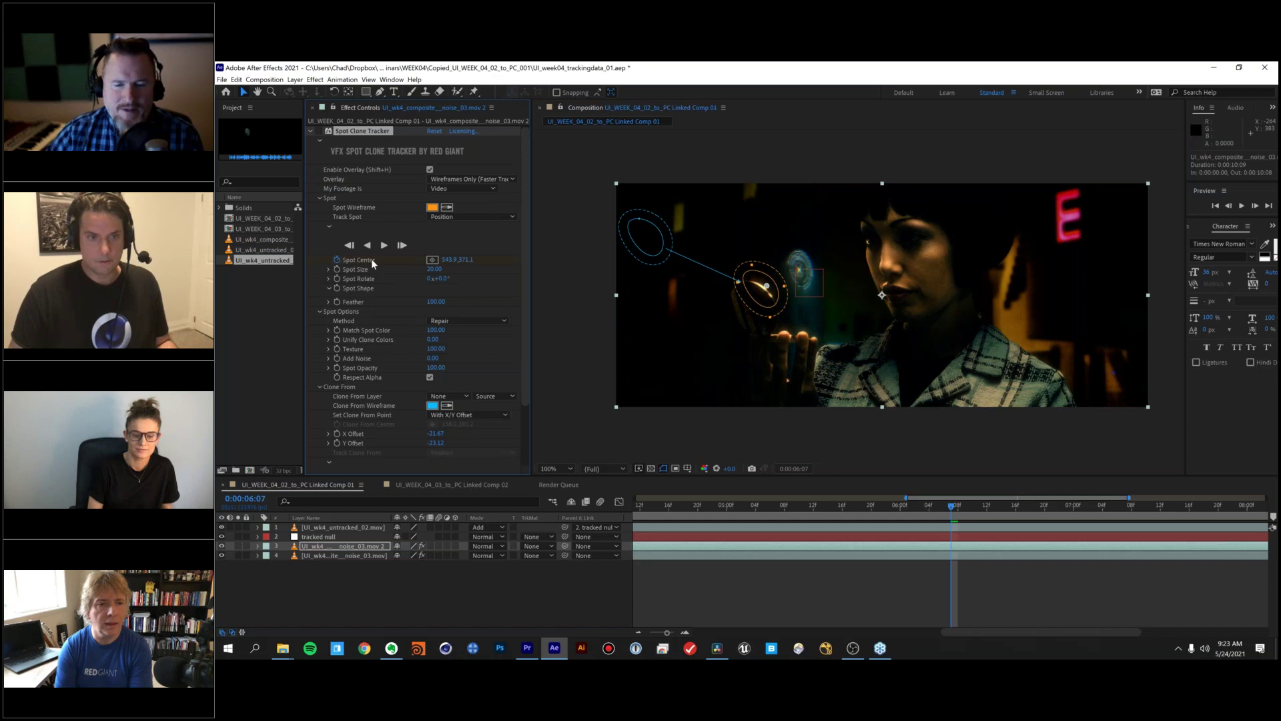
- Select the tracked null layer and step through the frames to examine how it follows the mirror
left_click(338, 536)
left_click_drag(850, 506, 922, 505)
key("Page_Down")
key("Page_Down")
key("Page_Down")
key("Page_Down")
key("Page_Down")
key("Page_Down")
key("Page_Down")
key("Page_Down")
key("apostrophe")
key("apostrophe")
- Collapse the Spot Clone Tracker on the noise_03.mov 2 layer, and review the tracked null at 0:00:06:06
left_click(340, 544)
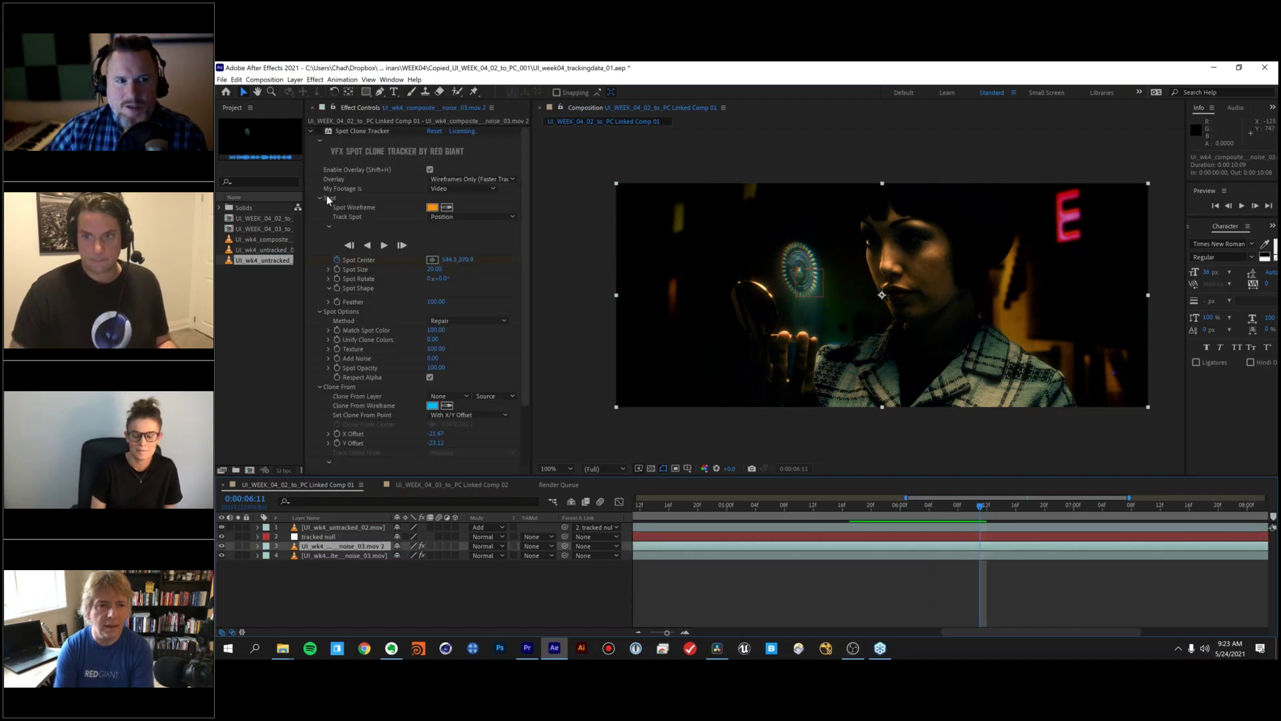
left_click(311, 132)
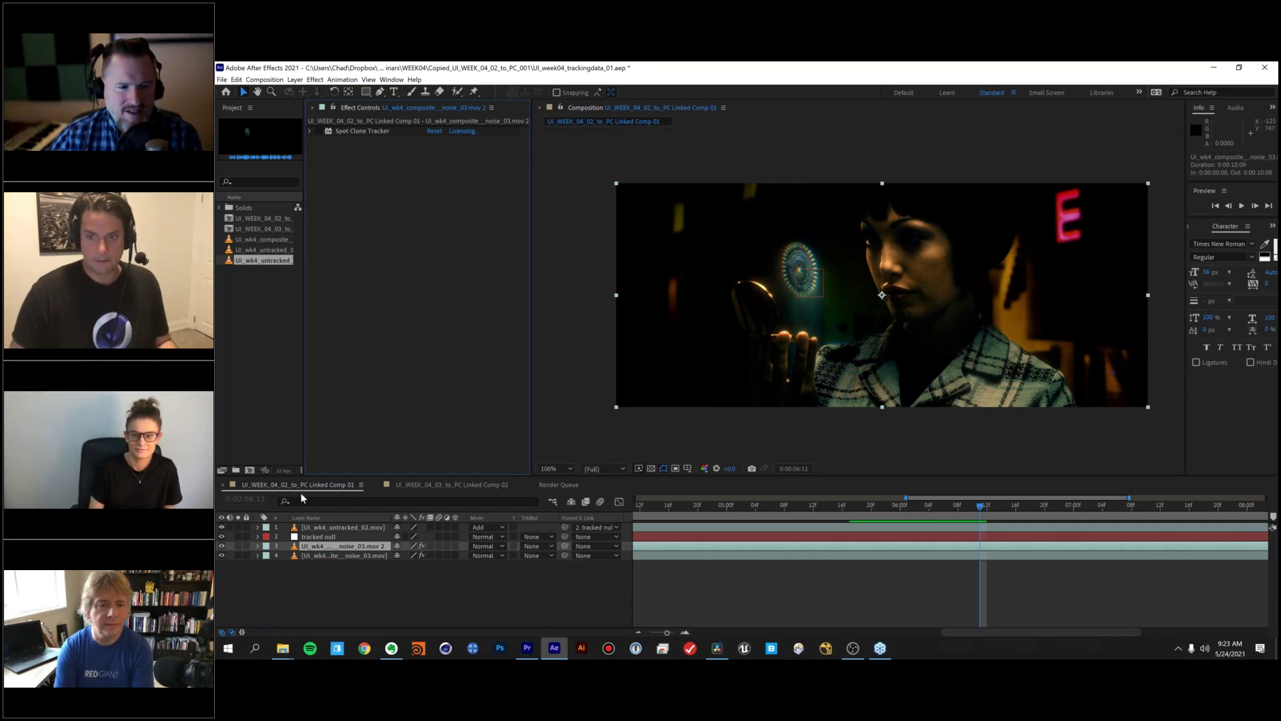
left_click(337, 537)
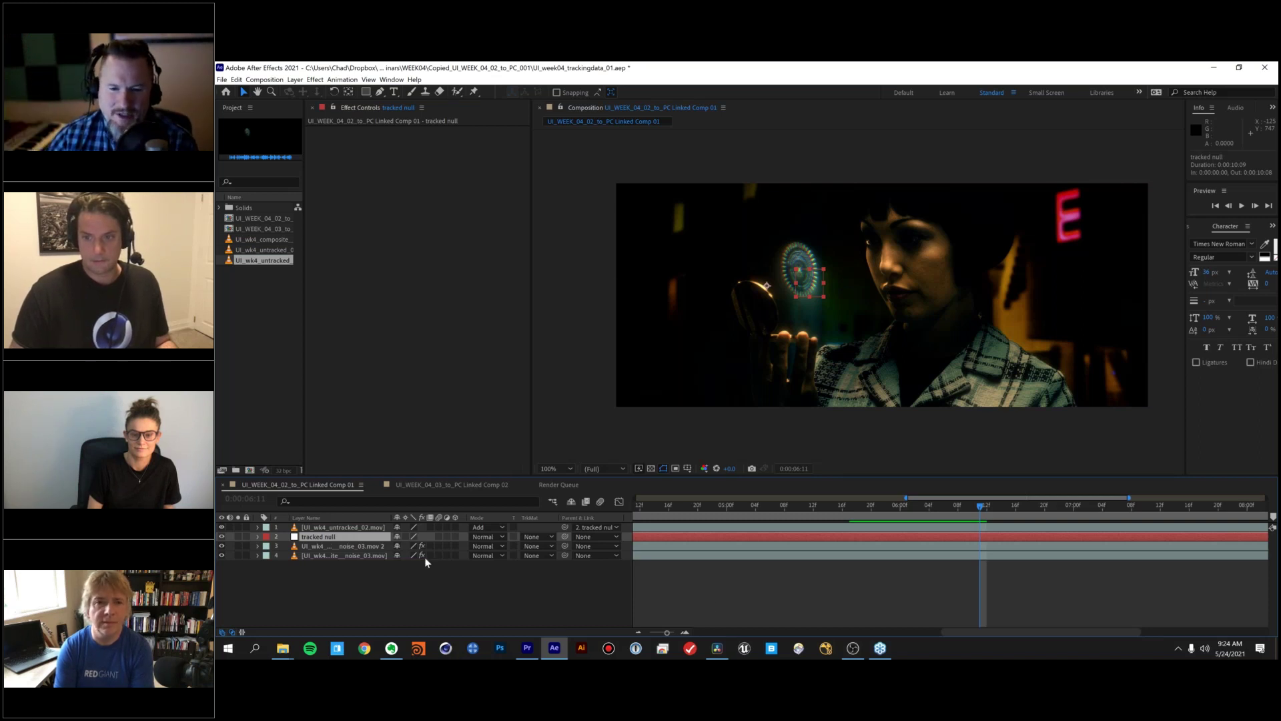
key("Page_Up")
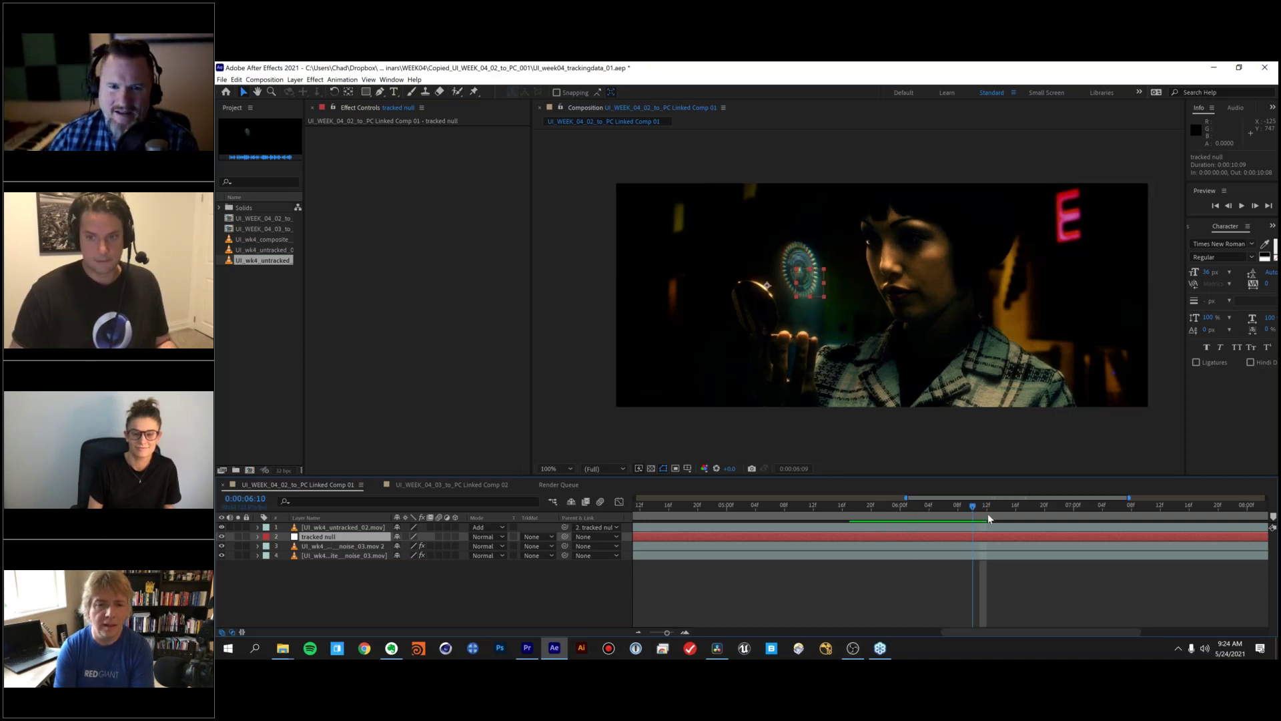
left_click(943, 514)
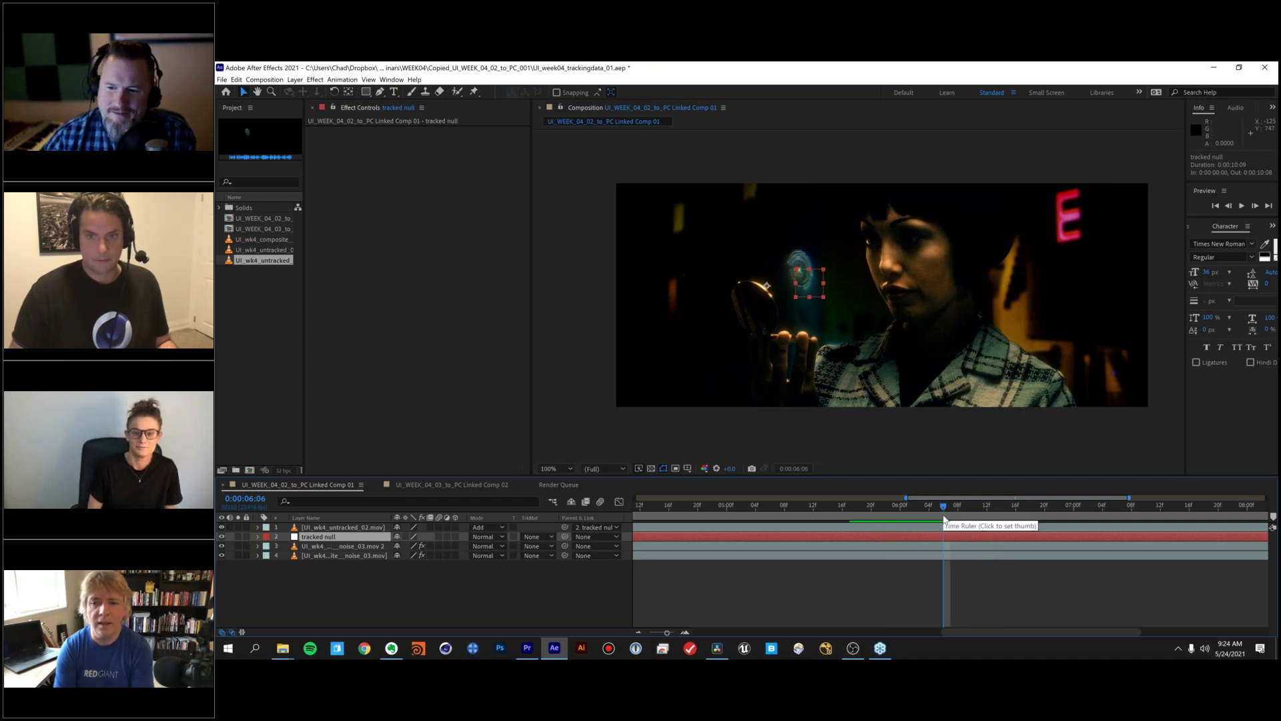
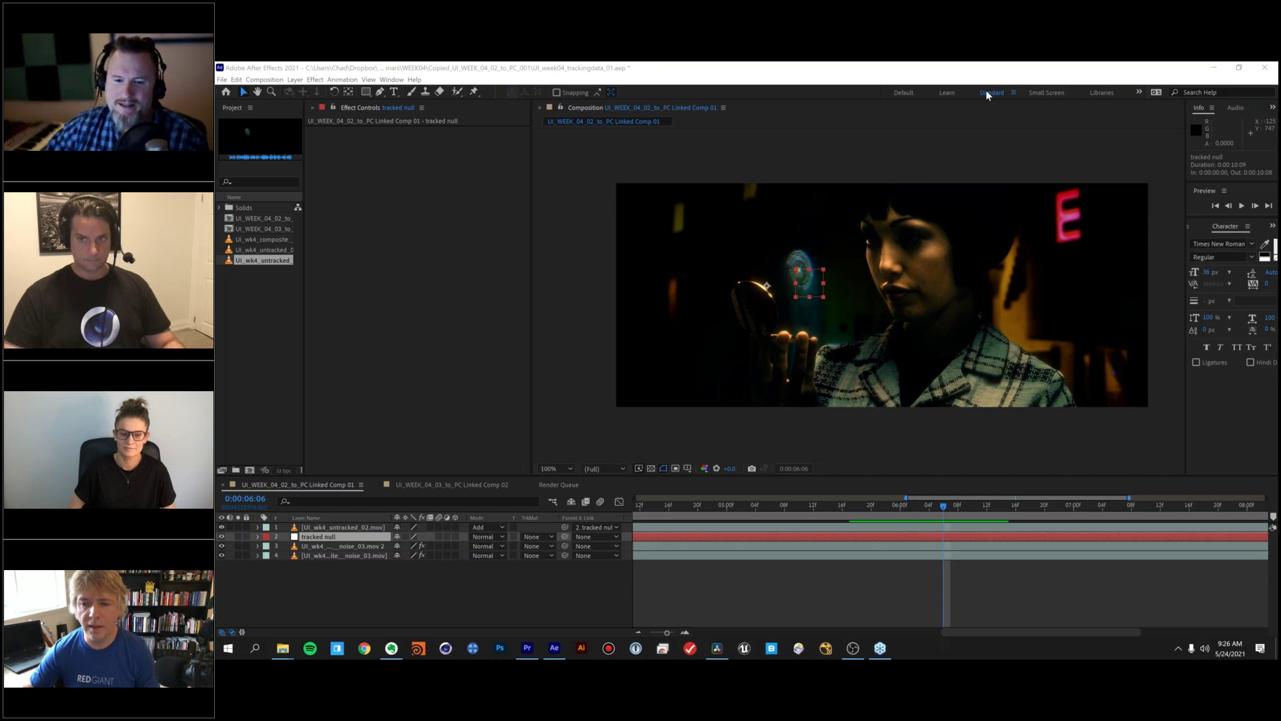
- Switch to Premiere Pro and play back the animated rings in the UI_wk4_pre-rendered_START sequence
left_click(523, 647)
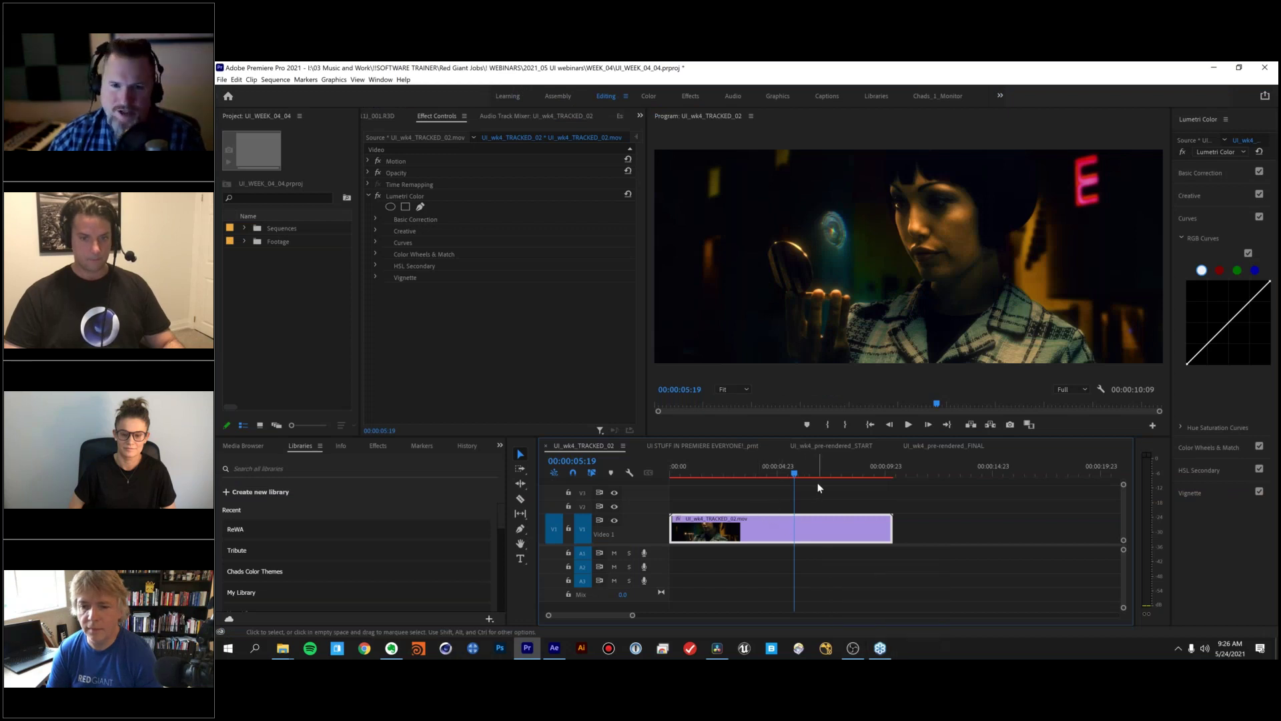
left_click(880, 648)
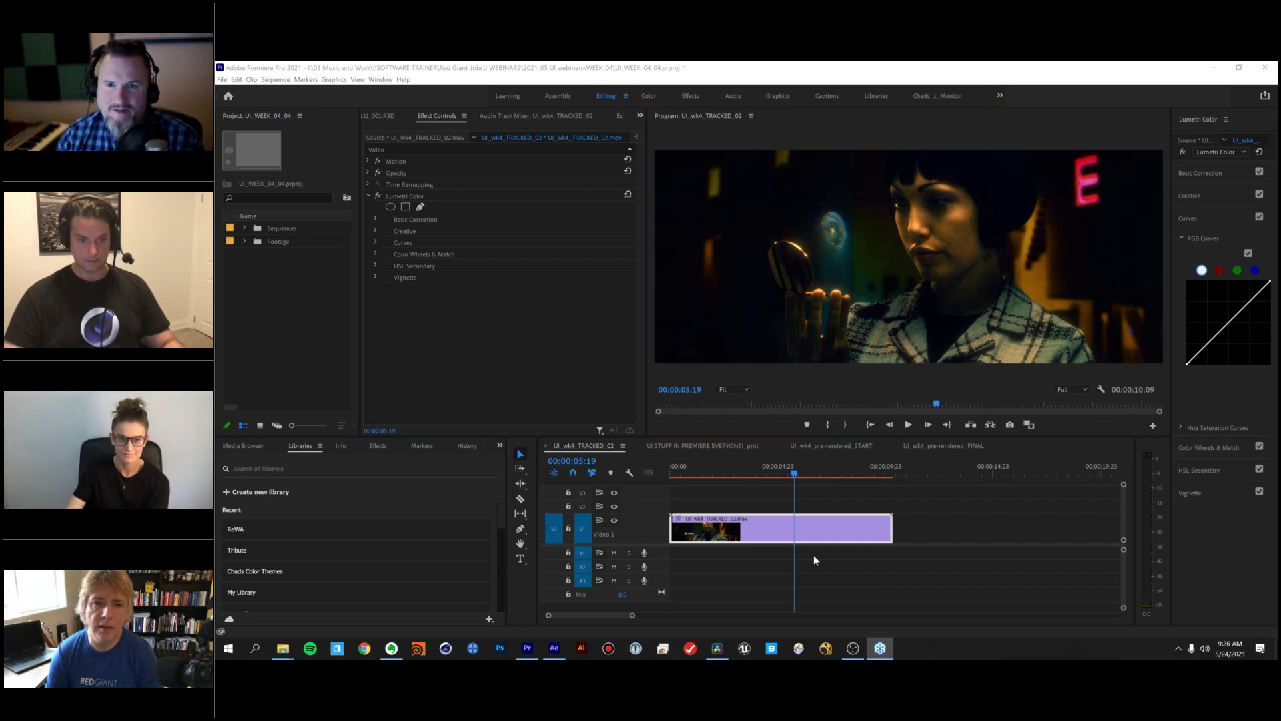
left_click(305, 368)
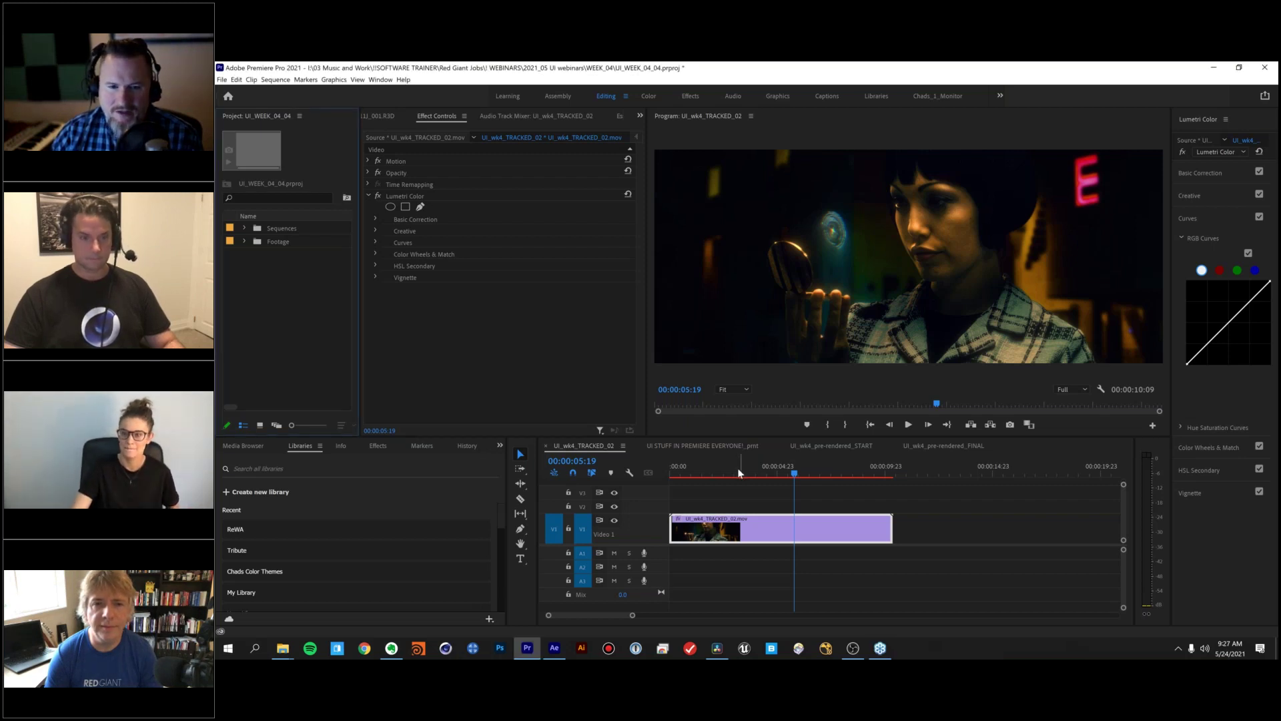
left_click(831, 446)
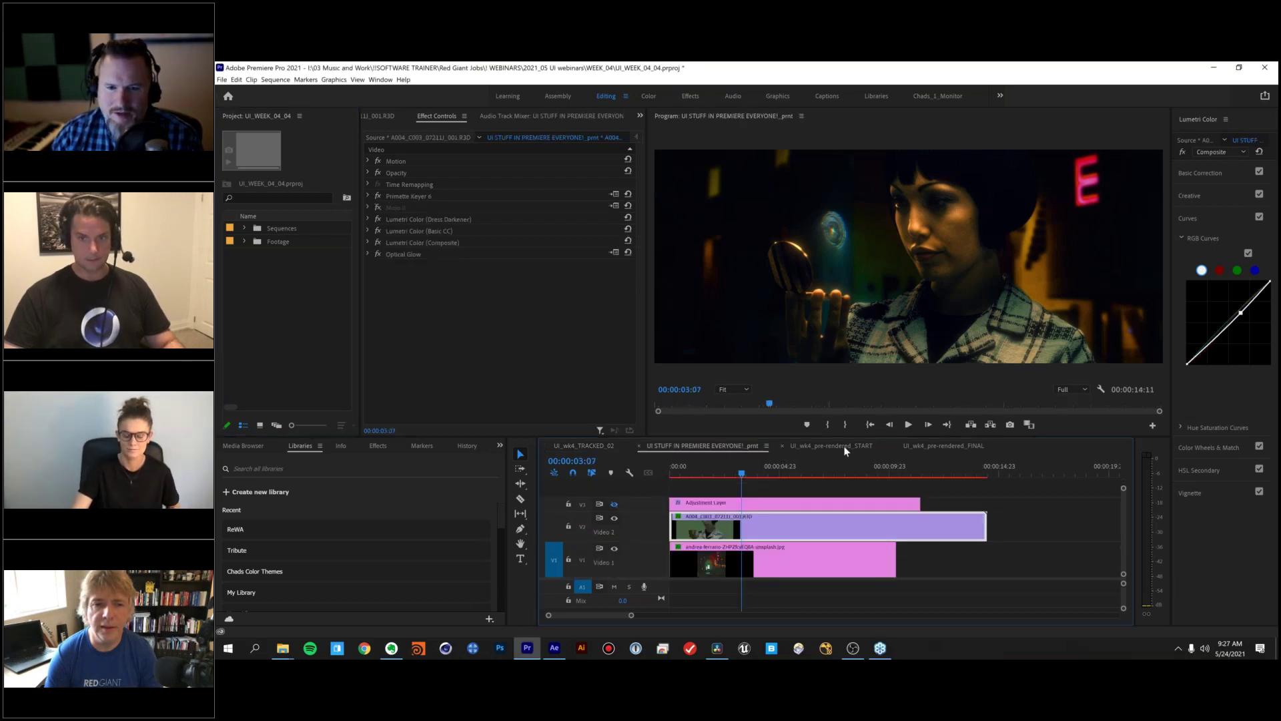
left_click_drag(747, 471, 720, 471)
key("space")
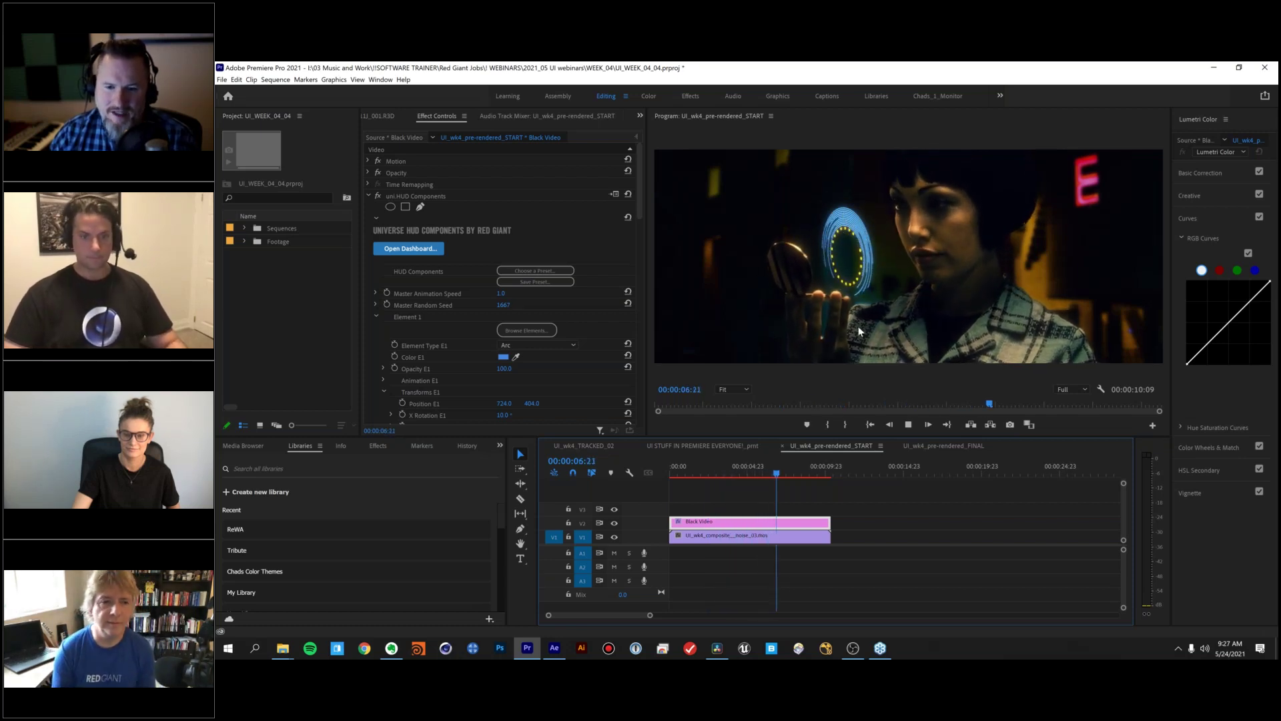
- Return to Premiere Pro, open the UI_wk4_TRACKED_02 sequence and scrub to 00:00:07:11
left_click(881, 650)
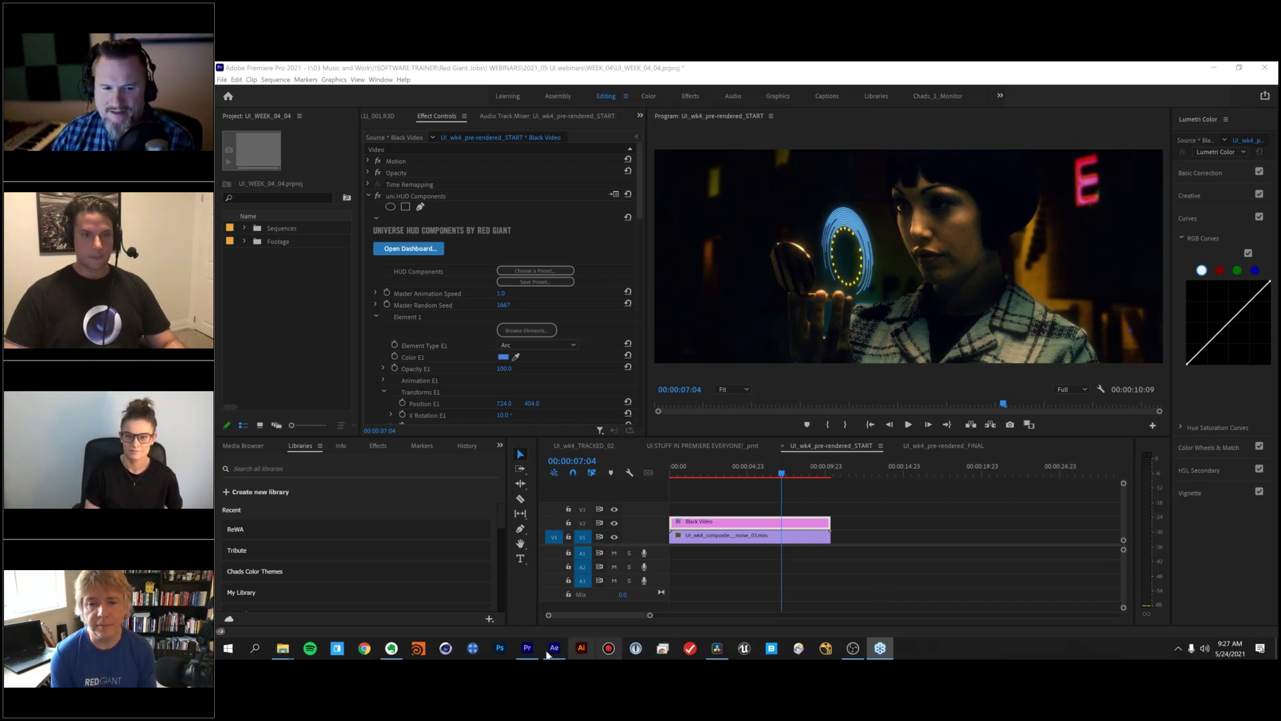
left_click(528, 647)
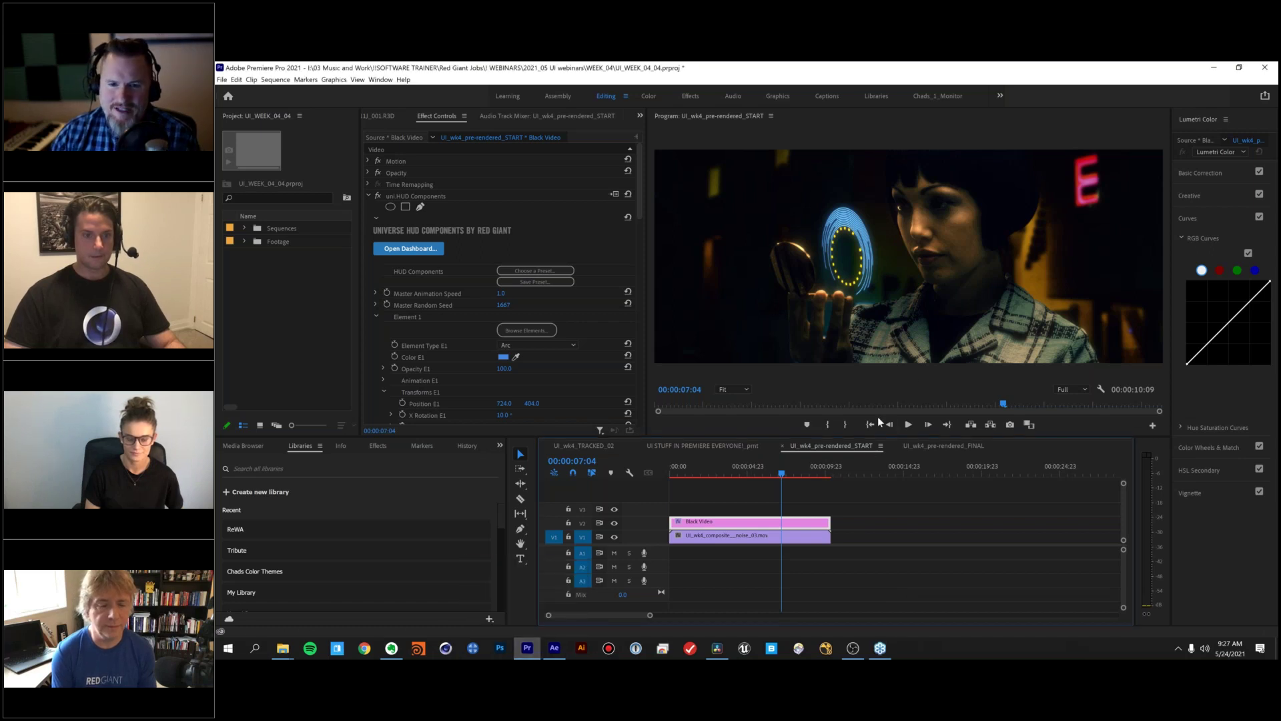
left_click(592, 443)
left_click_drag(774, 471, 830, 470)
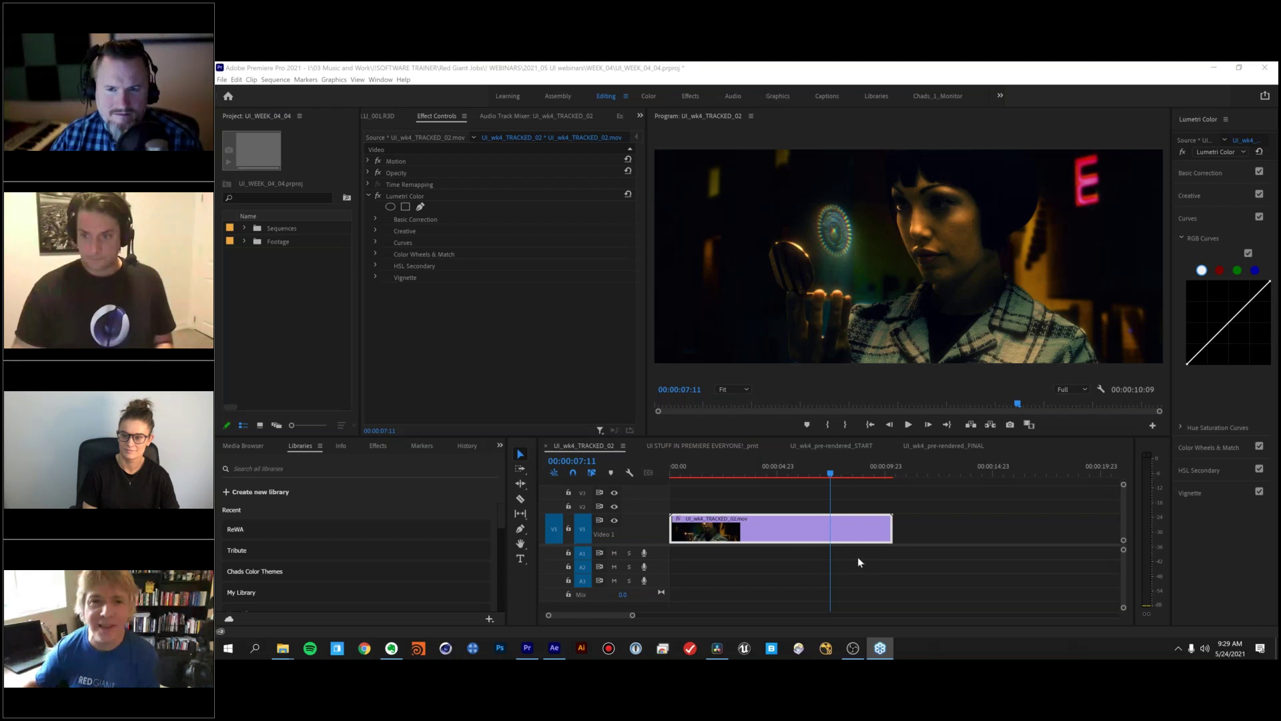
- Switch to After Effects, reveal the keyframes of the noise_03.mov 2 layer and expand its Spot Clone Tracker settings
left_click(554, 648)
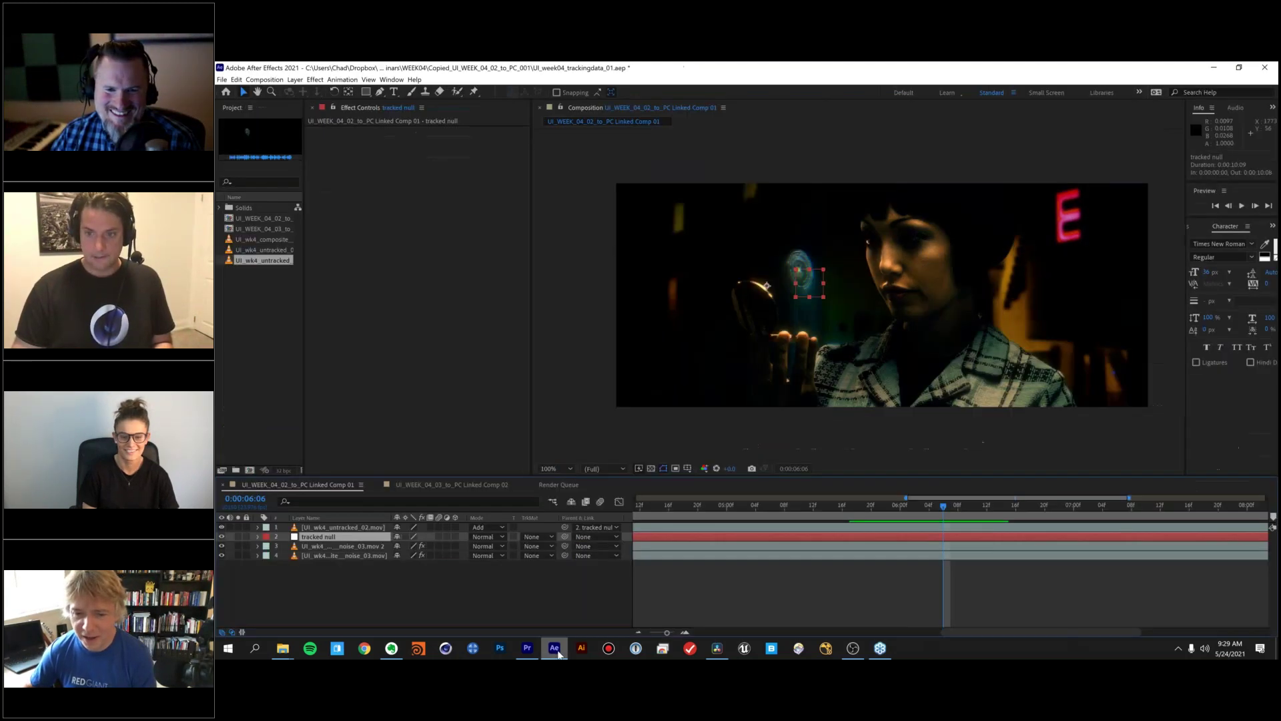
left_click(353, 546)
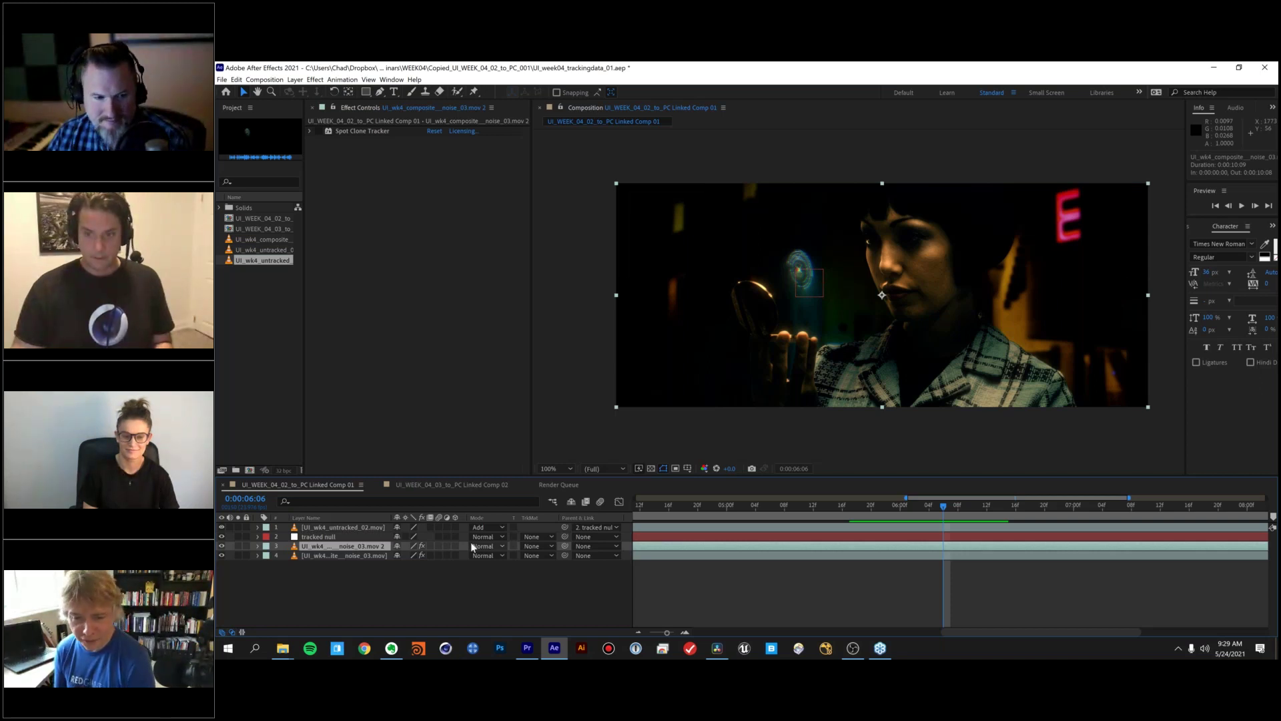
key("u")
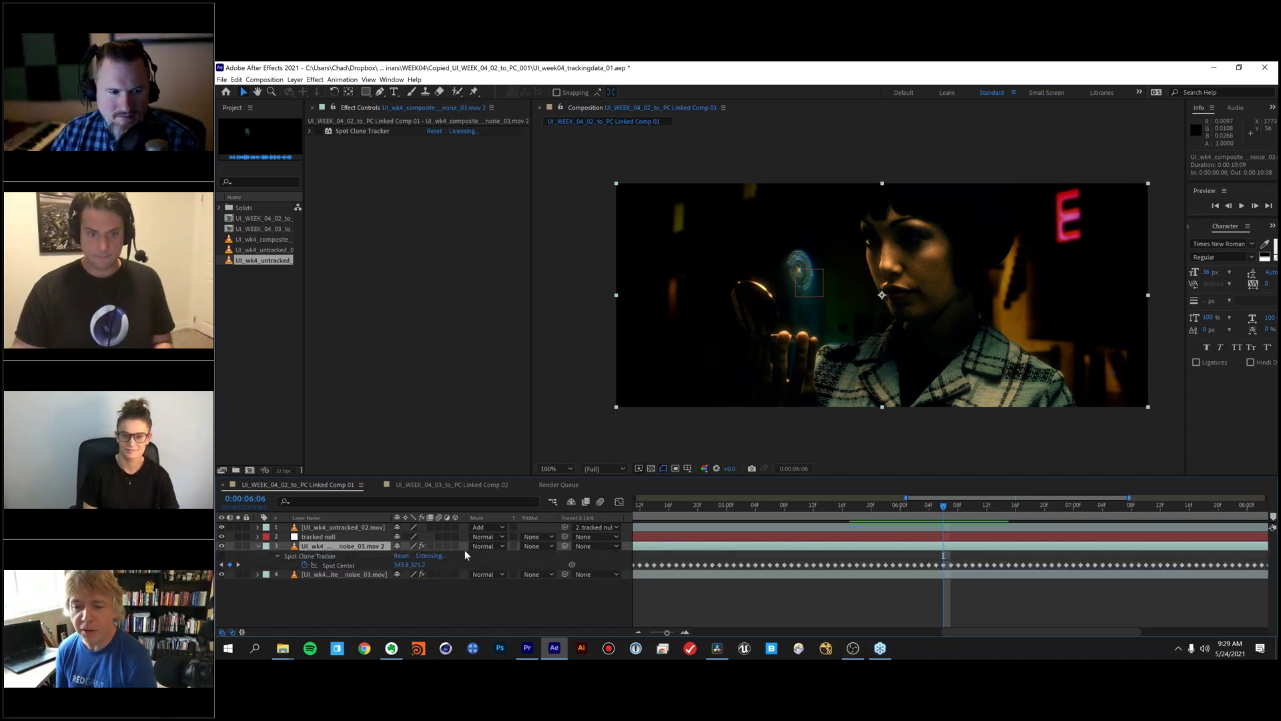
left_click(309, 131)
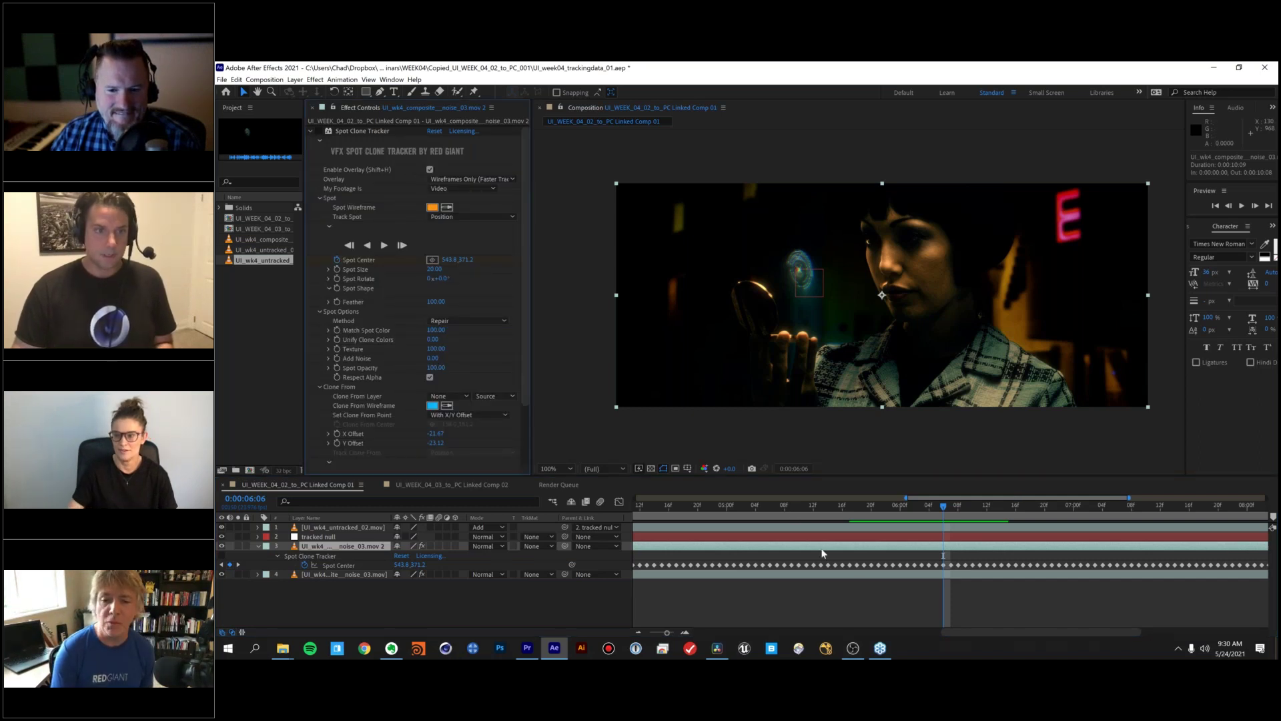
left_click(881, 648)
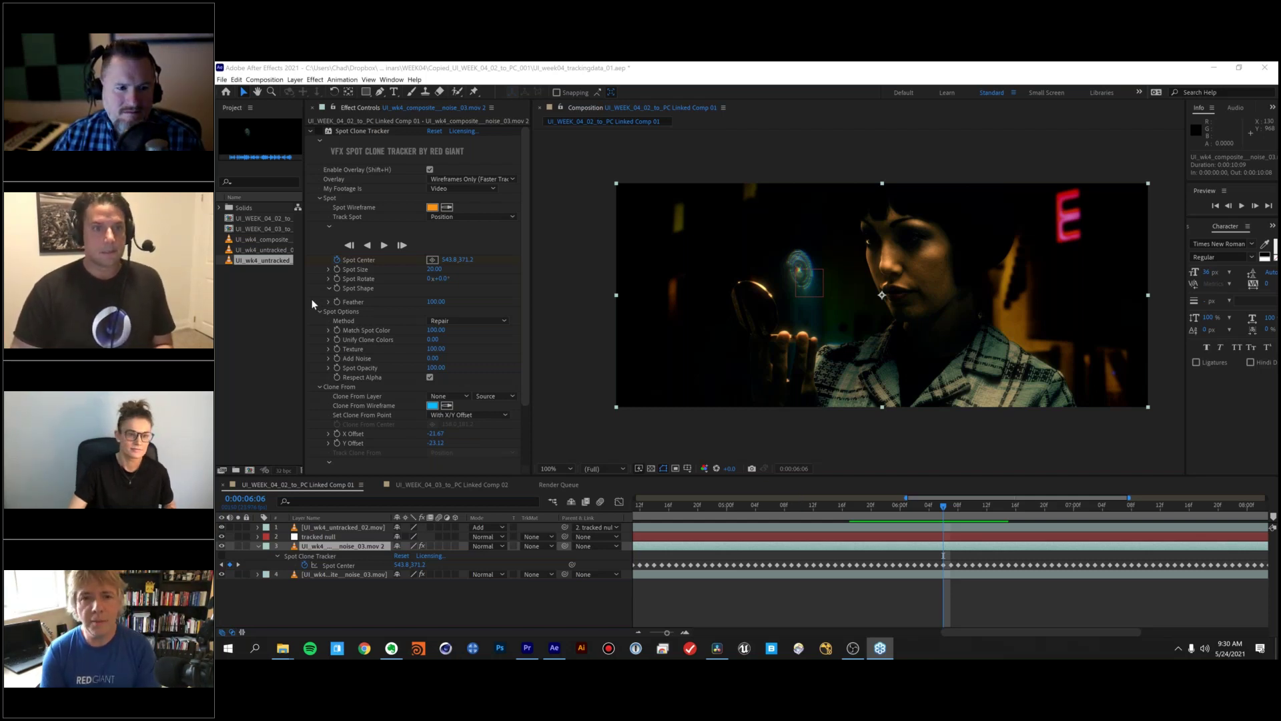
- Reveal the Position expression on the tracked null layer and enlarge the timeline area to examine the link to Spot Center
left_click(361, 537)
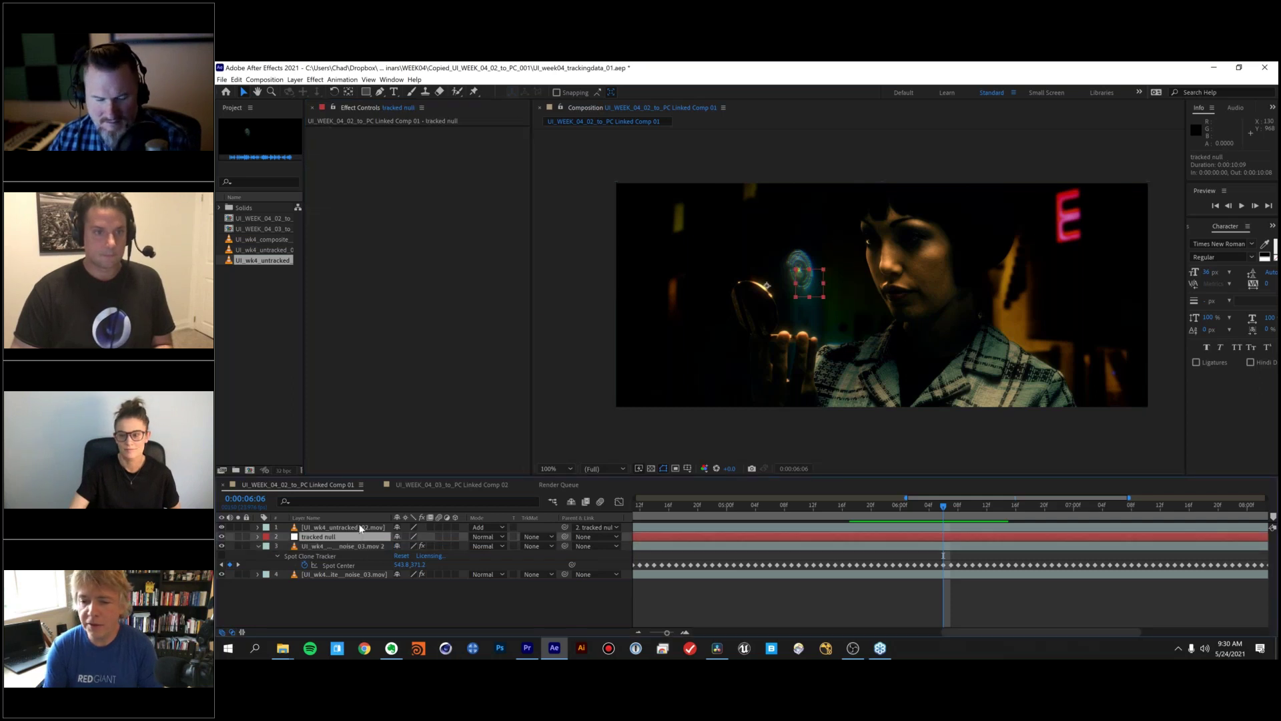
key("u")
key("u")
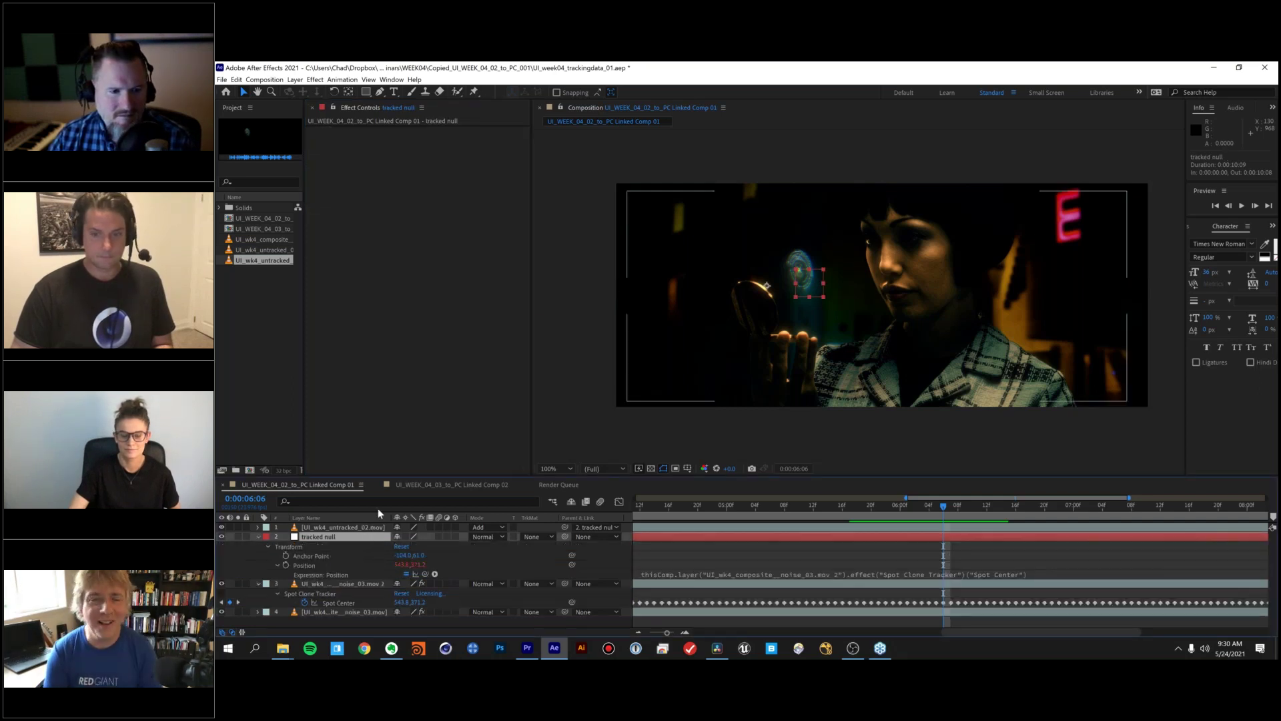
left_click_drag(389, 464, 403, 405)
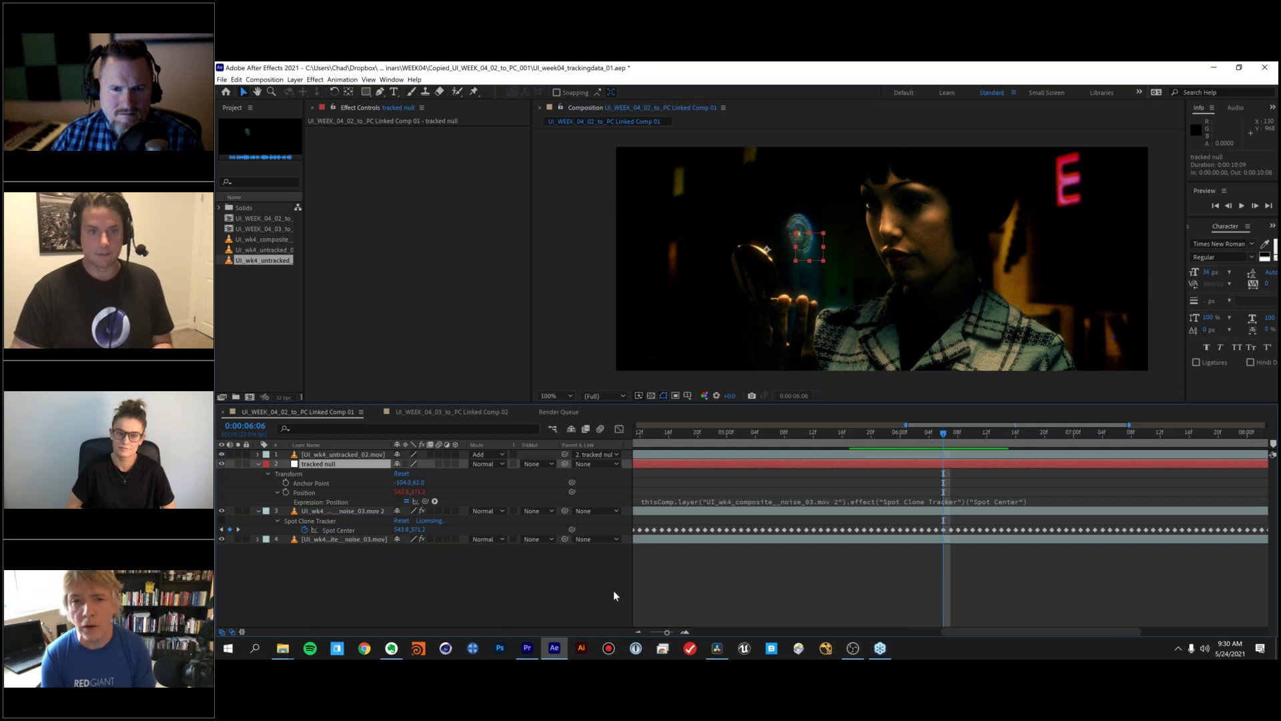
left_click(879, 648)
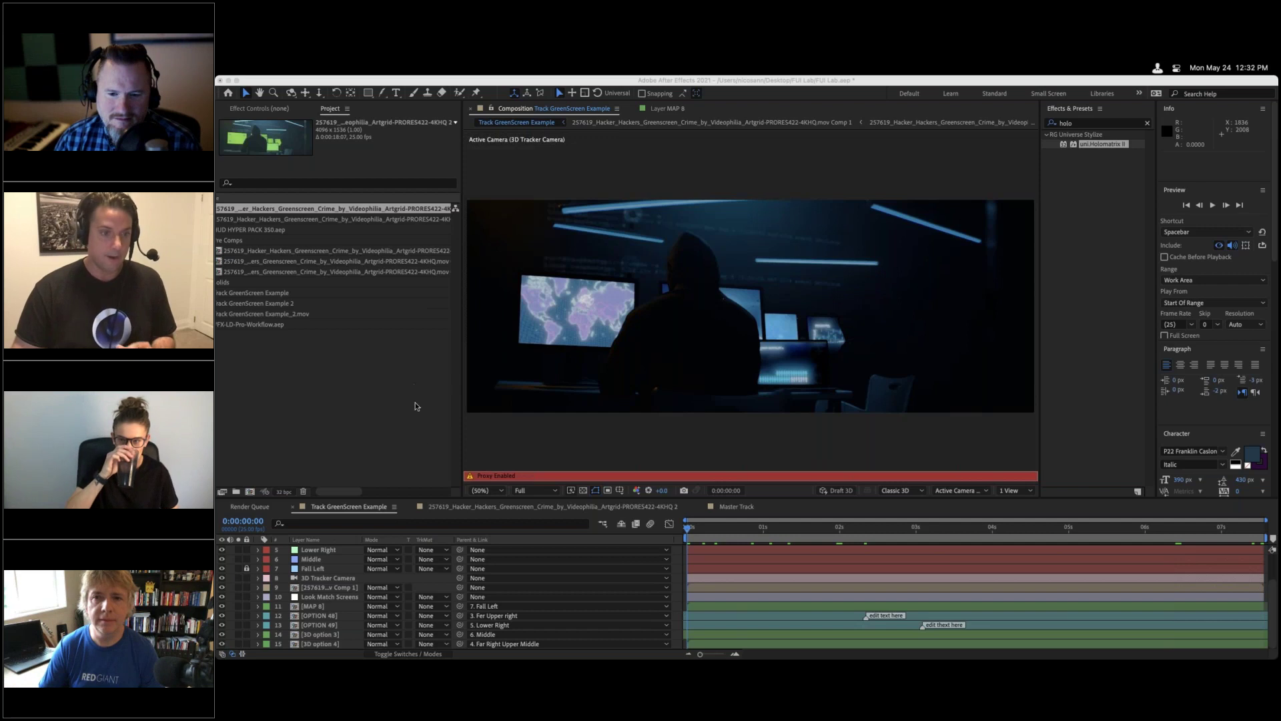
- Open the original Hacker Greenscreen PRORES422-4KHQ 2 composition, play the footage and scrub back to 12:34:20:06
left_click(440, 509)
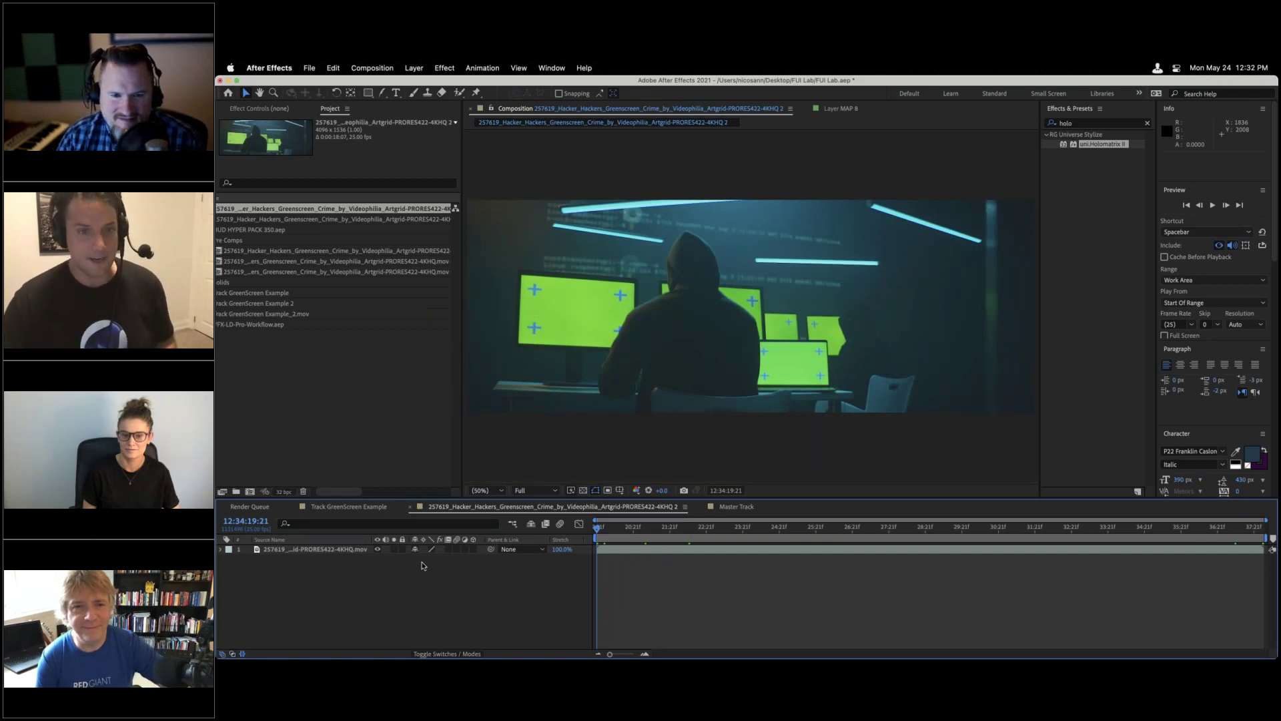
key("space")
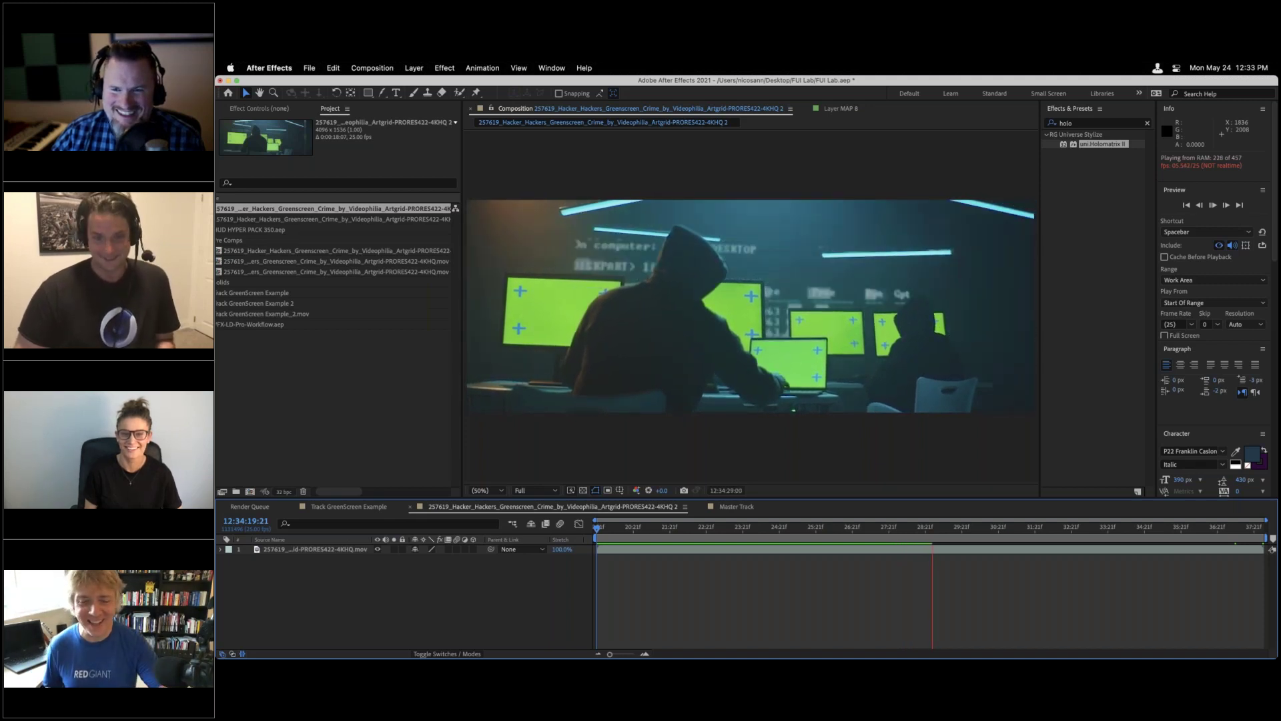
key("space")
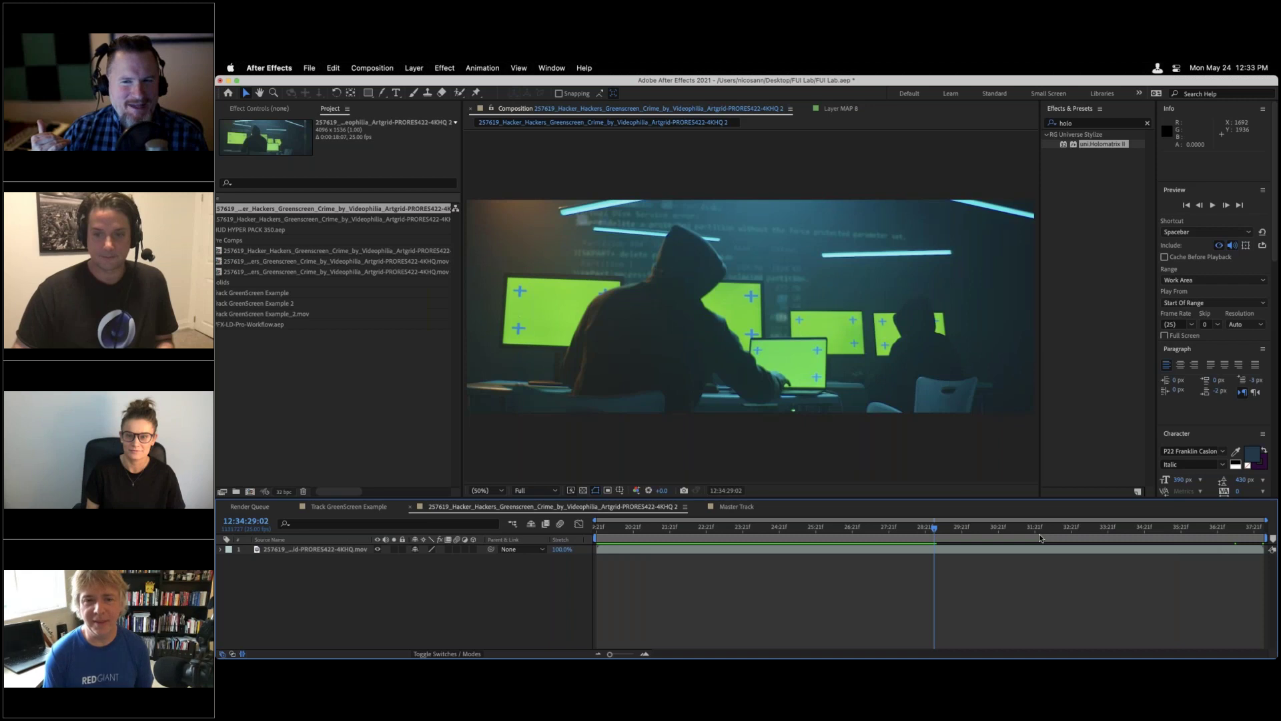
left_click_drag(1012, 537, 1042, 538)
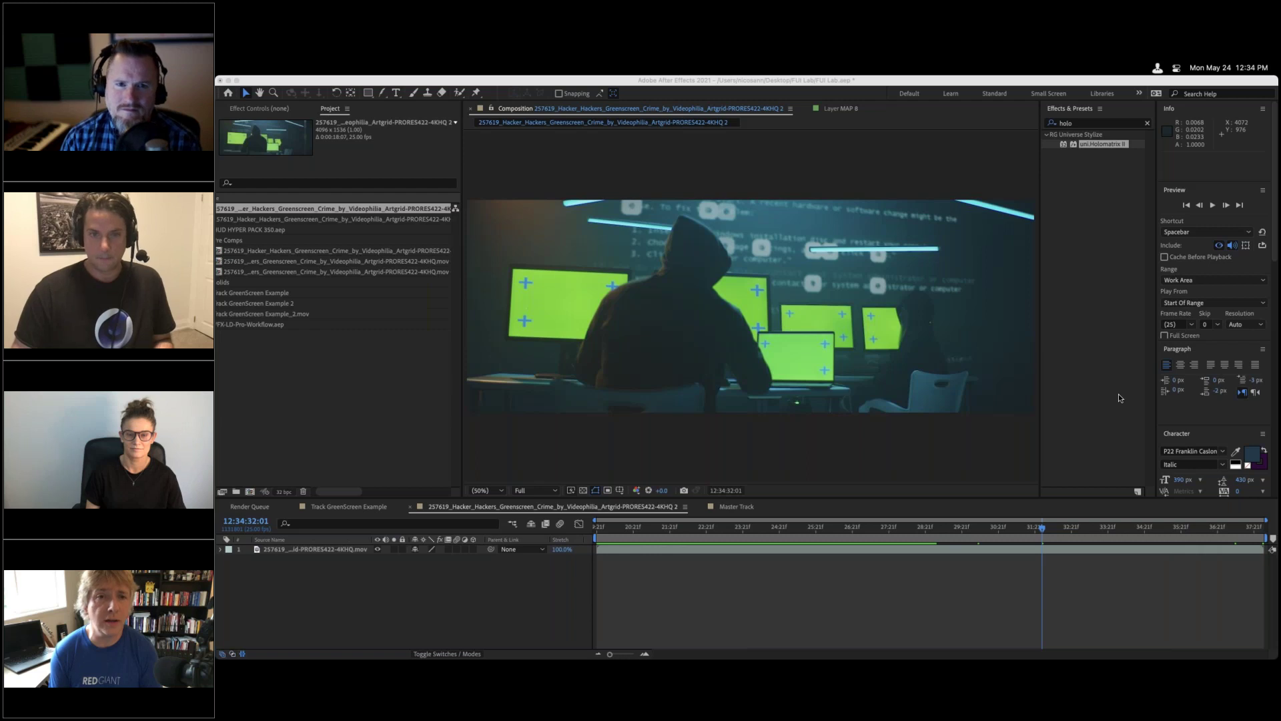
left_click(711, 531)
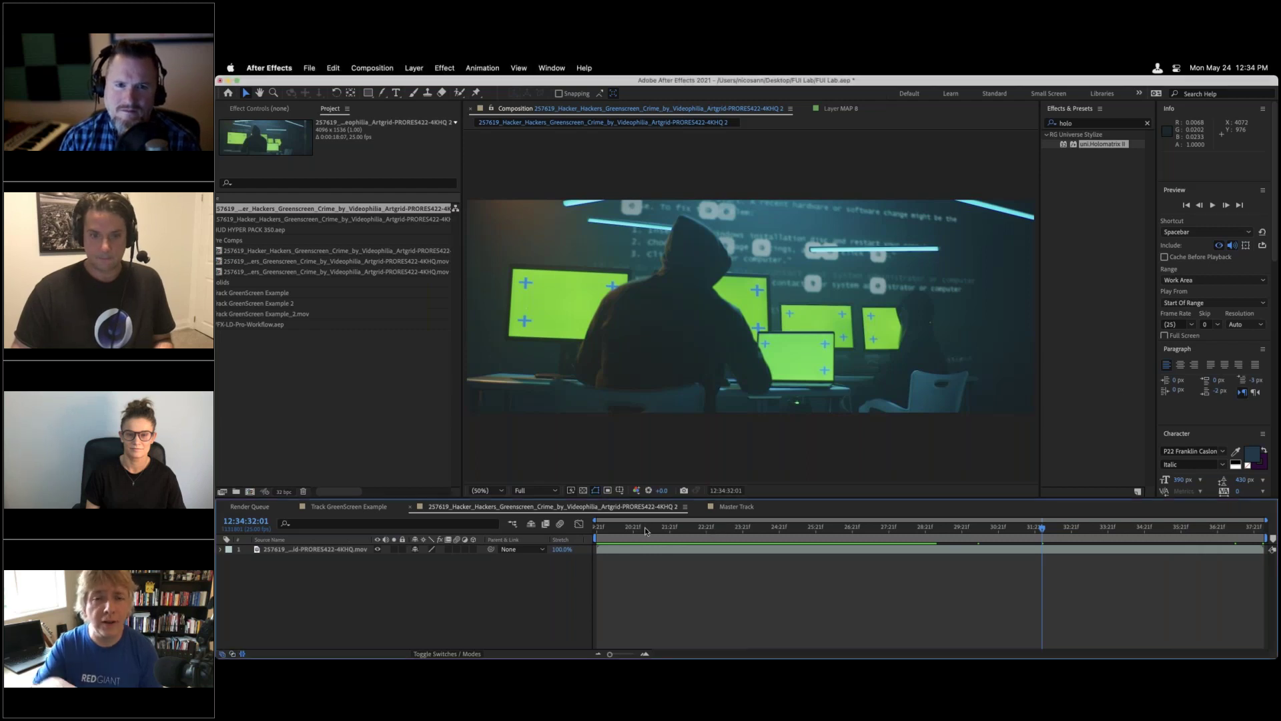
left_click_drag(652, 530, 611, 528)
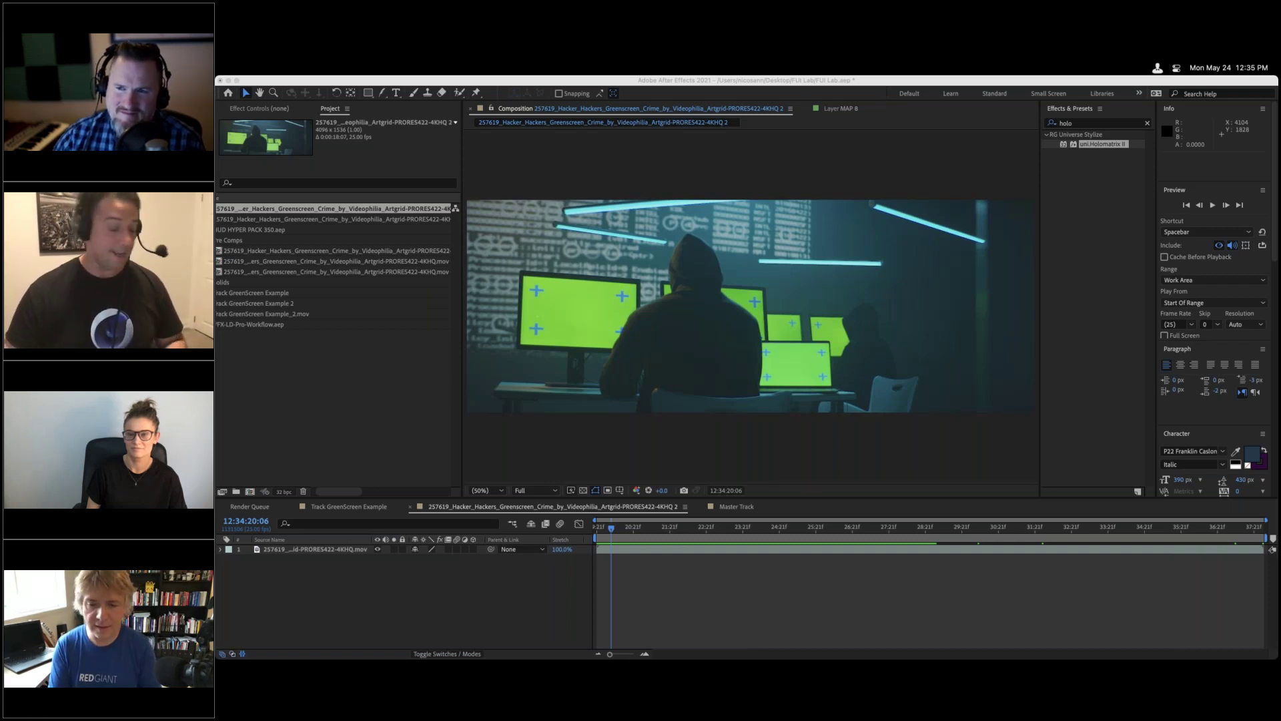
- Open the Track GreenScreen Example composition, preview the composited screens by playing and scrubbing, and return to the first frame
left_click(355, 511)
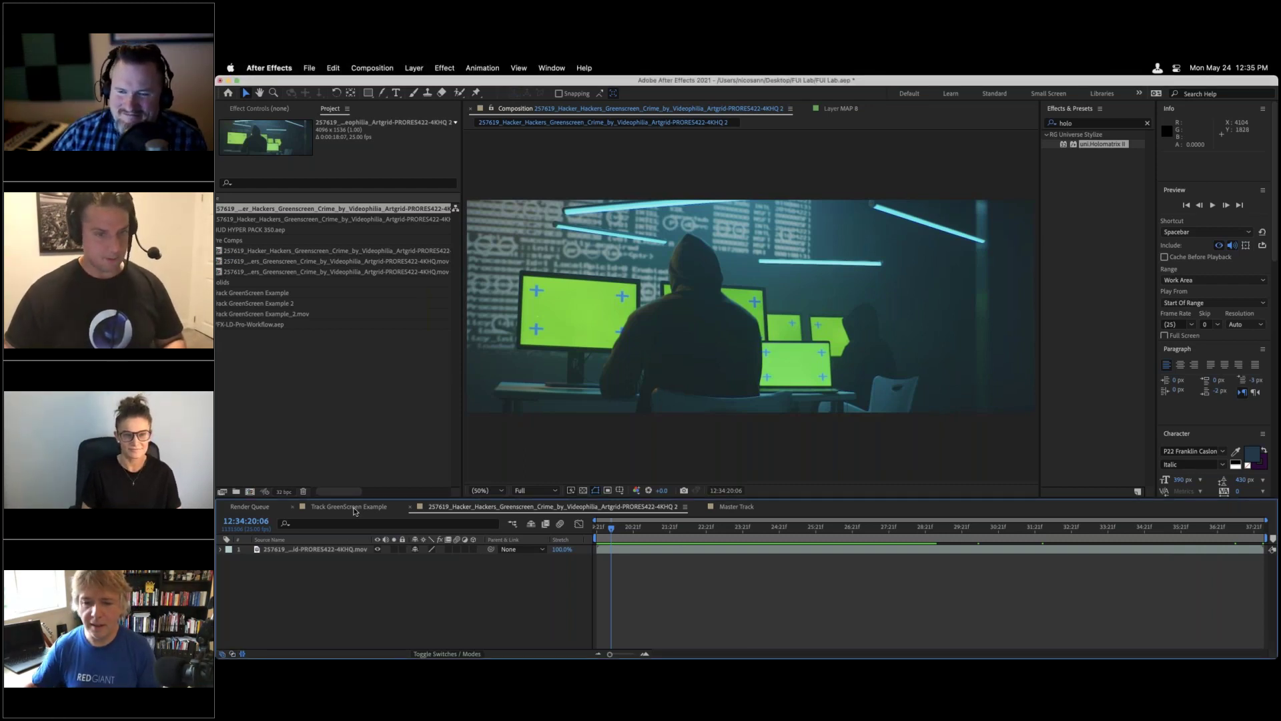
left_click(354, 508)
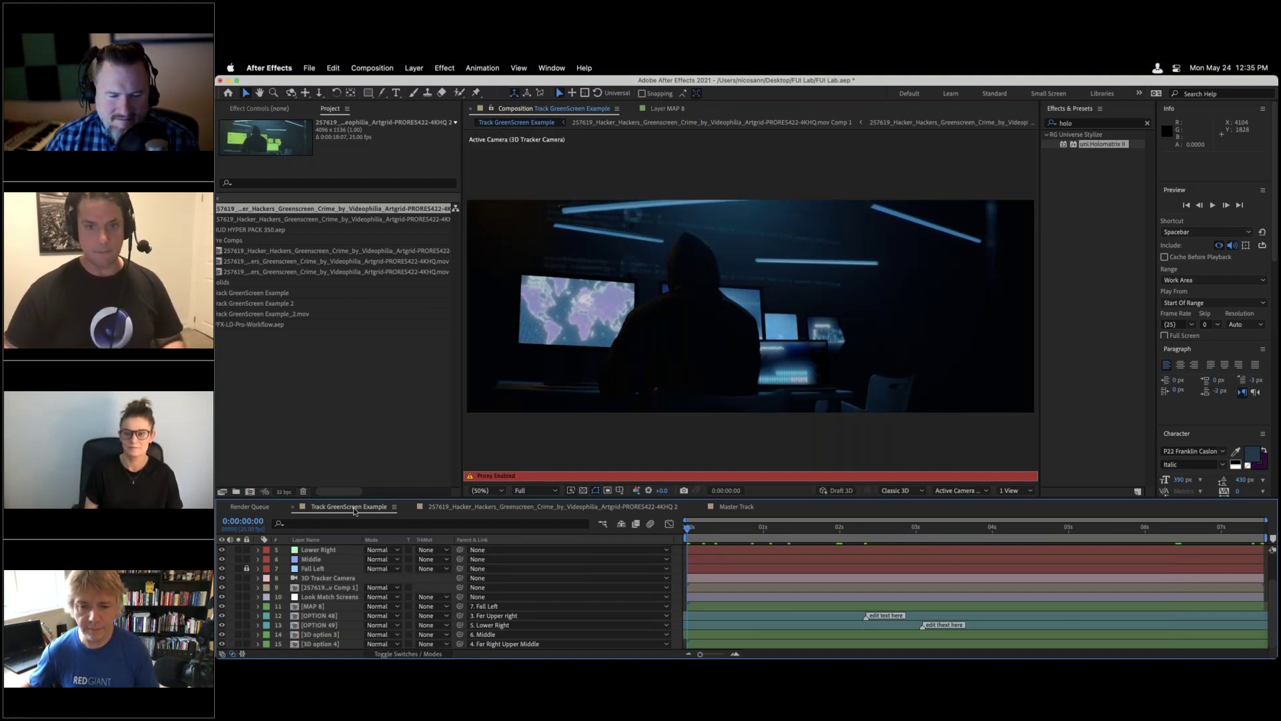
key("space")
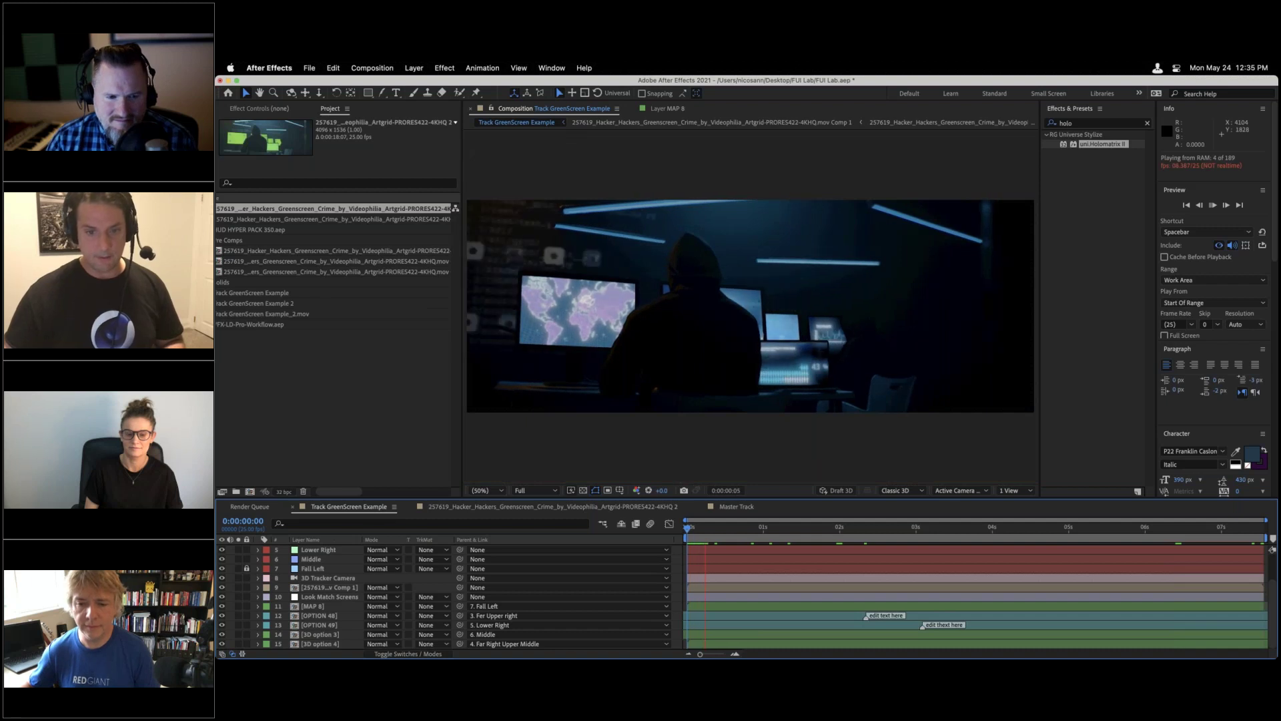
key("space")
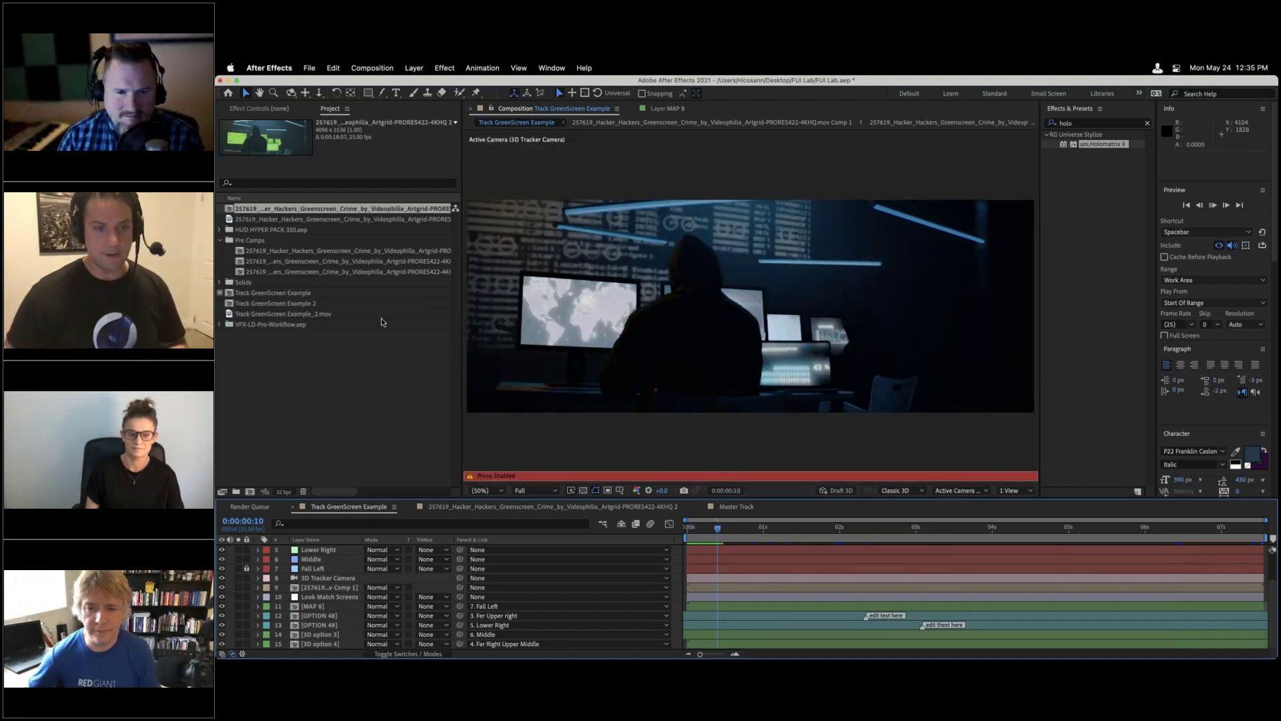
key("space")
left_click_drag(741, 531, 1024, 539)
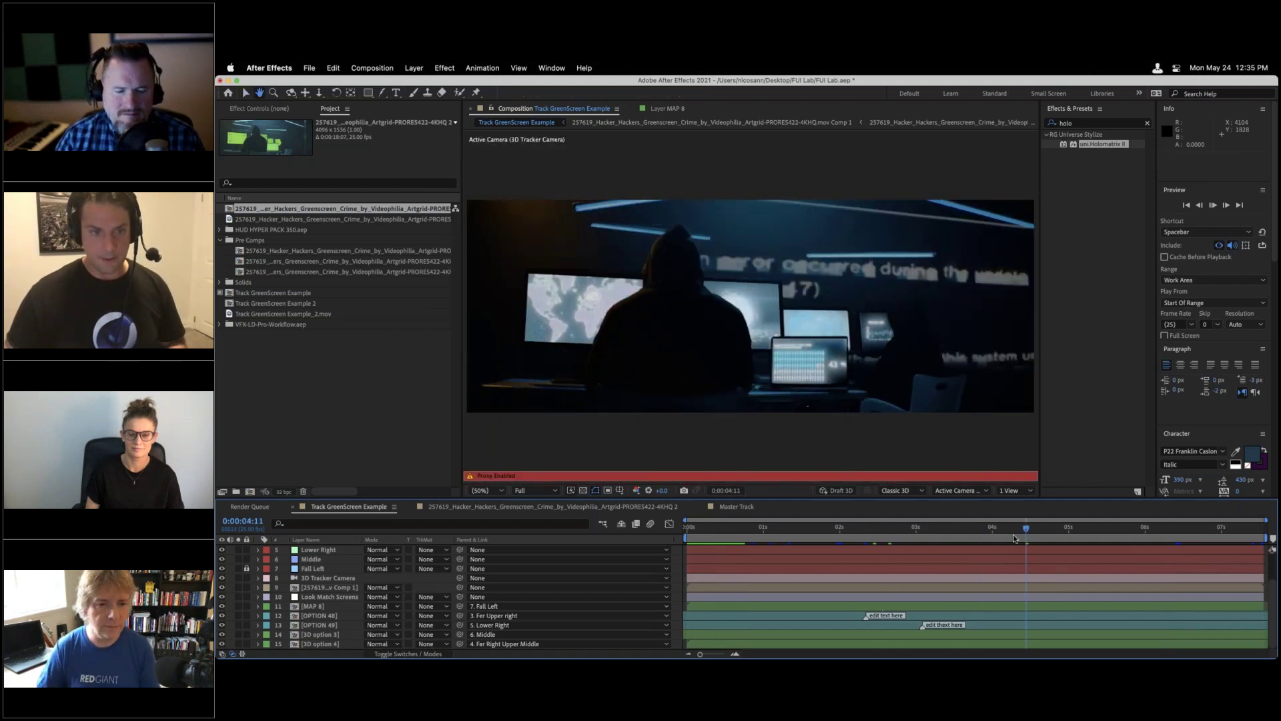
key("space")
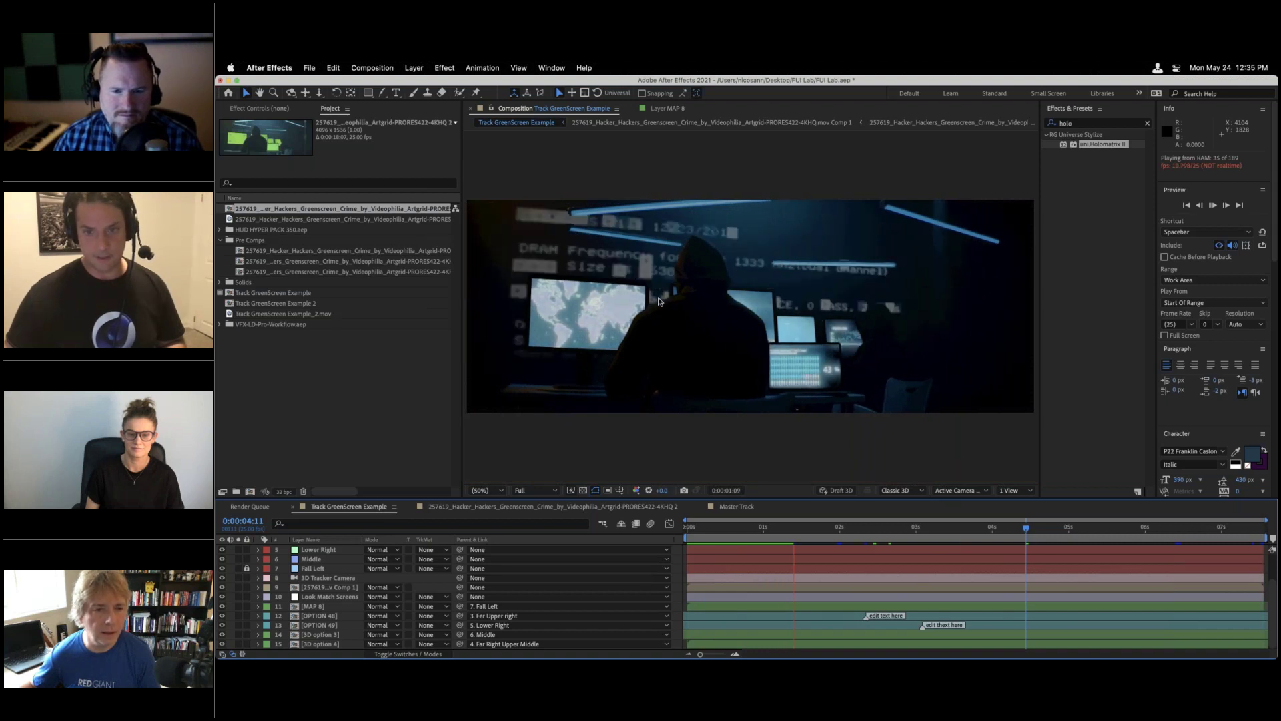
key("space")
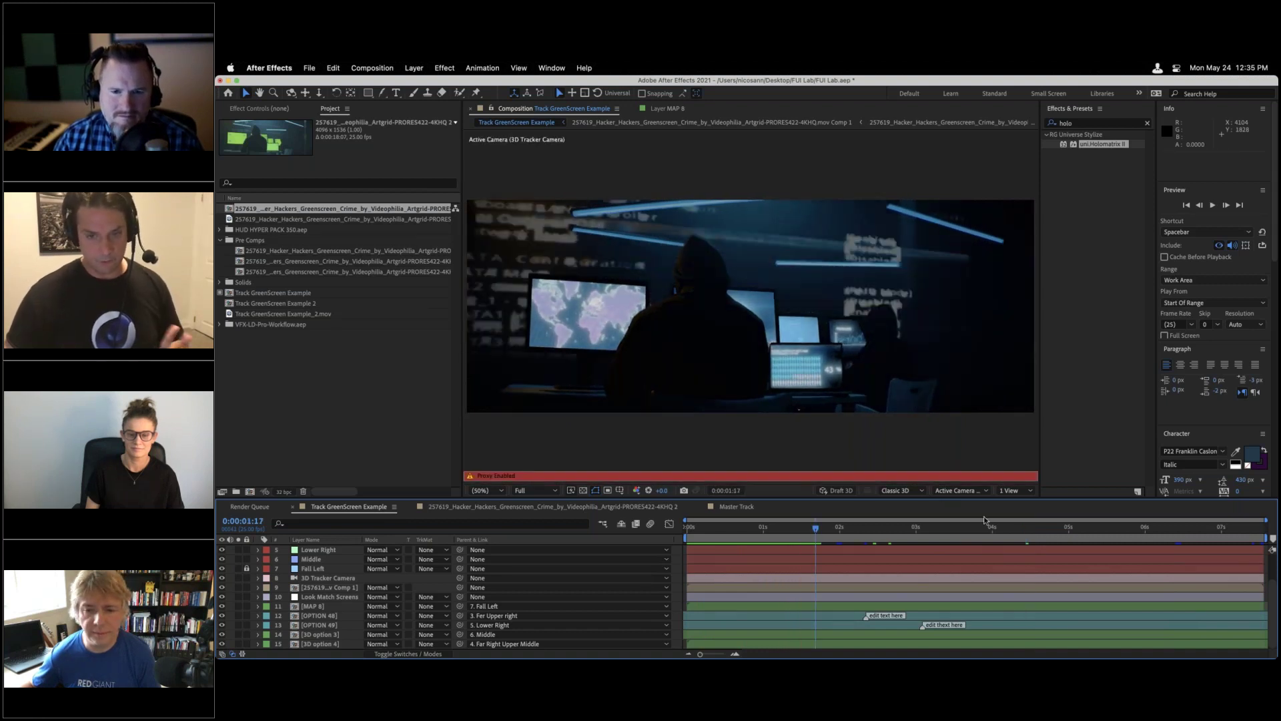
key("Home")
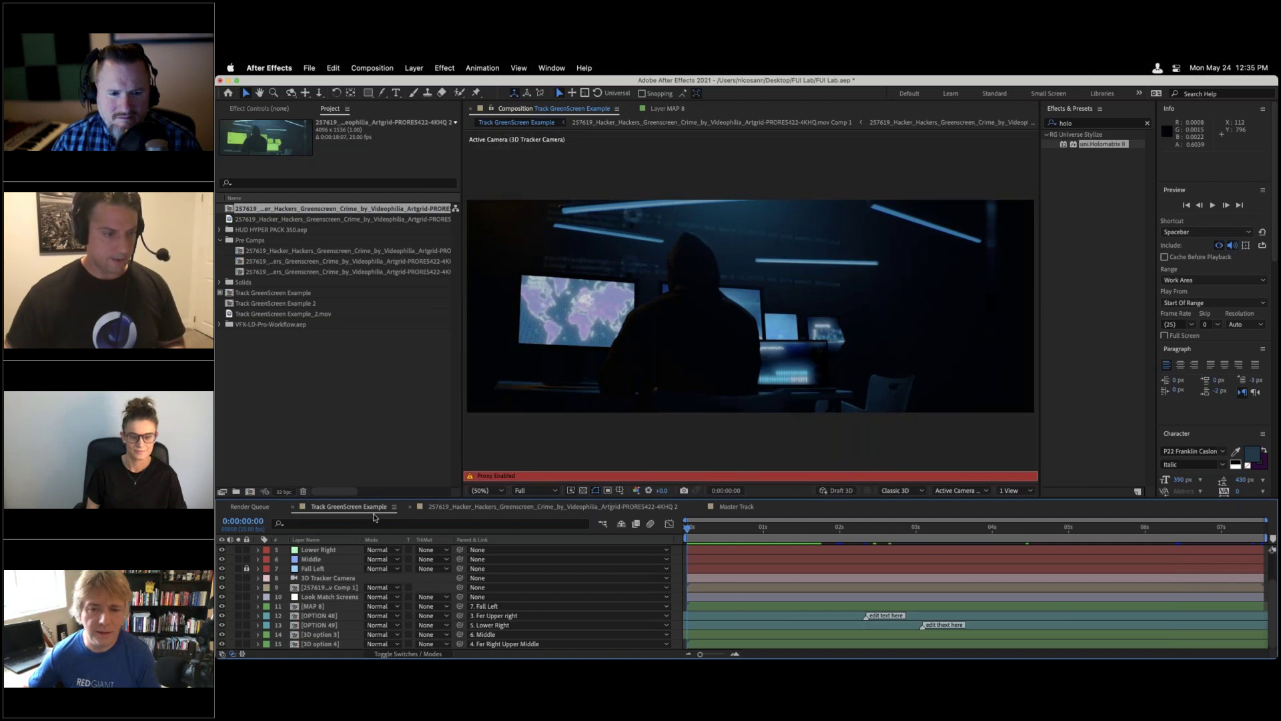
- Open the nested hacker footage composition, collapse the layer's masks and display the effects applied to it
double_click(294, 589)
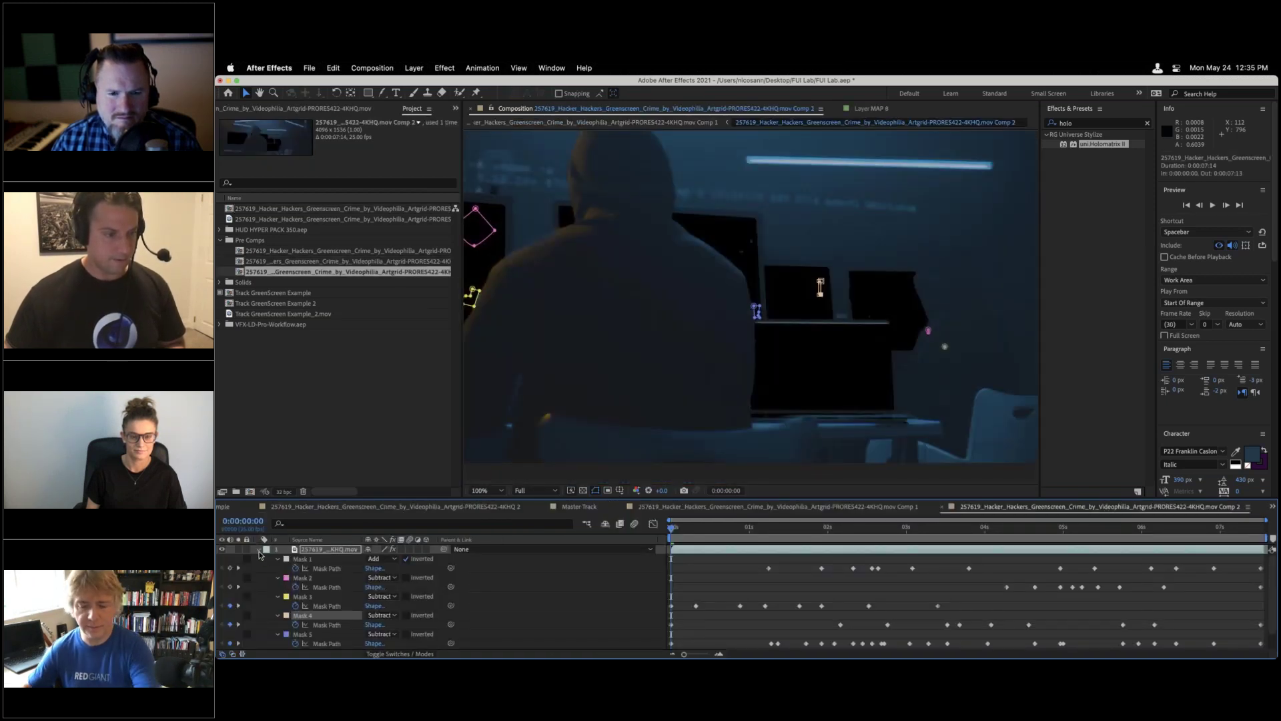
left_click(258, 549)
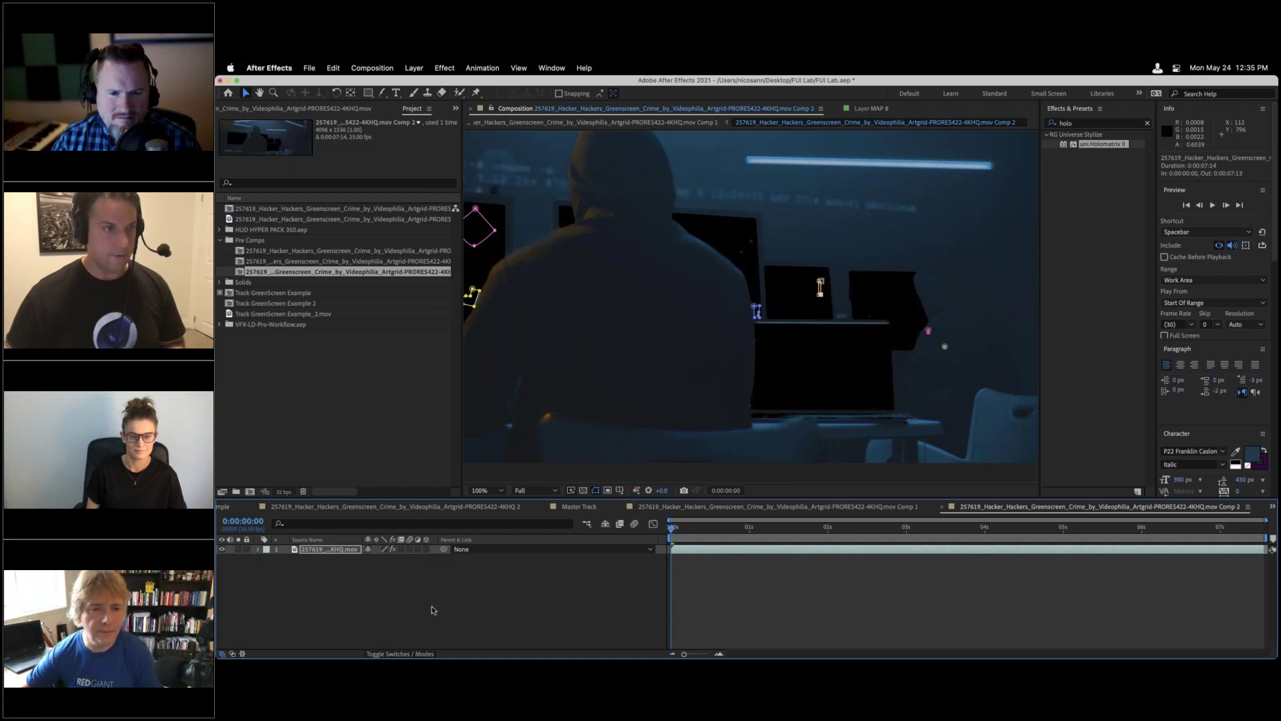
key("F3")
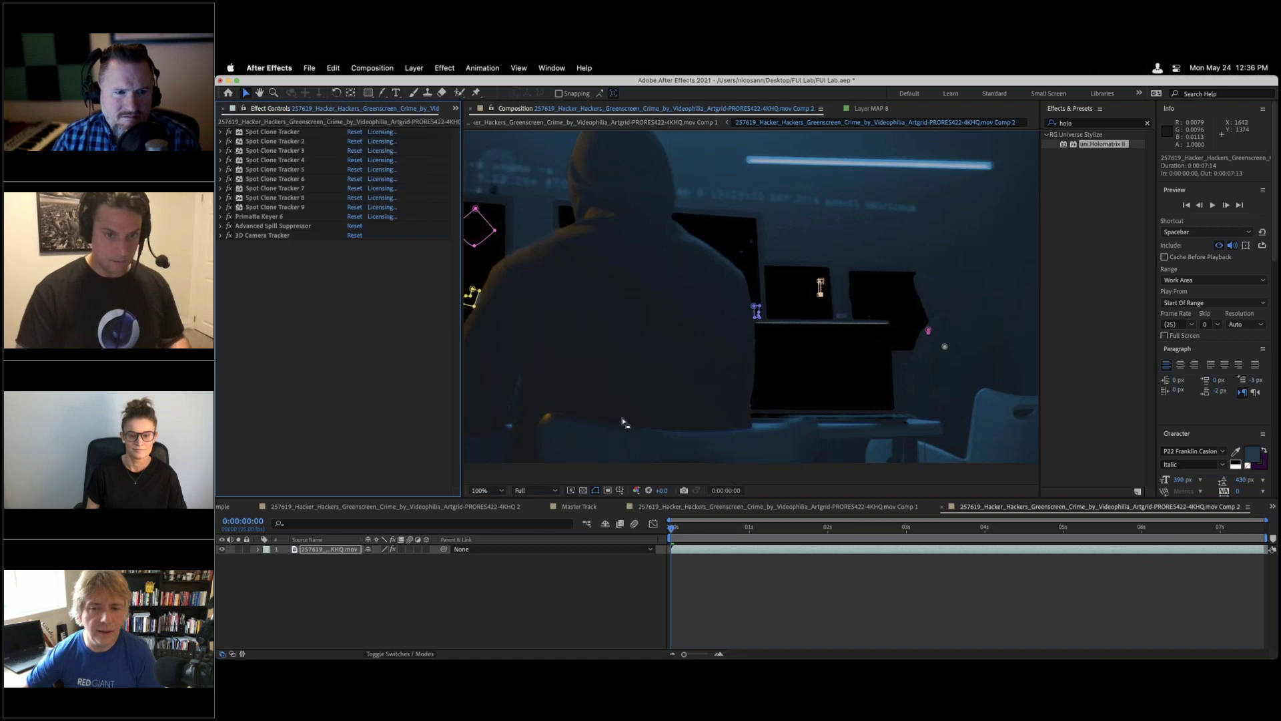
- Zoom the composition out to 50%, disable all effects on the hacker footage layer and re-enable only Primatte Keyer 6
left_click(729, 361)
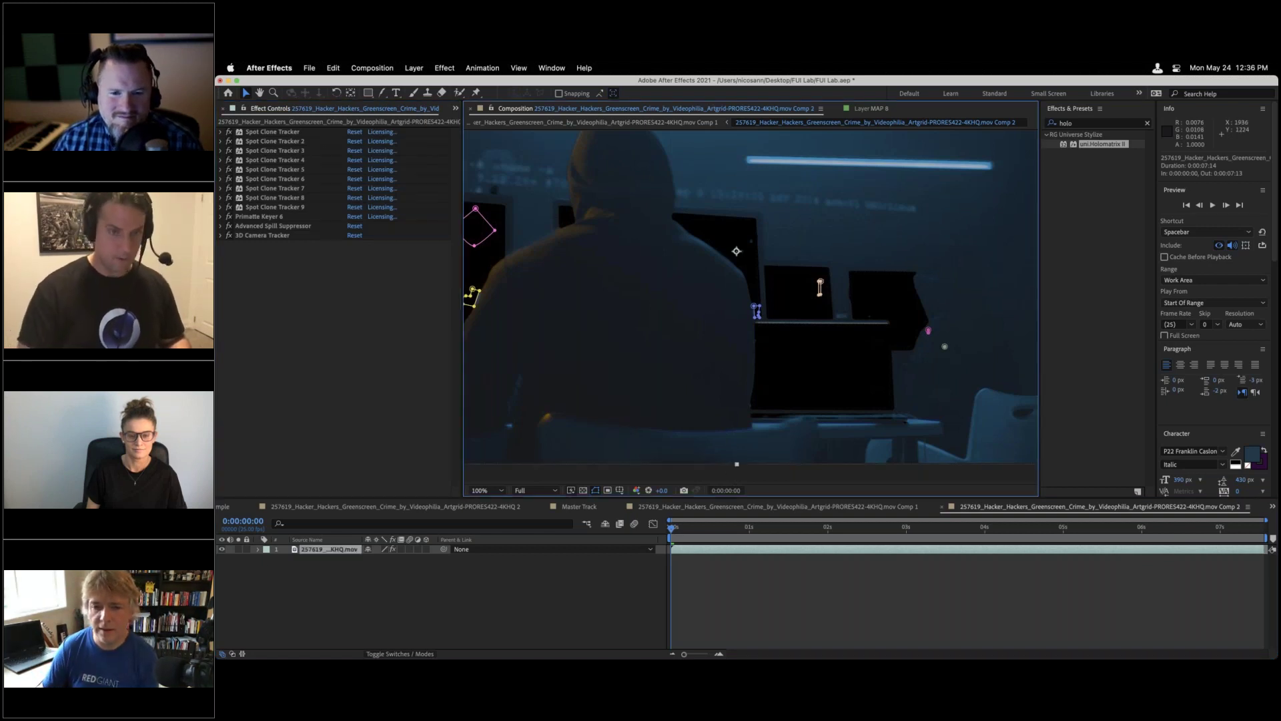
key("comma")
left_click(233, 254)
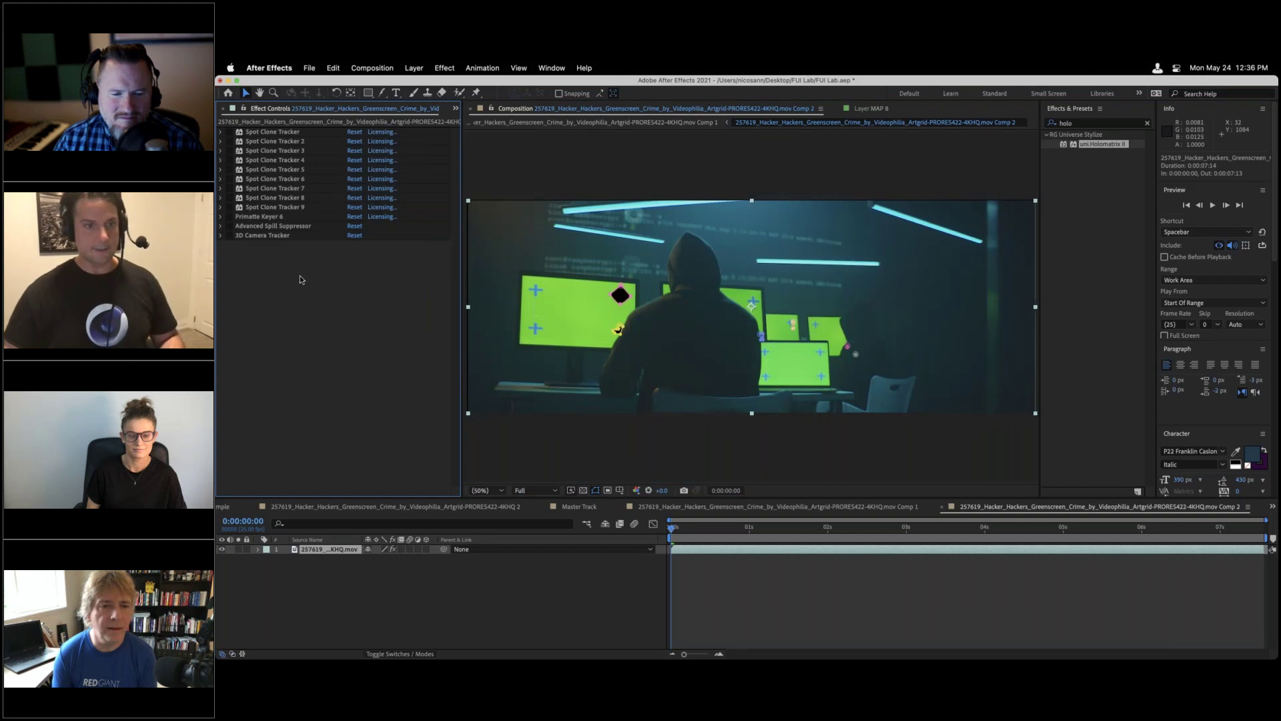
left_click(229, 216)
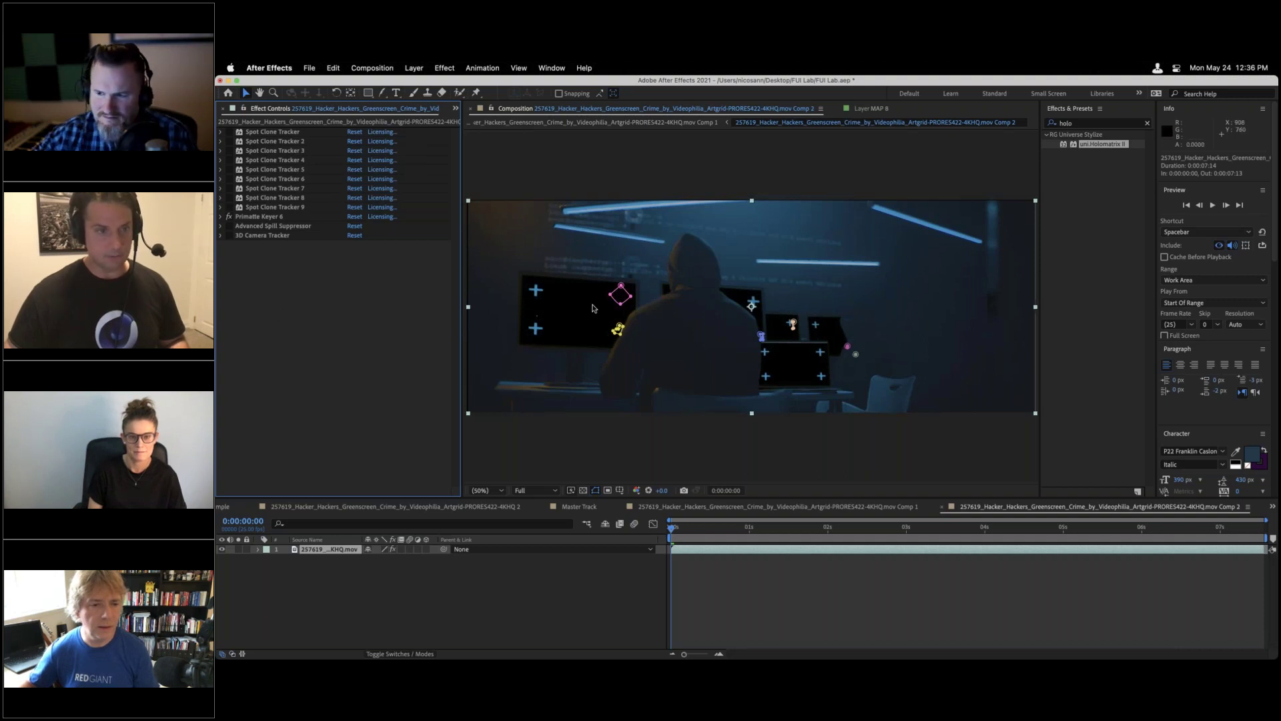
- Expand Primatte Keyer 6, collapse its Matte settings and examine the Define Key sampling and clean-up tools
left_click(221, 217)
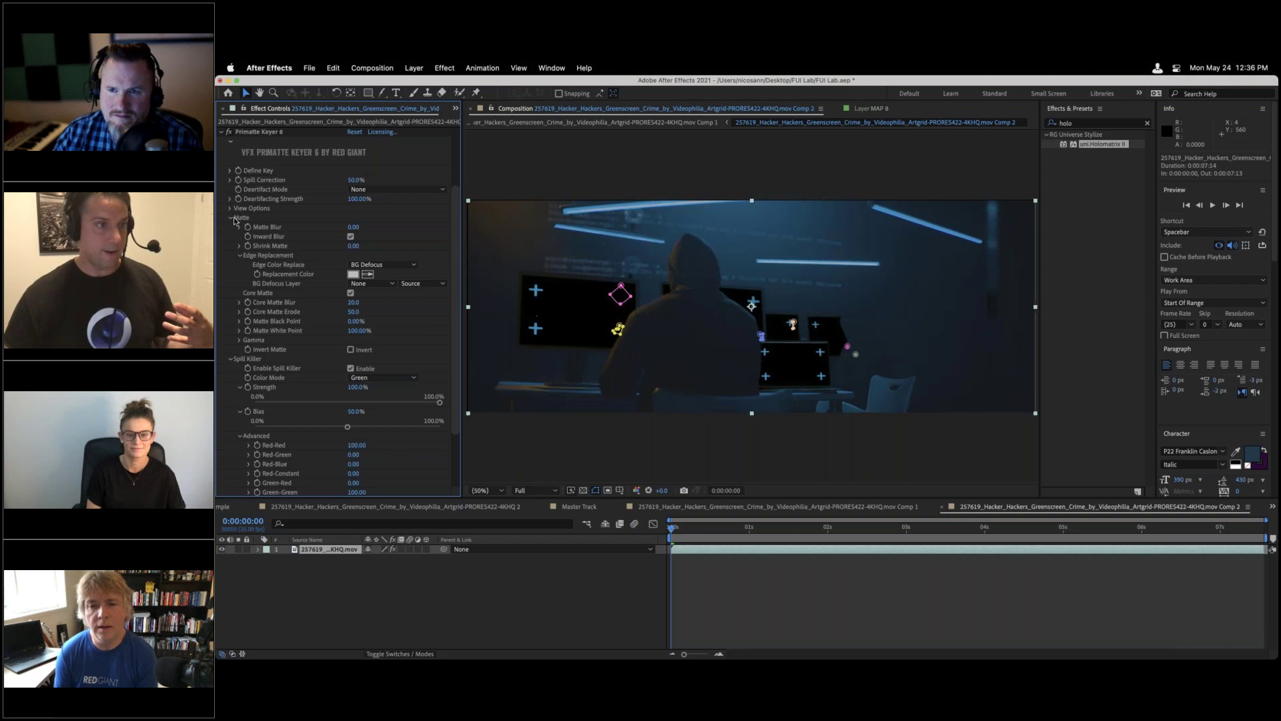
left_click(231, 217)
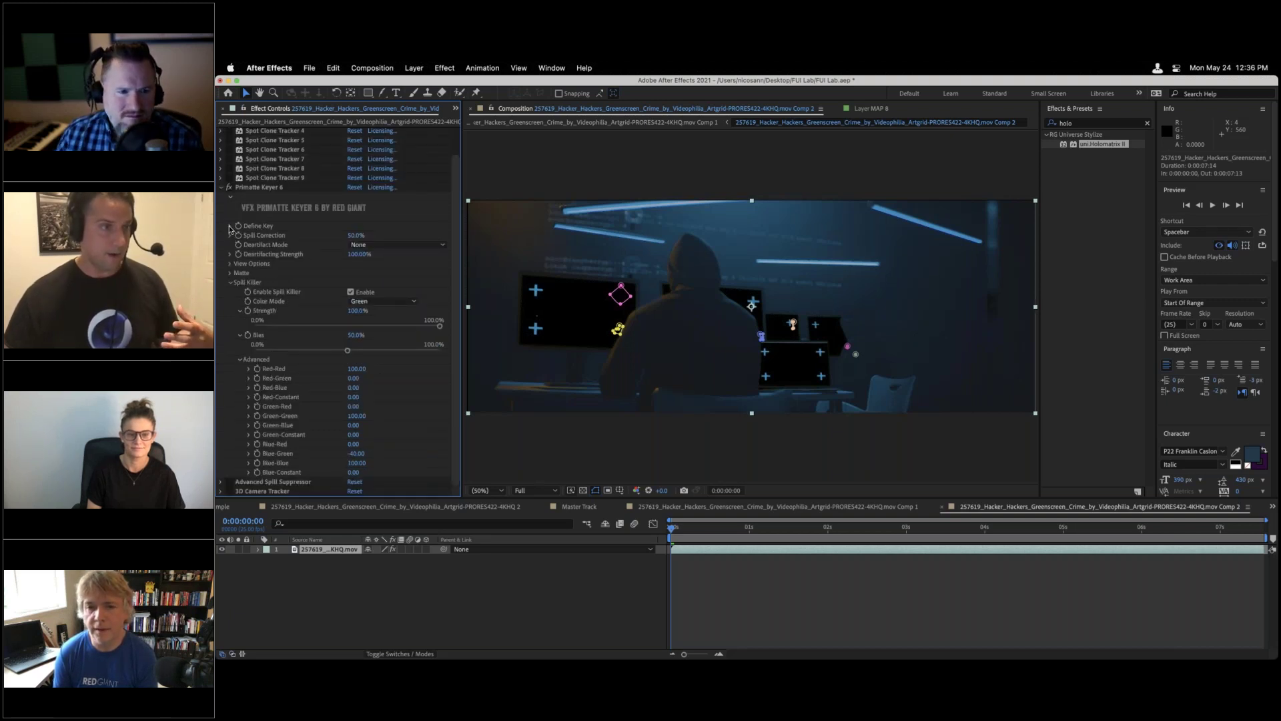
left_click(230, 226)
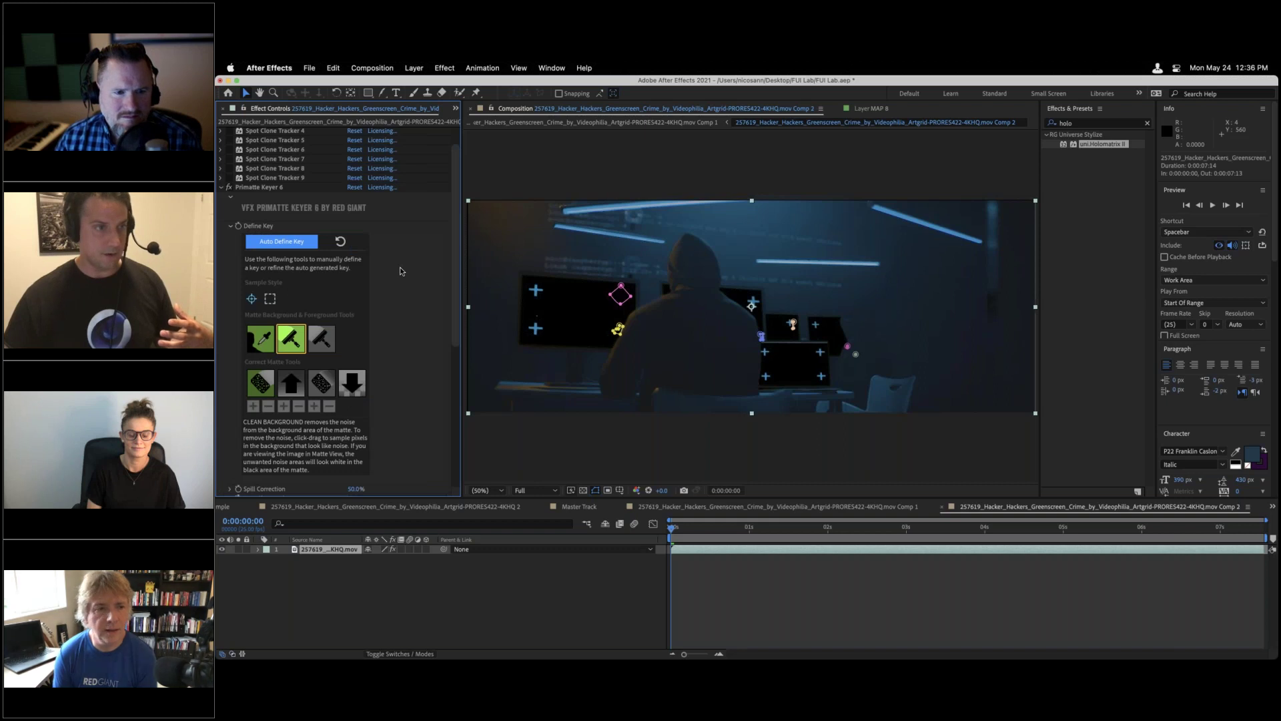
scroll(401, 271, "down", 5)
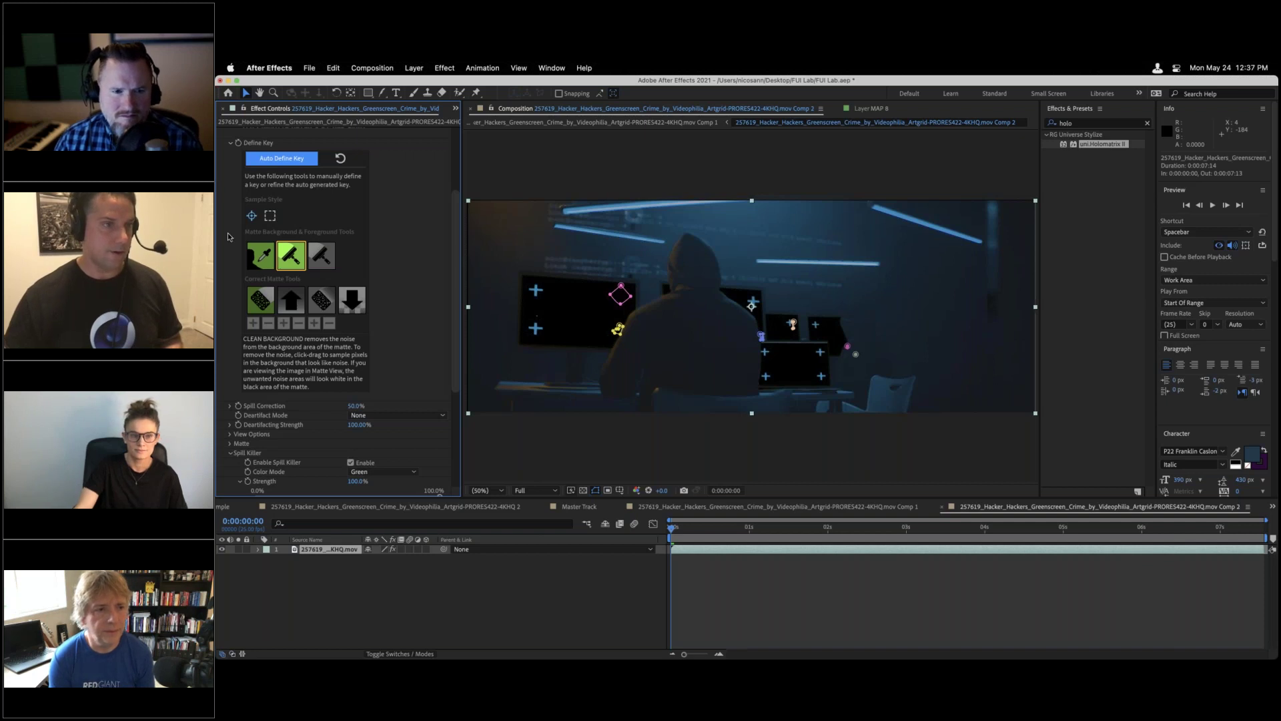
scroll(268, 205, "down", 1)
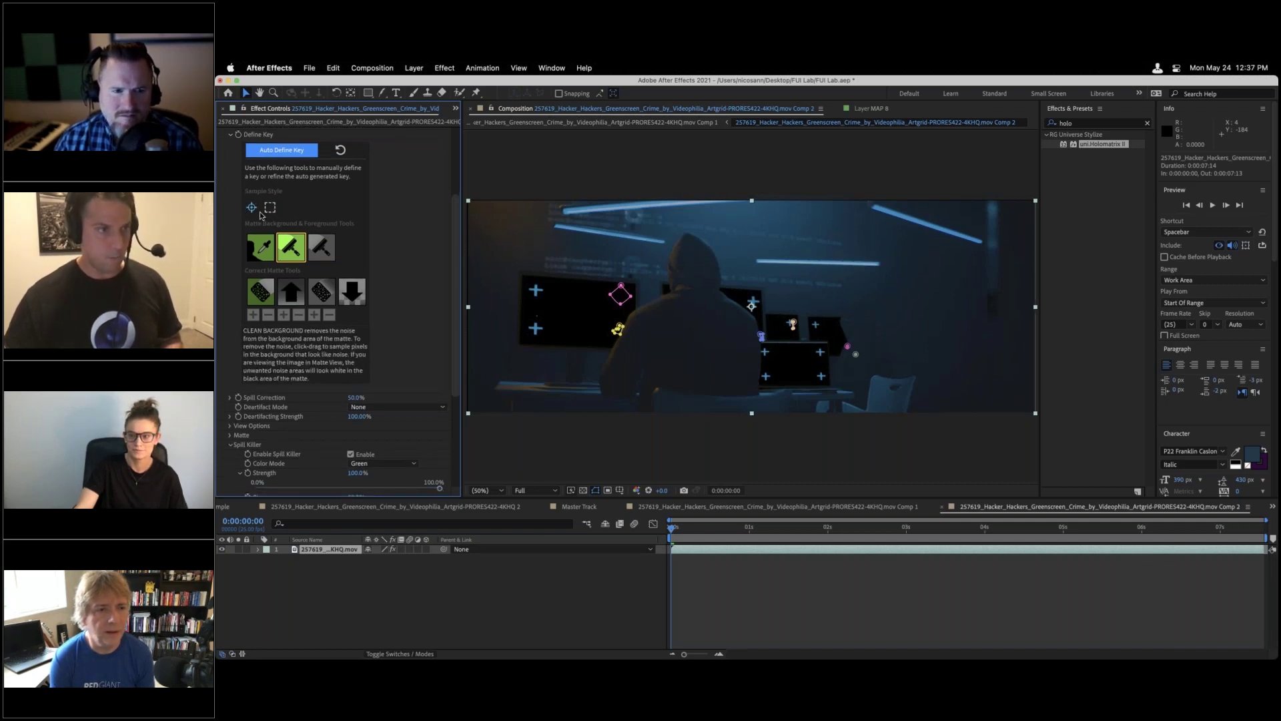
mouse_move(256, 210)
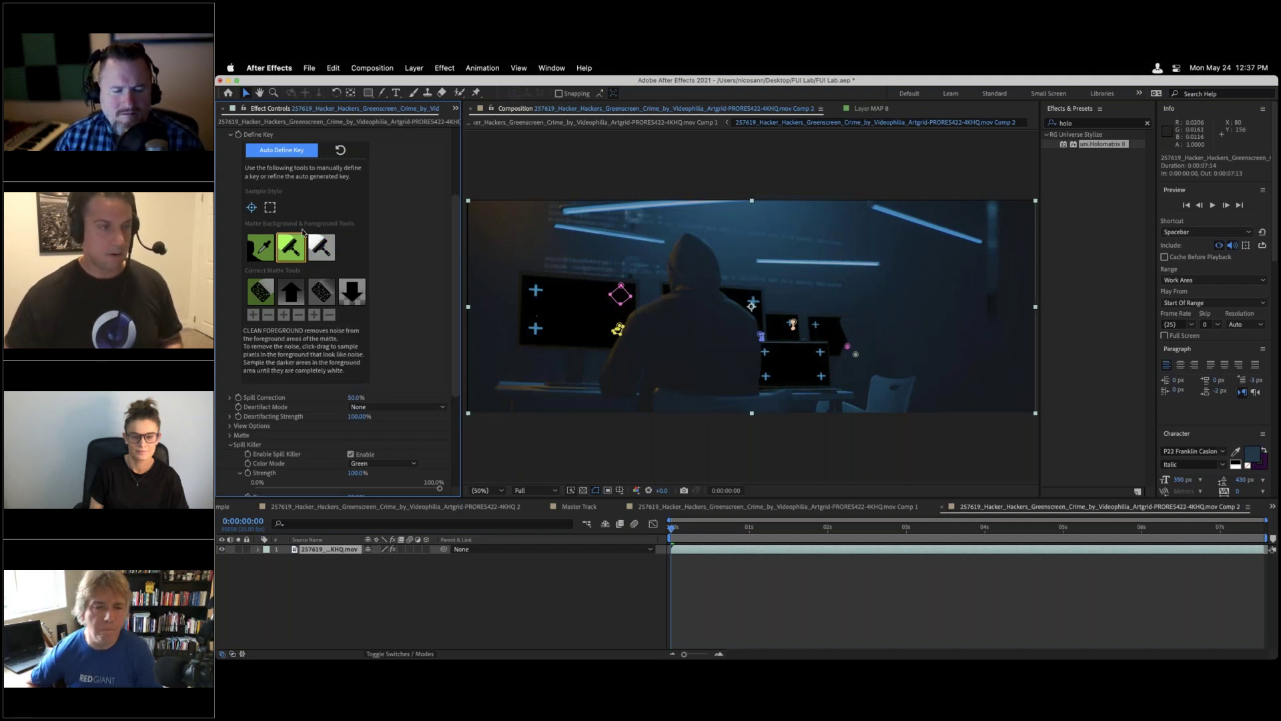
- Collapse the Spill Killer settings and examine Primatte Keyer 6's Matte settings, closing the Matte group when done
mouse_move(327, 235)
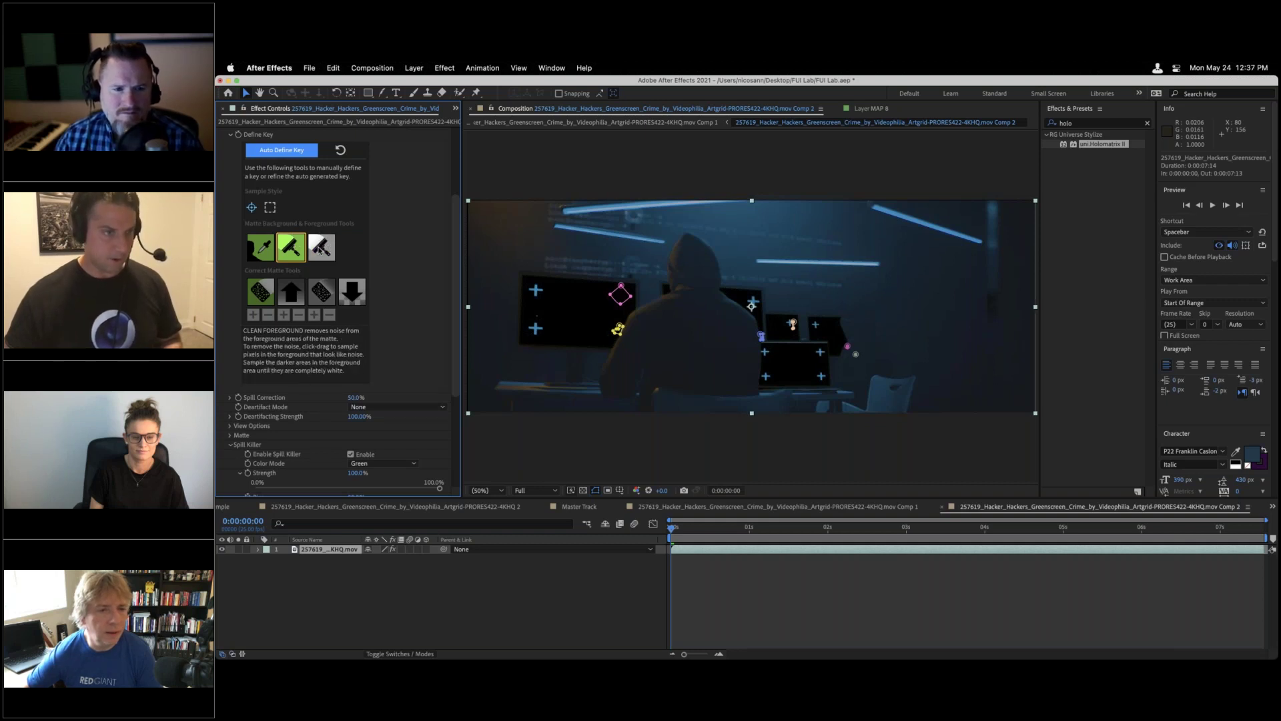
scroll(313, 242, "down", 1)
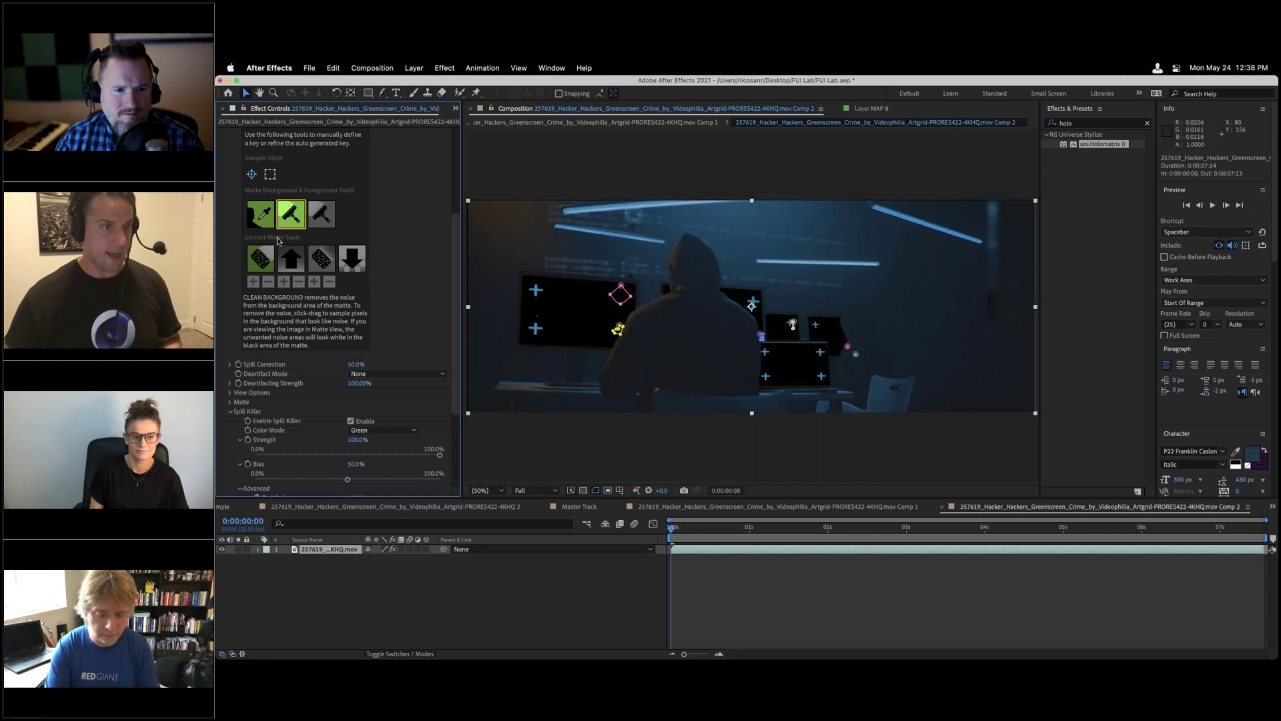
scroll(277, 238, "down", 3)
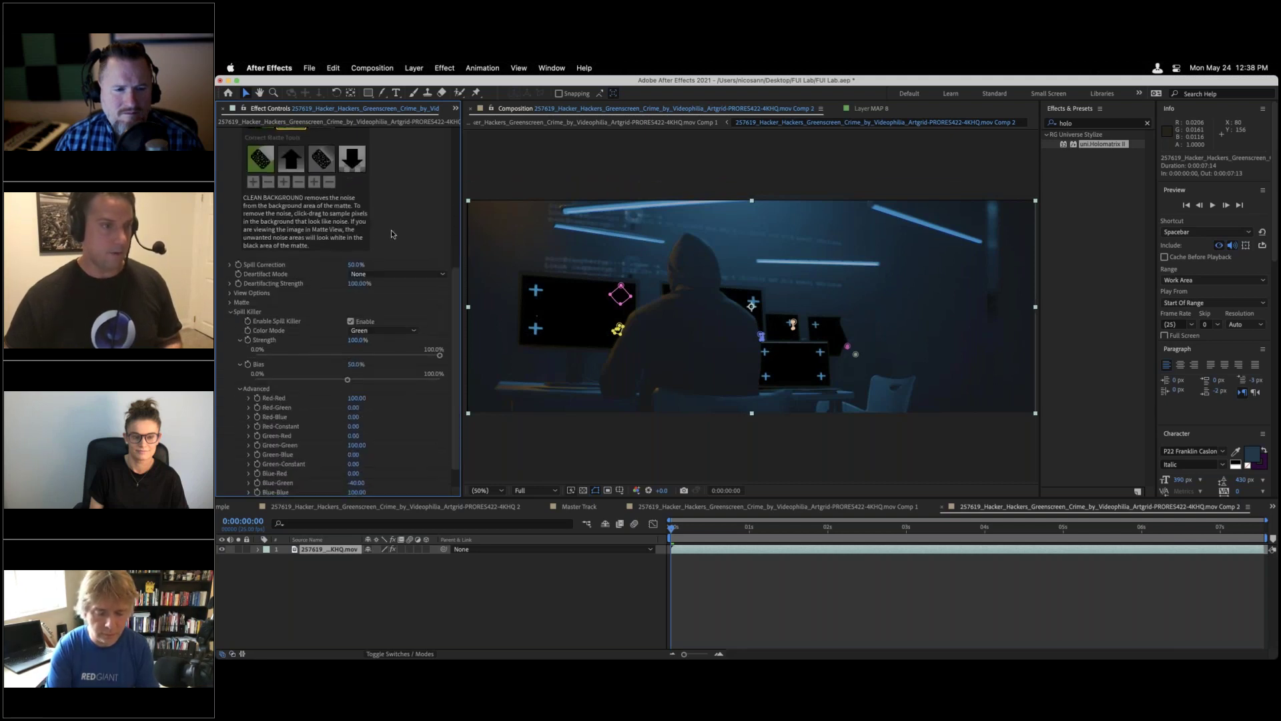
left_click(230, 312)
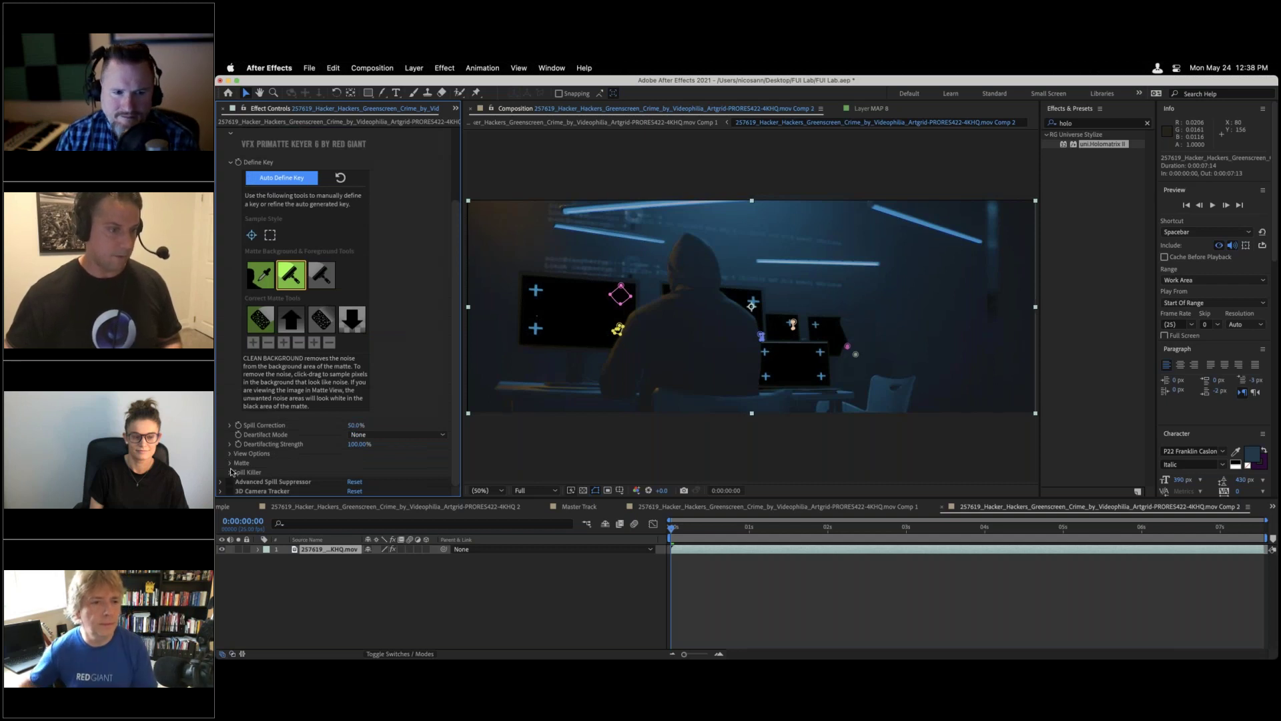
left_click(231, 463)
scroll(271, 372, "down", 4)
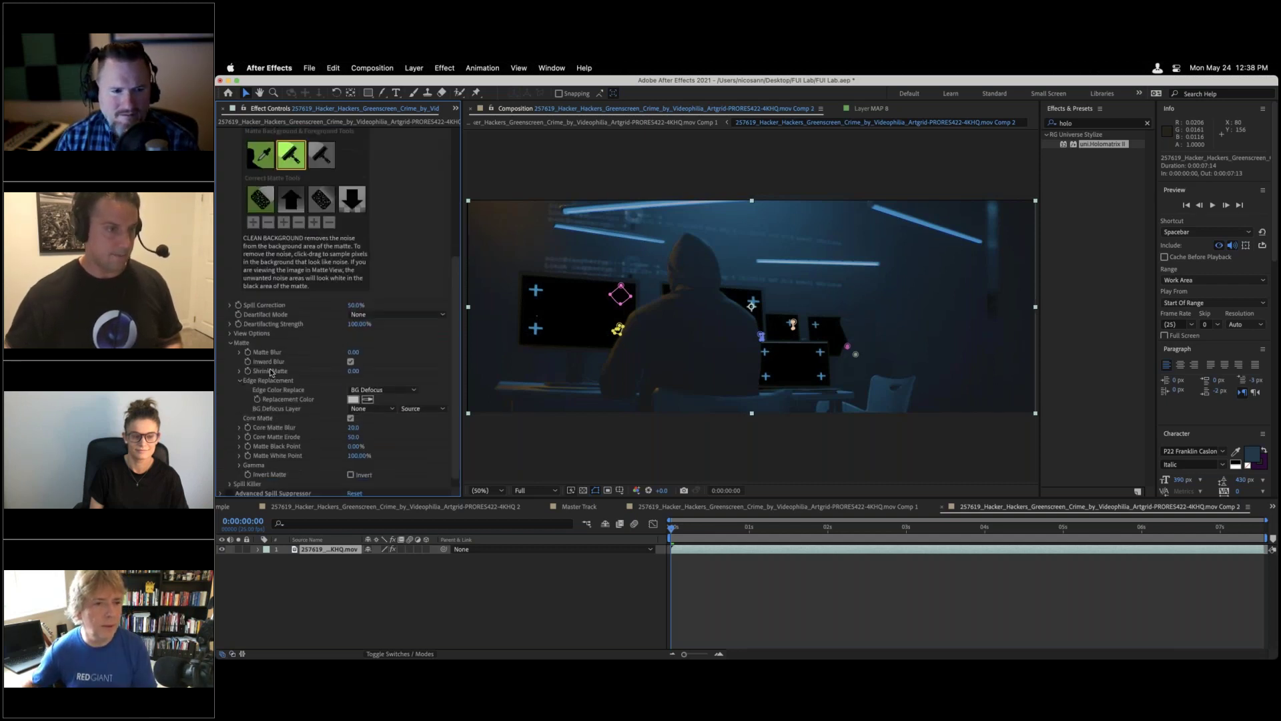
scroll(271, 372, "down", 1)
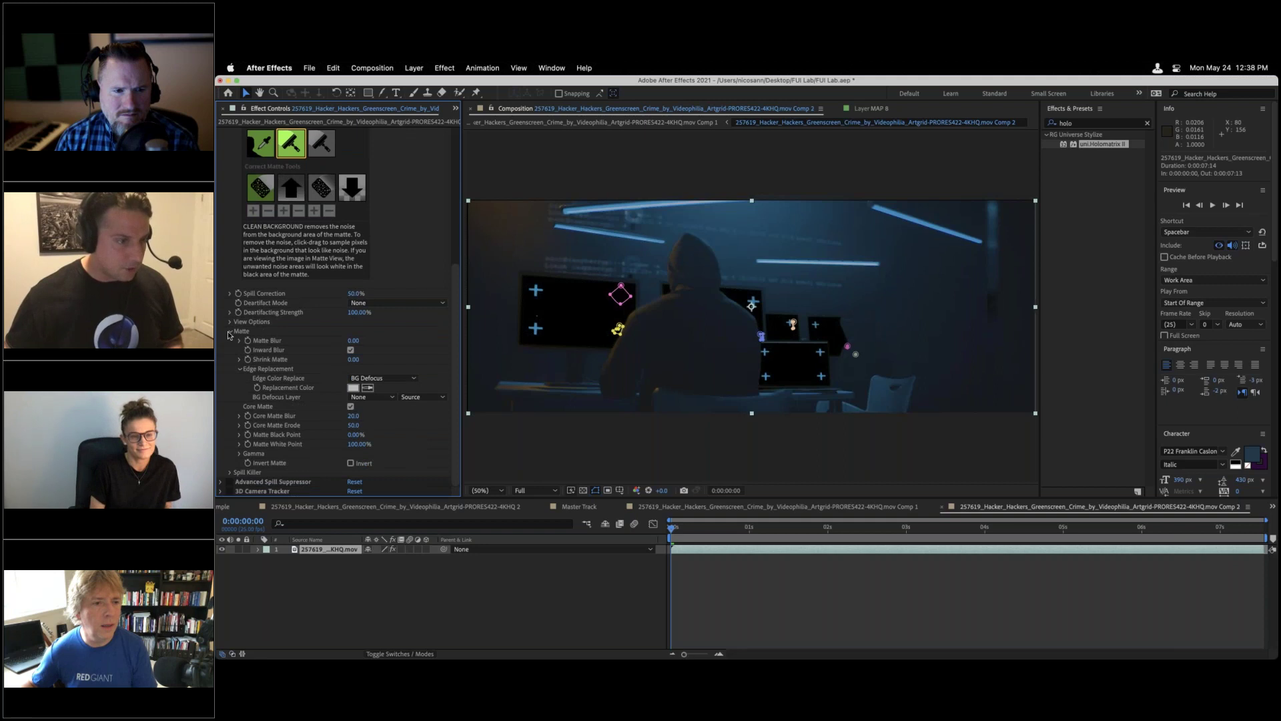
left_click(230, 332)
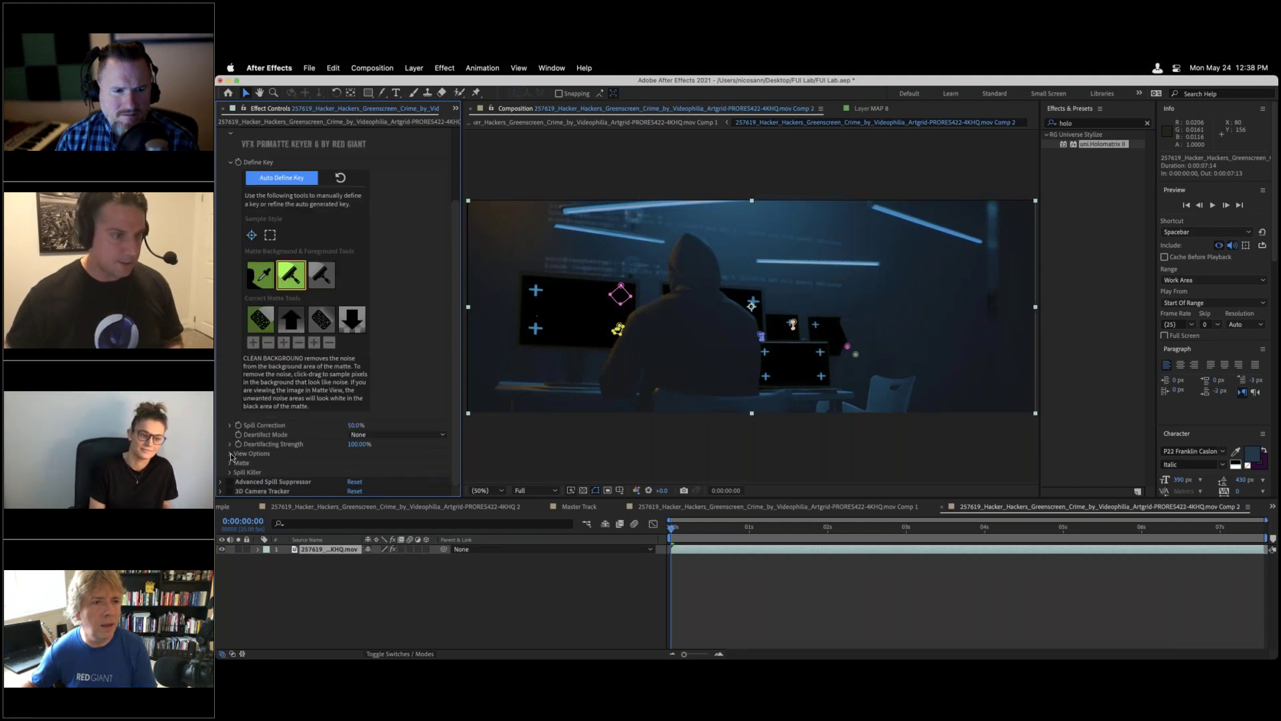
- Turn on Split Screen in Primatte Keyer 6's View Options and set the Split Screen Amount to about 46.8% to compare footage and matte
left_click(231, 454)
scroll(347, 427, "down", 4)
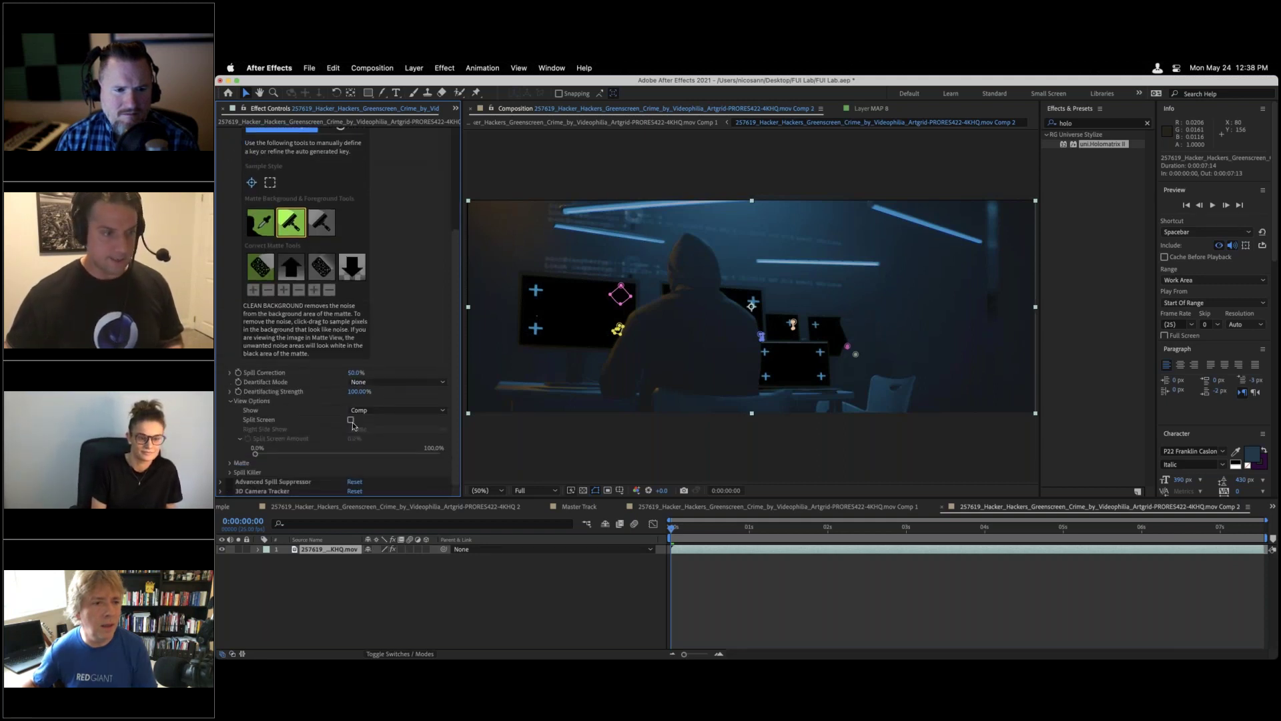
left_click(350, 421)
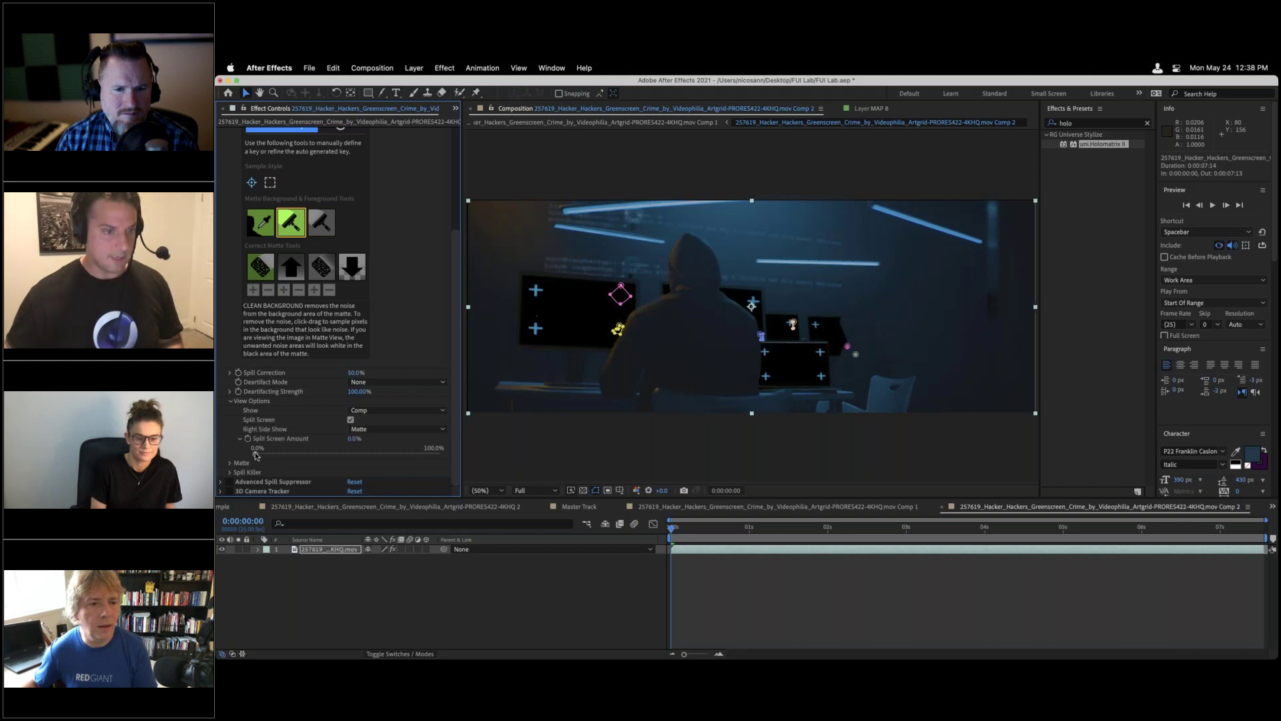
left_click_drag(321, 454, 352, 453)
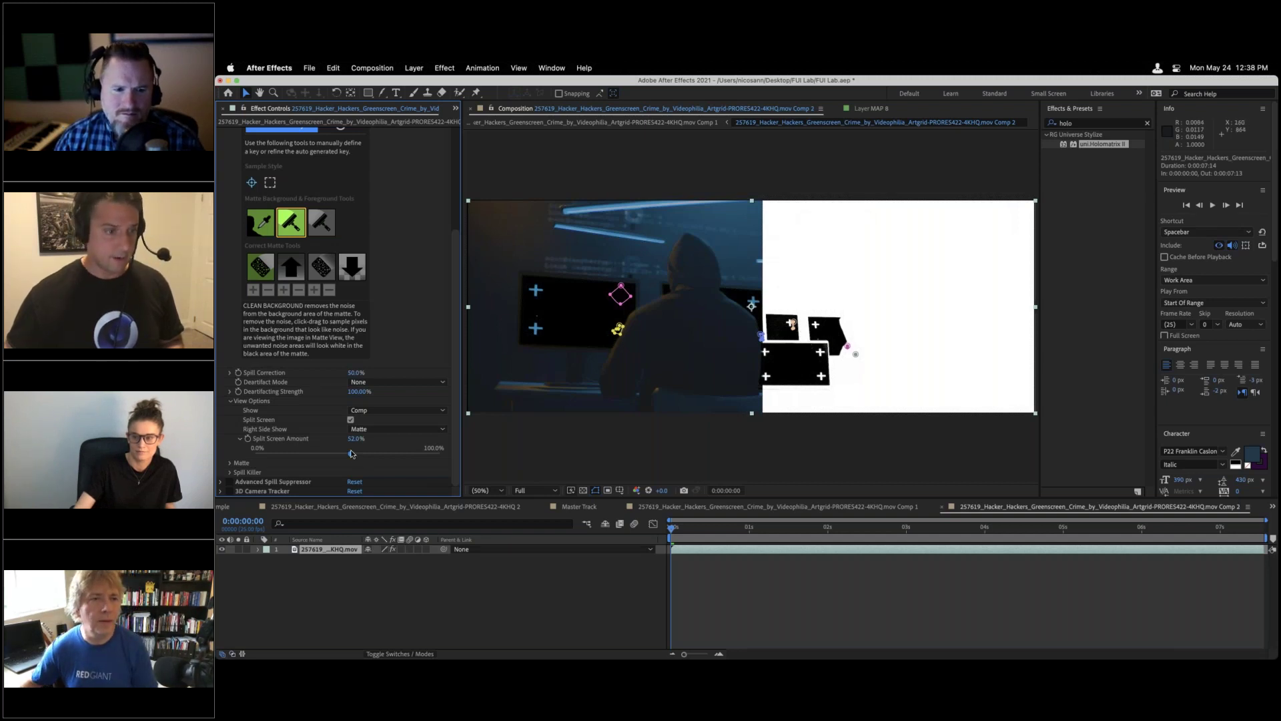
left_click_drag(330, 454, 342, 451)
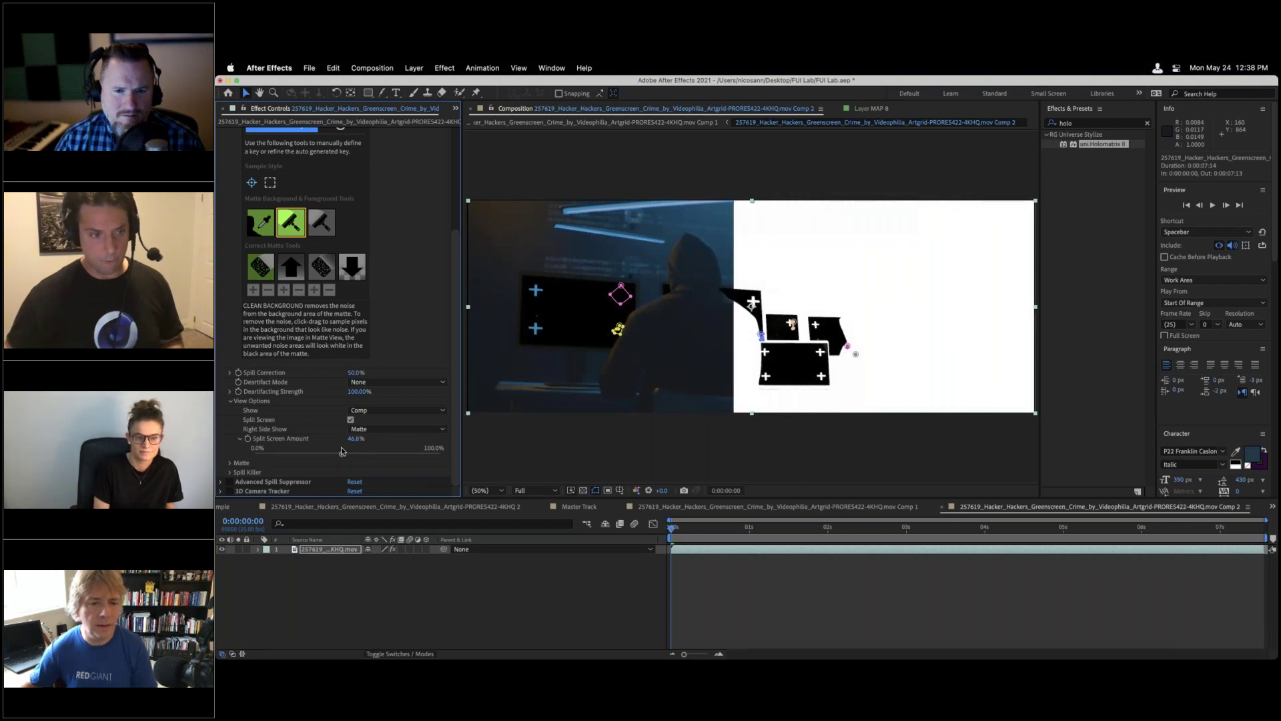
- Review the Right Side Show and Show choices, keeping Matte and Comp, and turn Split Screen off before collapsing View Options
left_click(391, 428)
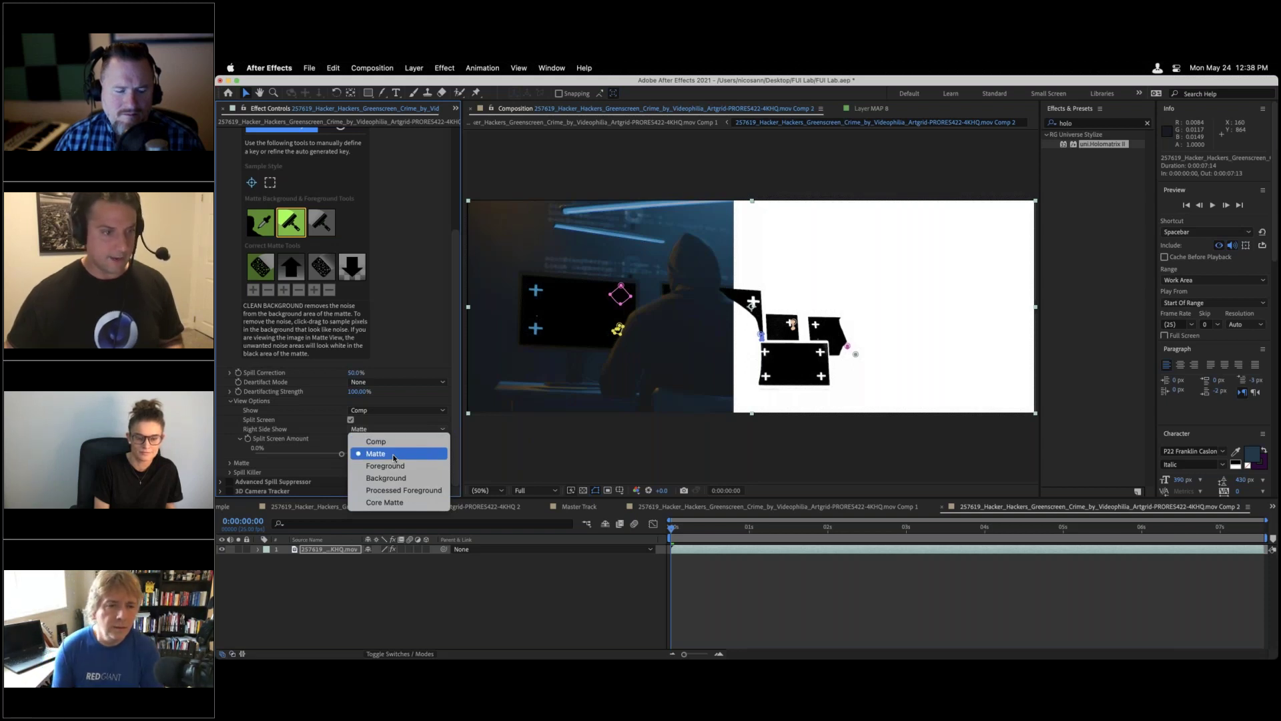
left_click(394, 454)
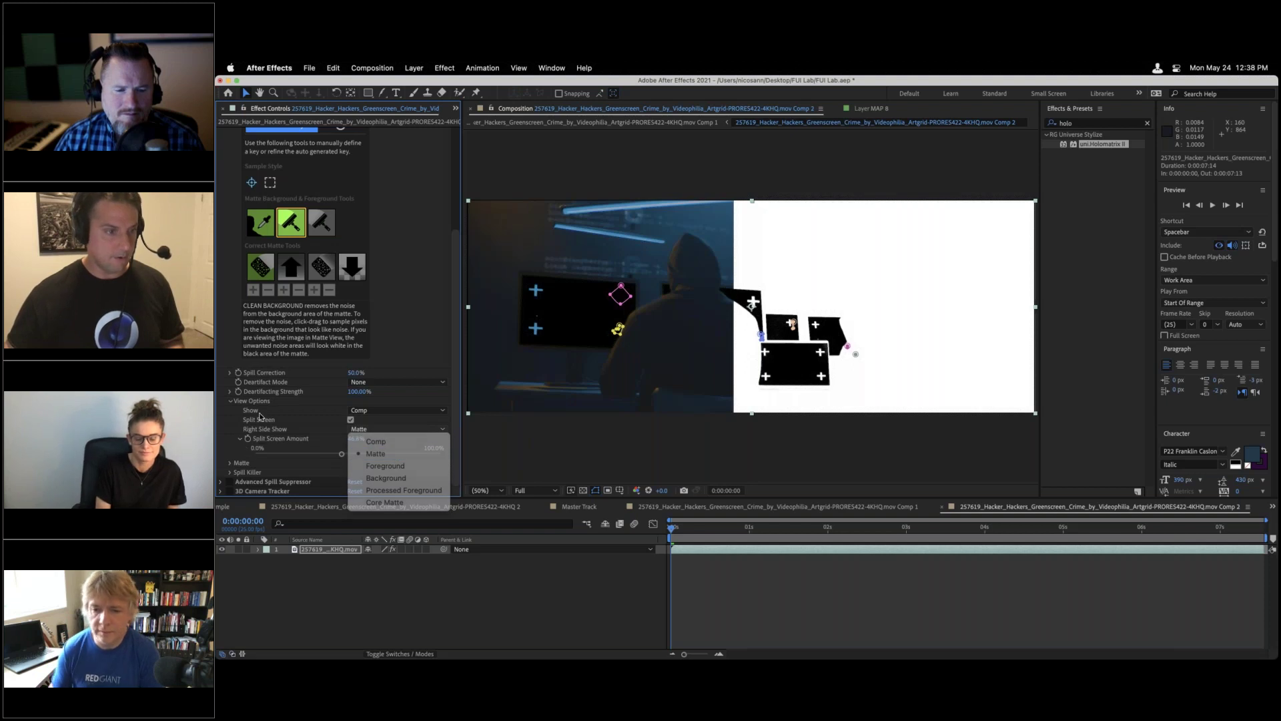
left_click(389, 410)
left_click(403, 424)
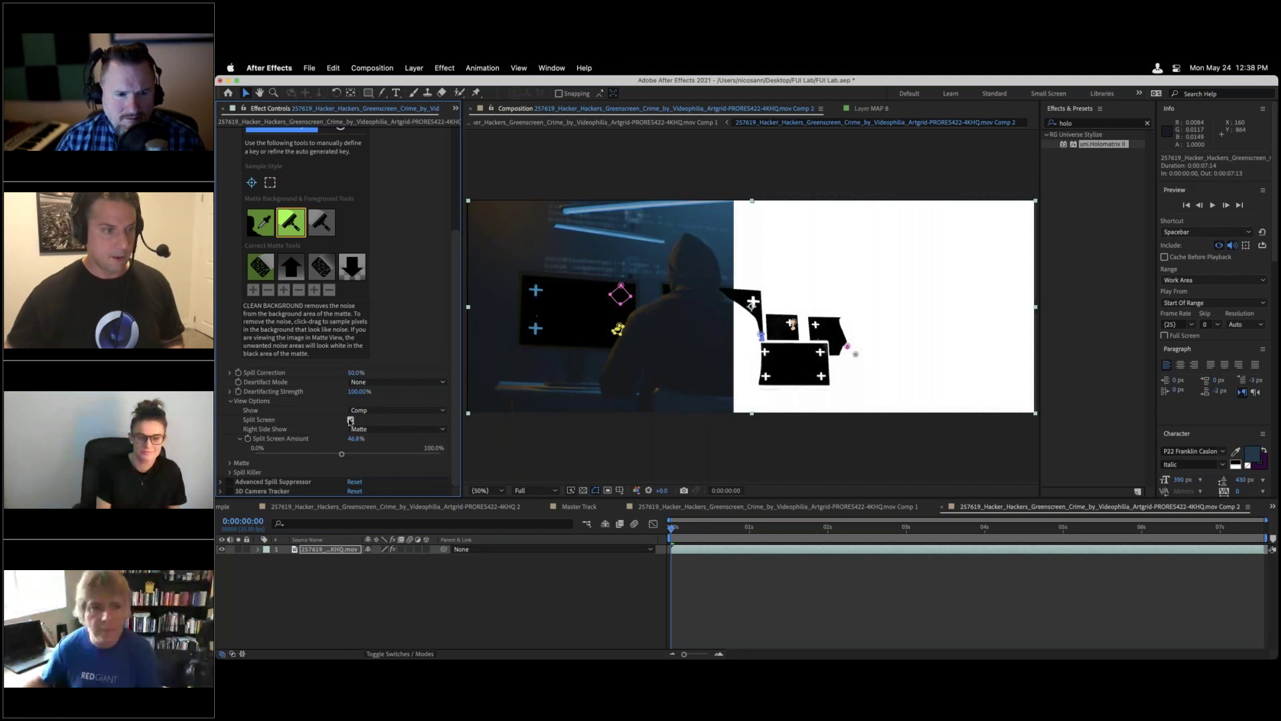
left_click(351, 420)
left_click(229, 401)
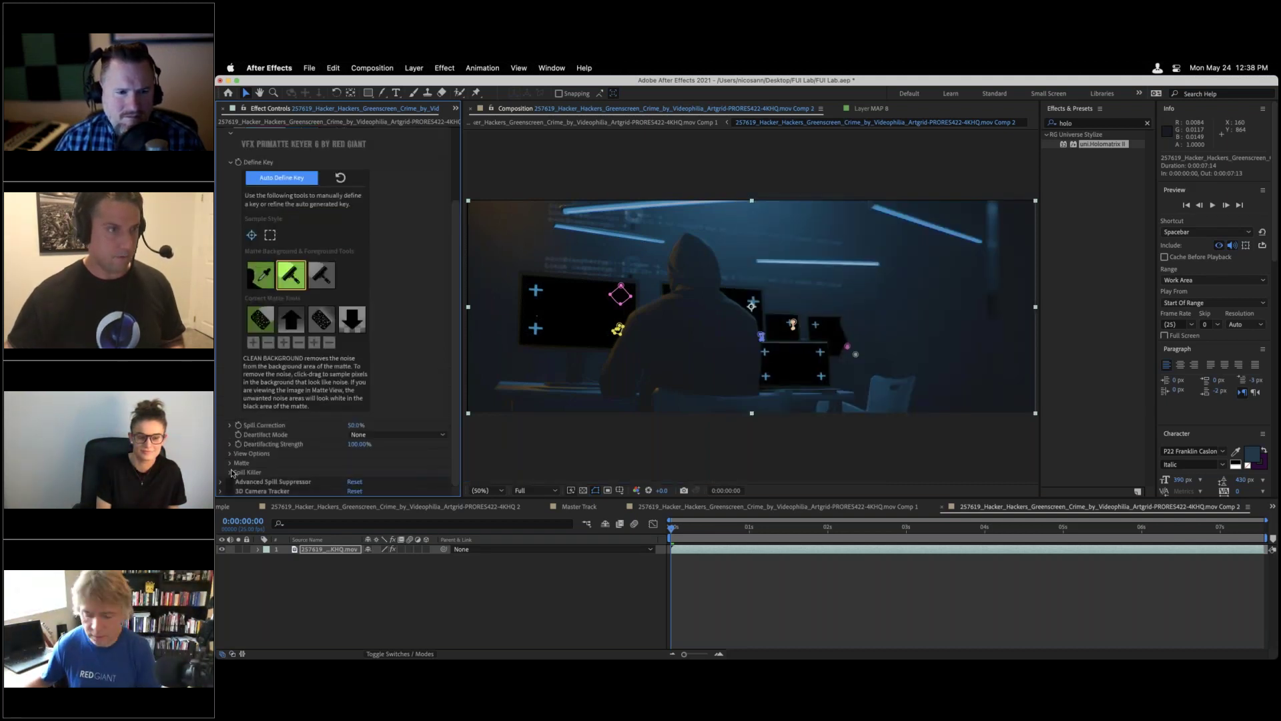
- Expand Spill Killer, switch it off and on to compare the green spill, and collapse it with the option enabled
left_click(230, 473)
scroll(272, 396, "down", 5)
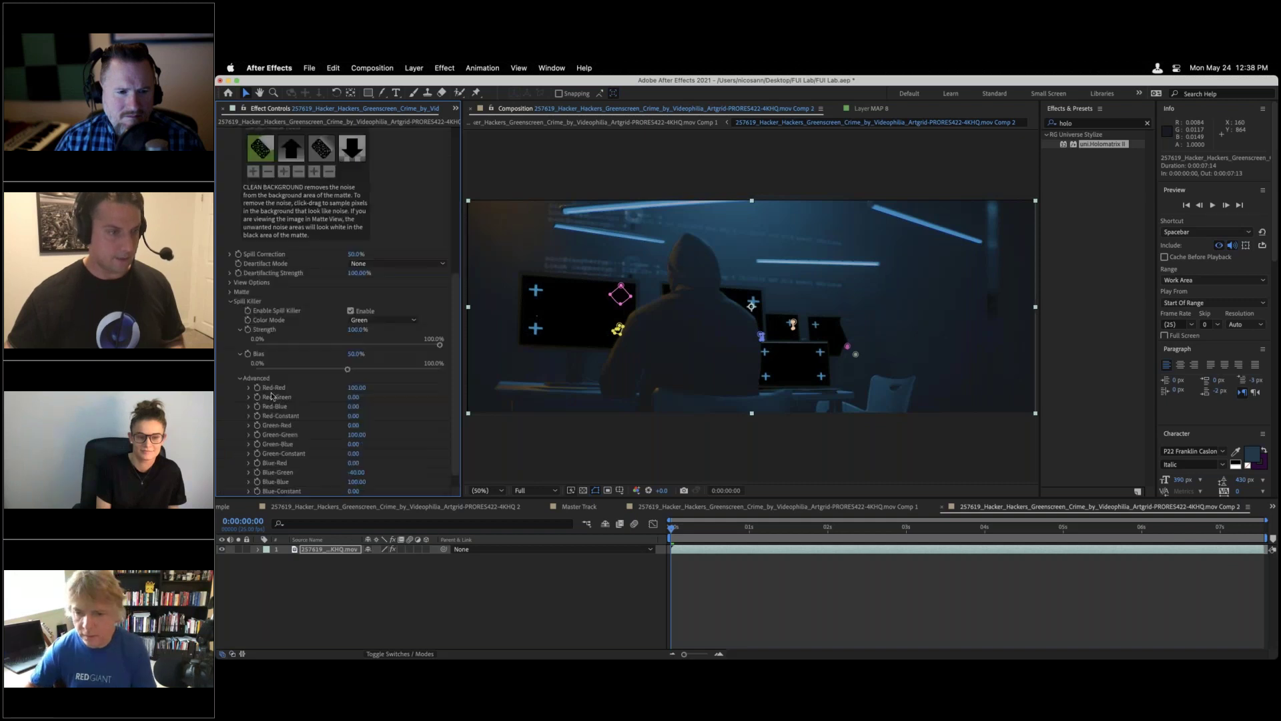
left_click(351, 311)
left_click(350, 311)
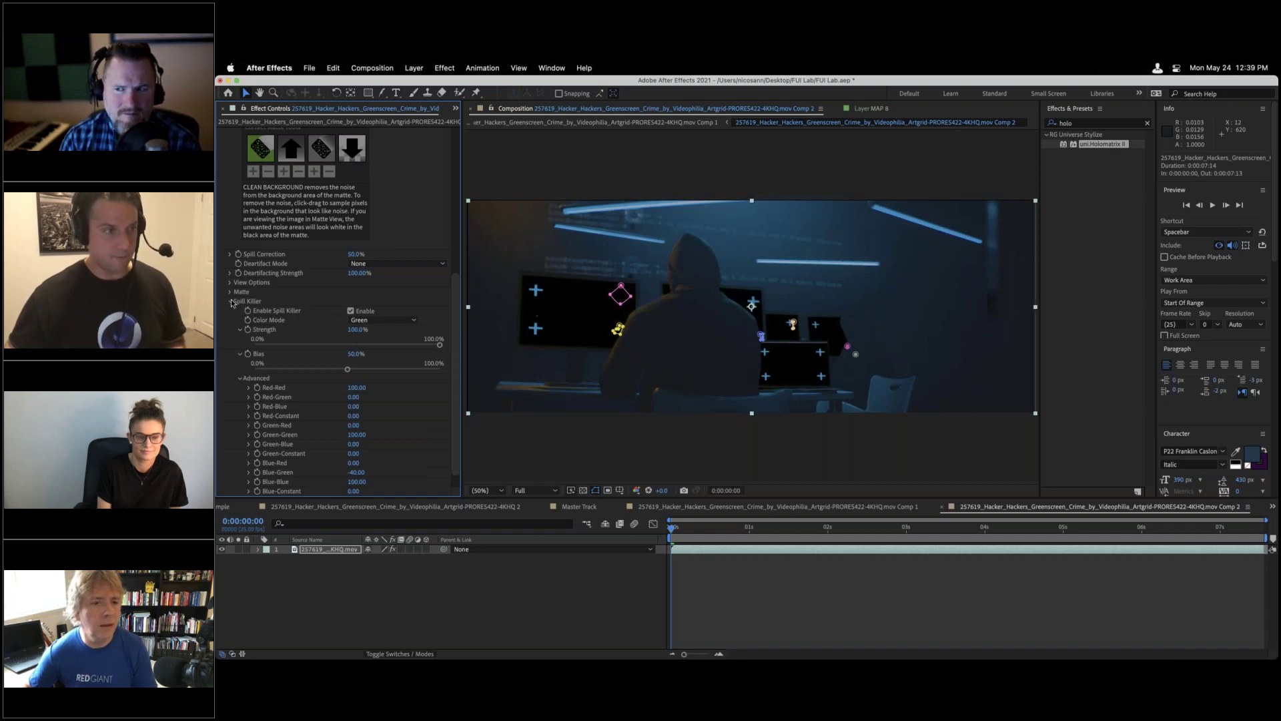
left_click(350, 311)
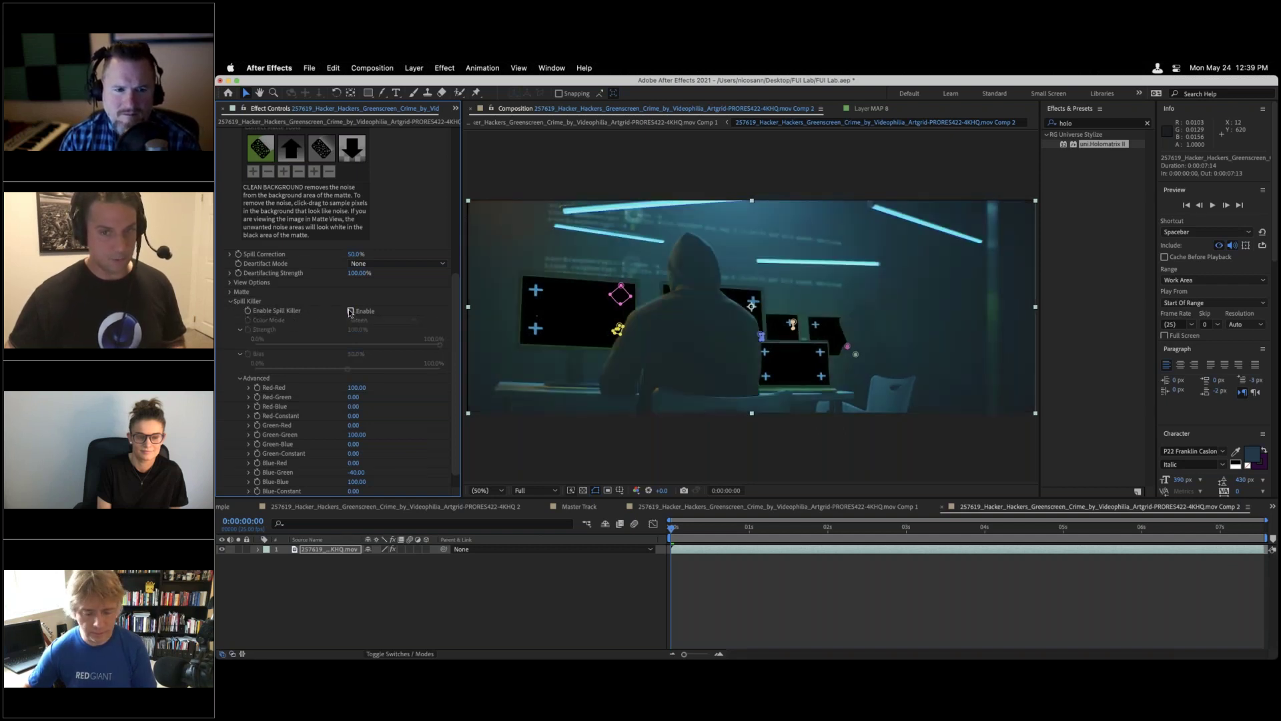
left_click(351, 311)
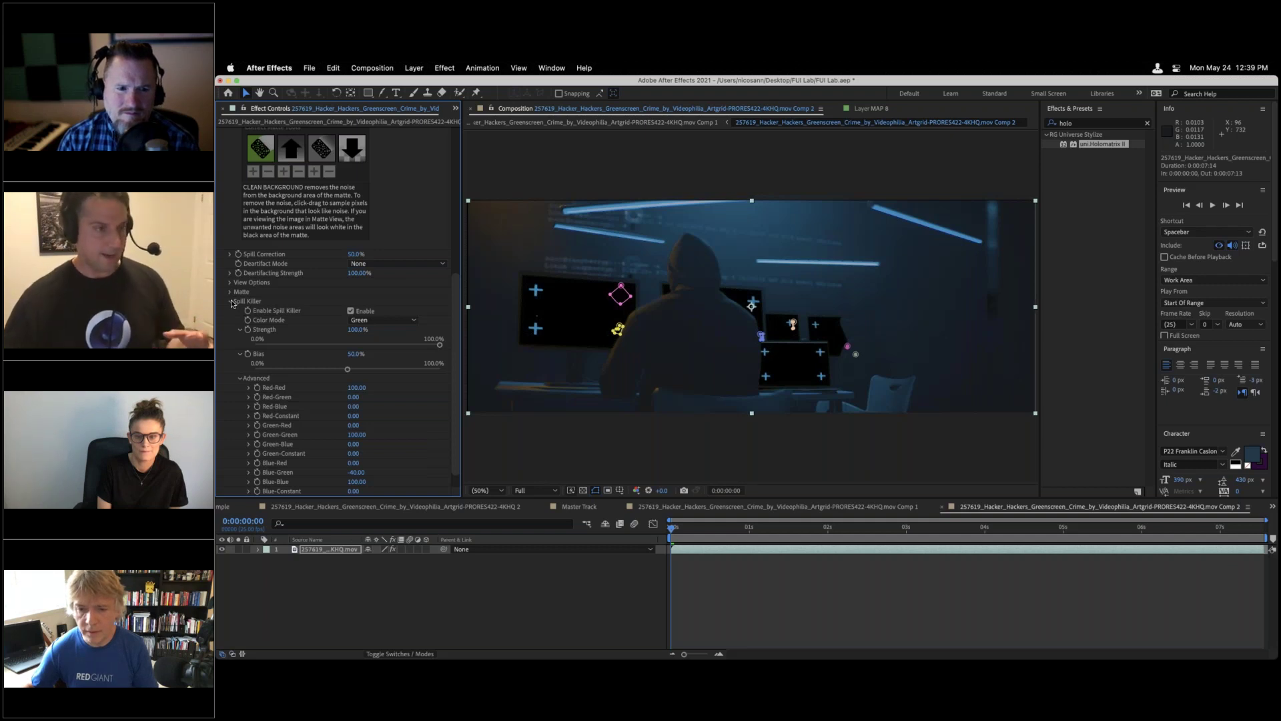
left_click(231, 302)
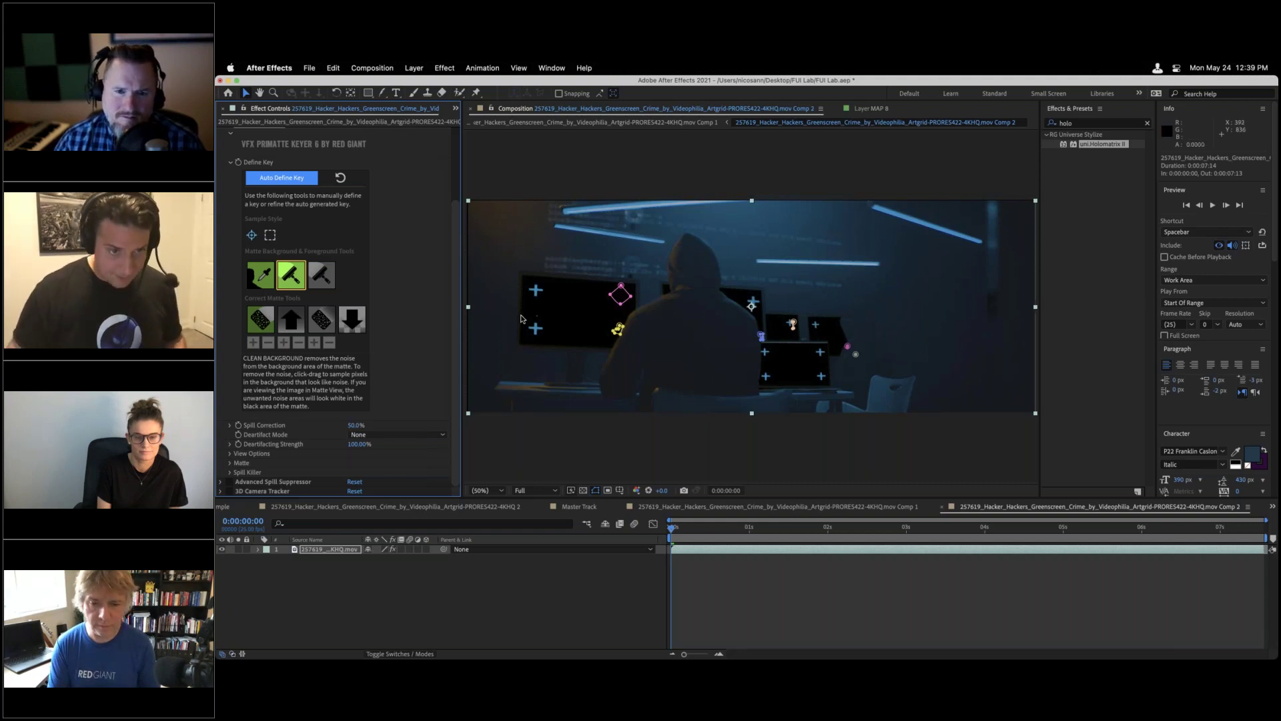
- Inspect the keyed edges and tracking crosses of the large monitor beside the hooded figure at 200% zoom
key("period")
key("period")
key("period")
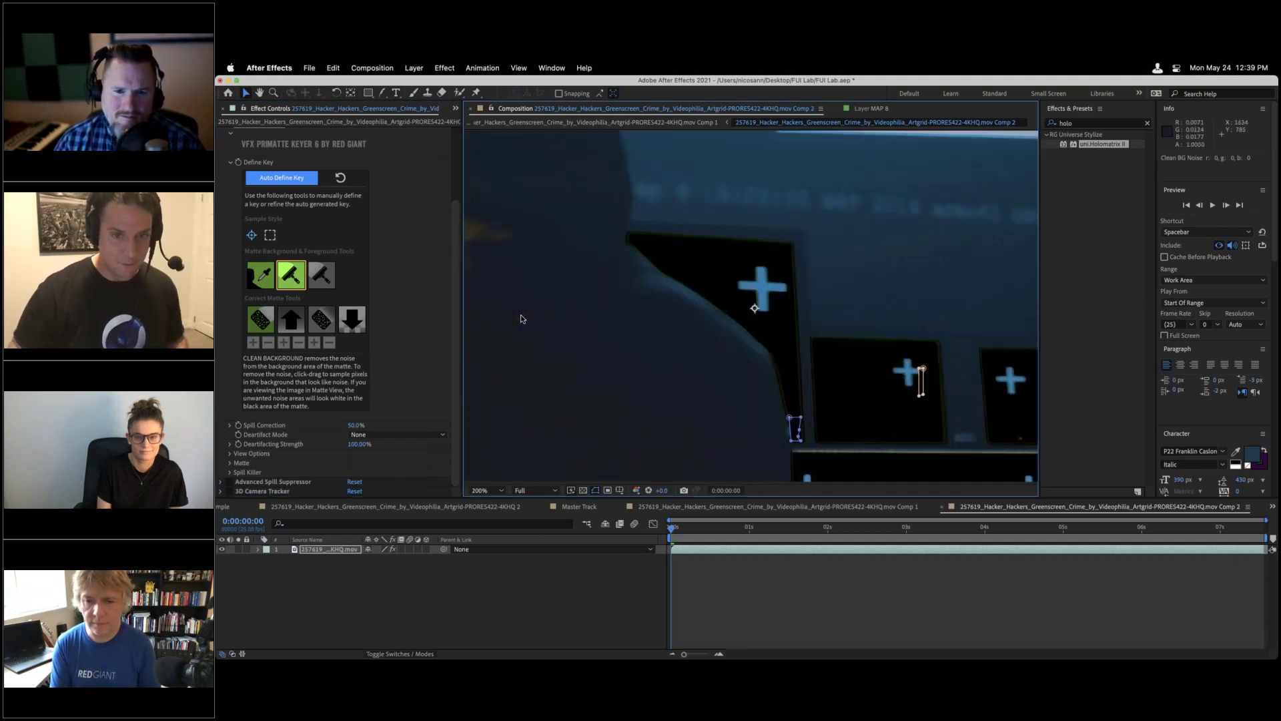
left_click_drag(575, 300, 881, 314)
key("v")
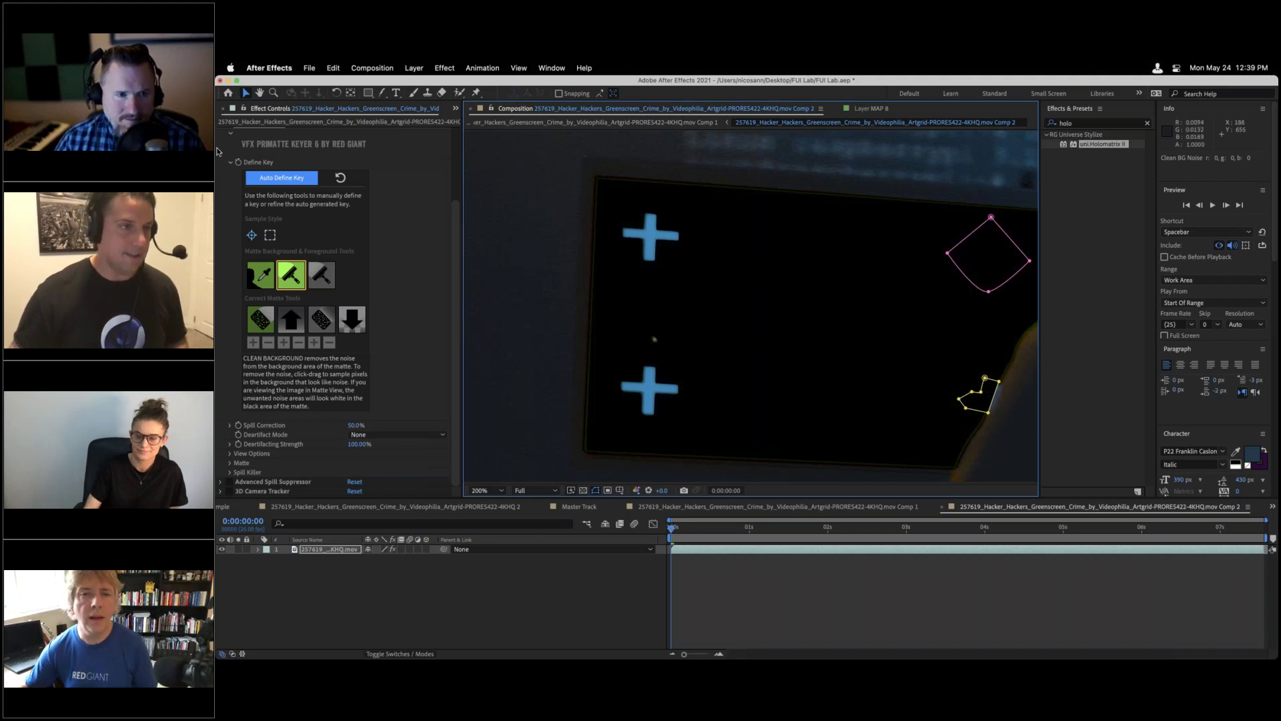
- Collapse Primatte Keyer 6, enable Advanced Spill Suppressor and fit the whole composition in the viewer
scroll(221, 201, "up", 3)
left_click(221, 217)
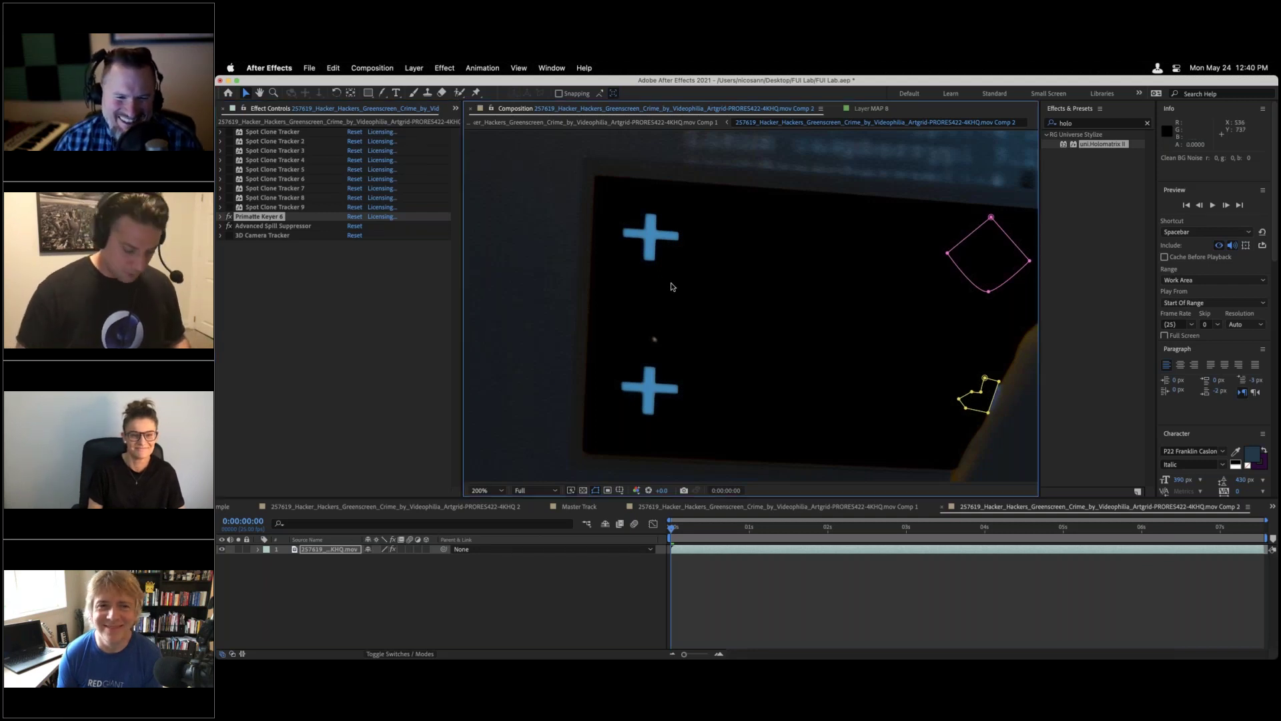
key("shift+slash")
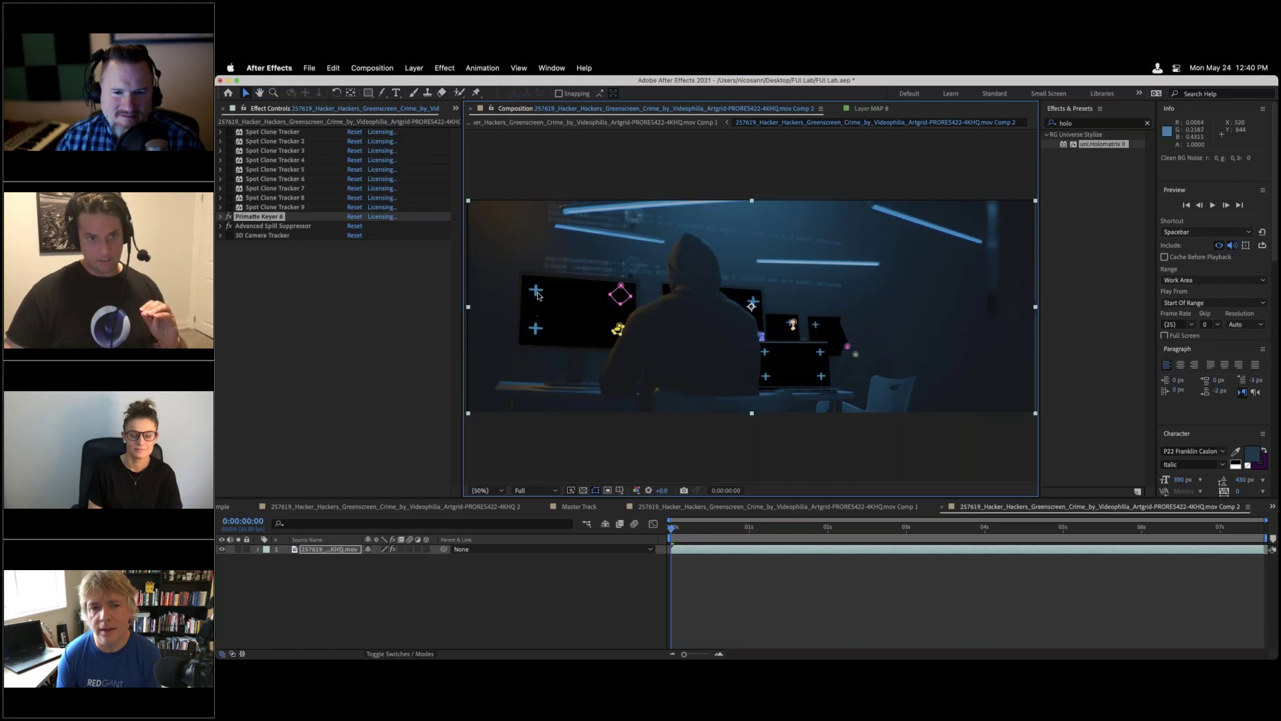
- Go to 0:00:02:08 and enable all nine Spot Clone Tracker effects on the footage layer to remove the monitors' tracking crosses
left_click(853, 529)
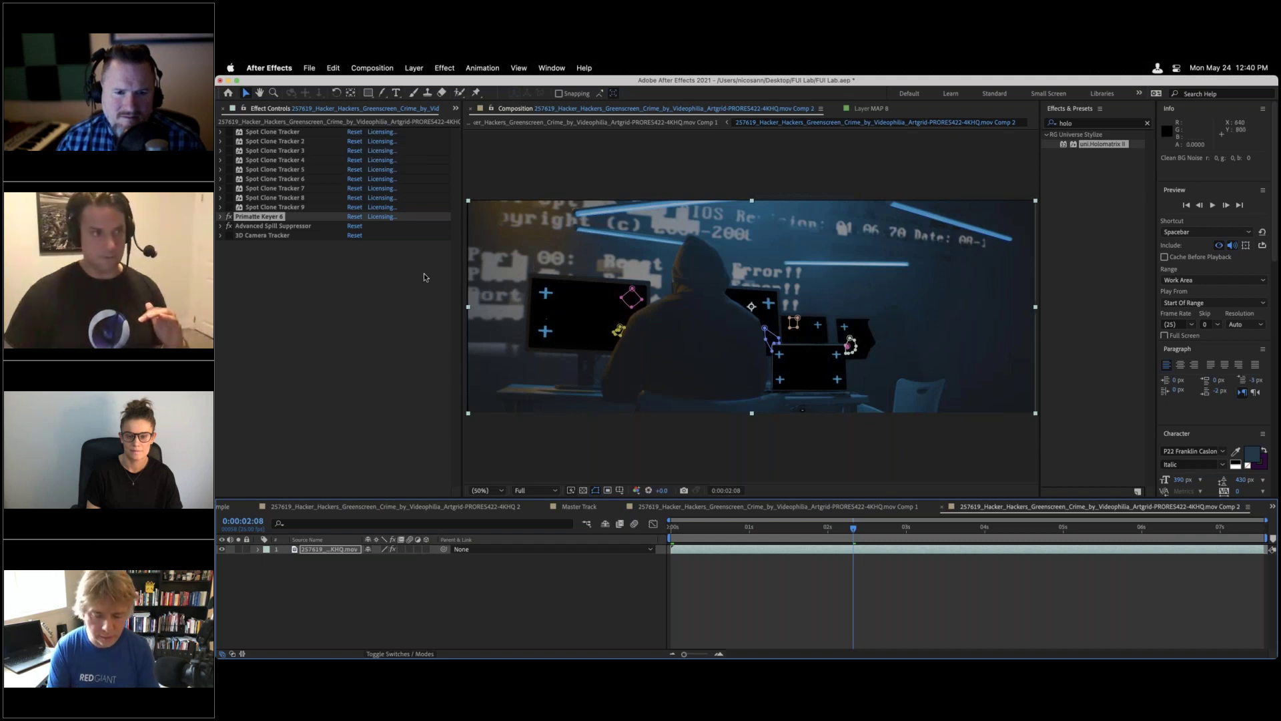
left_click_drag(229, 133, 230, 207)
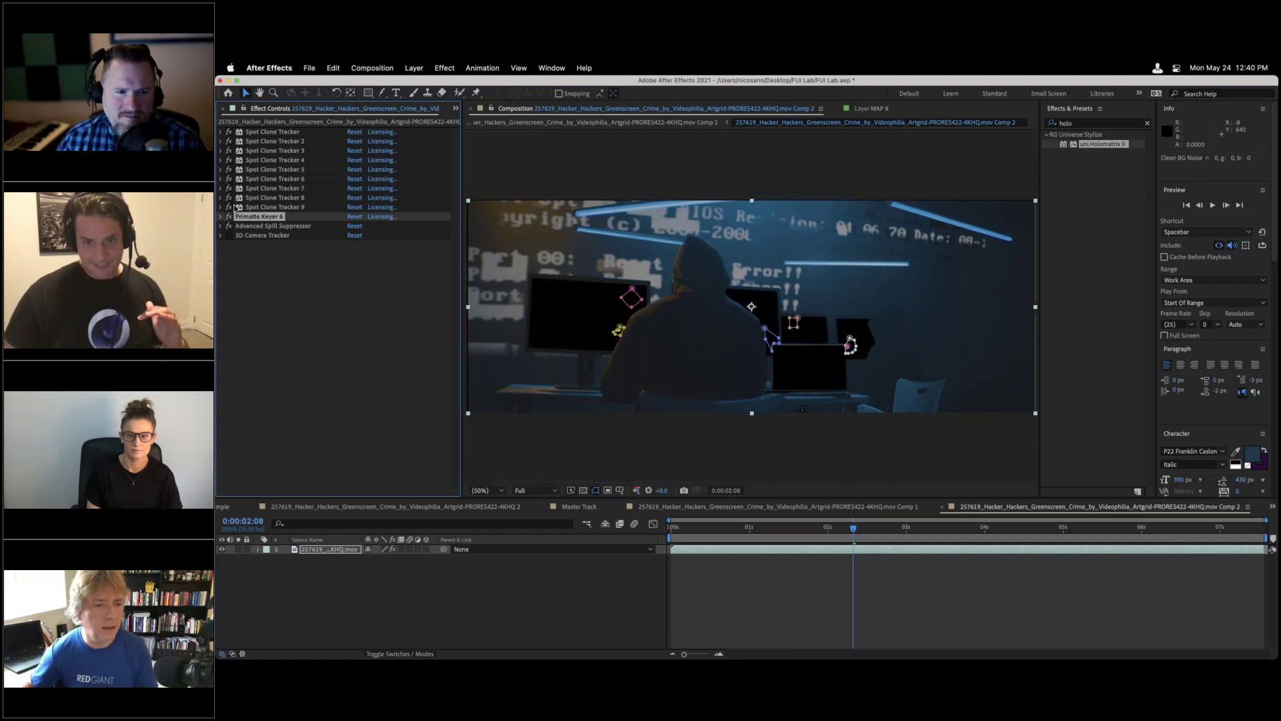
left_click(294, 291)
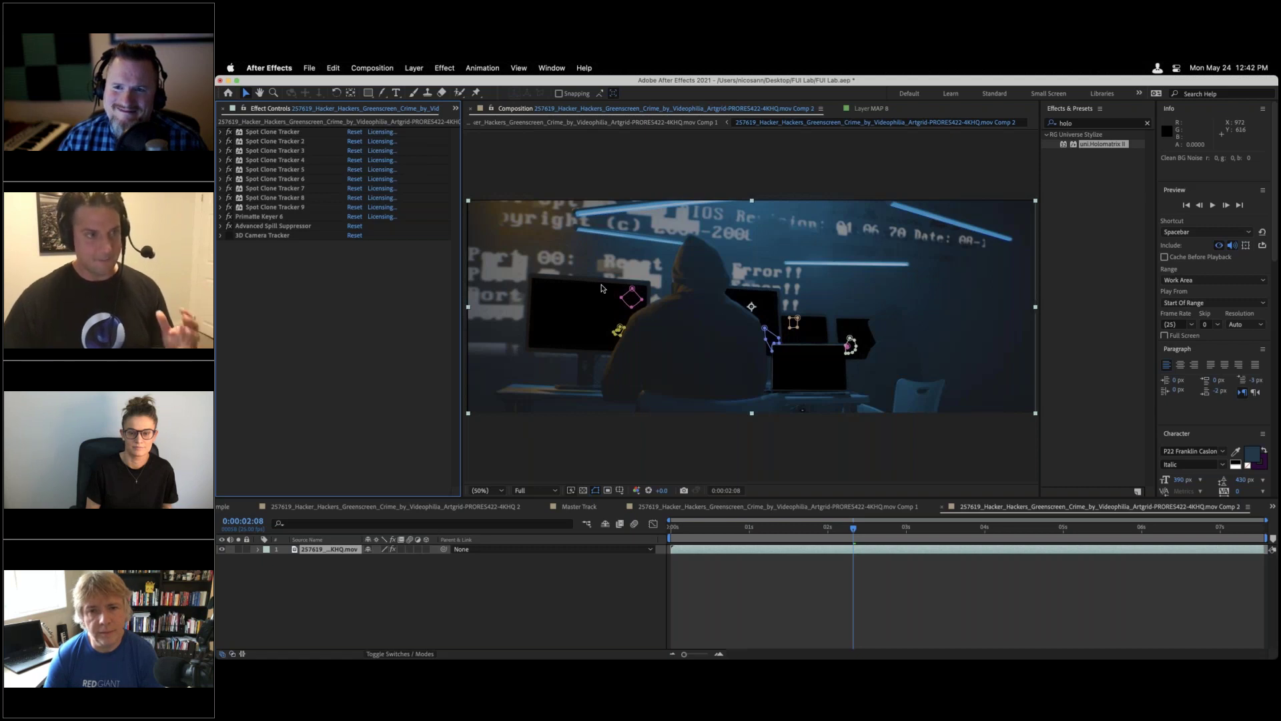
- Enable the 3D Camera Tracker effect, check the composition's View Options with all layer controls on, and select the tracker
left_click(229, 235)
left_click(264, 236)
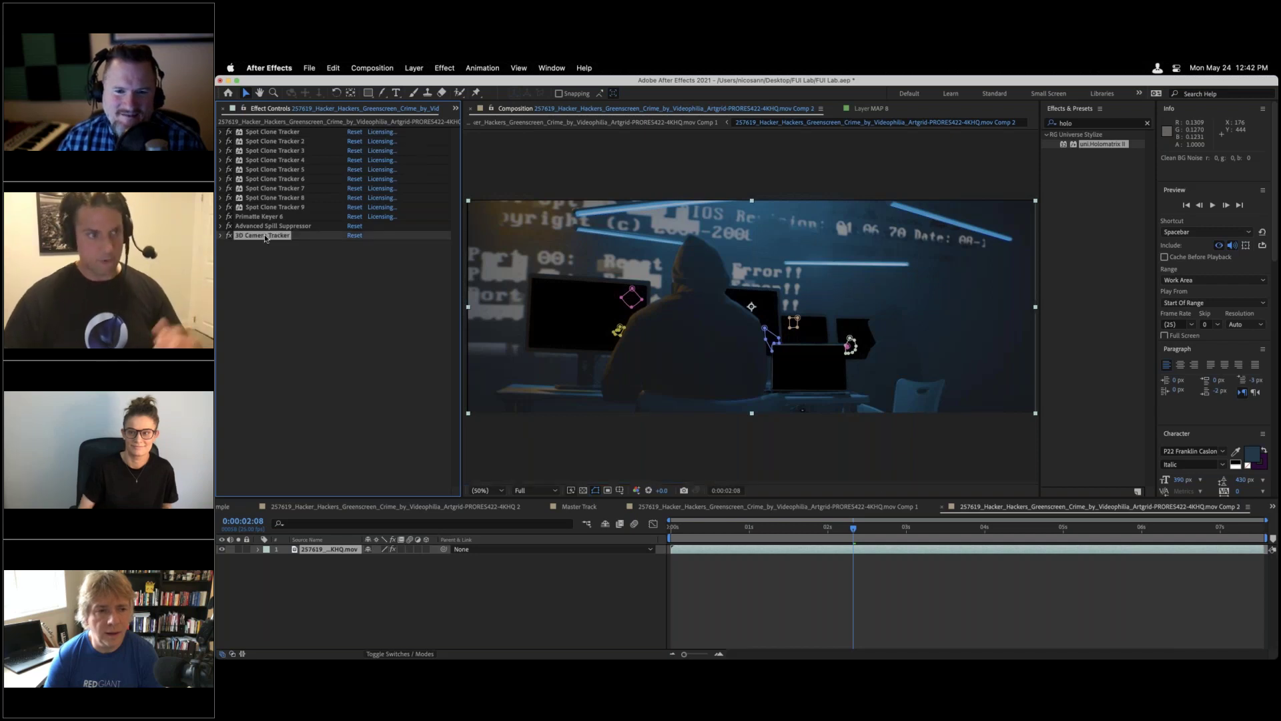
left_click(271, 267)
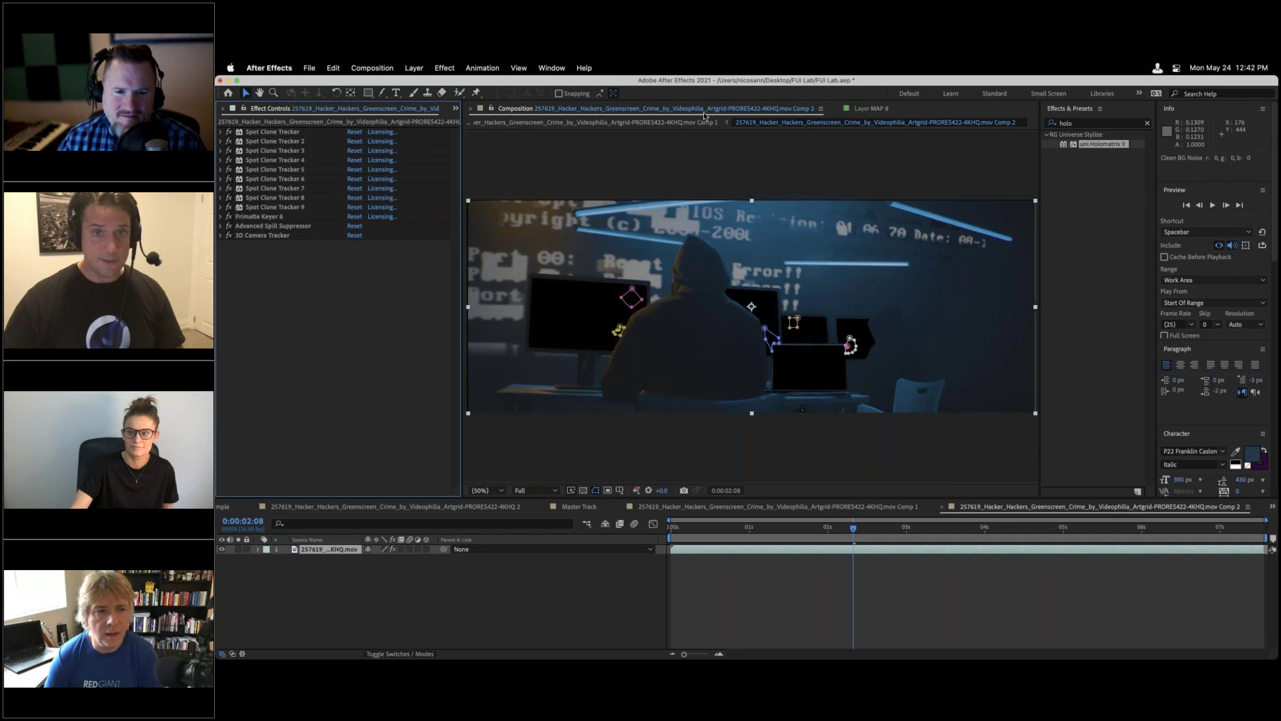
left_click(820, 108)
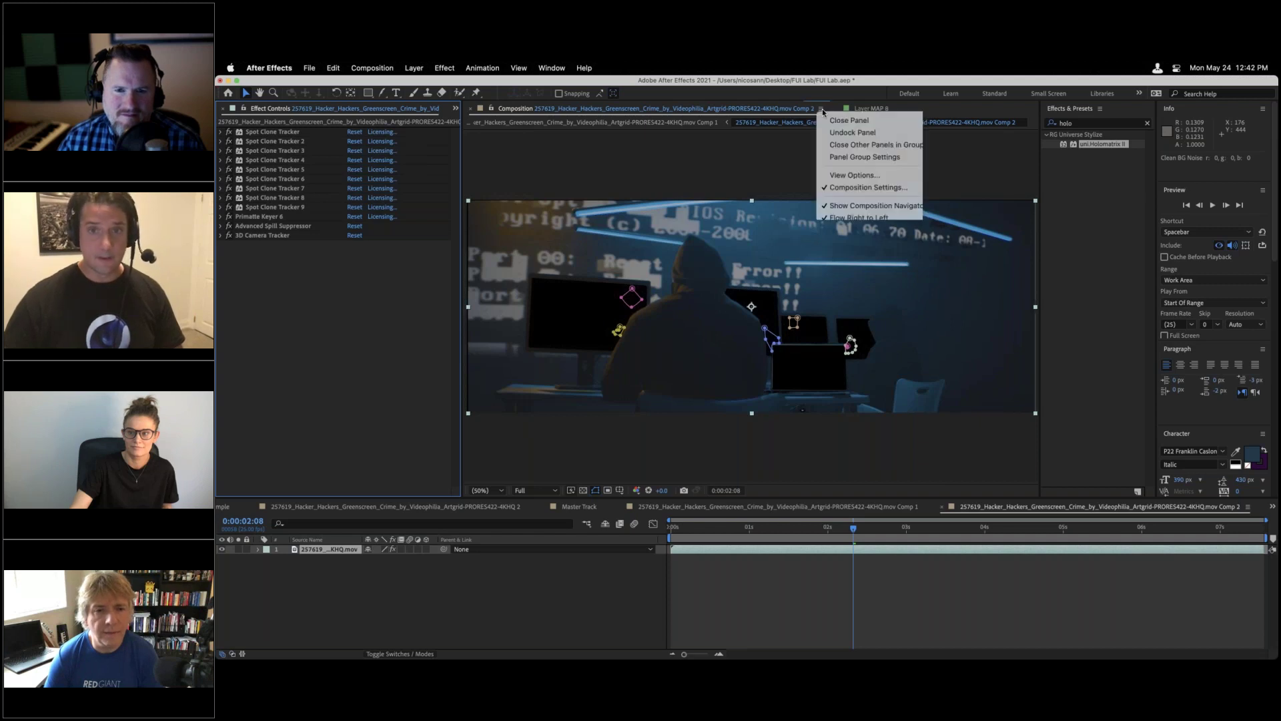
left_click(854, 175)
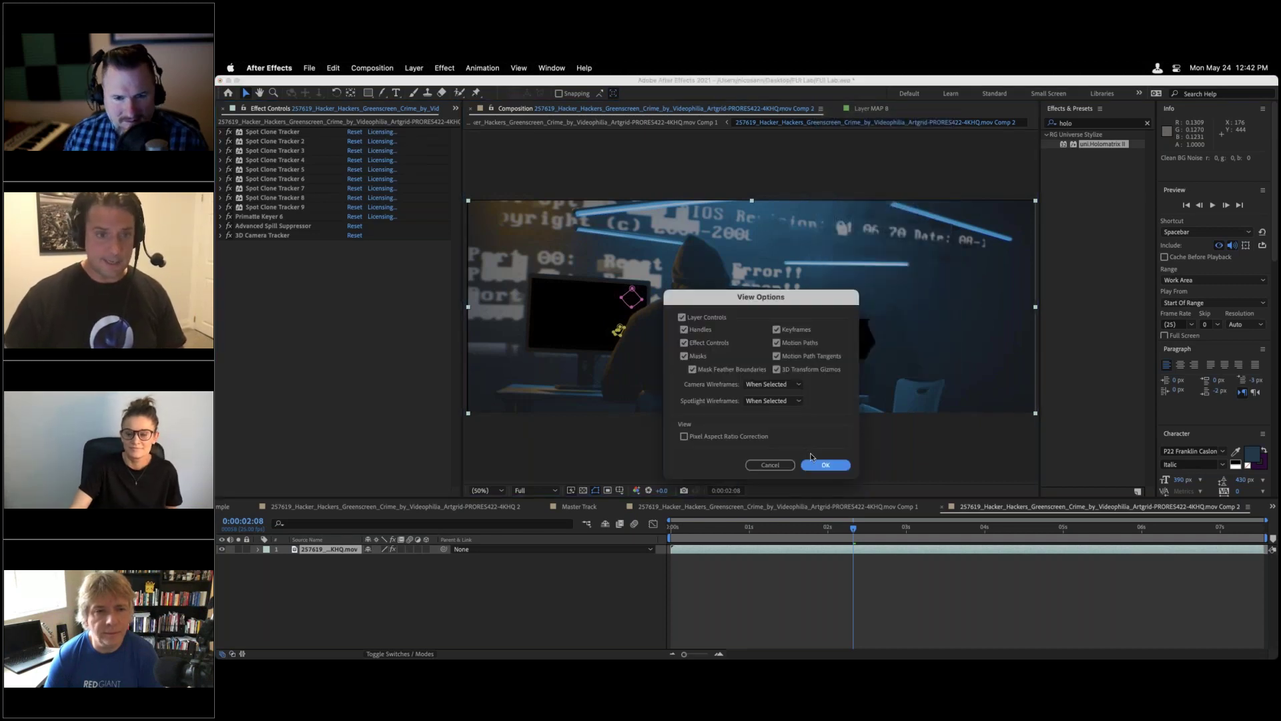
left_click(813, 463)
left_click(262, 235)
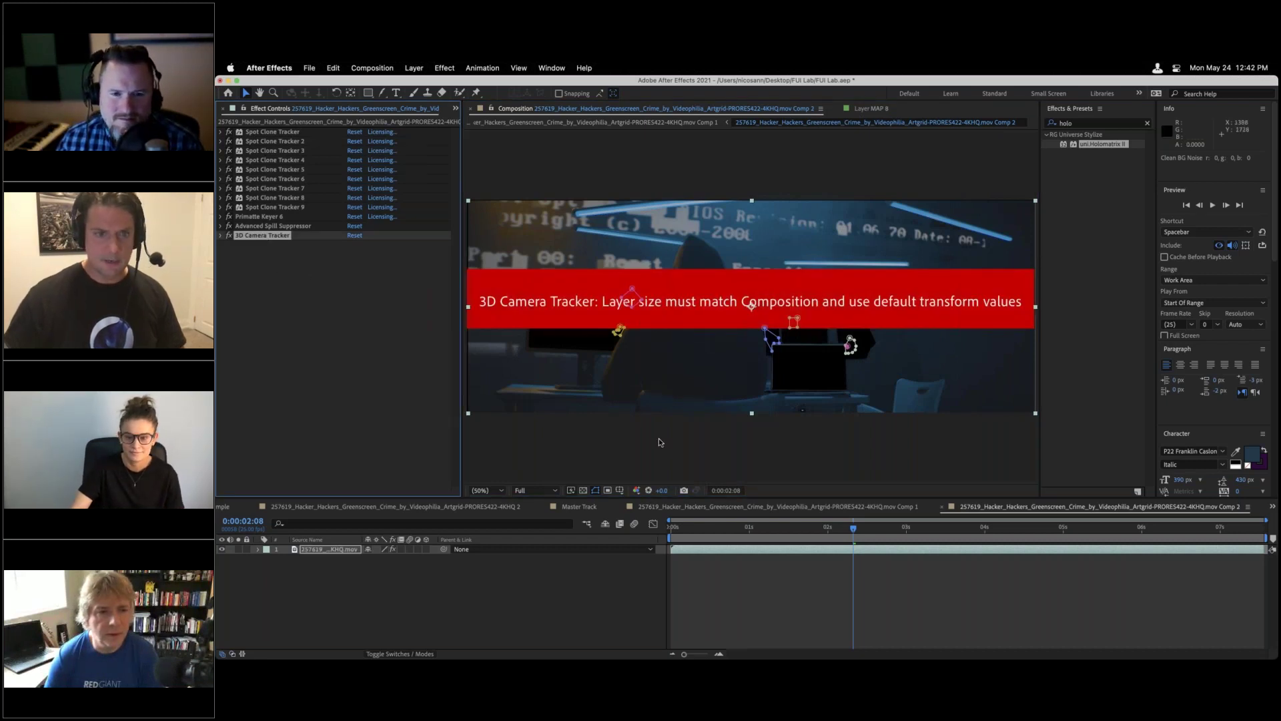
- Zoom the composition out to 25% and reset the footage layer's Position to 2048, 768
key("comma")
key("comma")
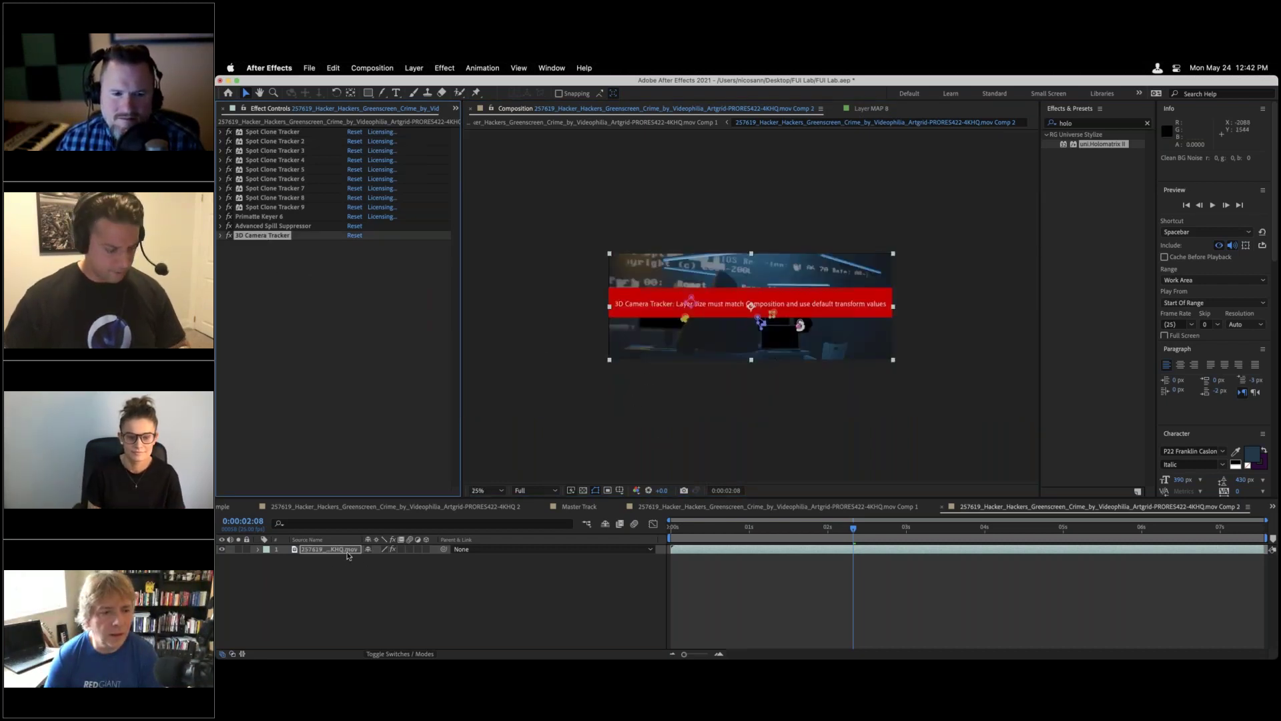
key("p")
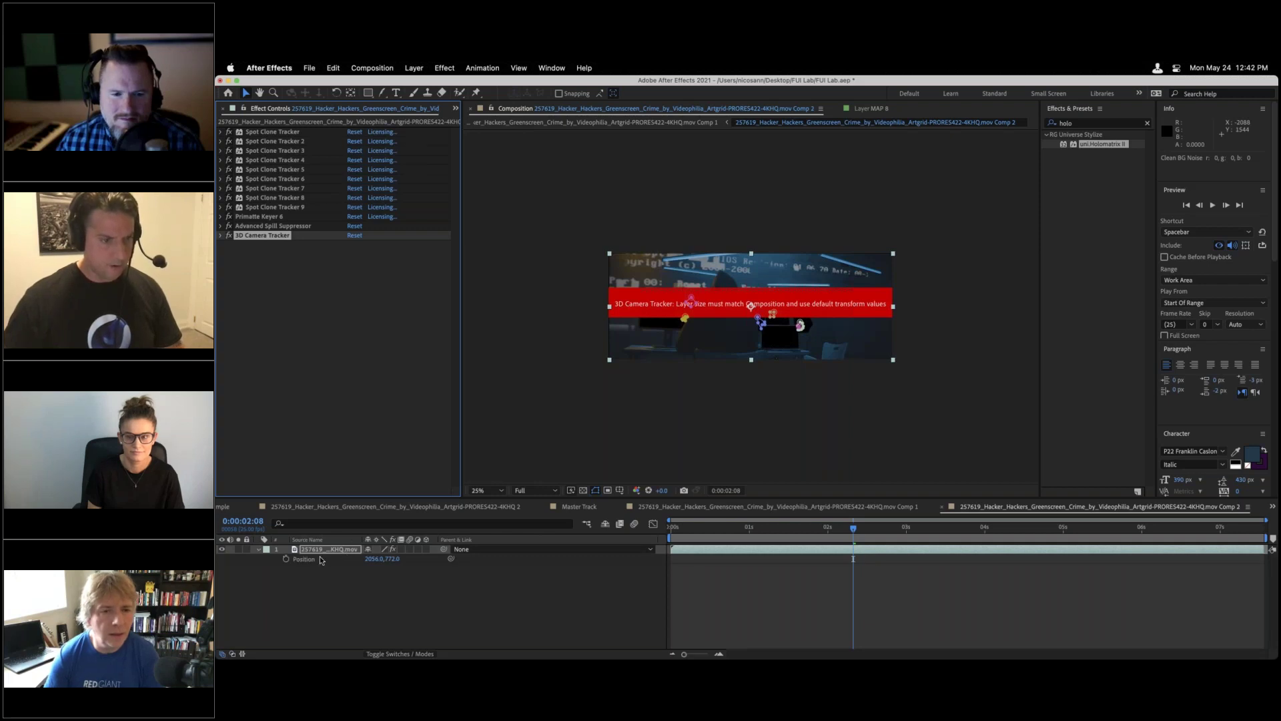
right_click(321, 560)
left_click(352, 585)
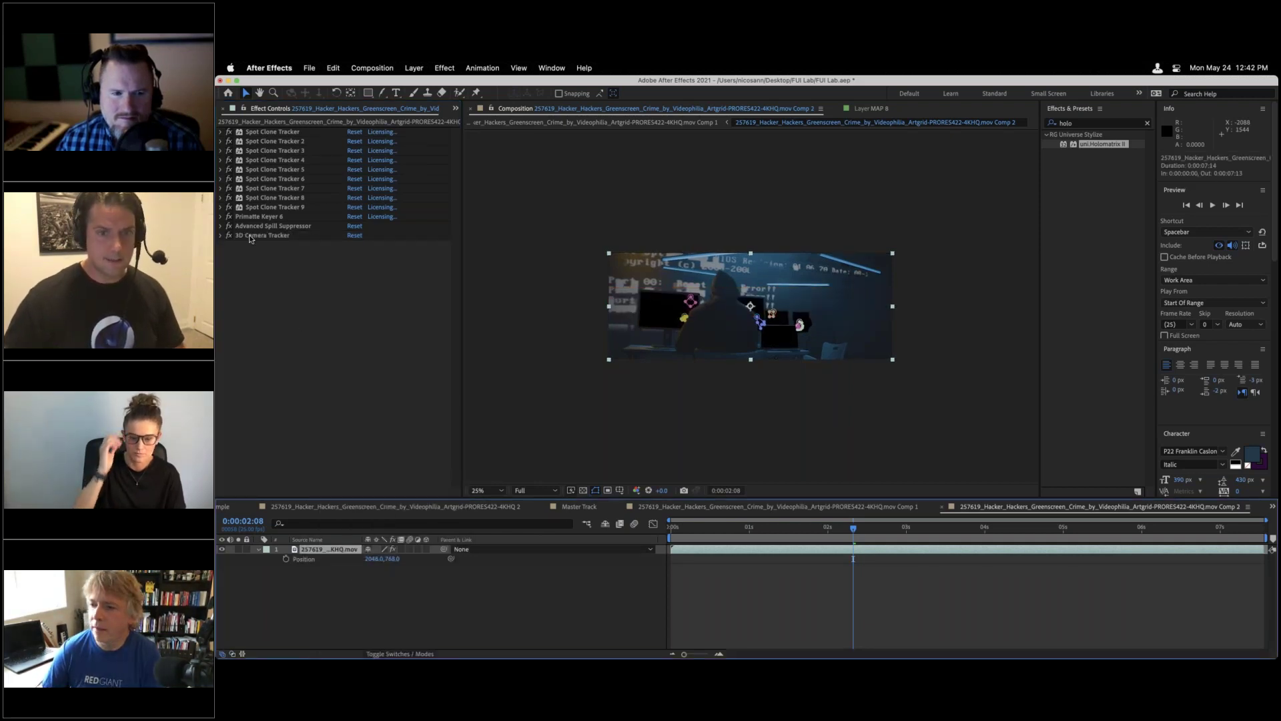
- Bring up the project's item list in place of the effect controls and open the Track GreenScreen Example composition
left_click(253, 236)
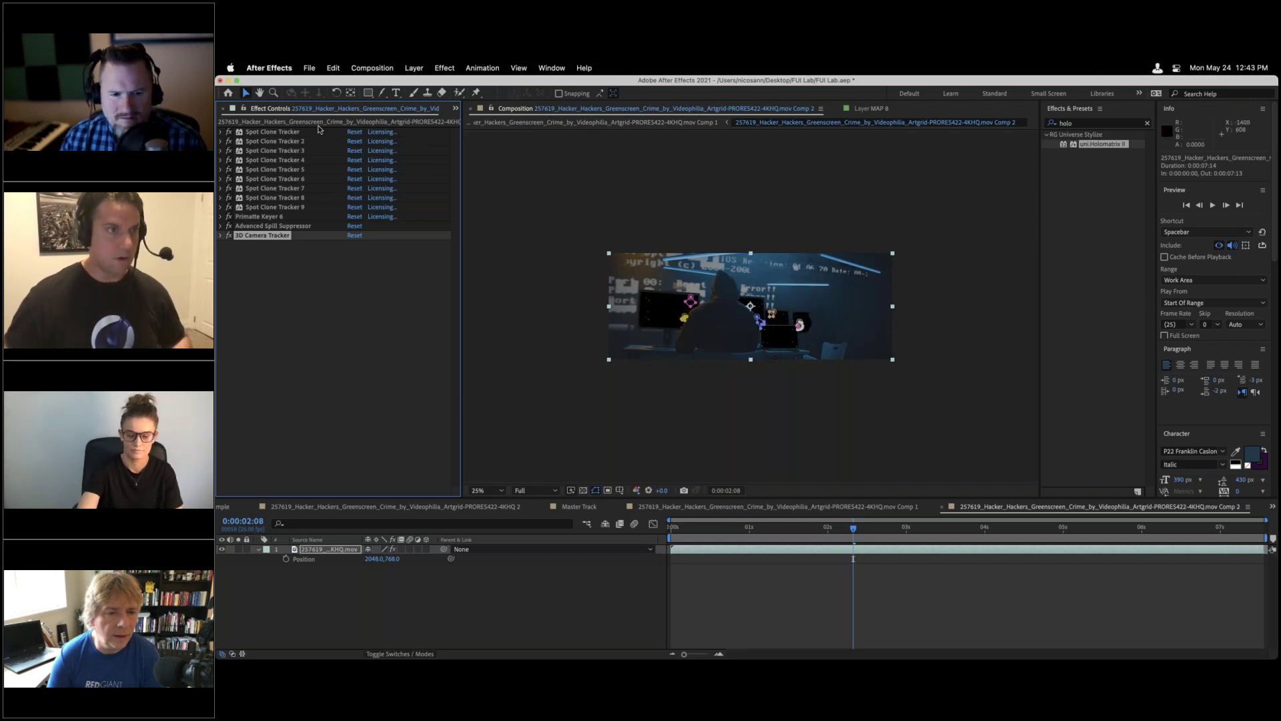
left_click(454, 109)
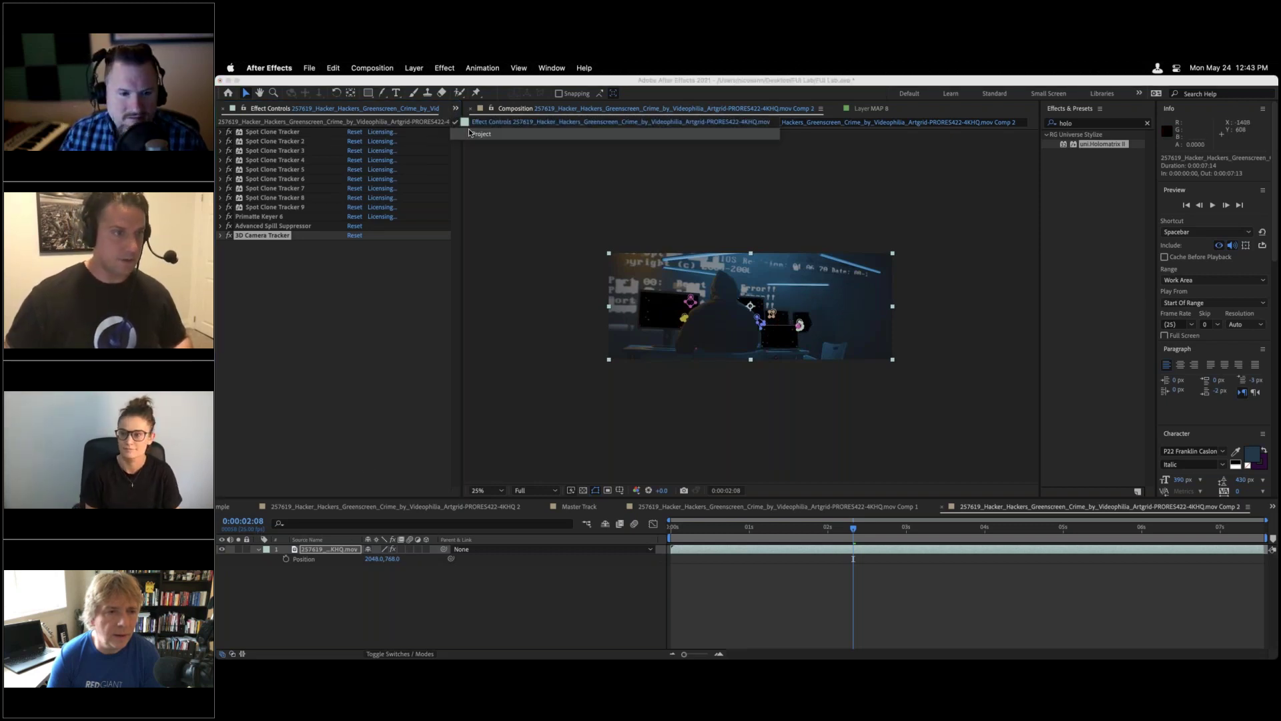
left_click(475, 133)
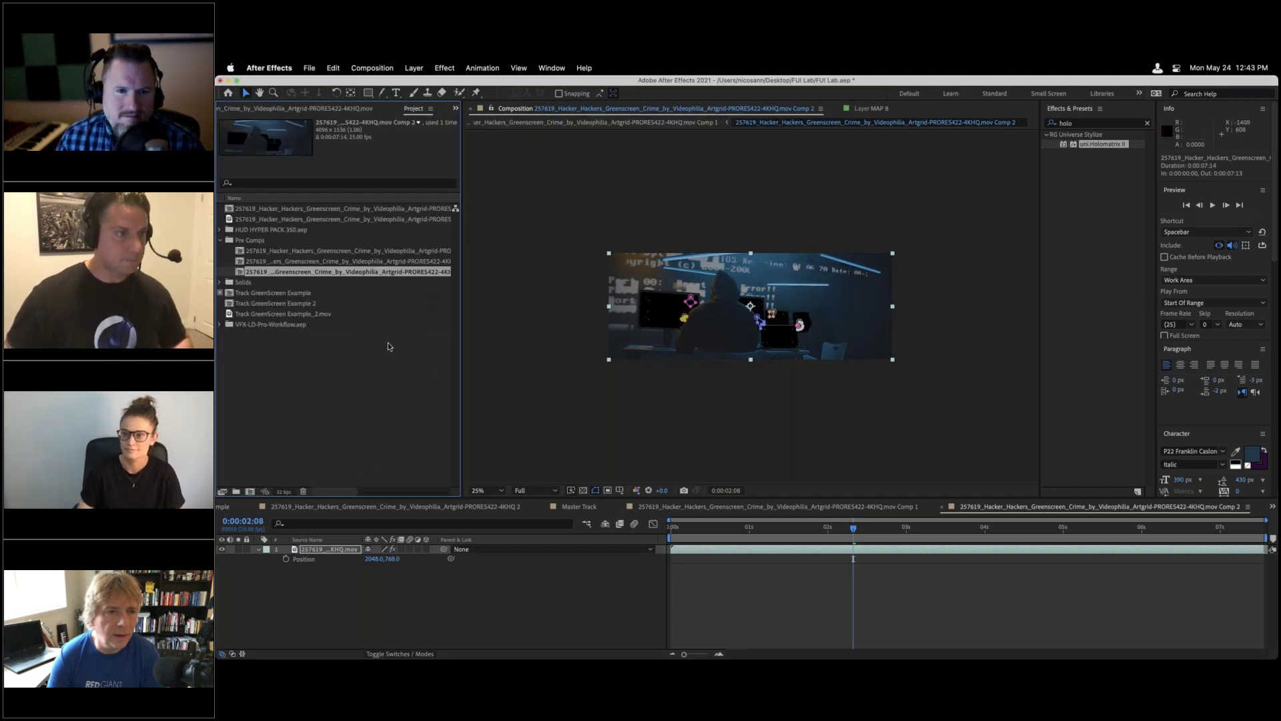
double_click(234, 294)
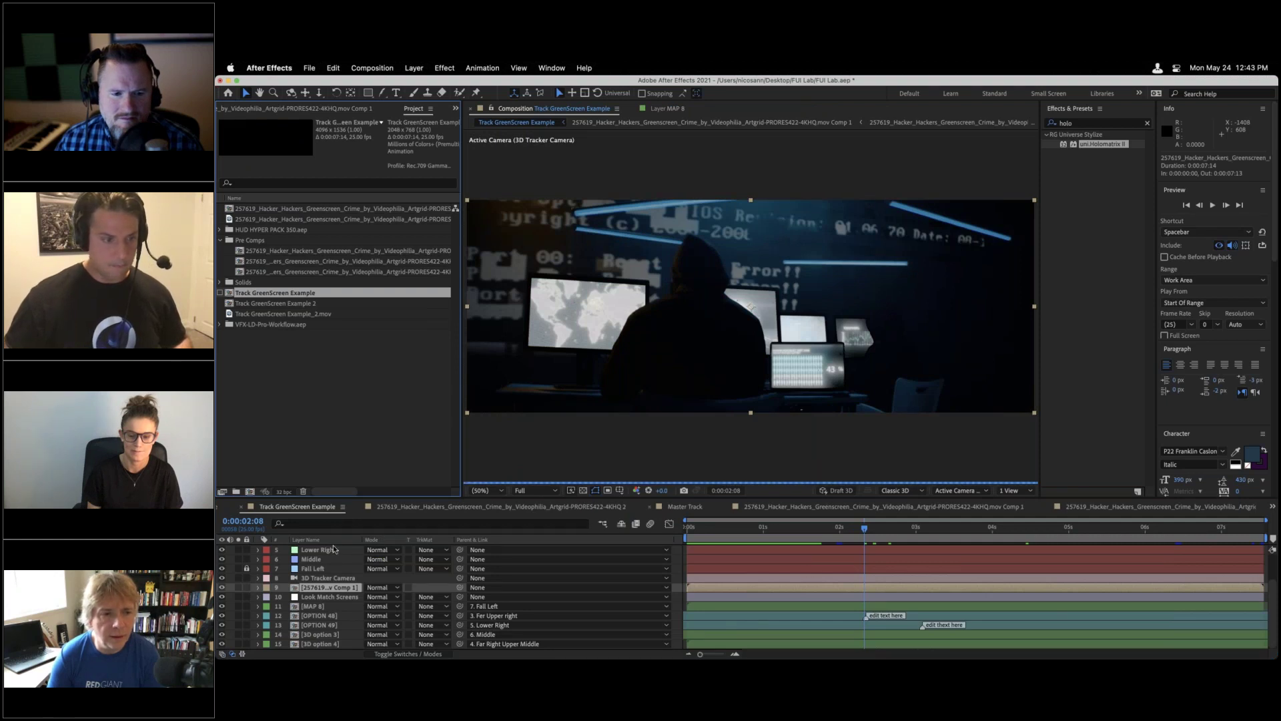
- Reveal the 3D Tracker Camera layer's keyframed properties for inspection and collapse them again
scroll(329, 578, "up", 3)
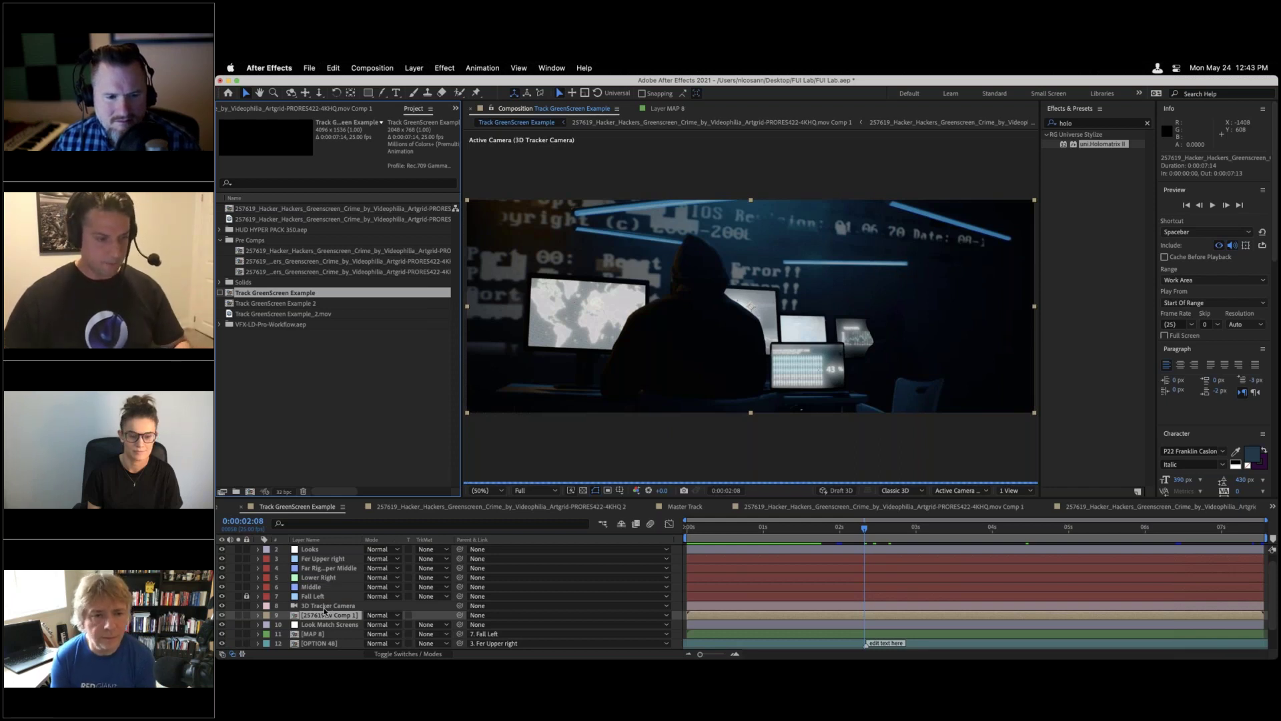
left_click(324, 607)
key("u")
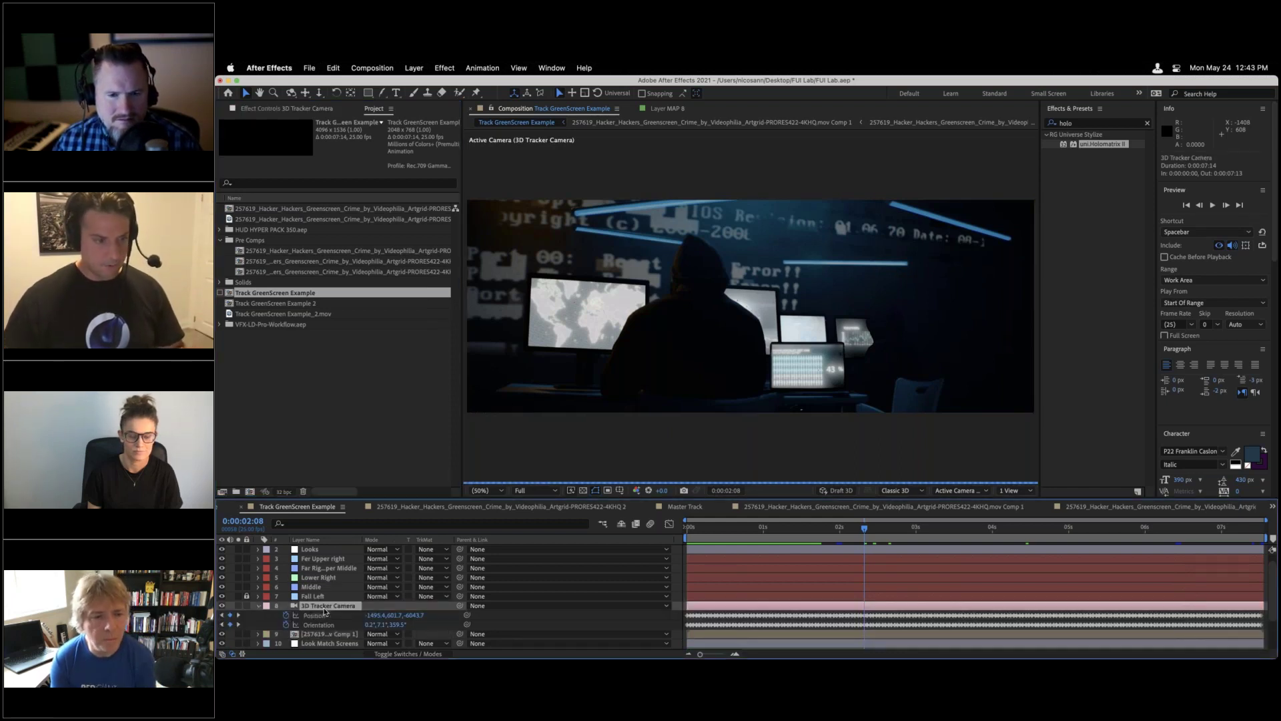
key("u")
- Select the Middle, Lower Right, Far Right Upper Middle and Far Upper right nulls one by one to see which monitor each tracks
left_click(316, 588)
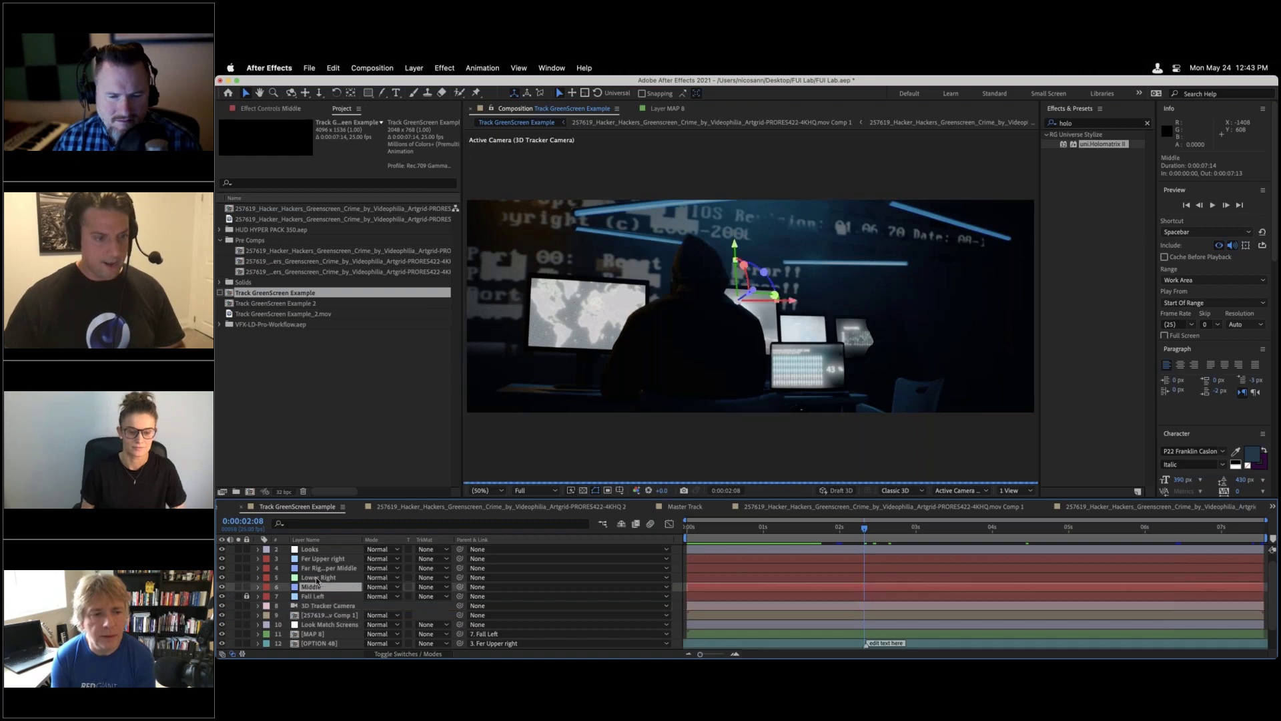
left_click(319, 577)
left_click(320, 568)
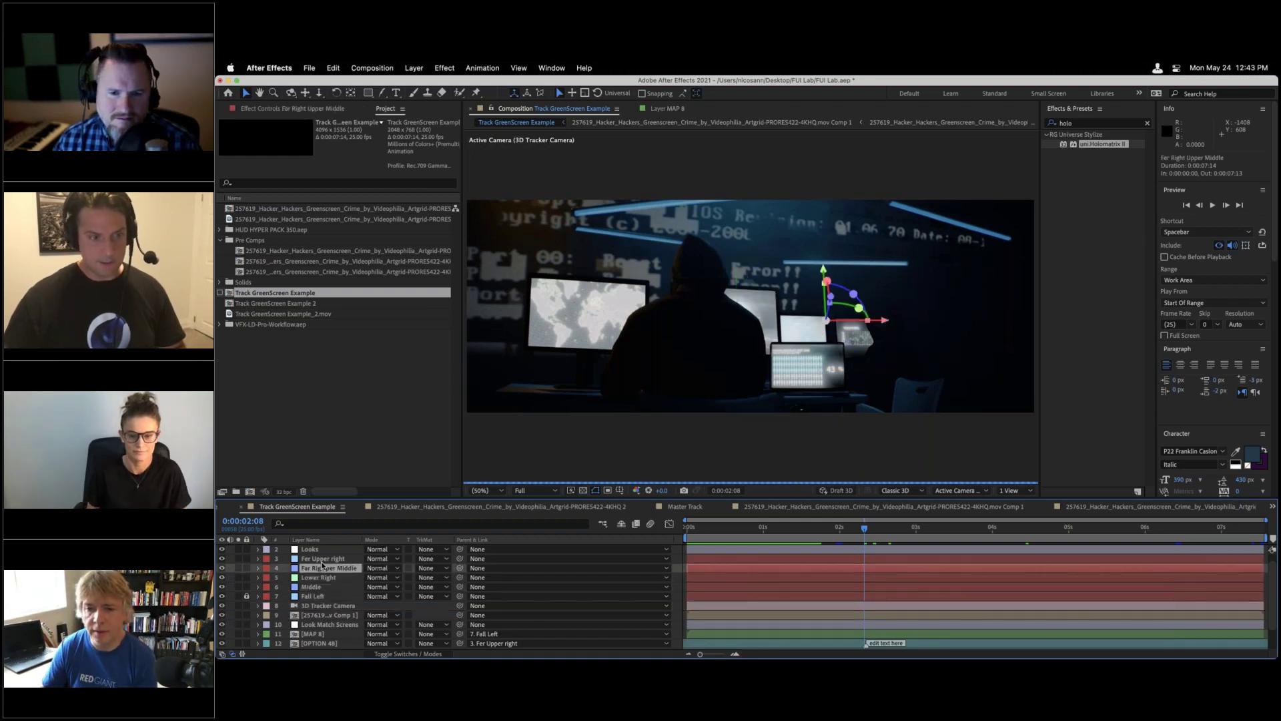
left_click(313, 559)
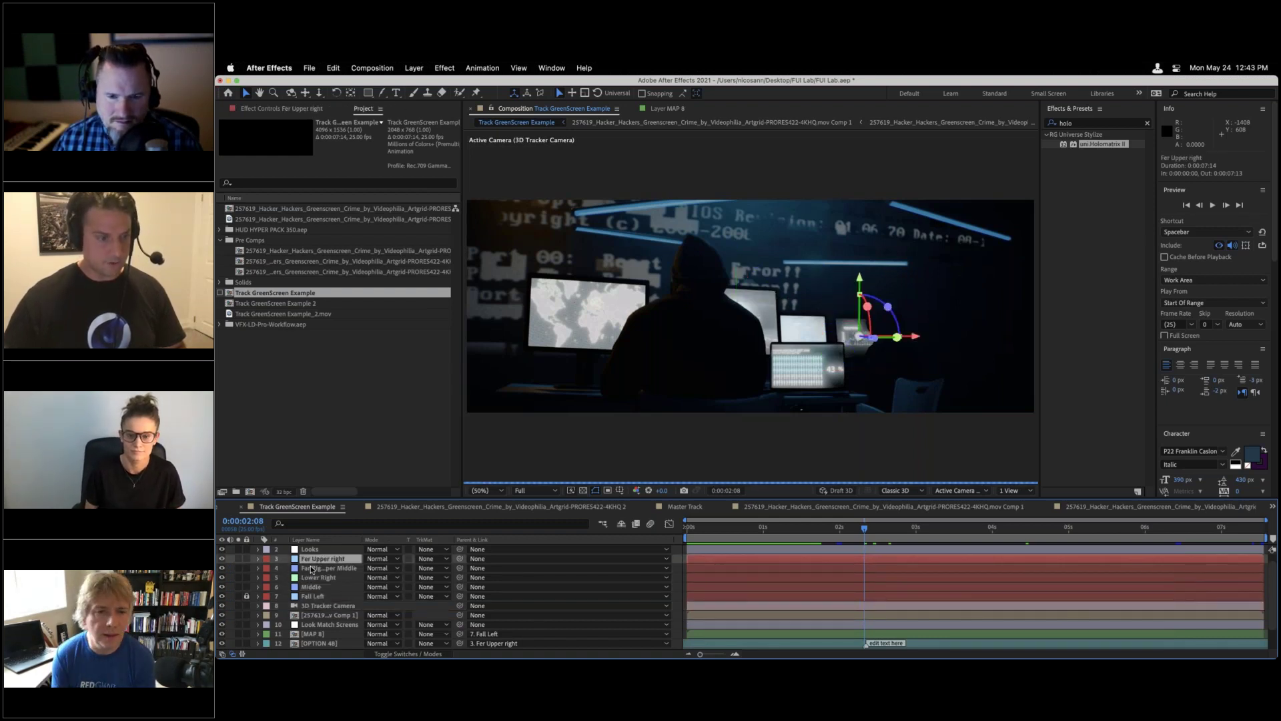
left_click(312, 569)
left_click(315, 578)
left_click(318, 588)
left_click(319, 596)
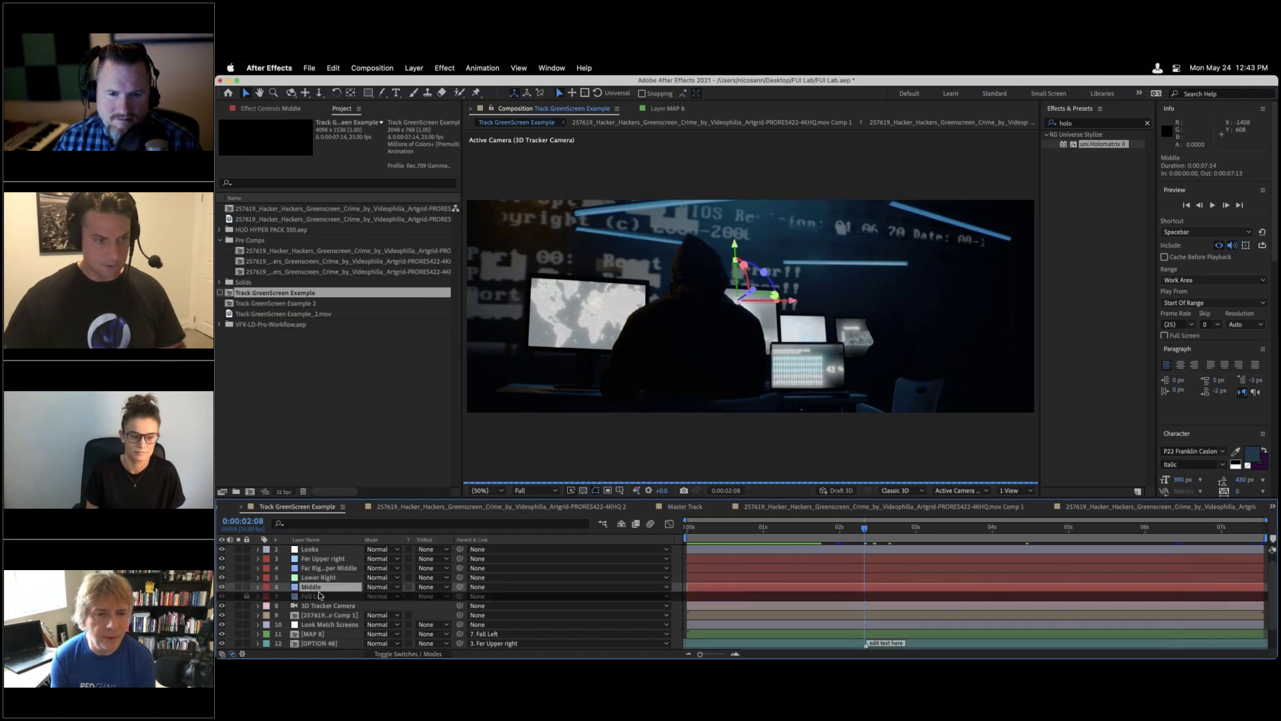
left_click(318, 587)
left_click(317, 577)
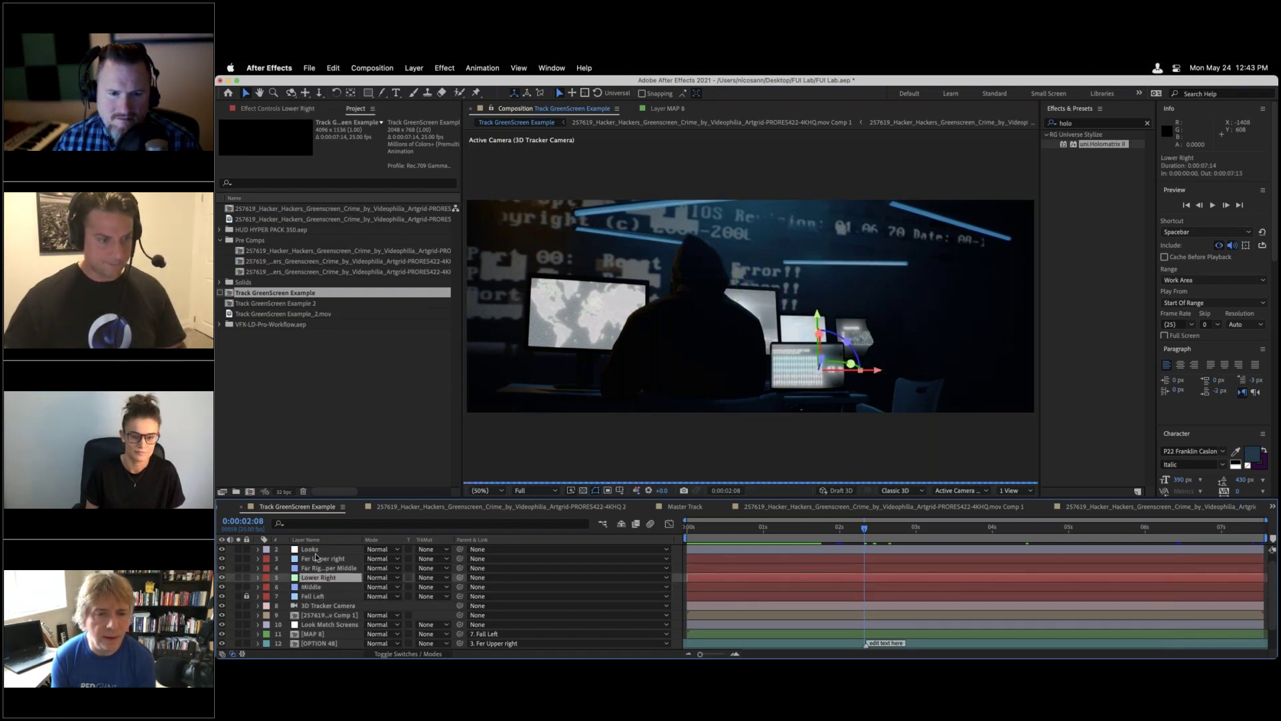
left_click(317, 559)
- Go to 0:00:03:16, show the effects on the Look Match Screens layer and expand the Color Link settings
left_click_drag(753, 528, 966, 535)
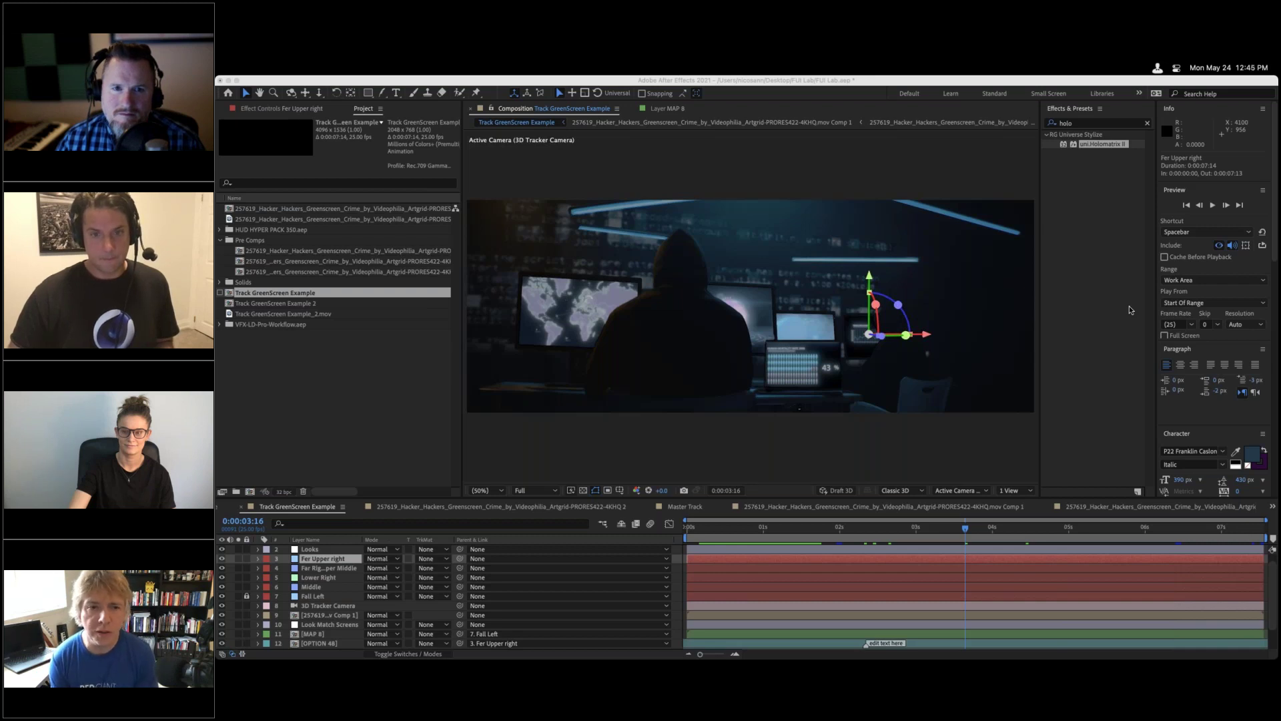
left_click(707, 452)
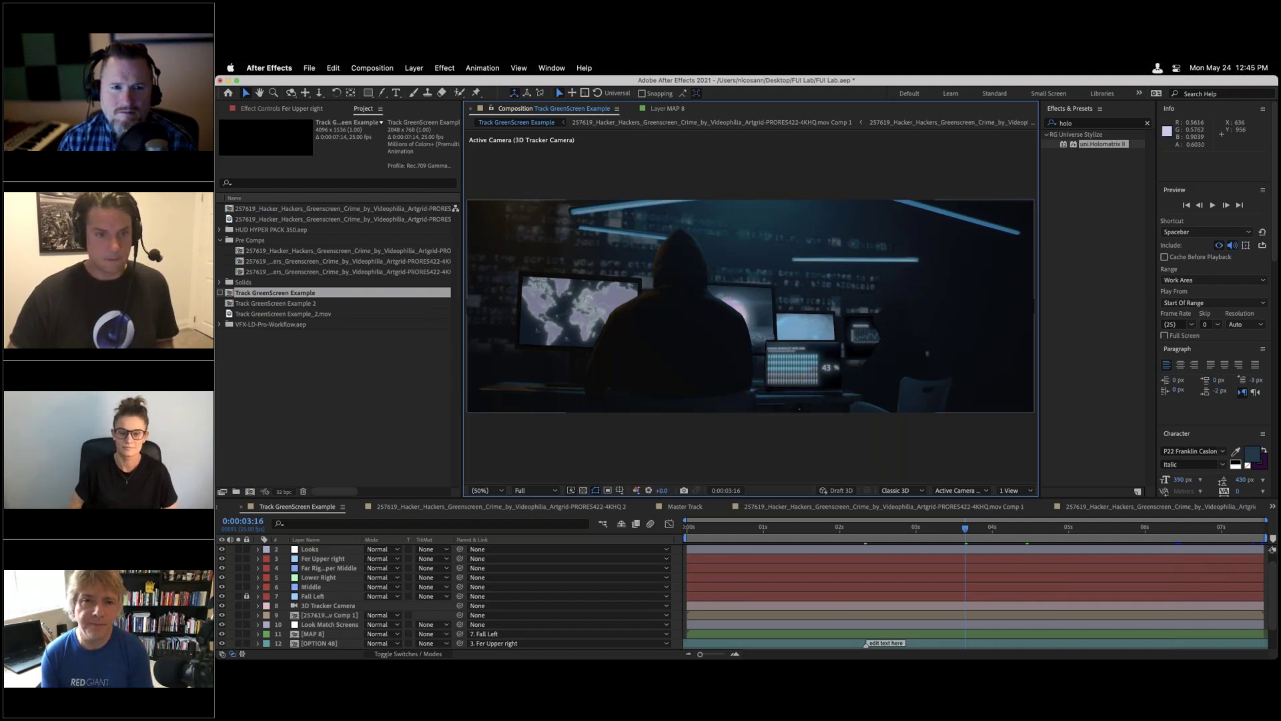
left_click(347, 624)
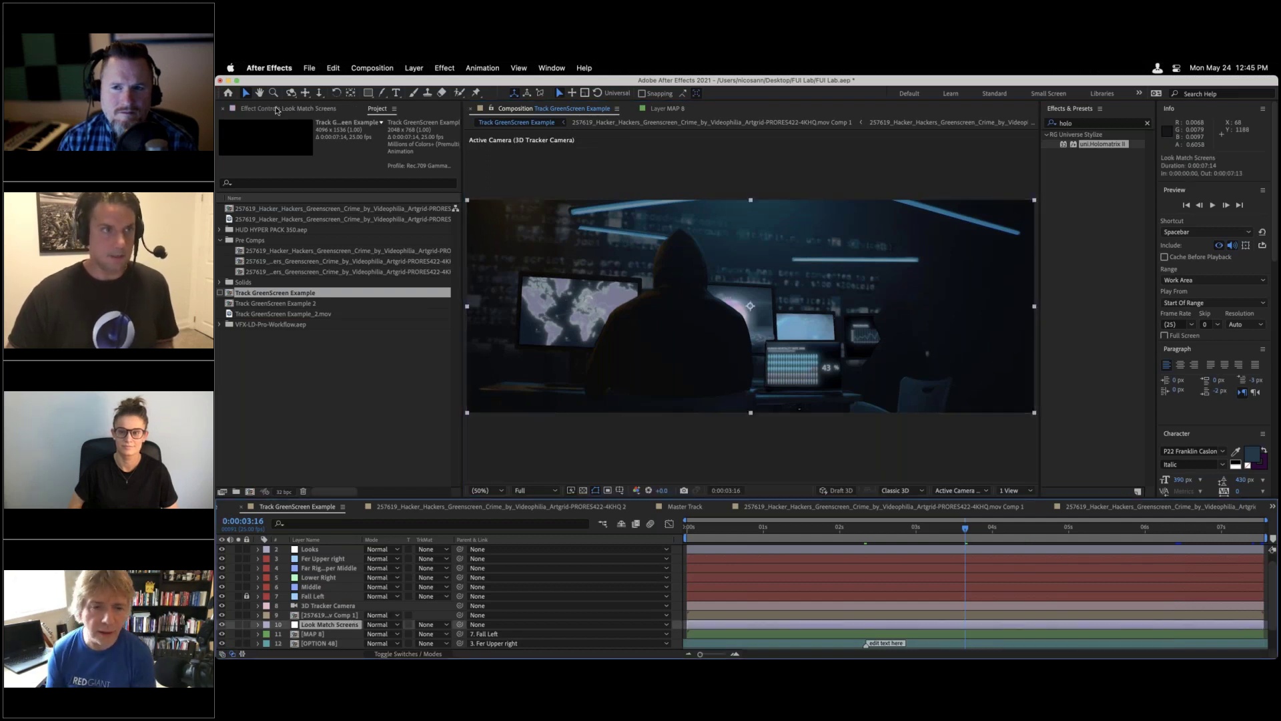
left_click(247, 107)
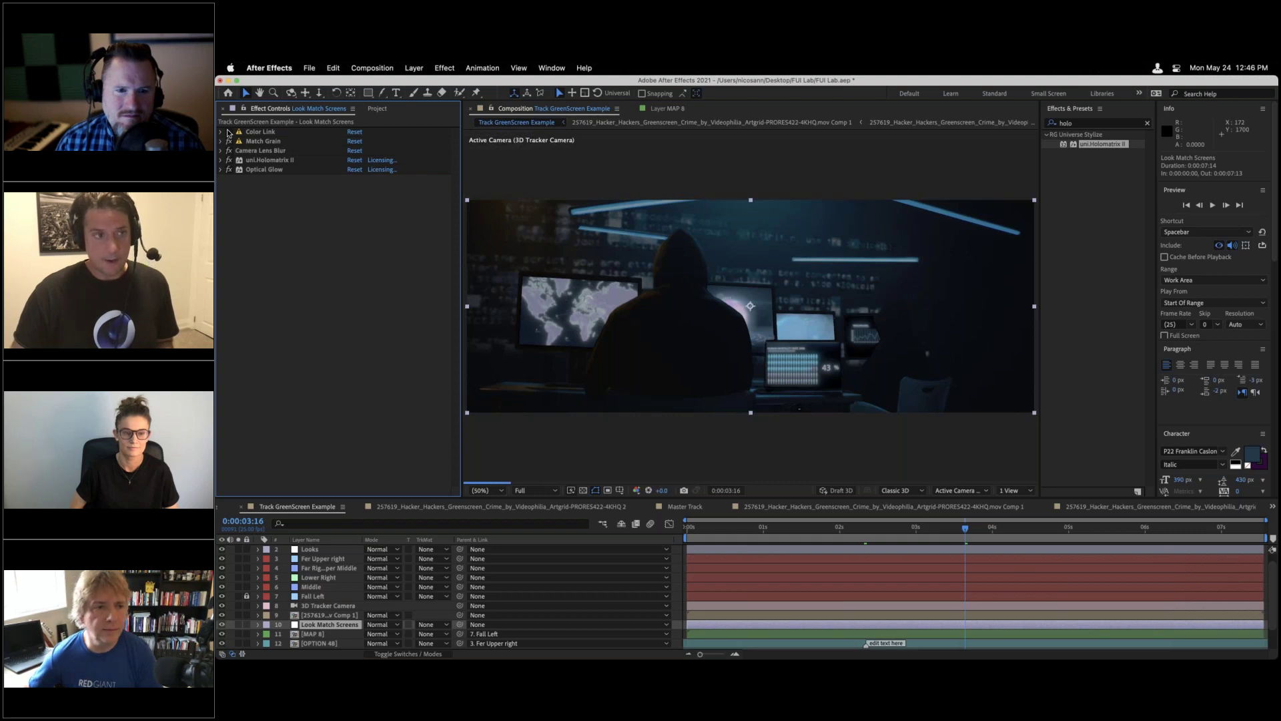
left_click(264, 132)
left_click(221, 132)
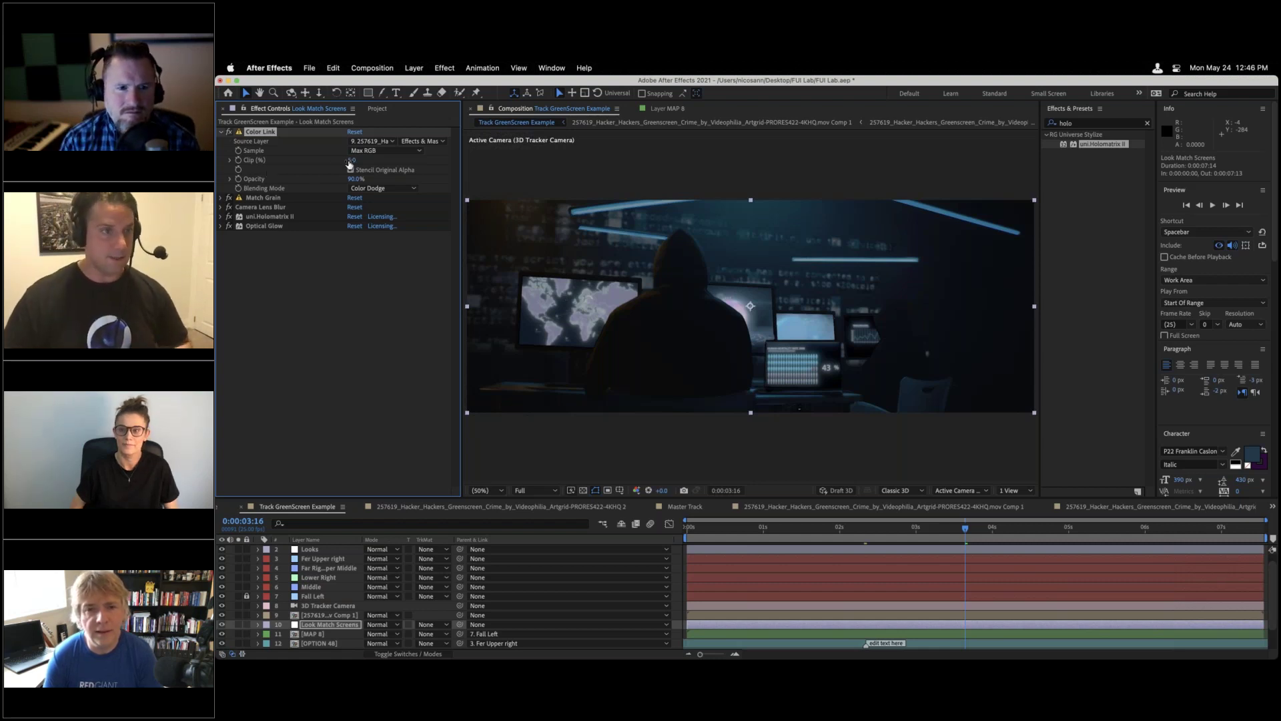
- Try Color Link at 100% opacity with Stencil Original Alpha off and the effects below it disabled, and undo these changes
left_click(351, 170)
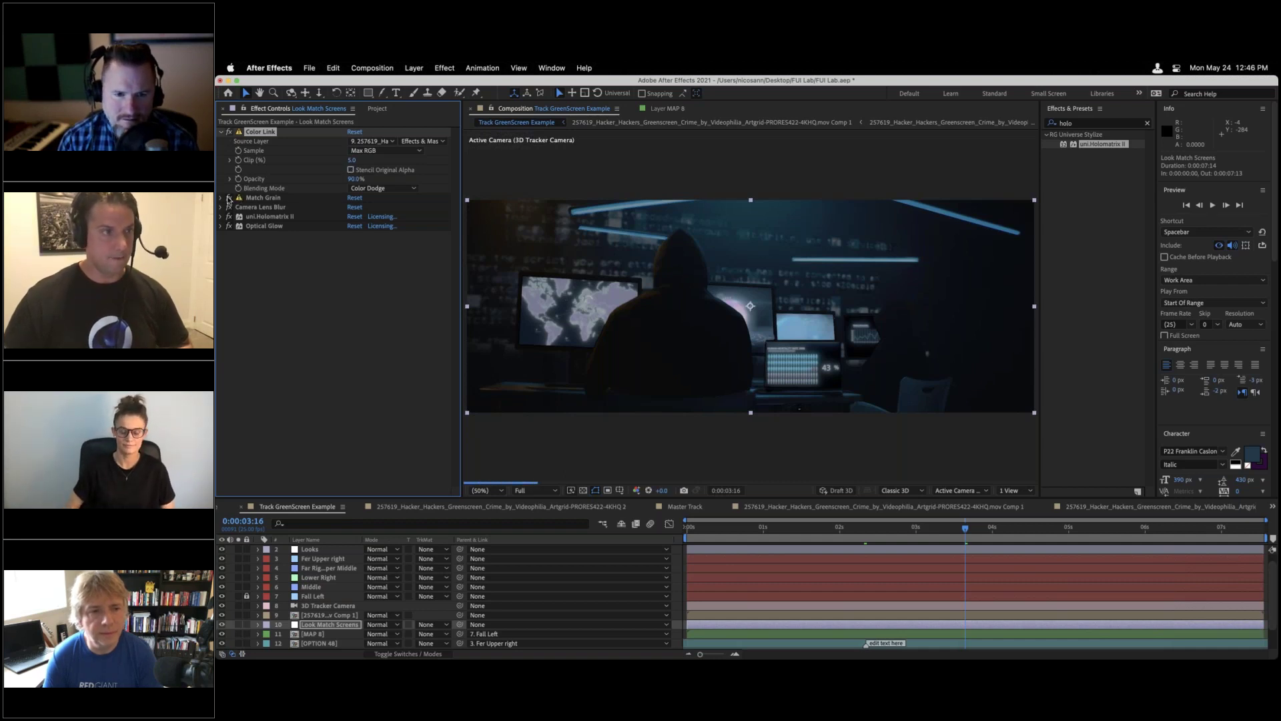
left_click_drag(229, 199, 229, 230)
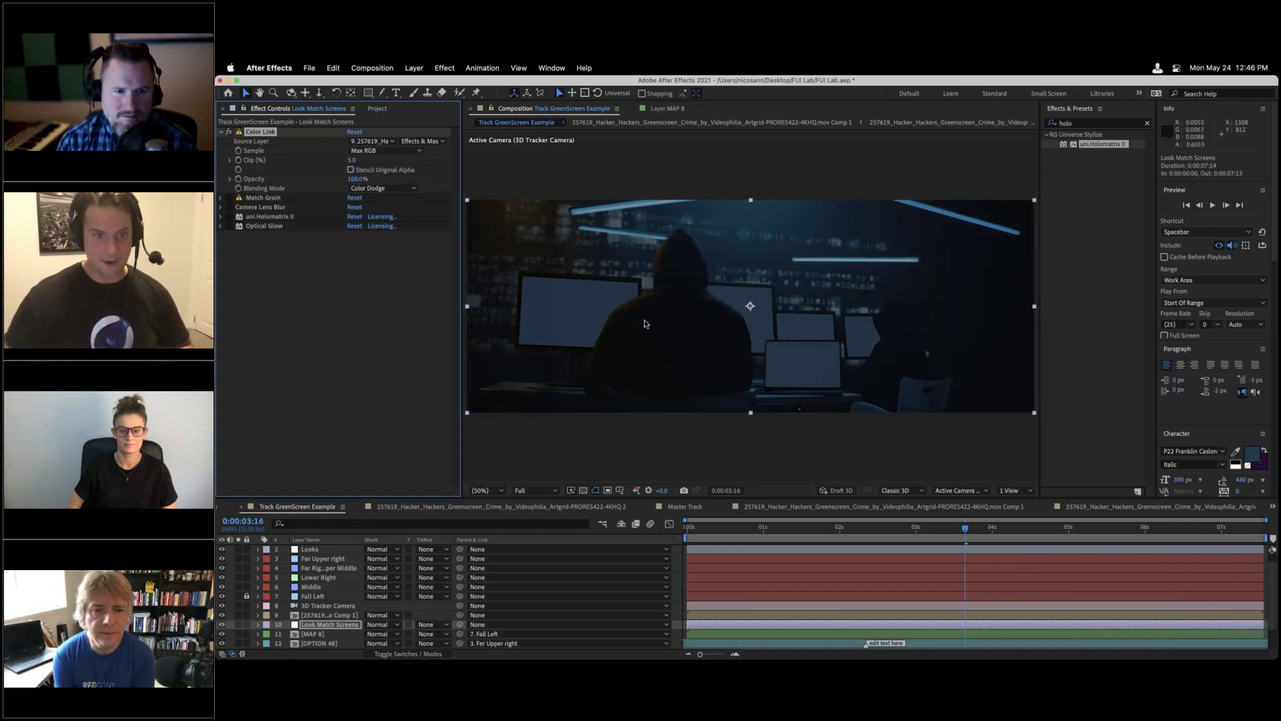
left_click(831, 527)
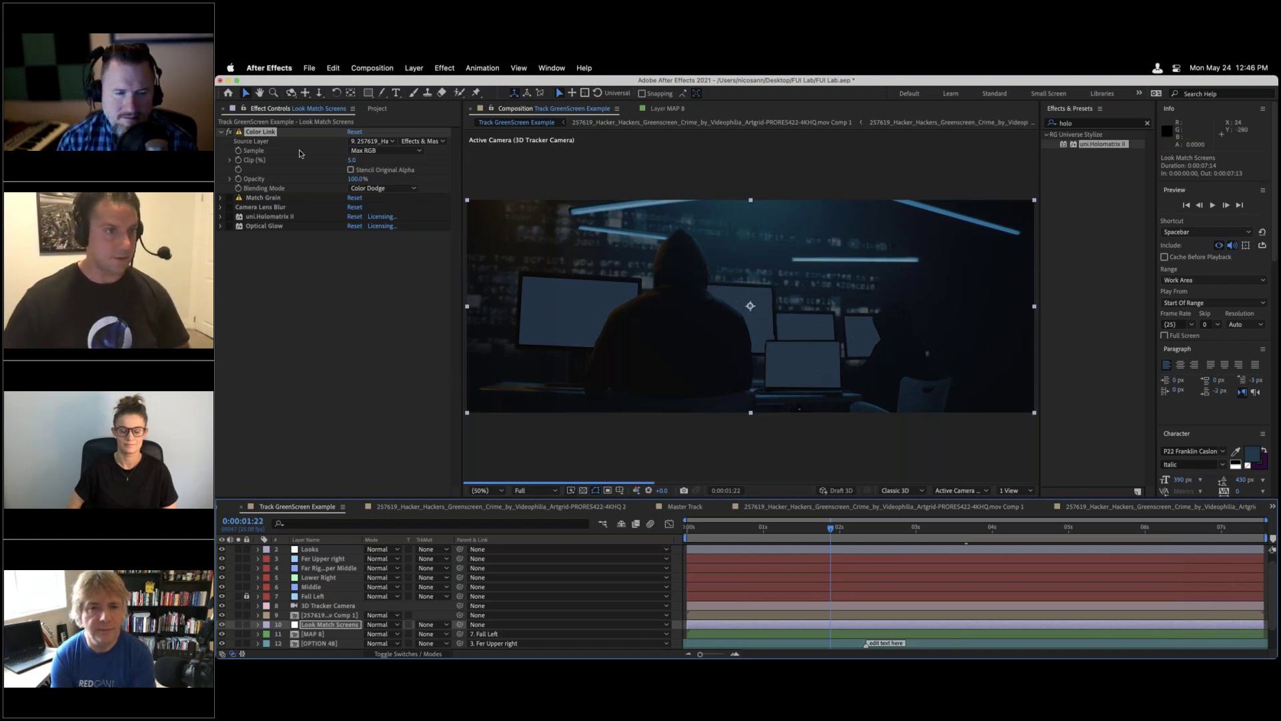
key("cmd+z")
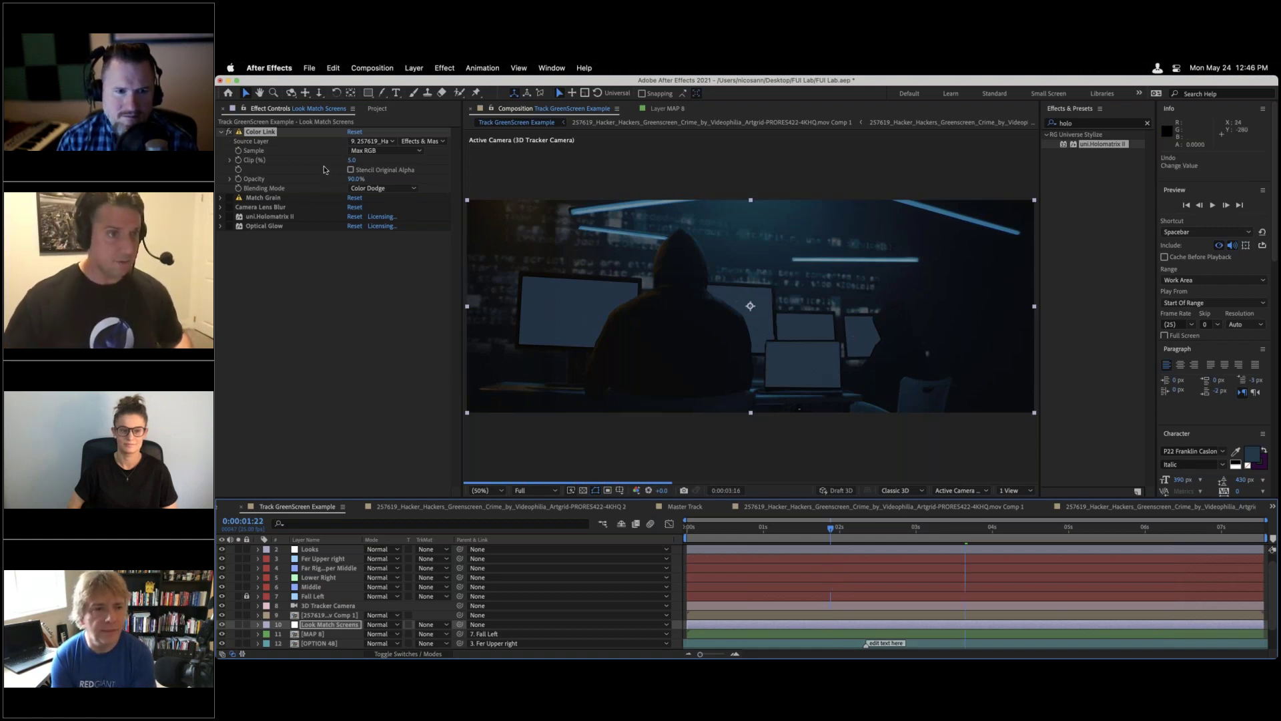
left_click(350, 170)
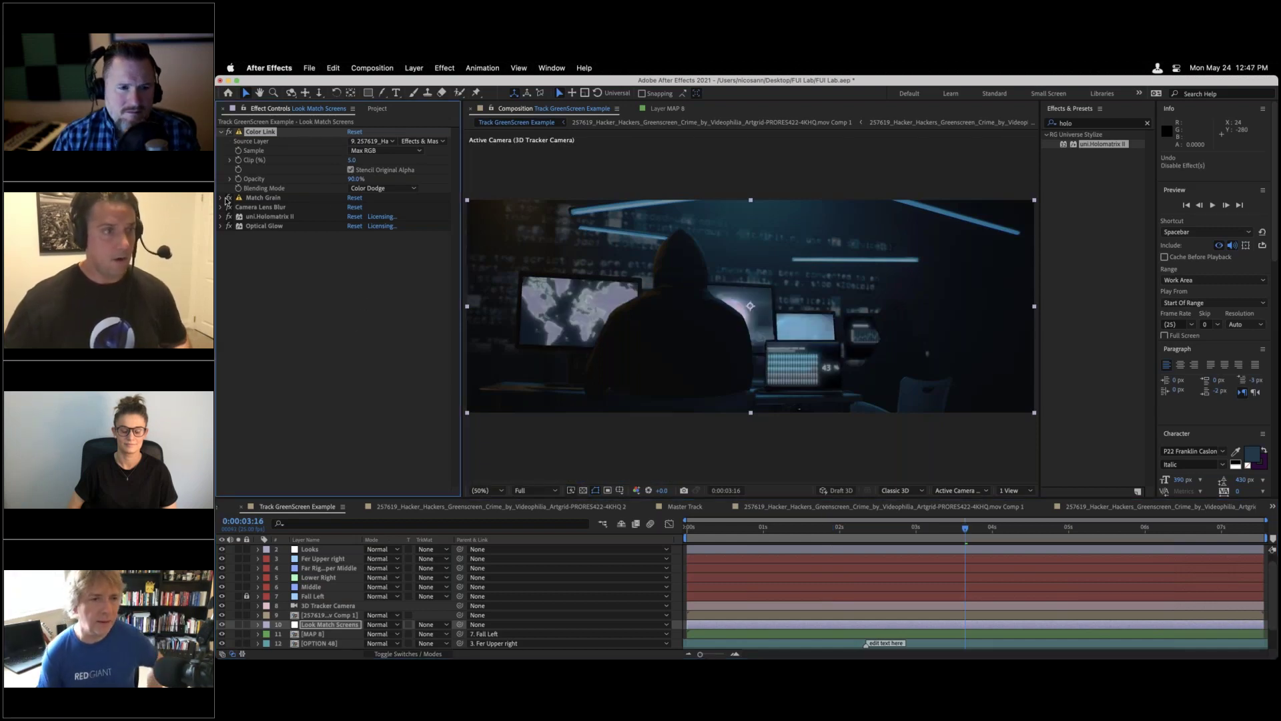
- Collapse Color Link and review the remaining Look Match Screens effects, followed by those on the Looks and Optical Glow Overall layers
left_click(221, 131)
left_click(261, 142)
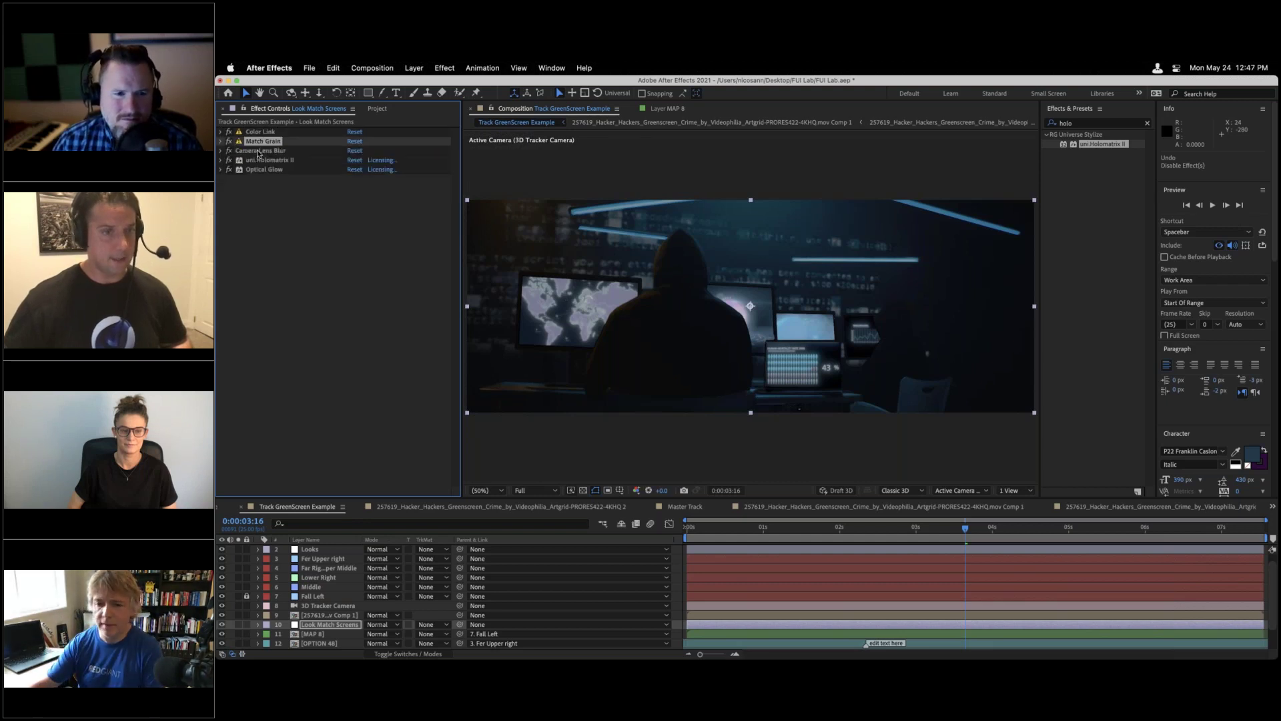
left_click(261, 150)
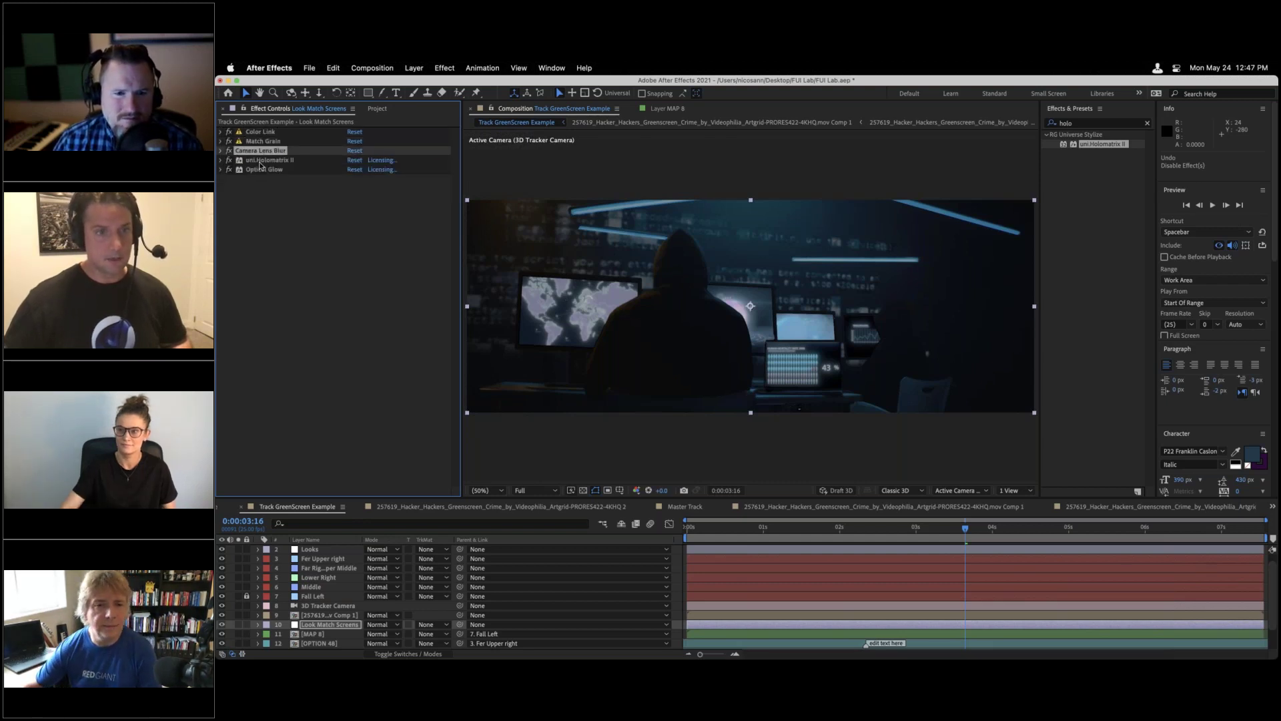
left_click(274, 161)
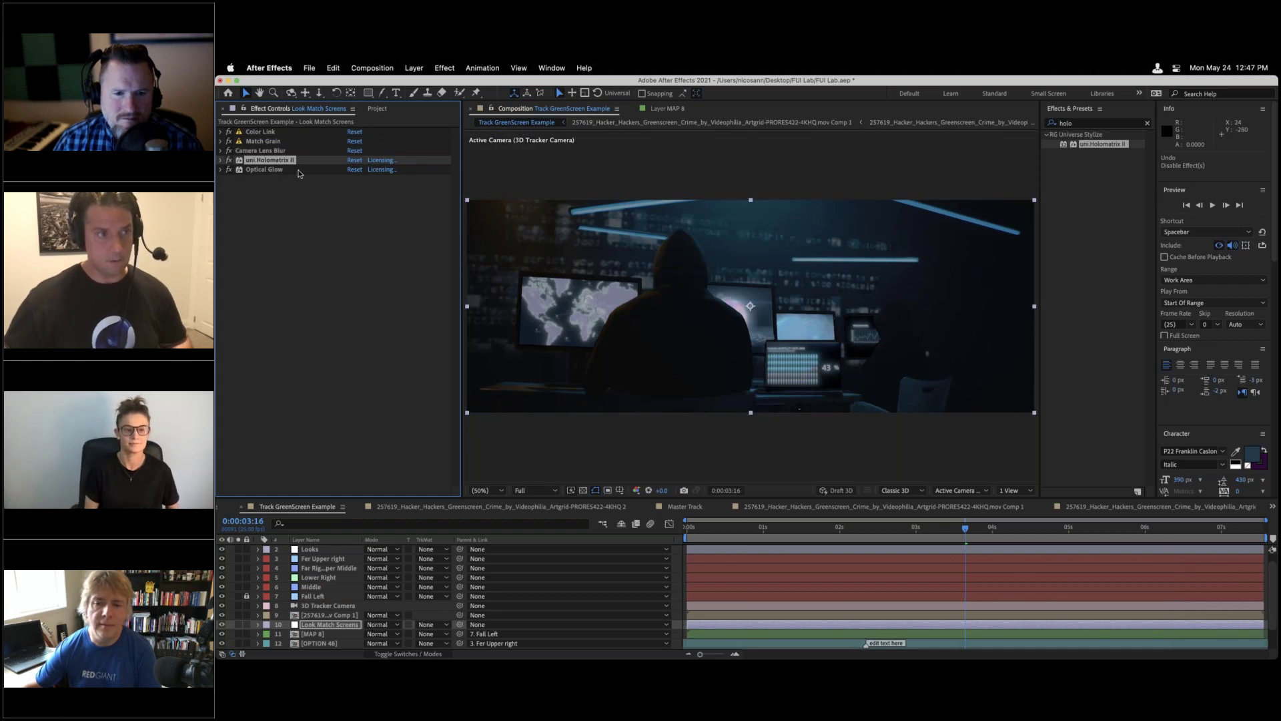
left_click(277, 171)
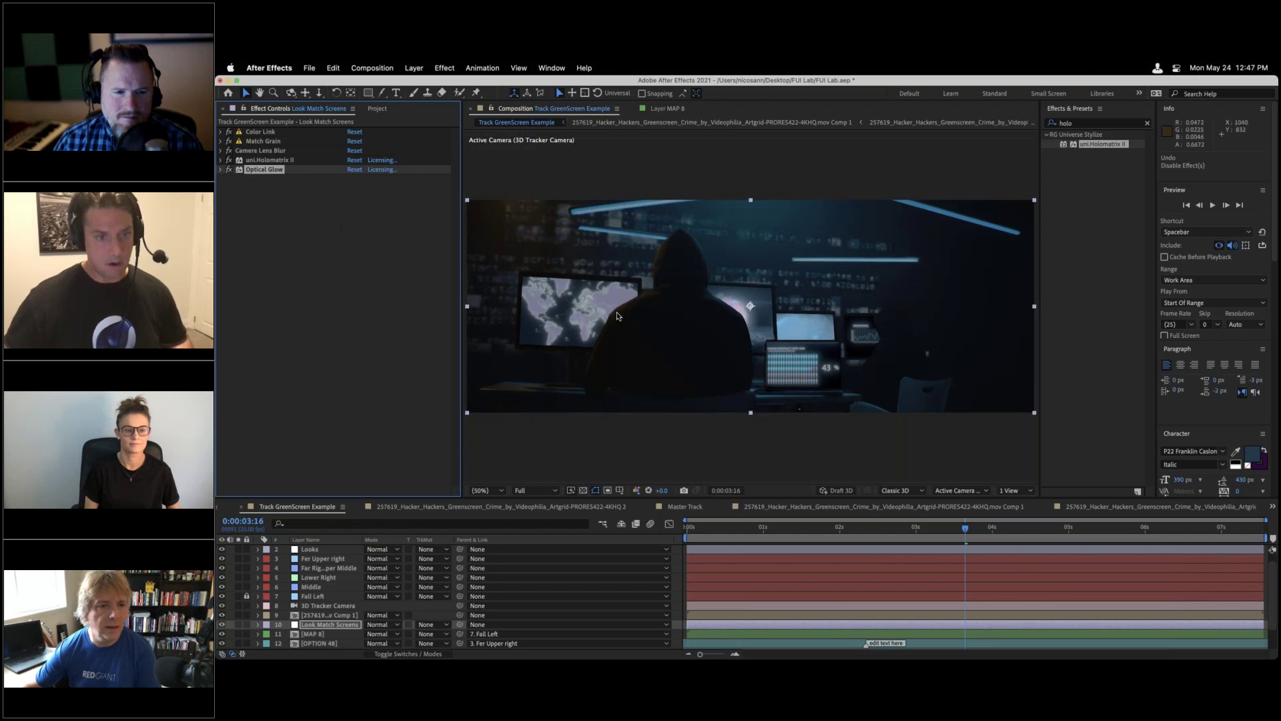
key("super+z")
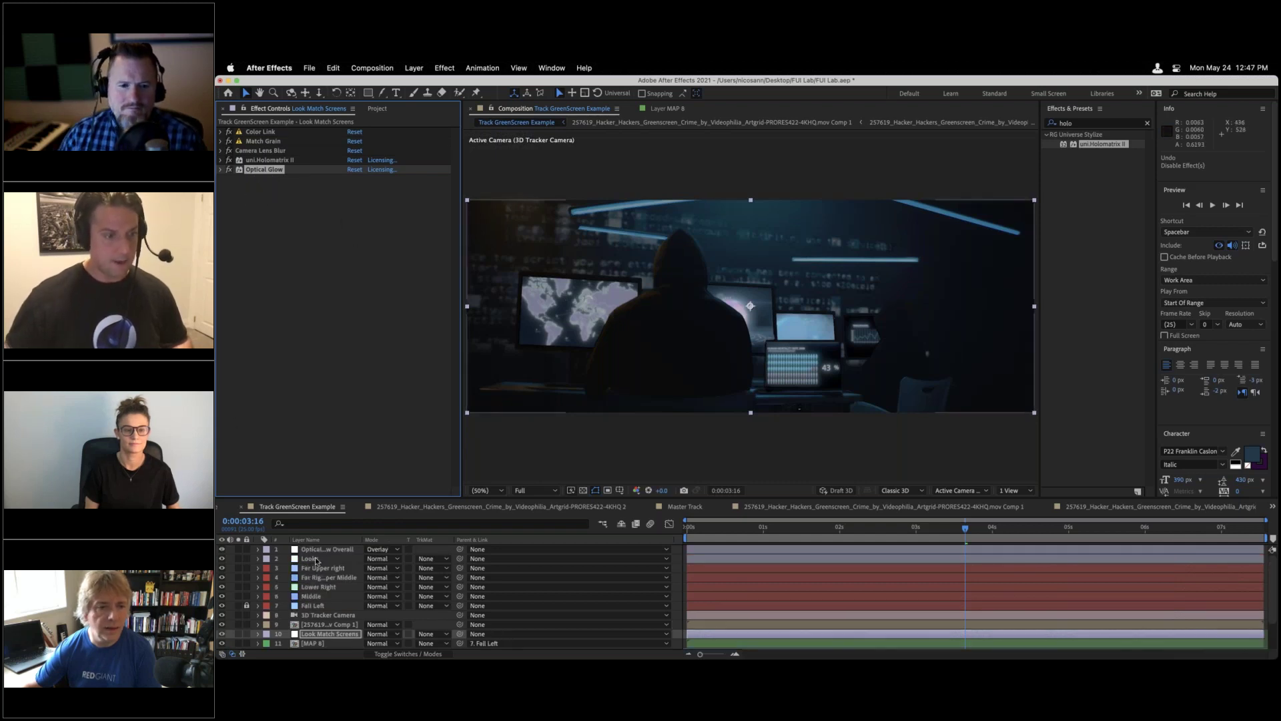
left_click(316, 559)
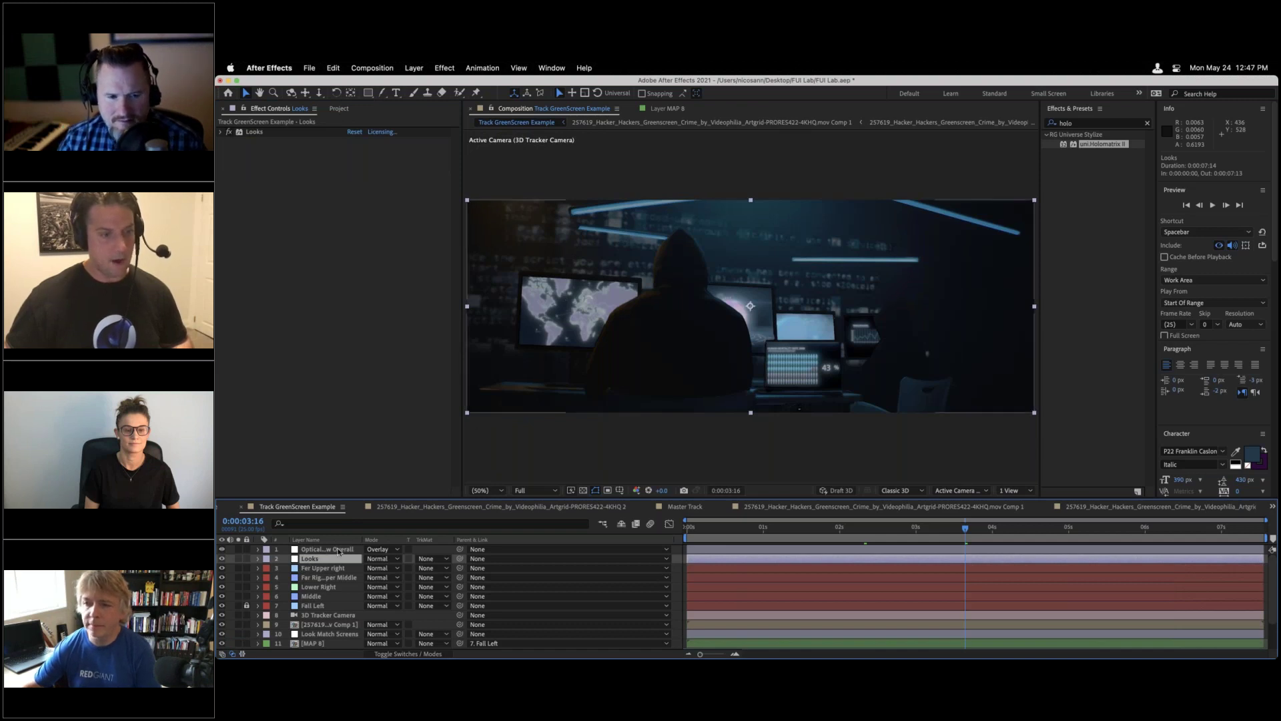
left_click(326, 550)
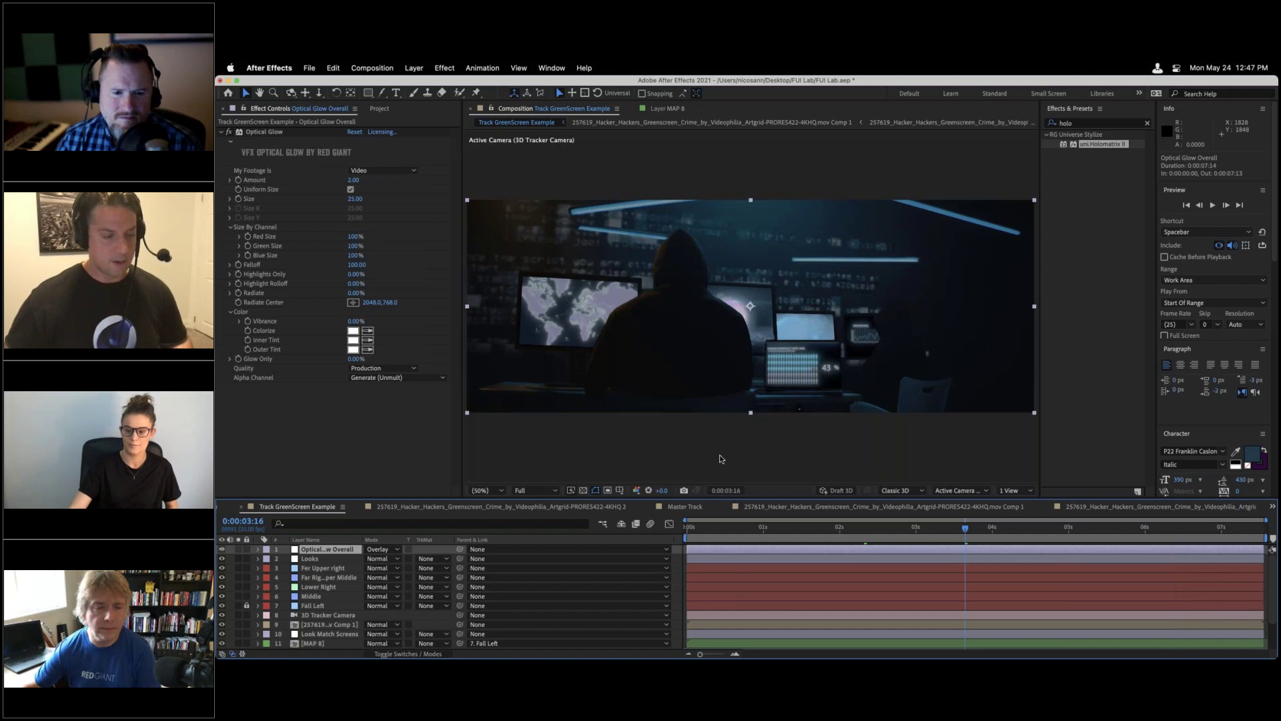
- Step through the Lower Right, Far Right Upper Middle and Middle nulls and clear the layer selection
left_click(321, 587)
key("super+Up")
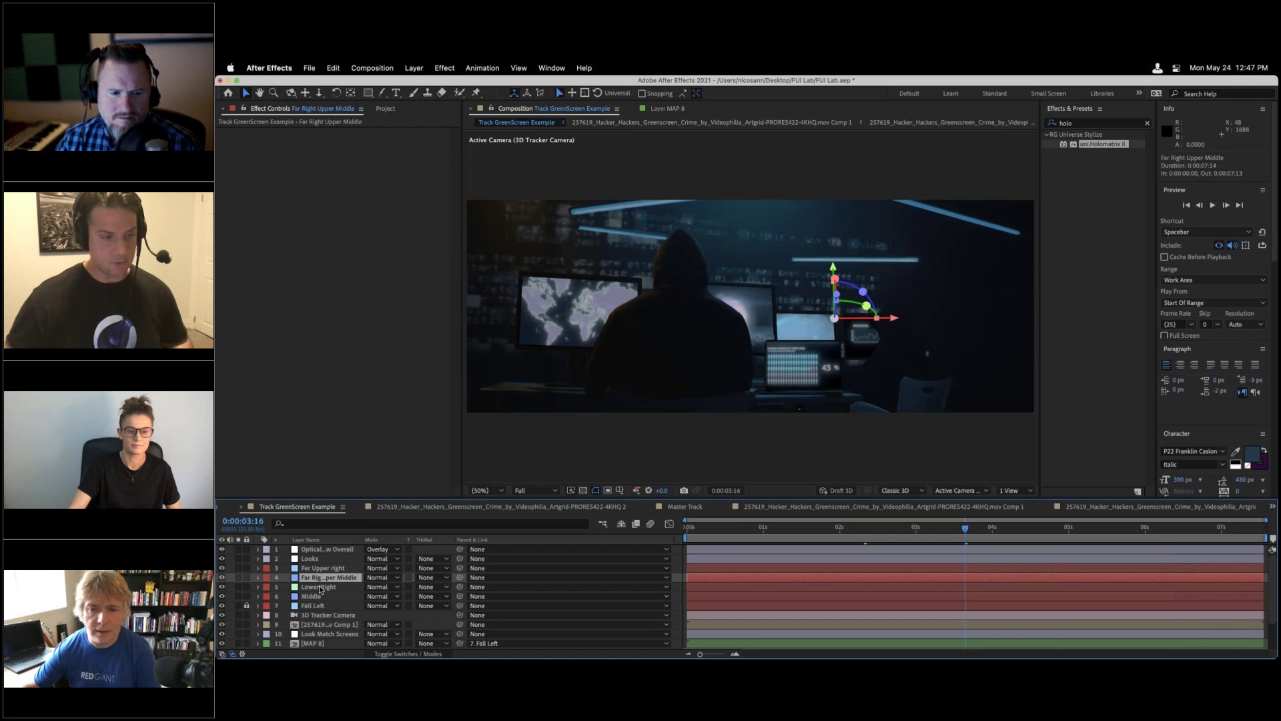
key("super+Down")
key("super+Down")
key("super+shift+a")
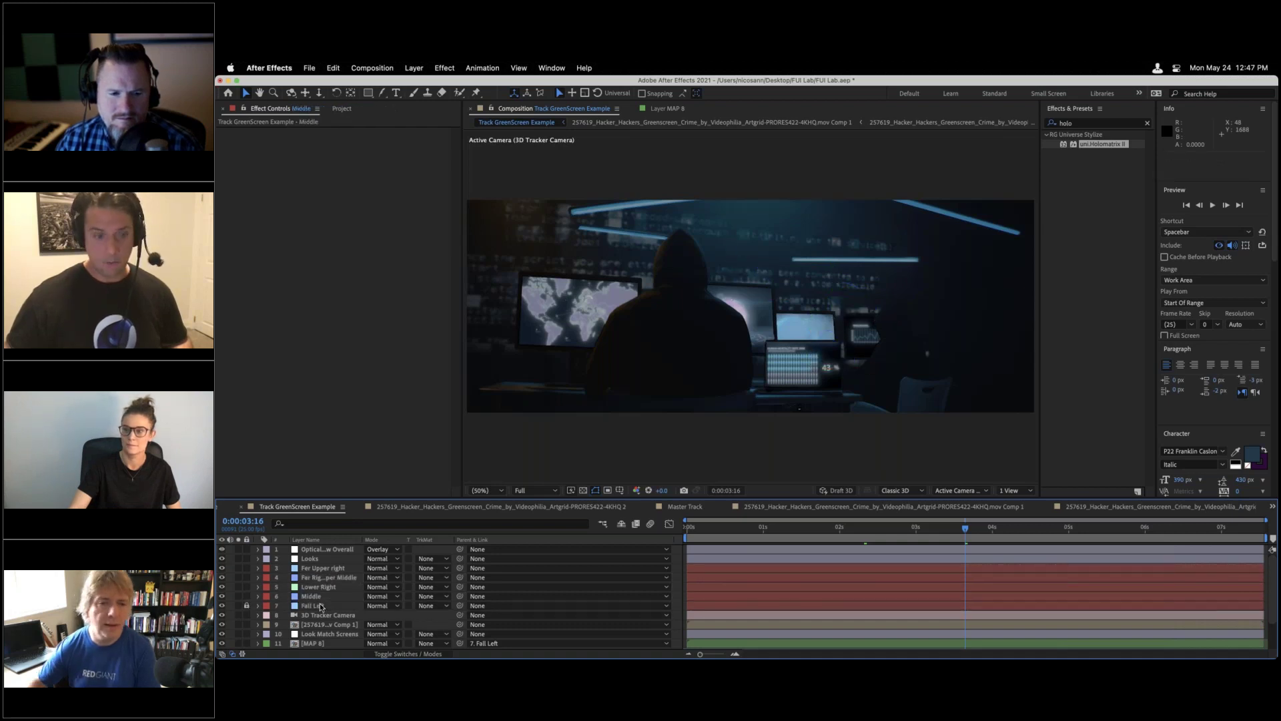
- Show the layer switches in place of the blending modes and select the Middle null
scroll(319, 602, "down", 2)
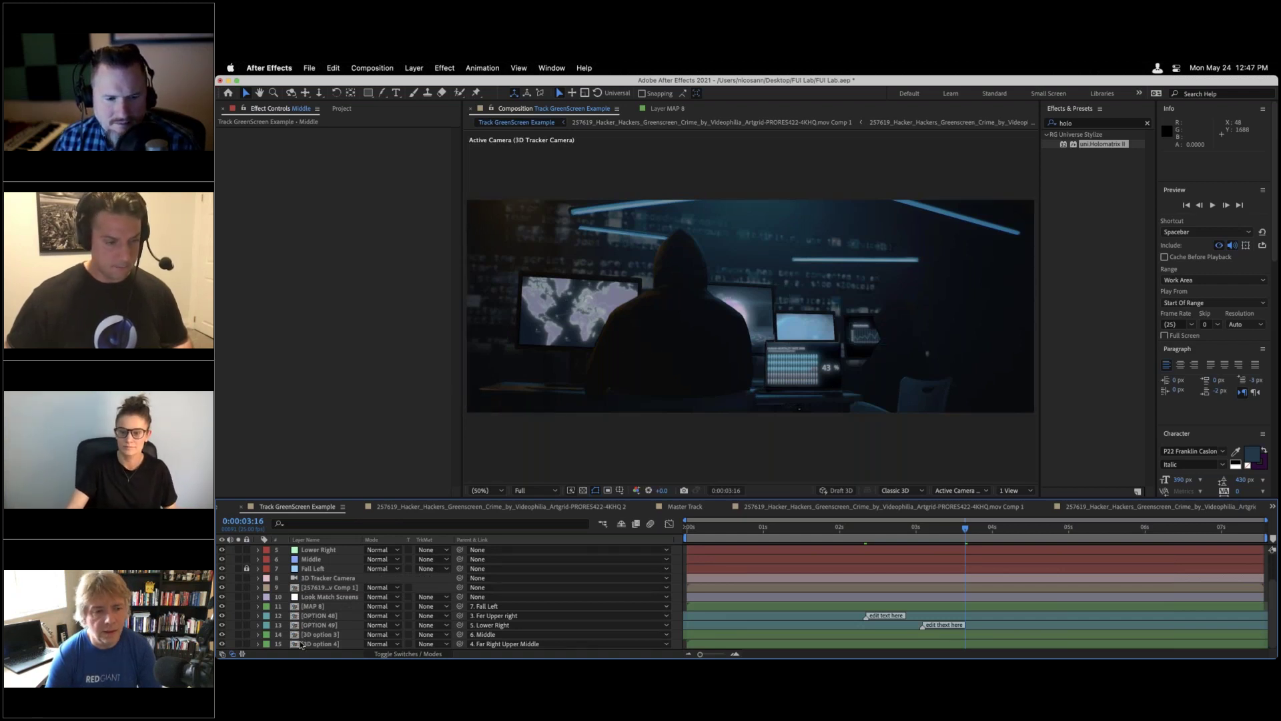
left_click(393, 654)
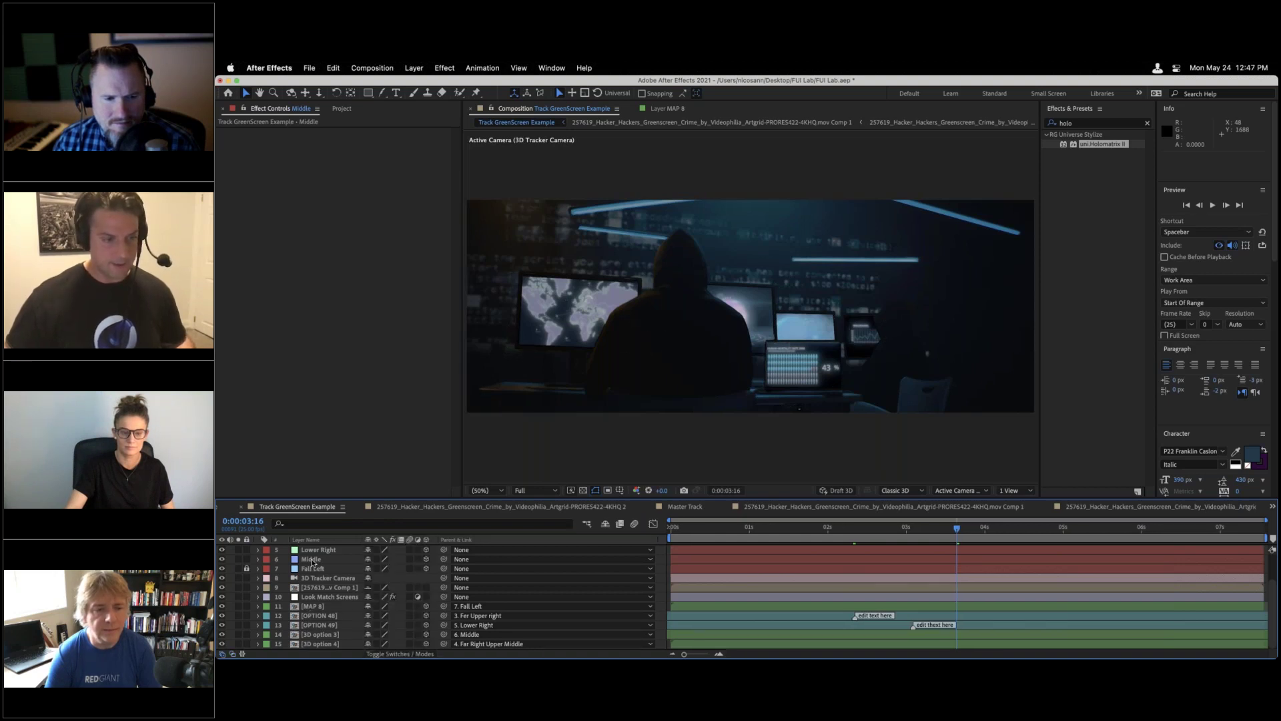
left_click(312, 559)
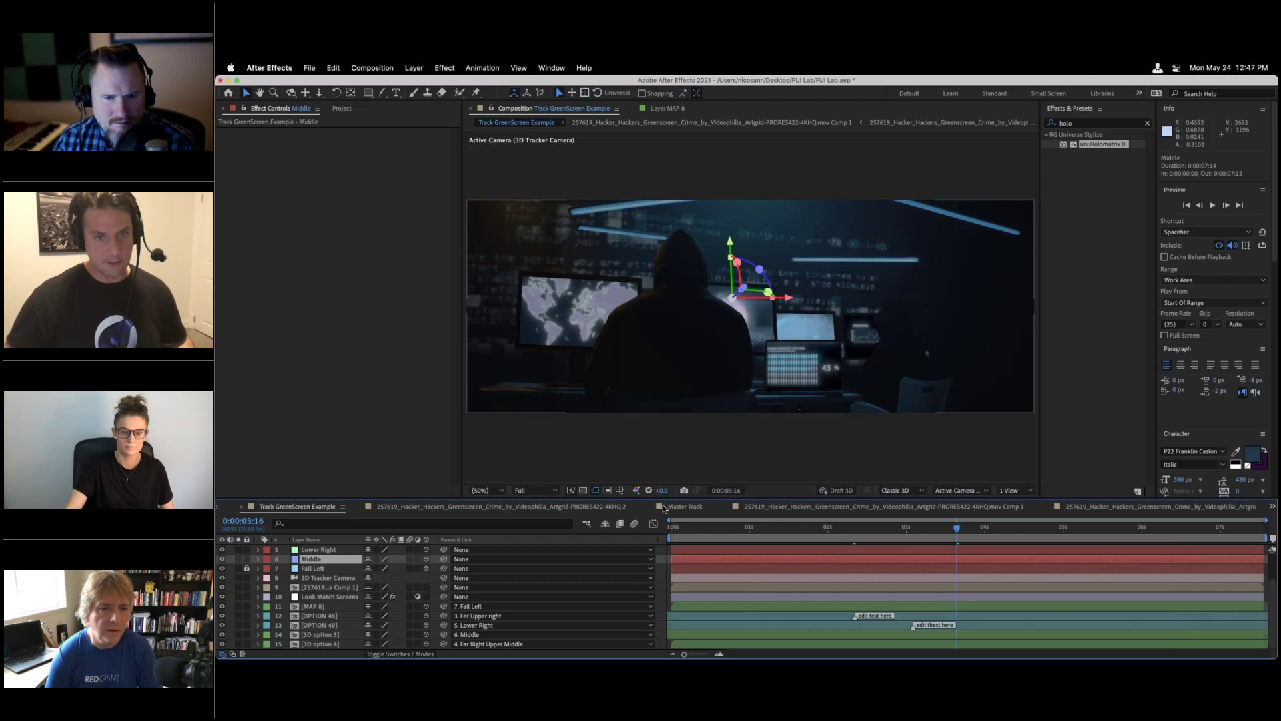
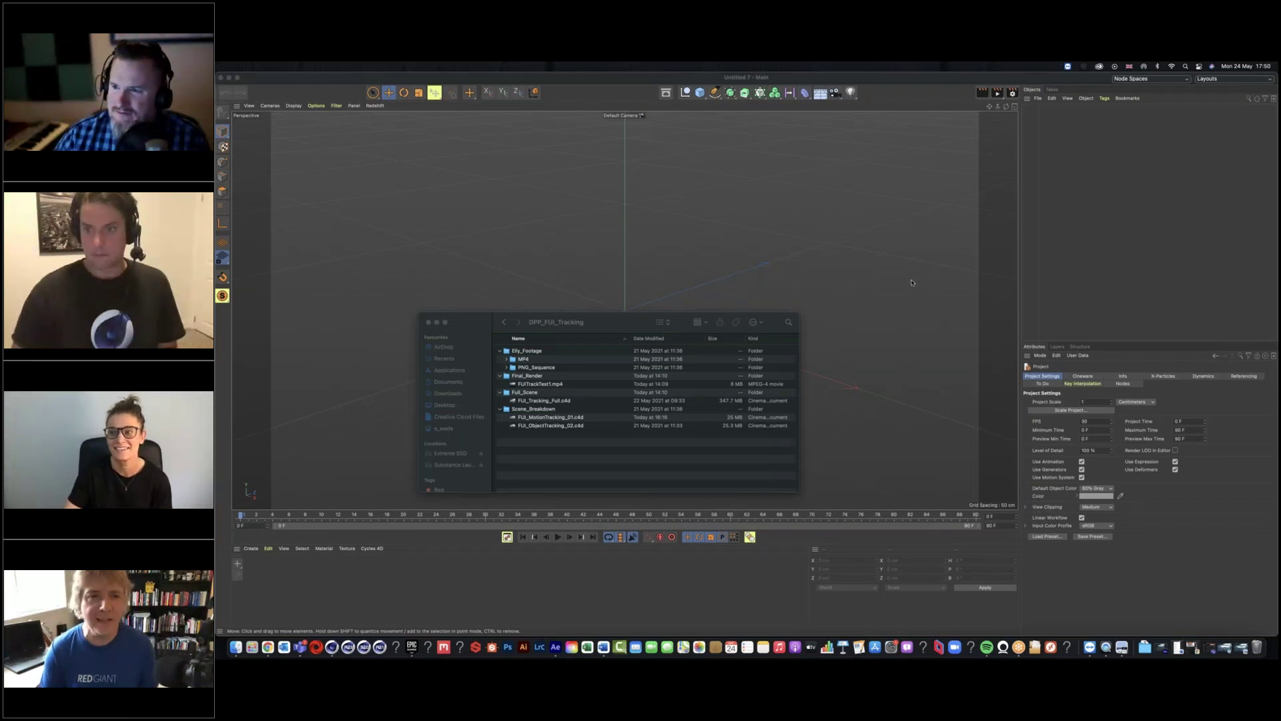
- Switch to Cinema 4D and bring its empty project in front of the file browser window
left_click(912, 283)
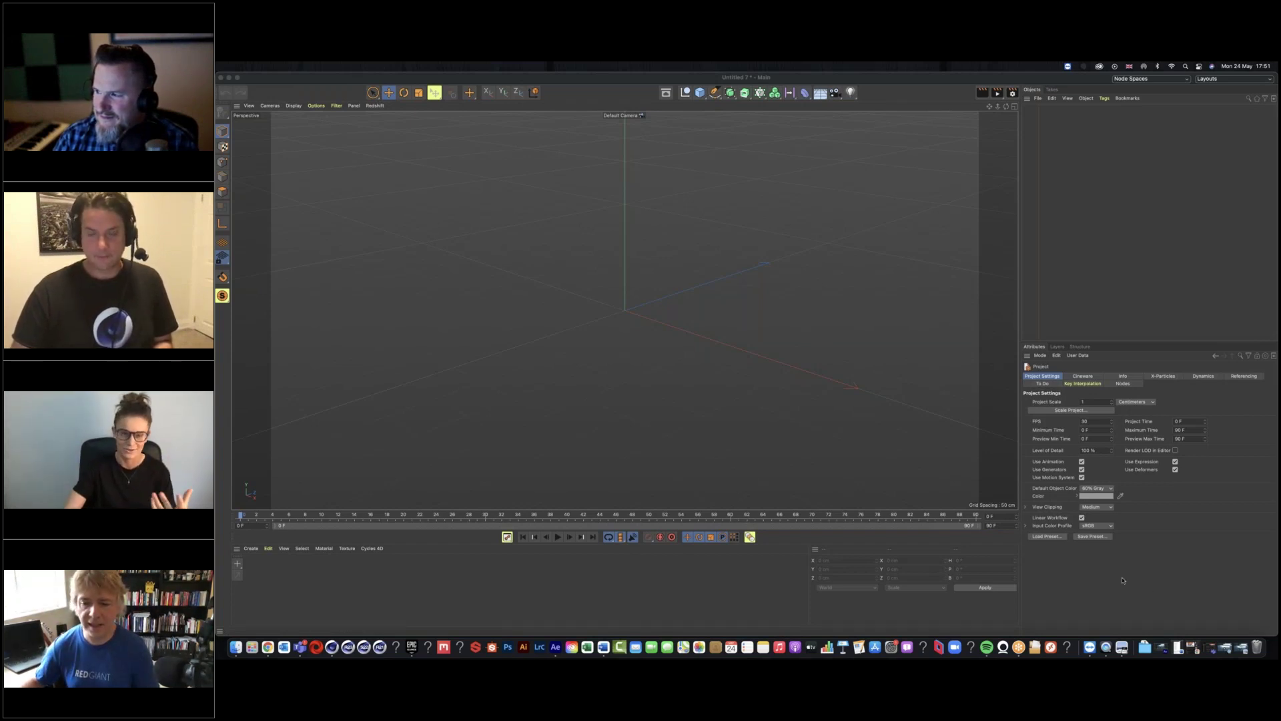
- View the hand and hologram car clip in QuickTime Player, and return to the empty Cinema 4D project
left_click(1225, 649)
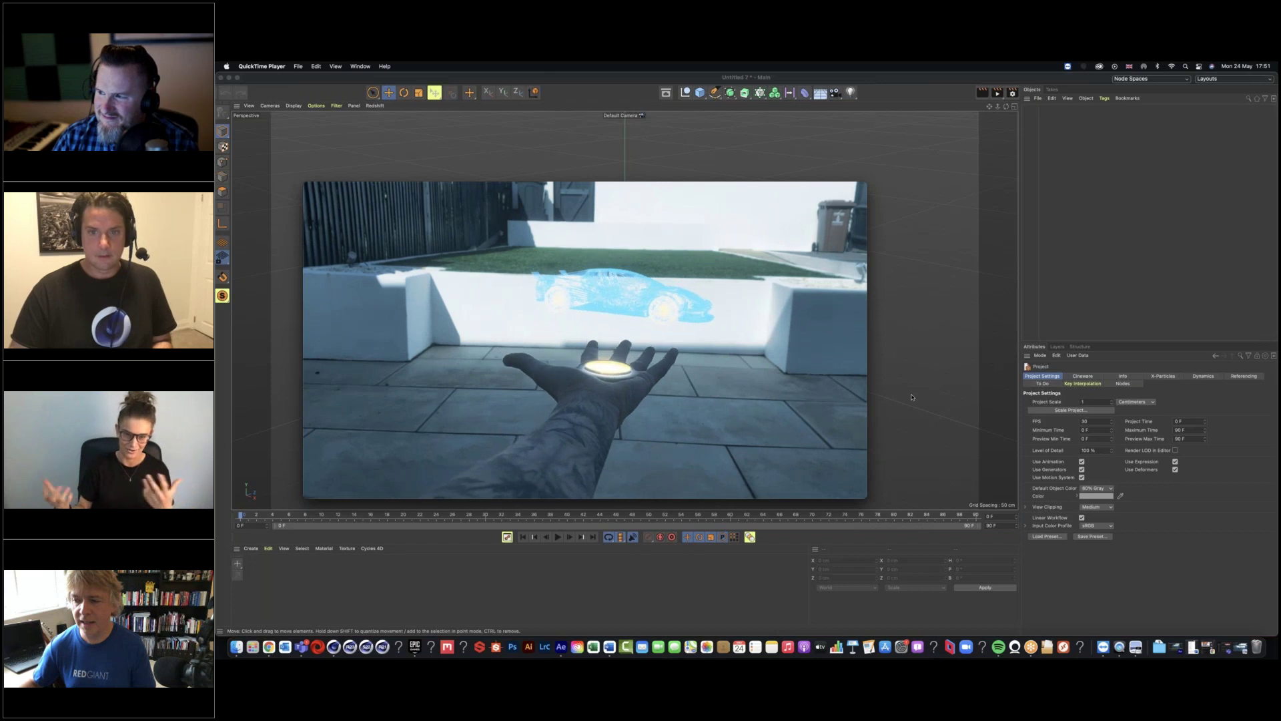
left_click(917, 267)
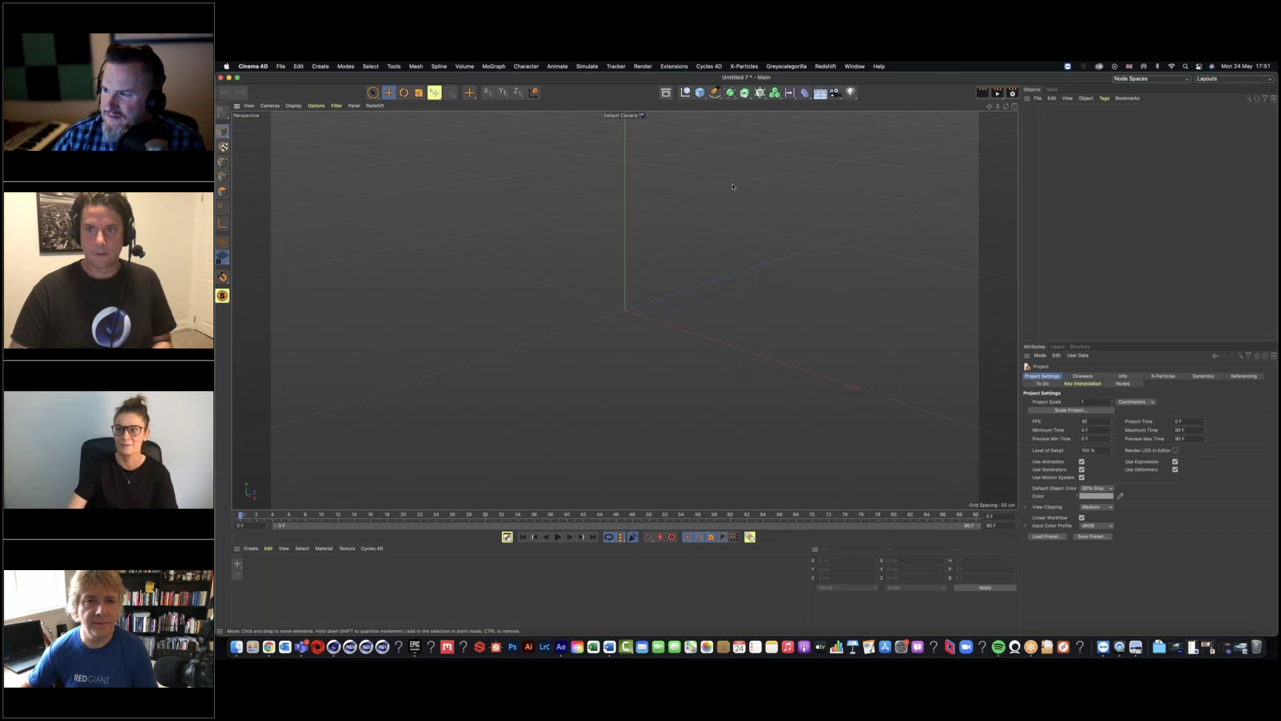
- Switch to the Motion Tracker layout, create a motion tracker object and expand it to reveal its solved camera
left_click(1238, 80)
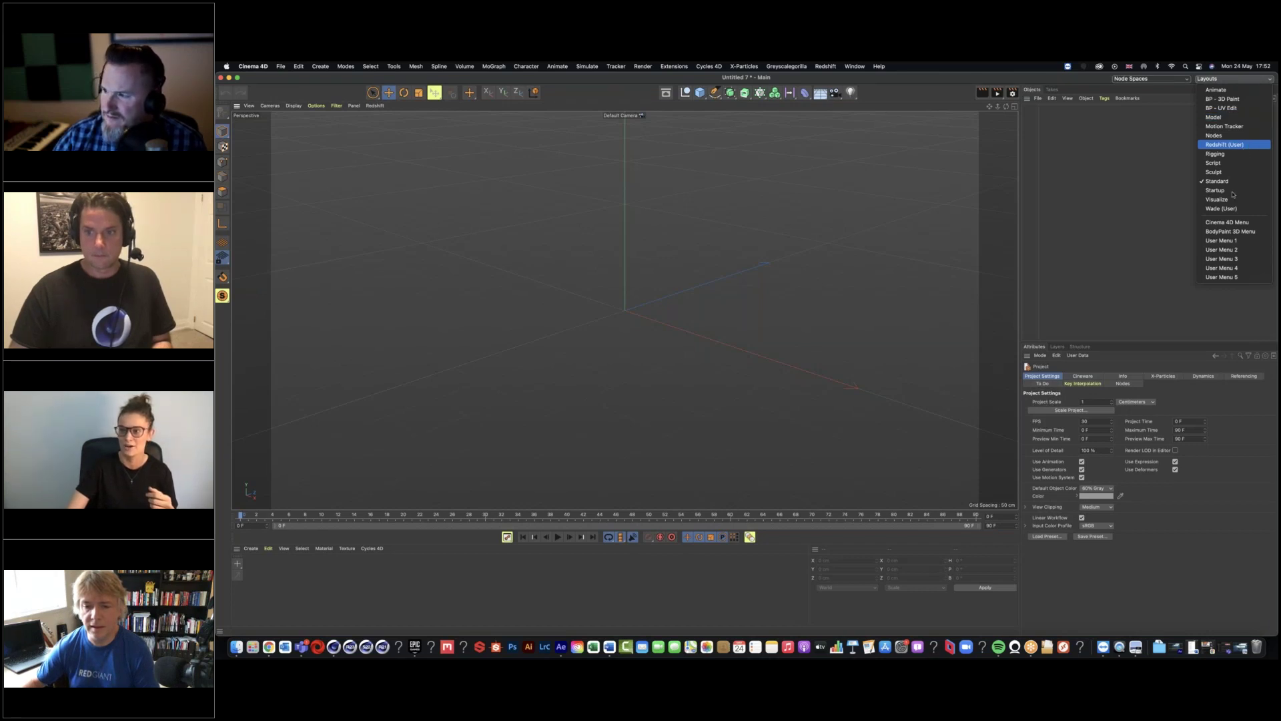
left_click(1247, 126)
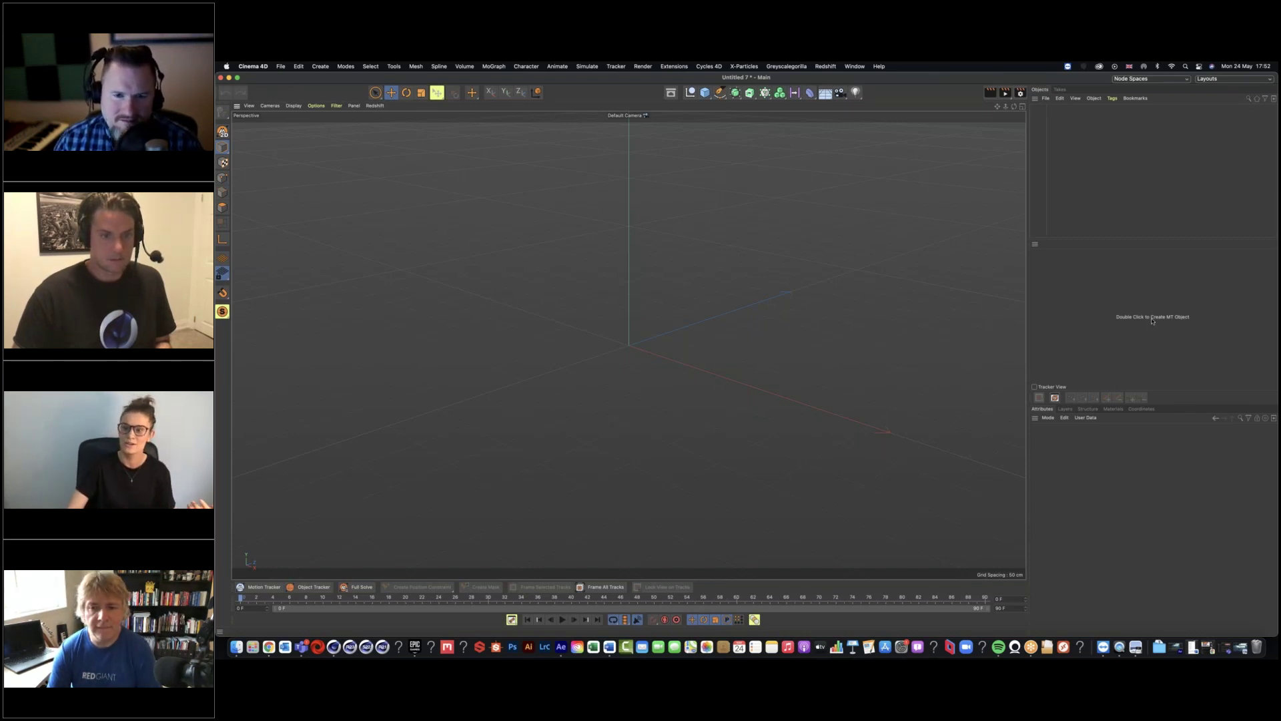
double_click(1152, 318)
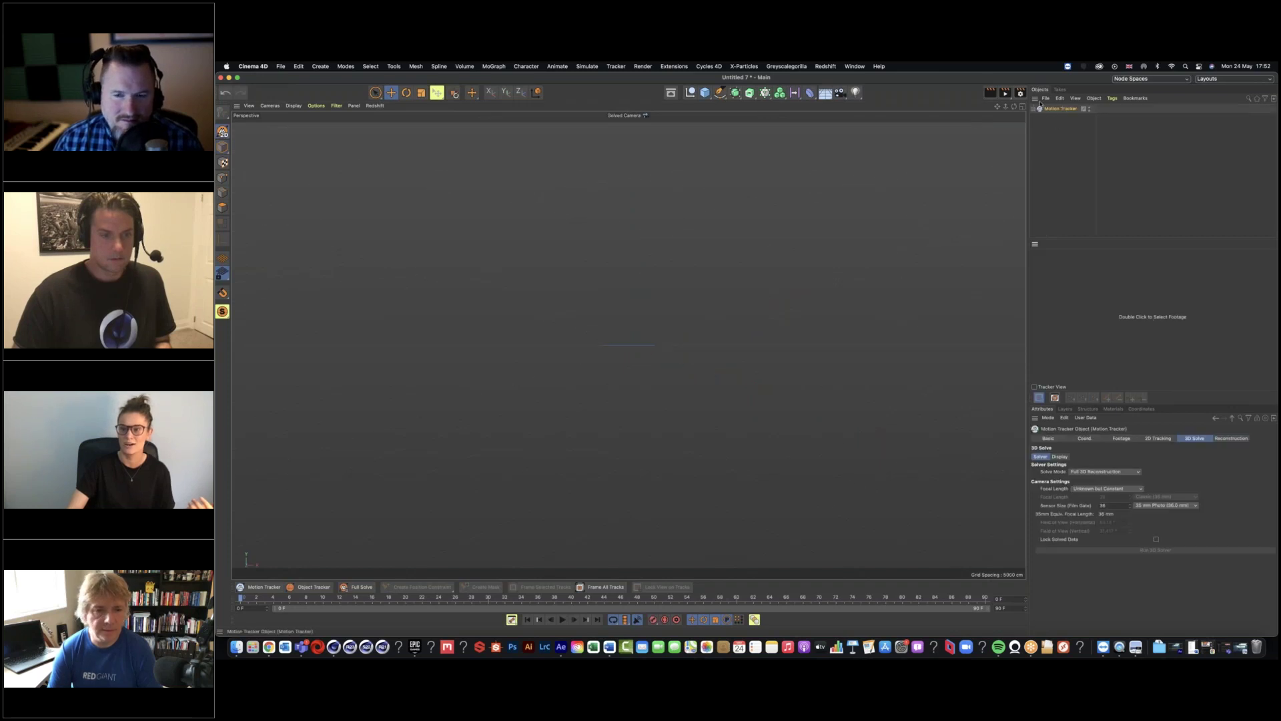
left_click(1033, 108)
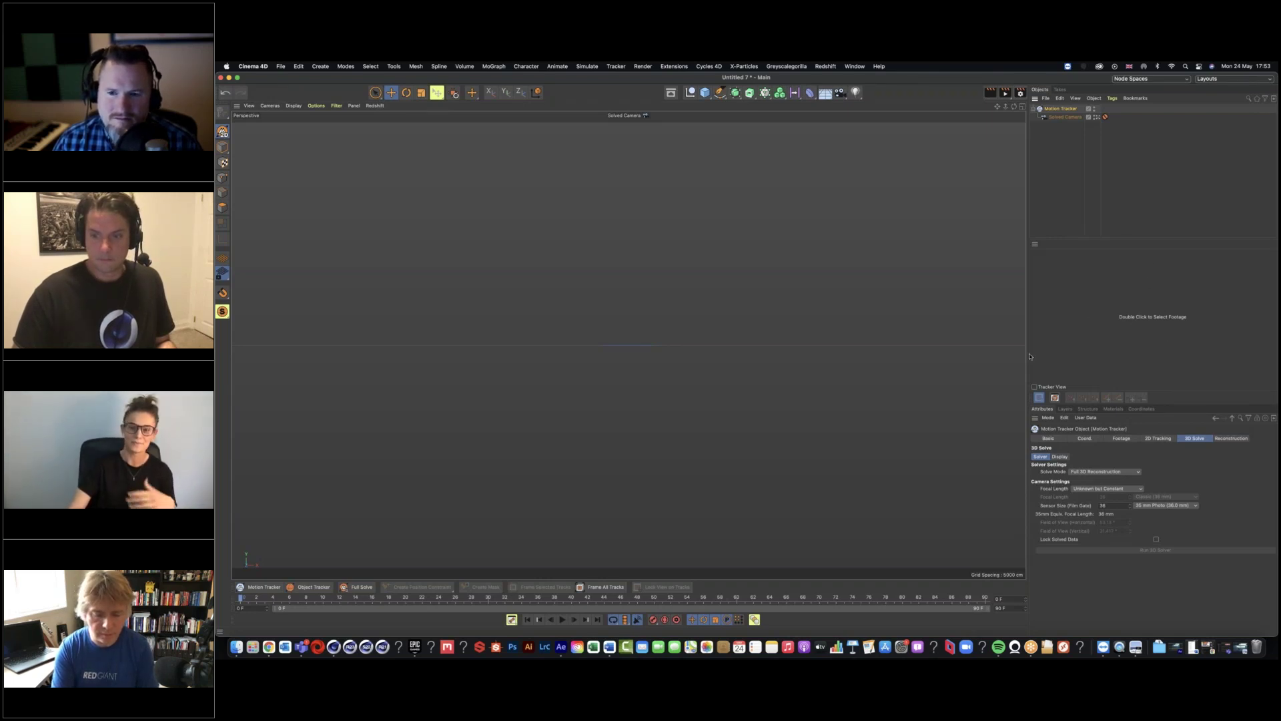
- Load the image sequence starting with IMG_2821_00000.png from the ObjectTracking folder as the motion tracker's footage
double_click(1134, 318)
scroll(940, 264, "down", 20)
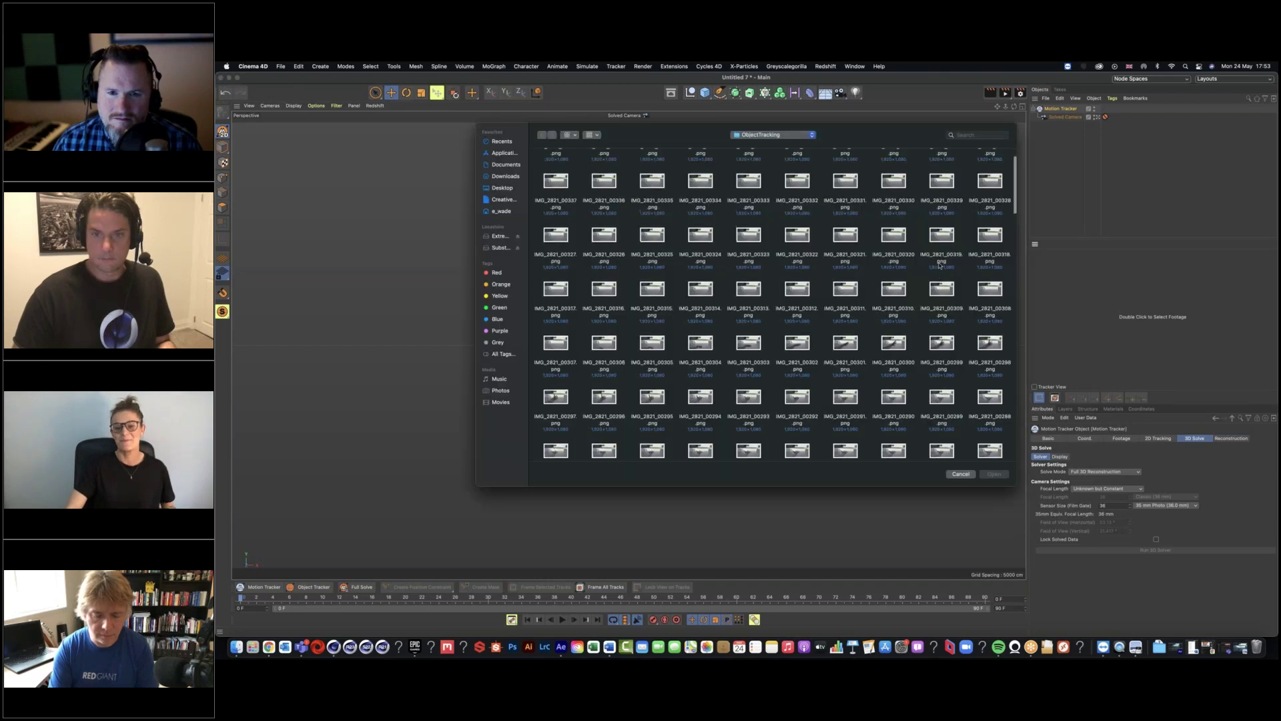
scroll(940, 265, "down", 1)
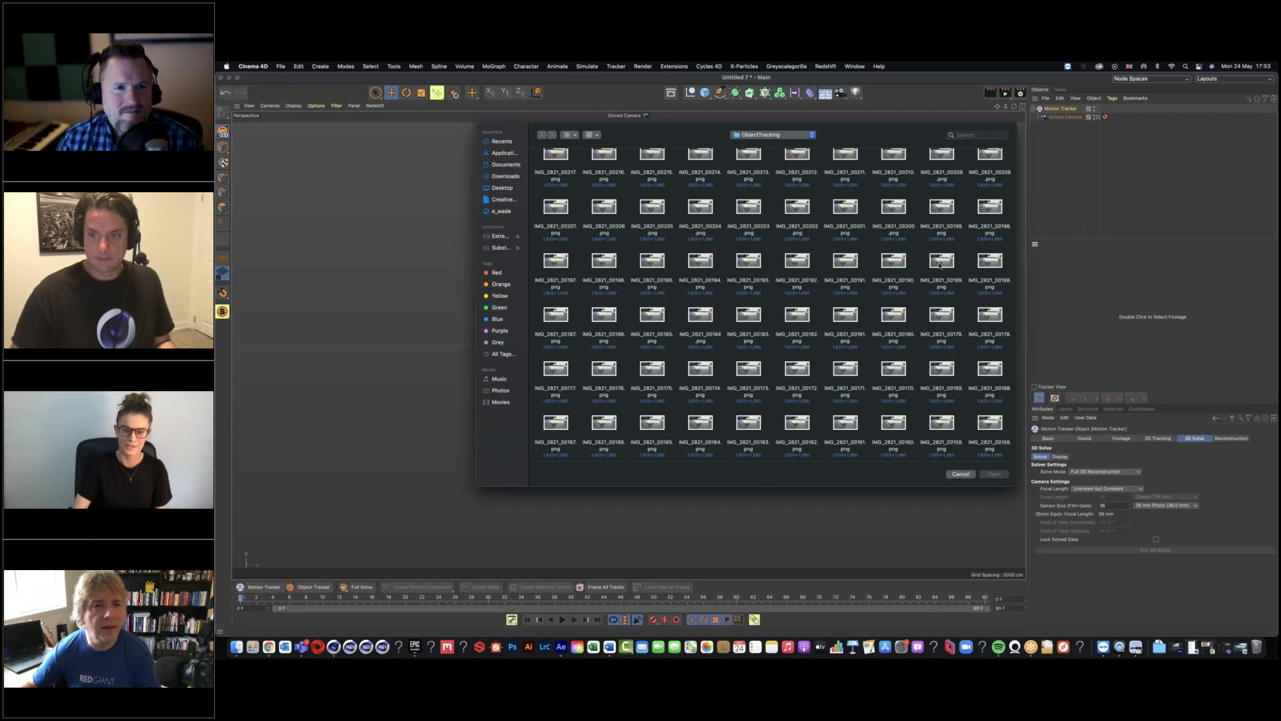
scroll(942, 311, "down", 15)
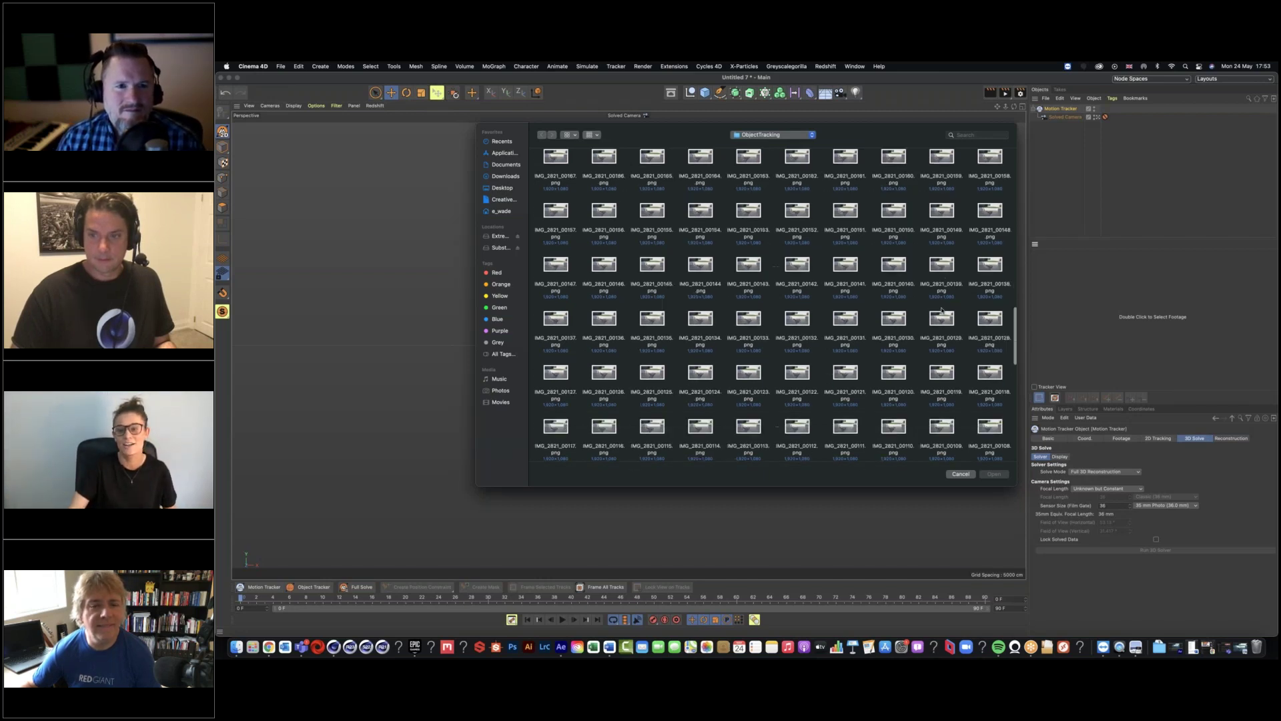
left_click(901, 421)
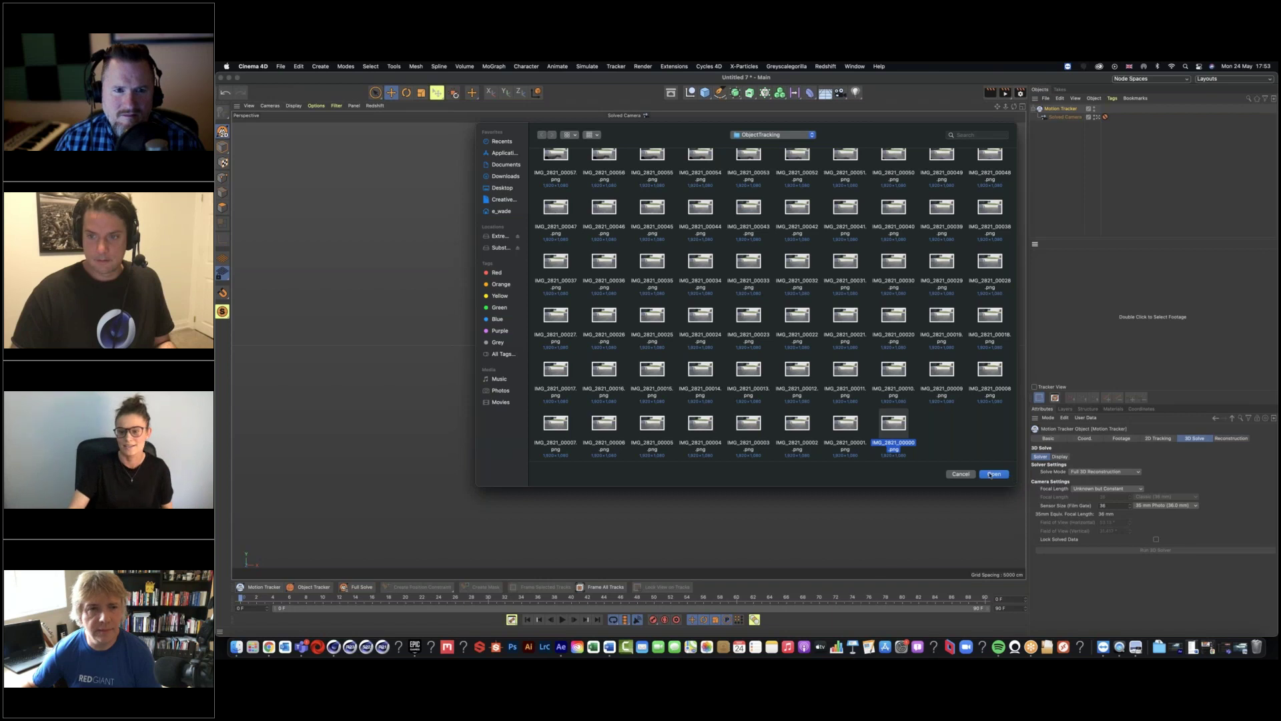
left_click(996, 474)
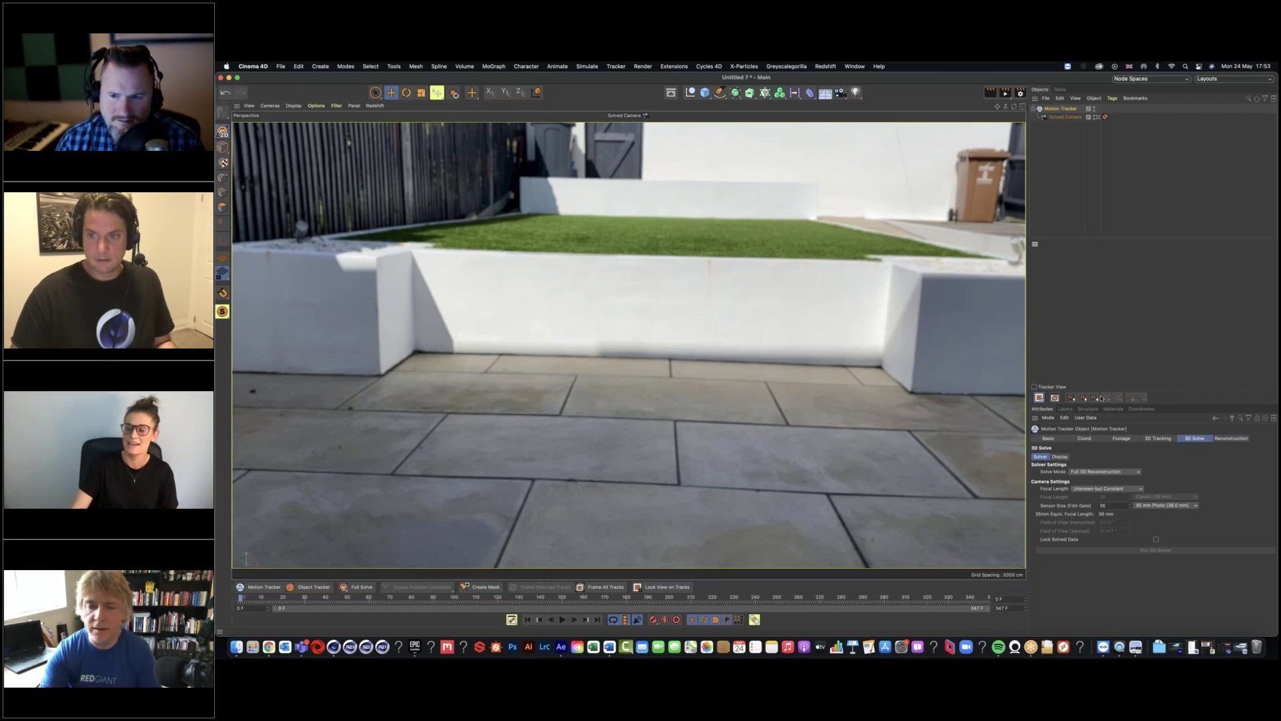
- Set the motion tracker footage's Resampling to 100%
left_click(1127, 439)
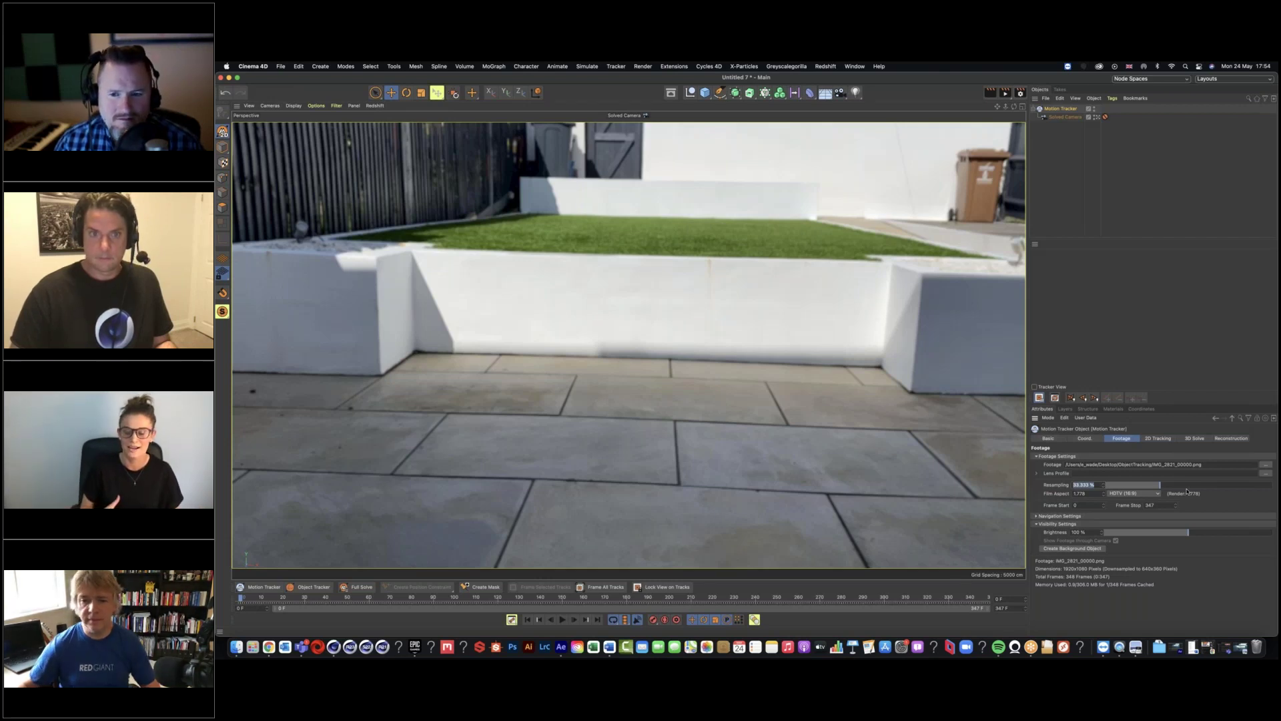
type("100")
key("Return")
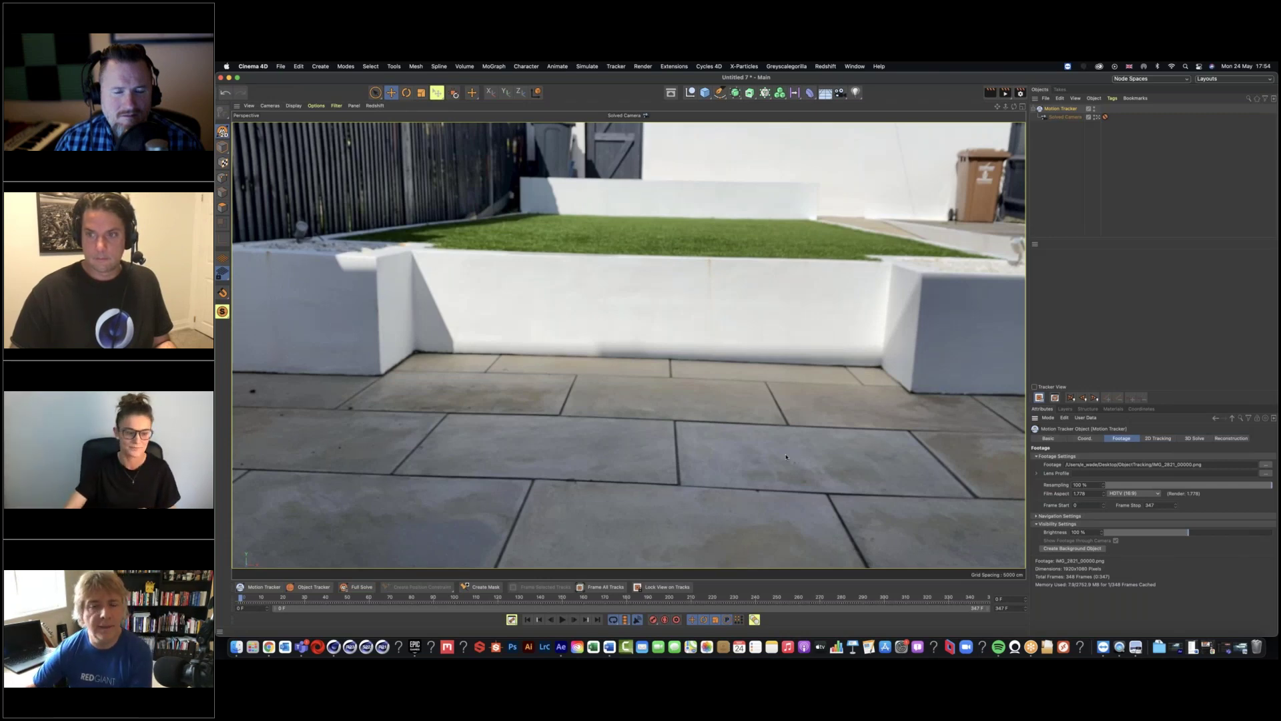
- Play through the footage and limit the timeline range to frames 90 through 260
left_click(562, 619)
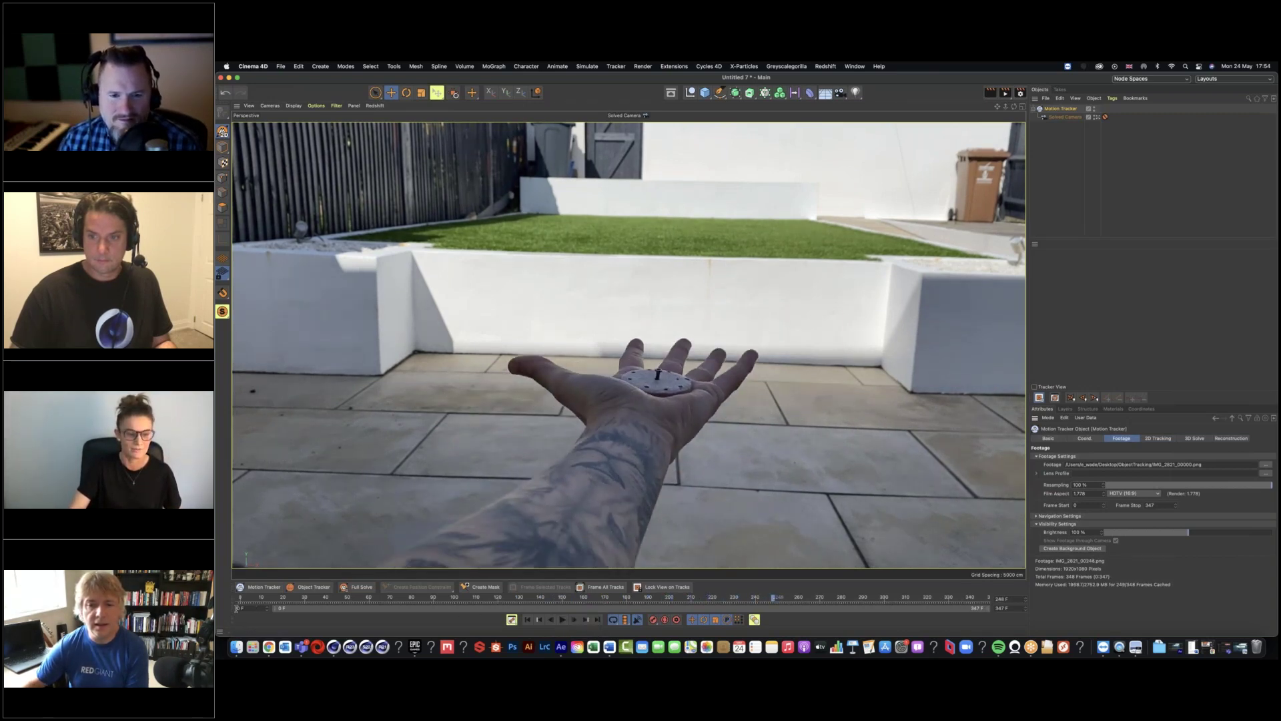
double_click(238, 608)
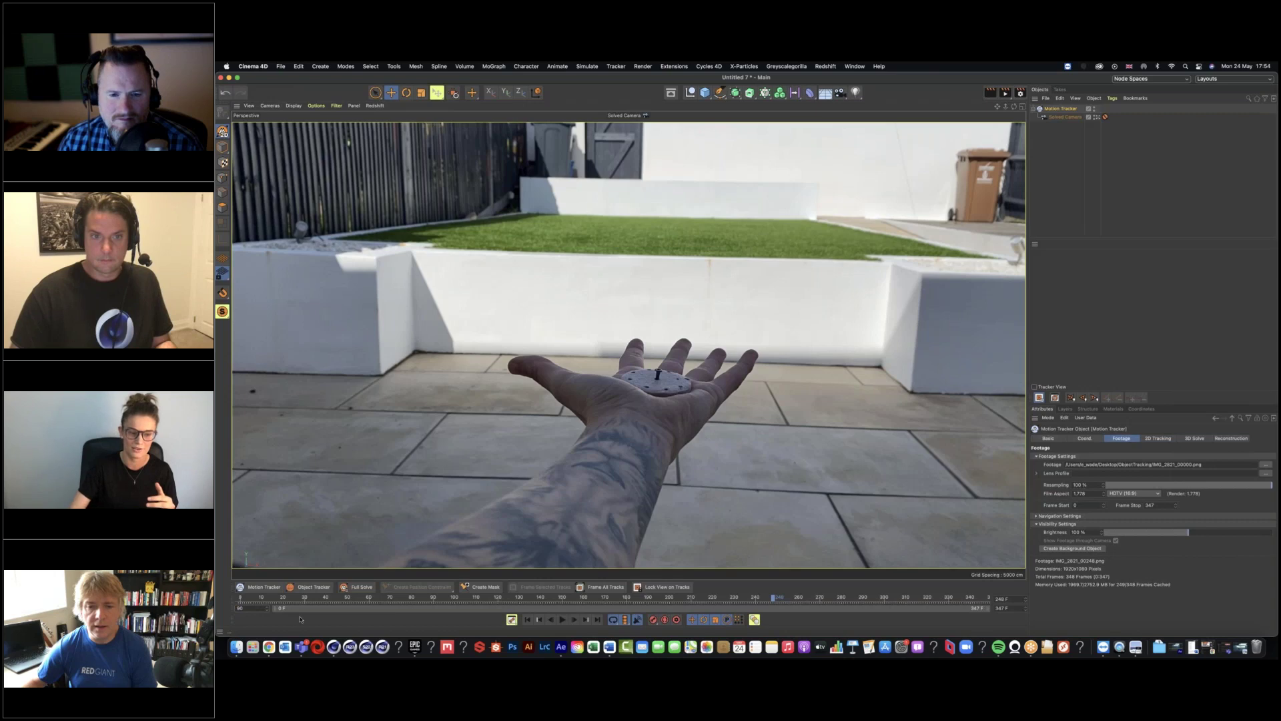
type("90")
key("Return")
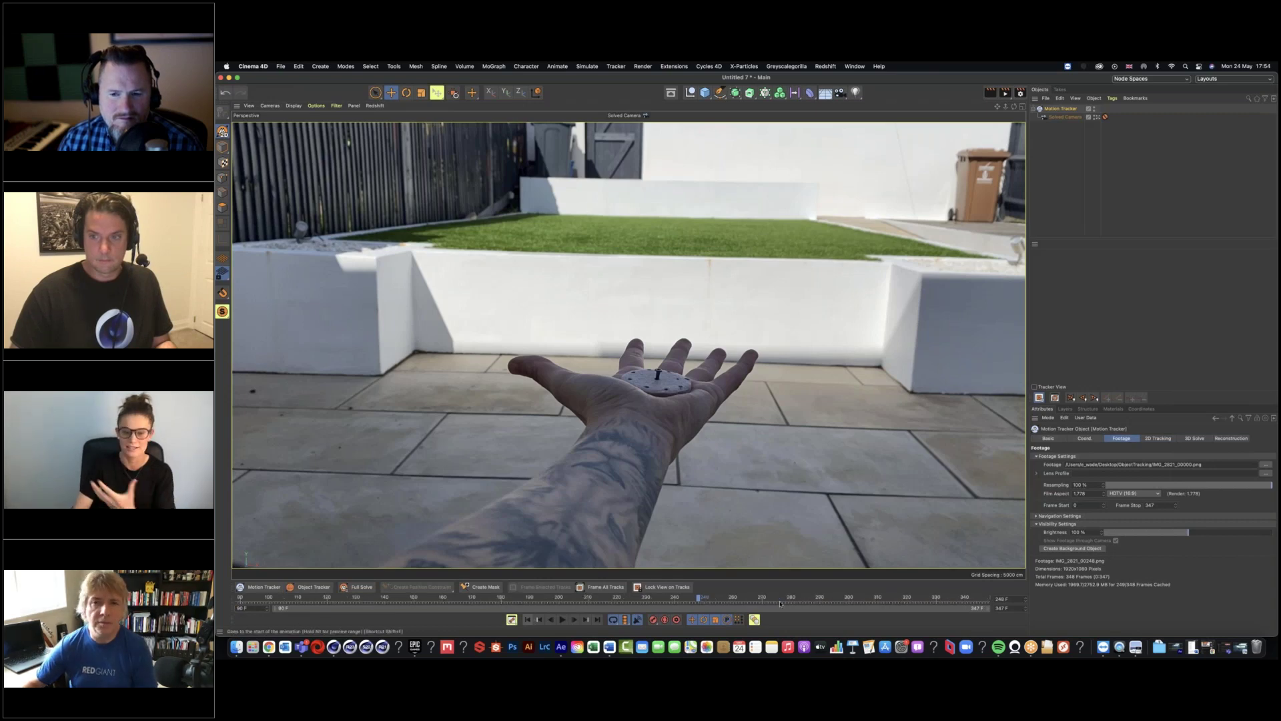
type("260")
key("Return")
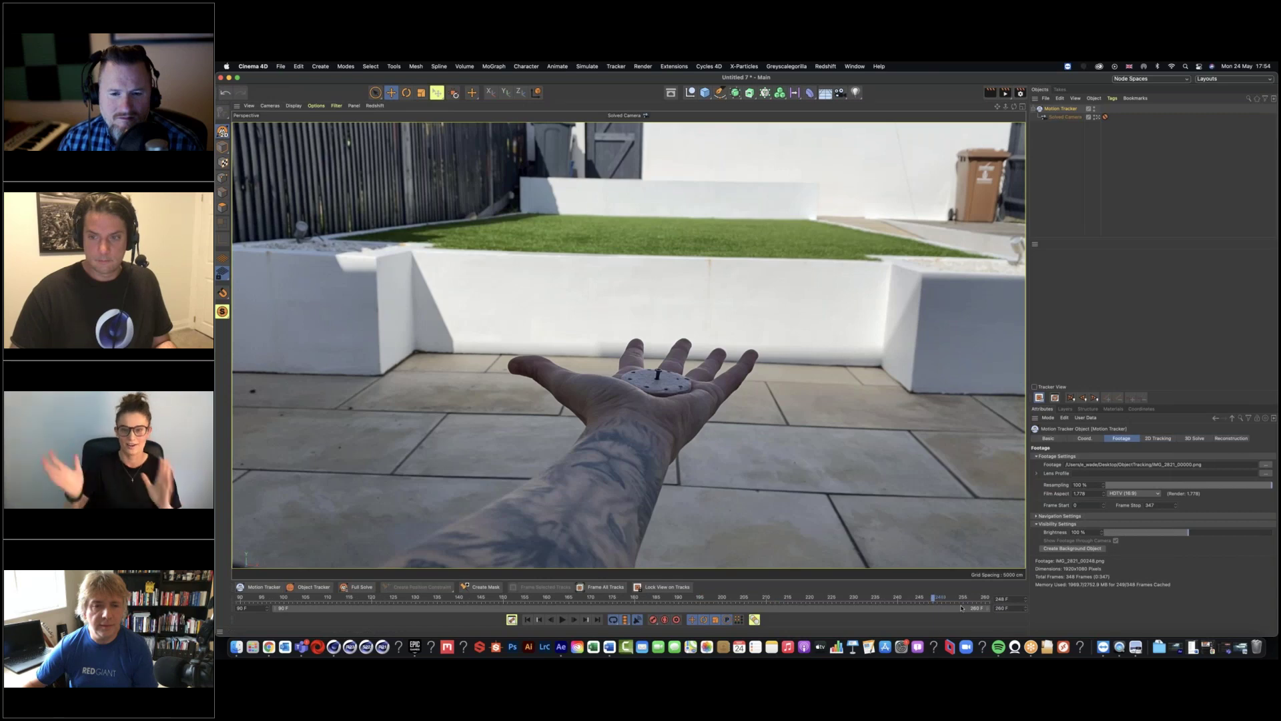
- Play back the shortened hand footage and return the playhead to frame 90
left_click_drag(935, 600, 256, 601)
key("space")
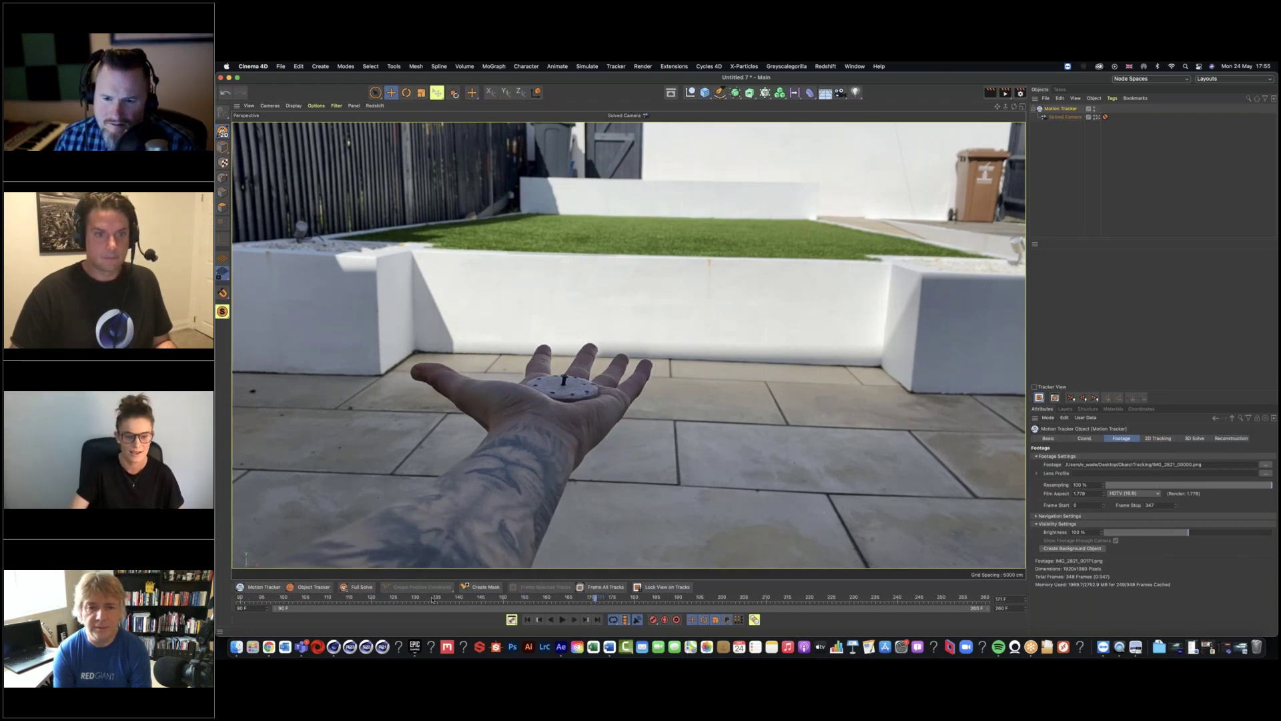
left_click_drag(432, 599, 241, 599)
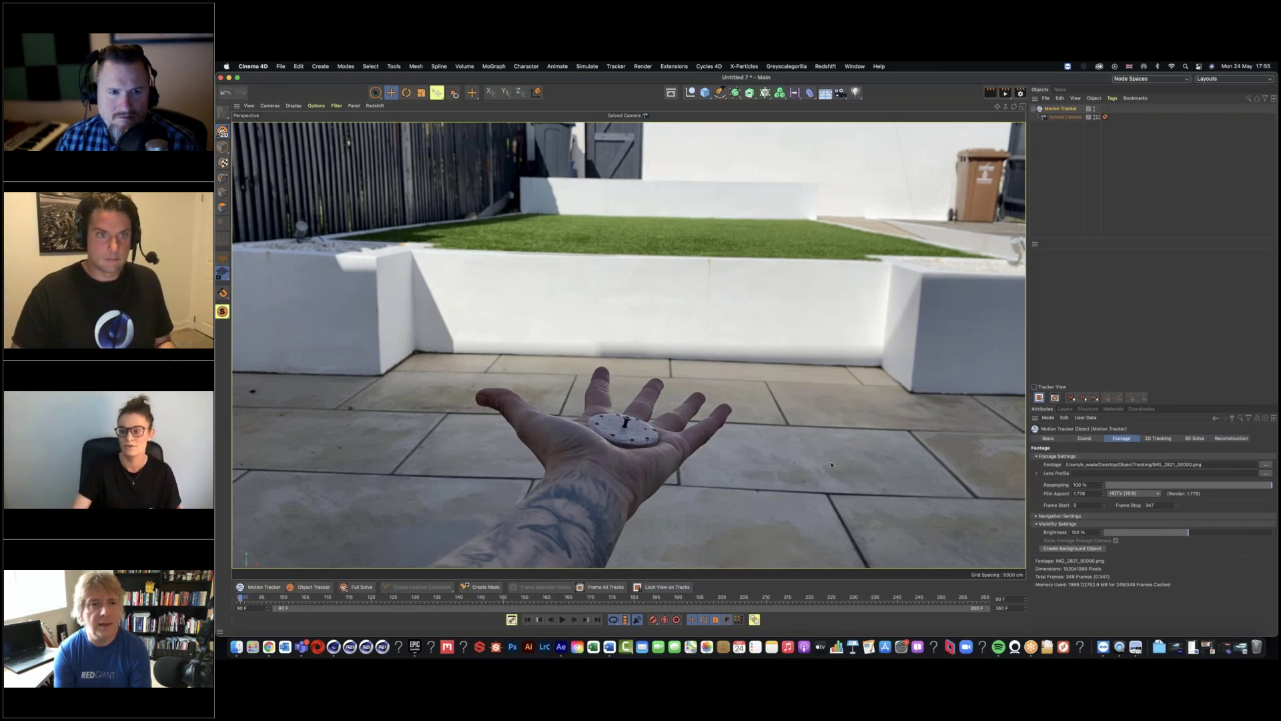
- Show the motion tracker's Manual Tracking settings, and return to Cinema 4D from the YouTube motion tracking video in Chrome
left_click(1158, 439)
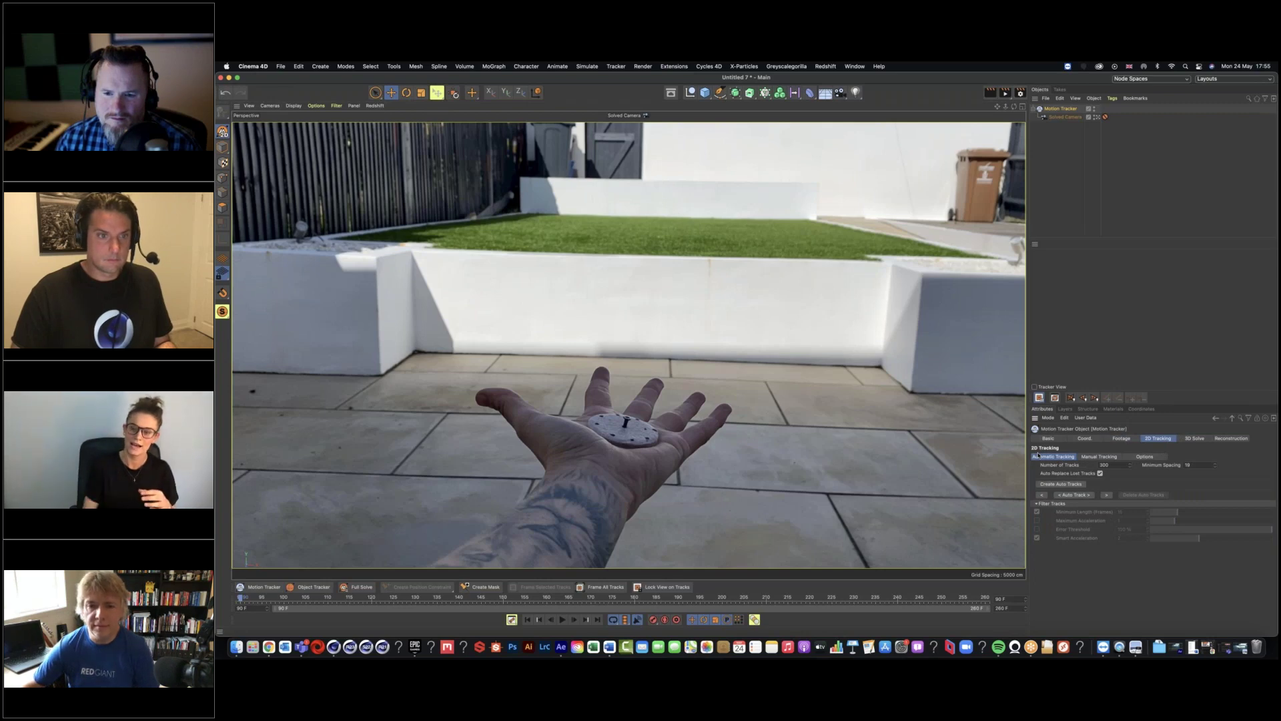
left_click(1099, 457)
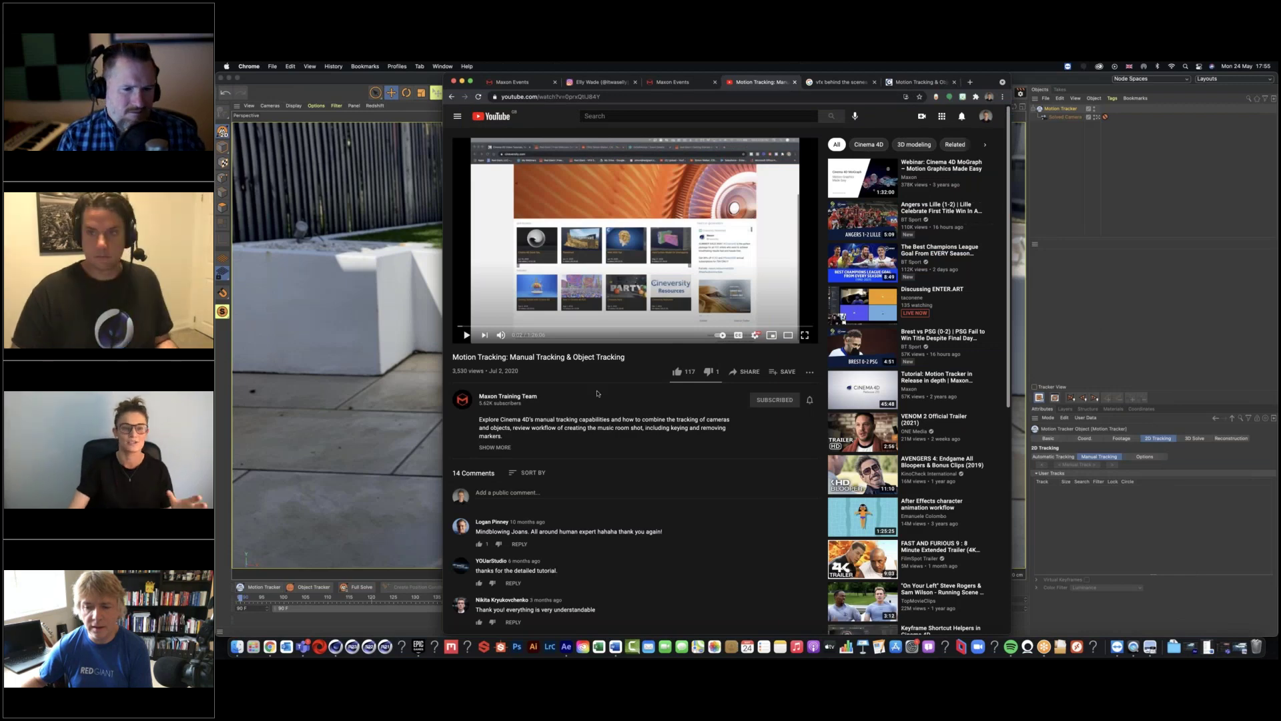
left_click(412, 122)
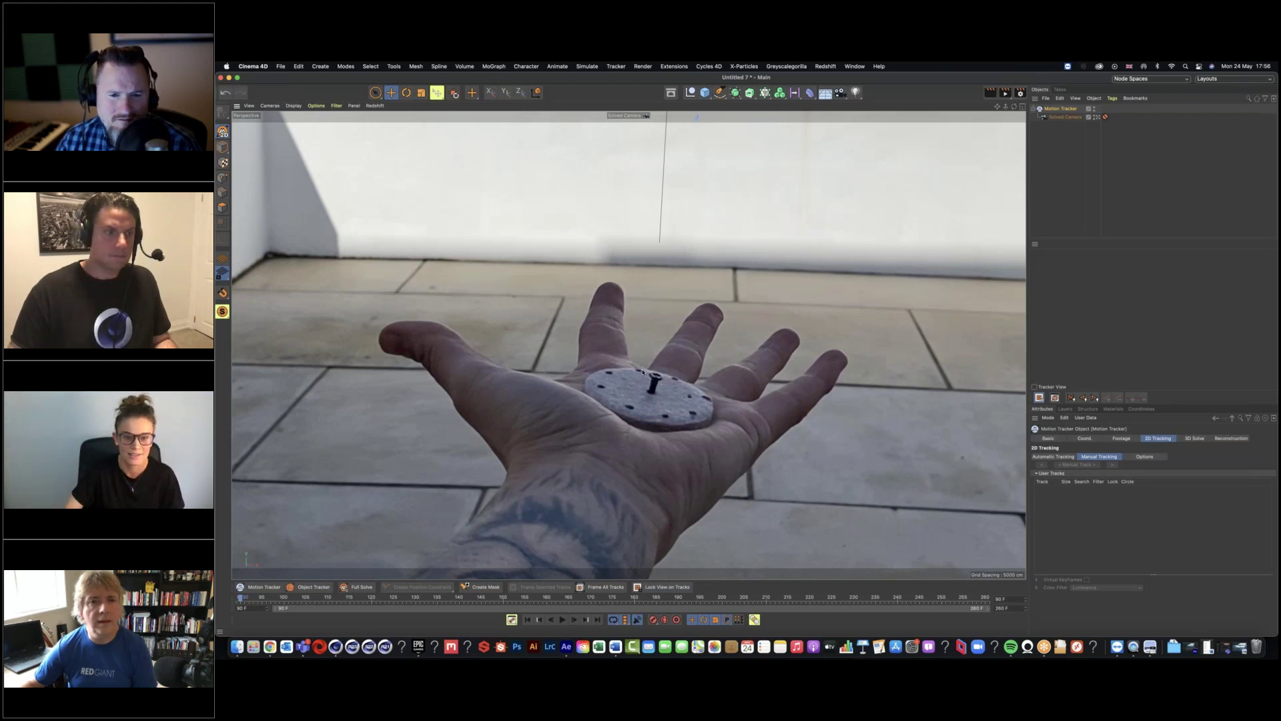
- Place a manual track on the black dot at the far edge of the disc, centre it and fit its pattern box around the dot
scroll(640, 371, "up", 5)
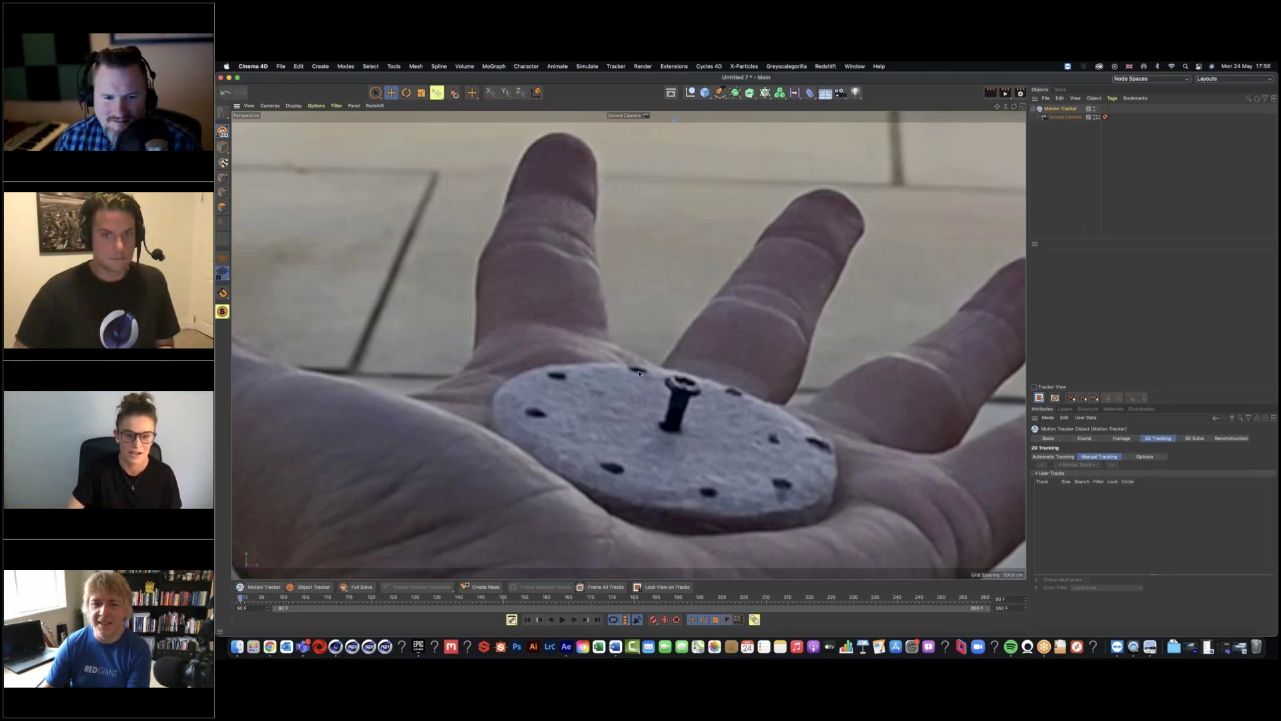
scroll(639, 372, "up", 2)
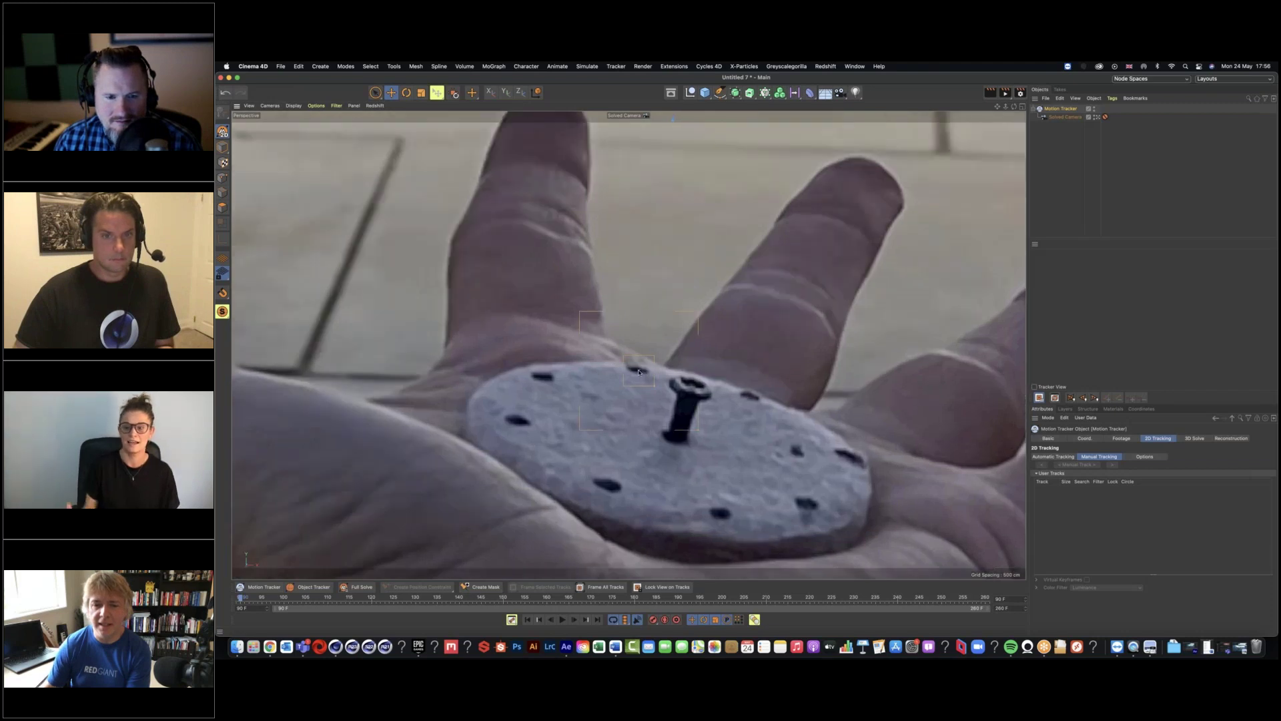
left_click(639, 373, "ctrl")
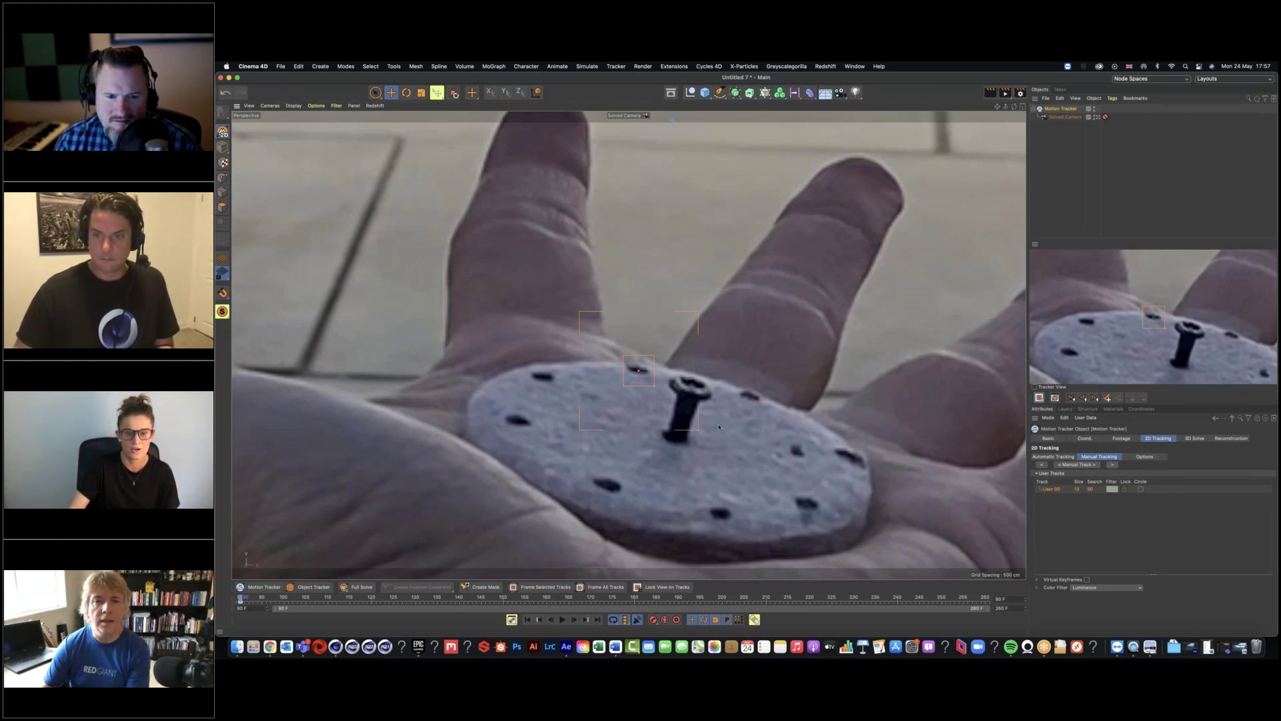
scroll(638, 373, "up", 3)
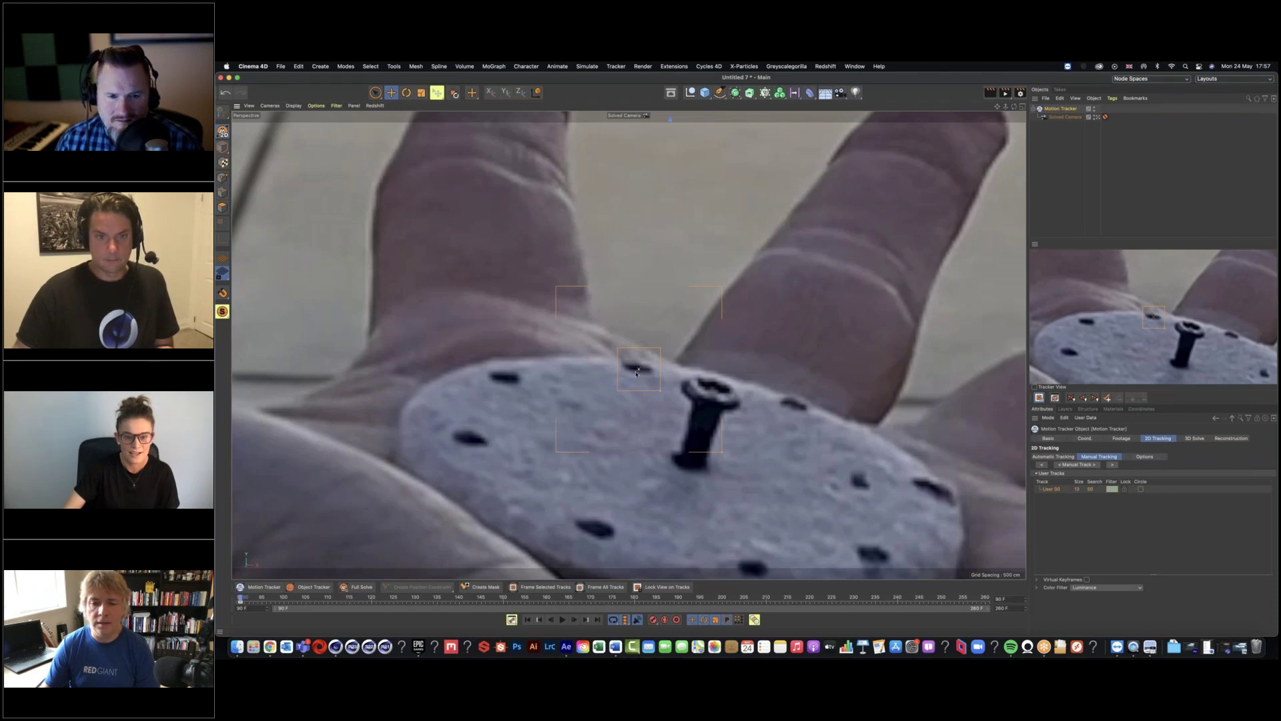
left_click_drag(638, 369, 639, 369)
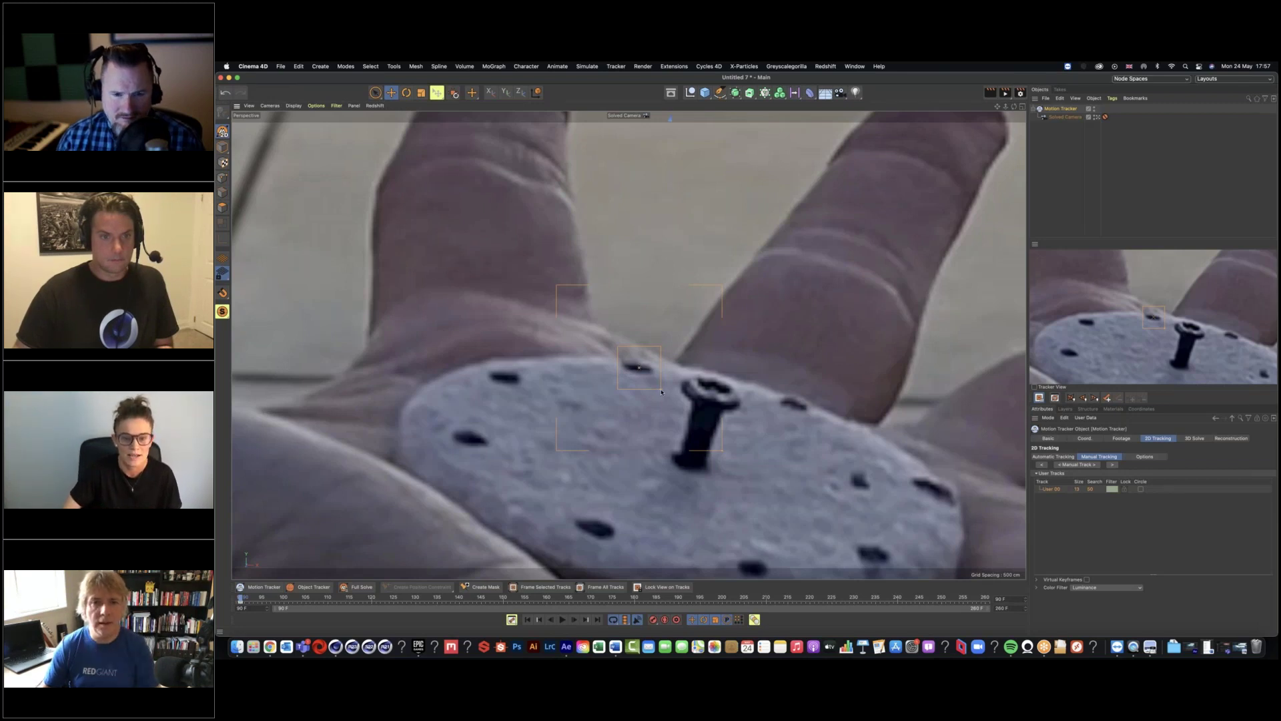
left_click_drag(662, 392, 658, 387)
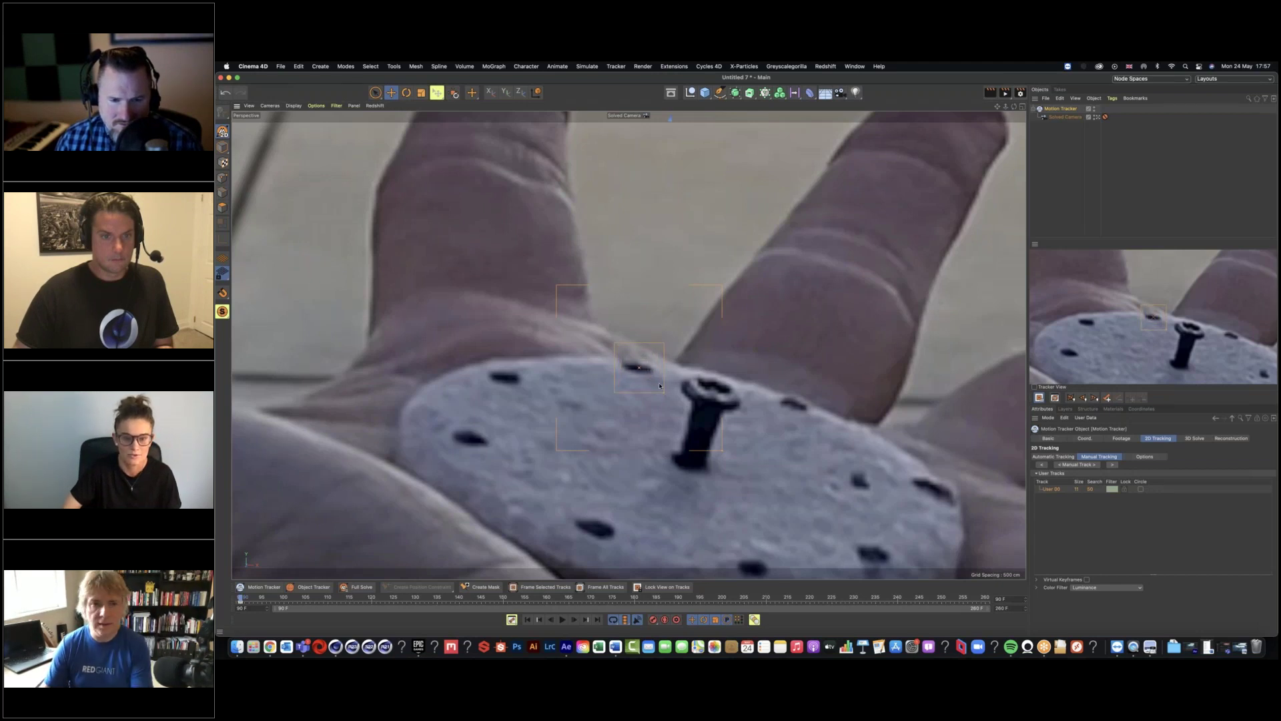
left_click_drag(660, 386, 660, 387)
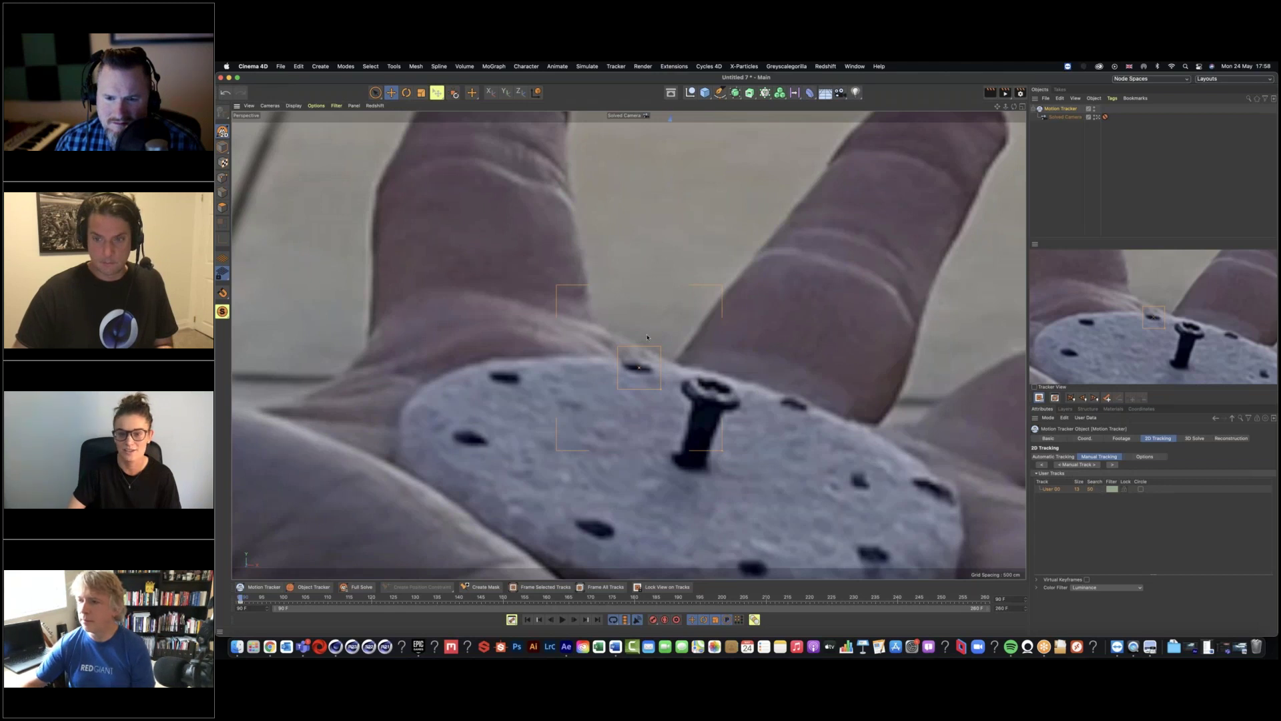
- Toggle the track's lock on and off, give it a circular pattern and reduce its search size to 41
left_click(1126, 489)
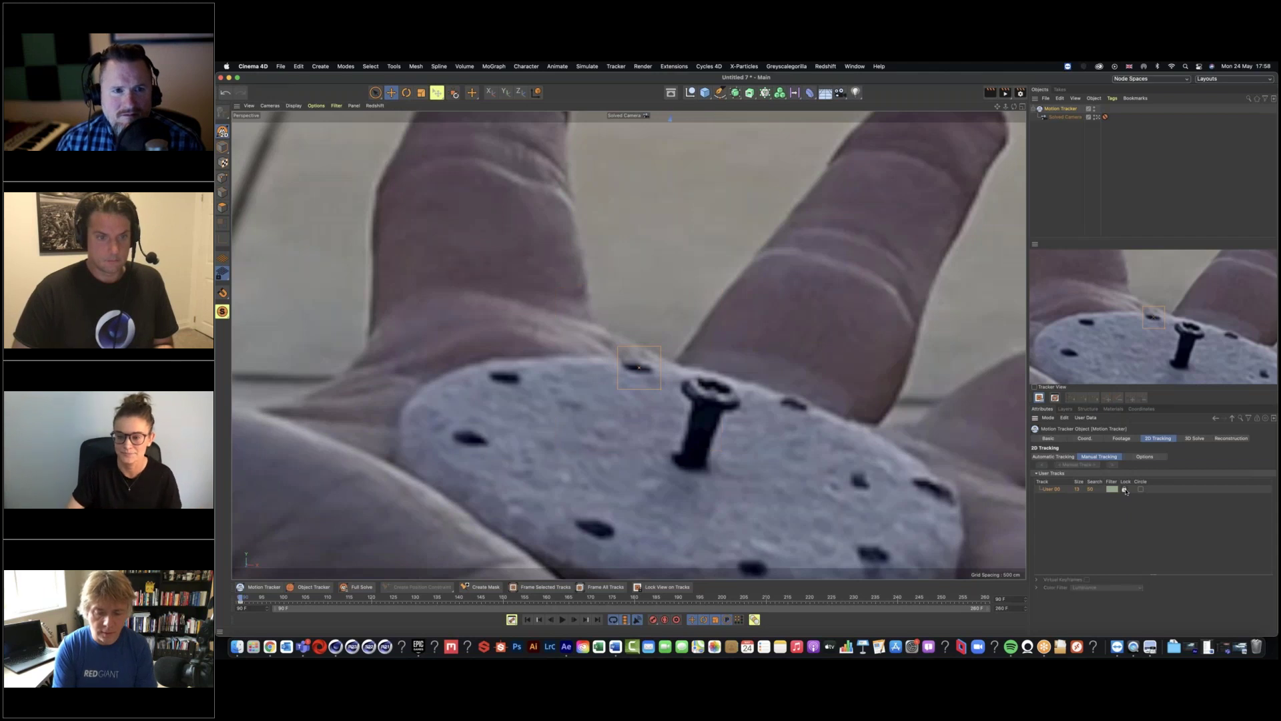
left_click(1125, 490)
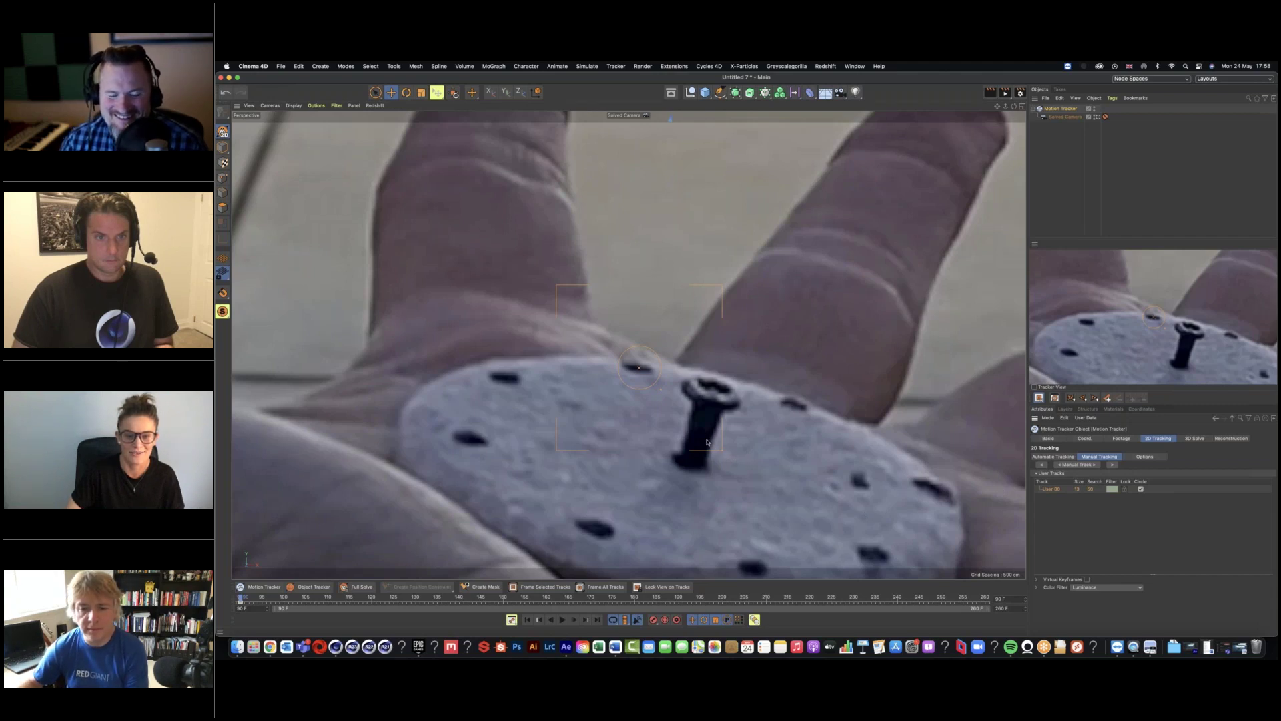
left_click_drag(706, 441, 703, 438)
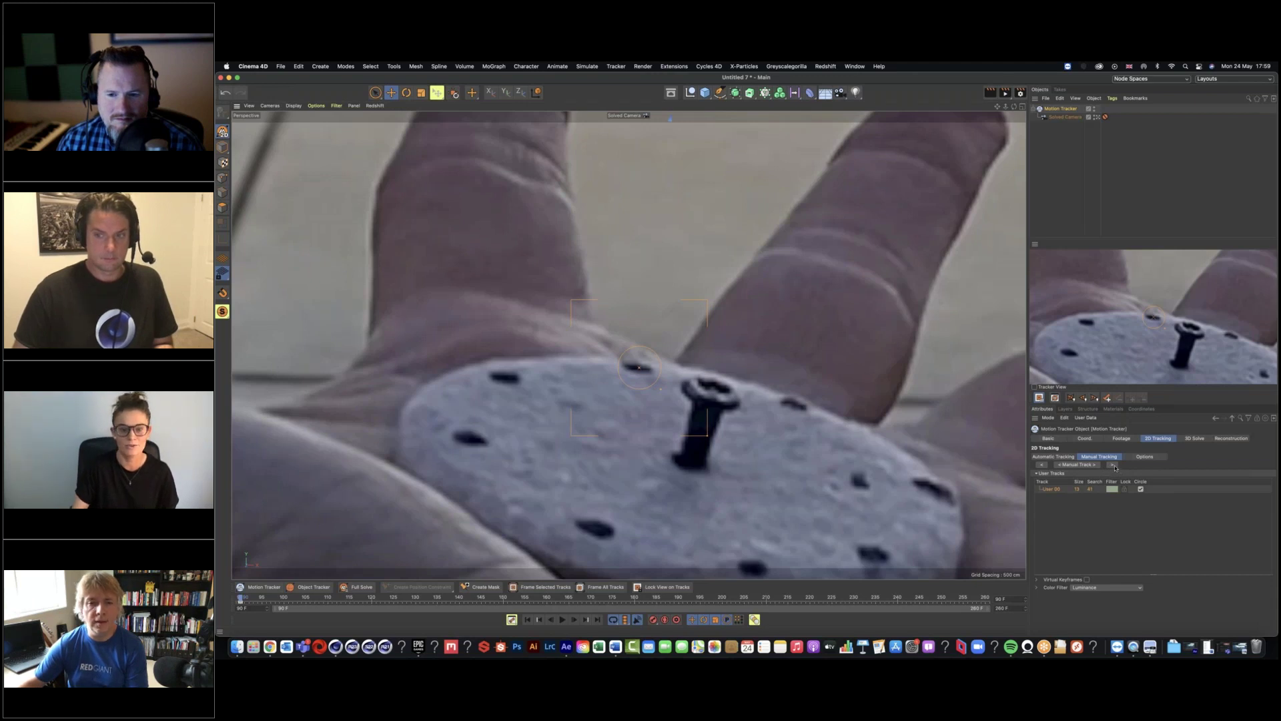
- Track the dot forward through the footage and scrub to about frame 110 to check the track's path
left_click(1113, 465)
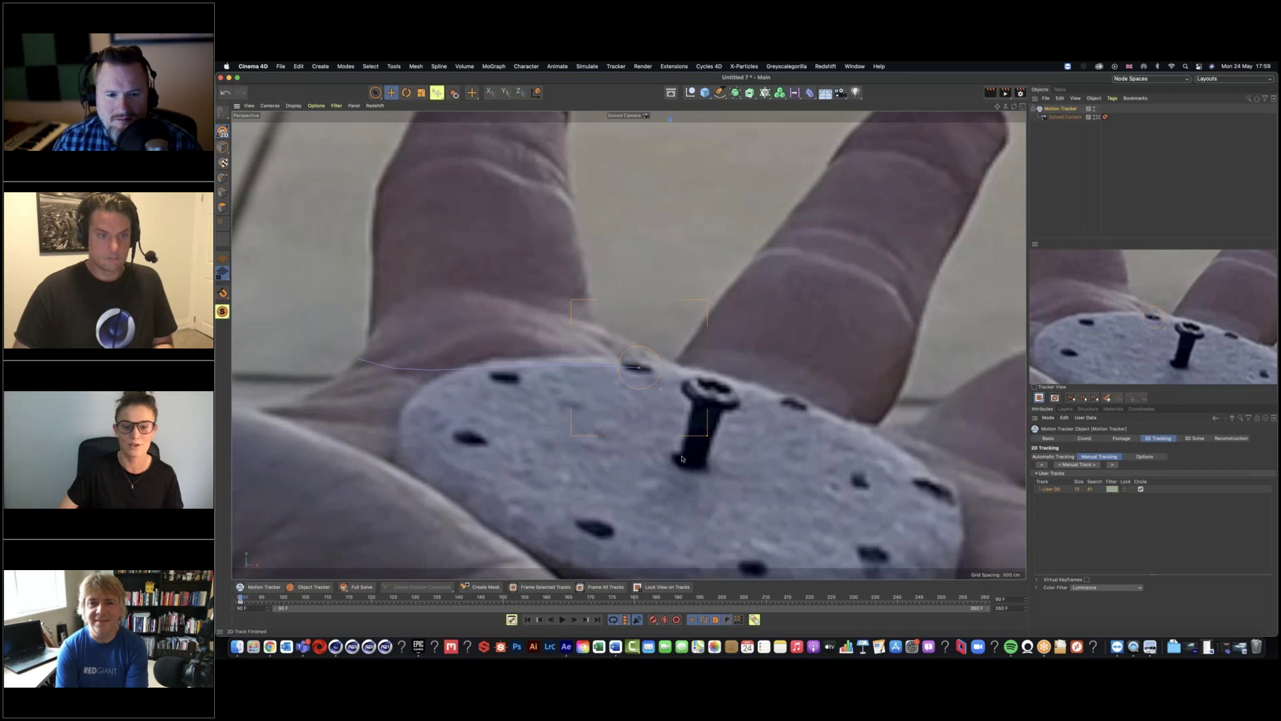
scroll(682, 459, "down", 4)
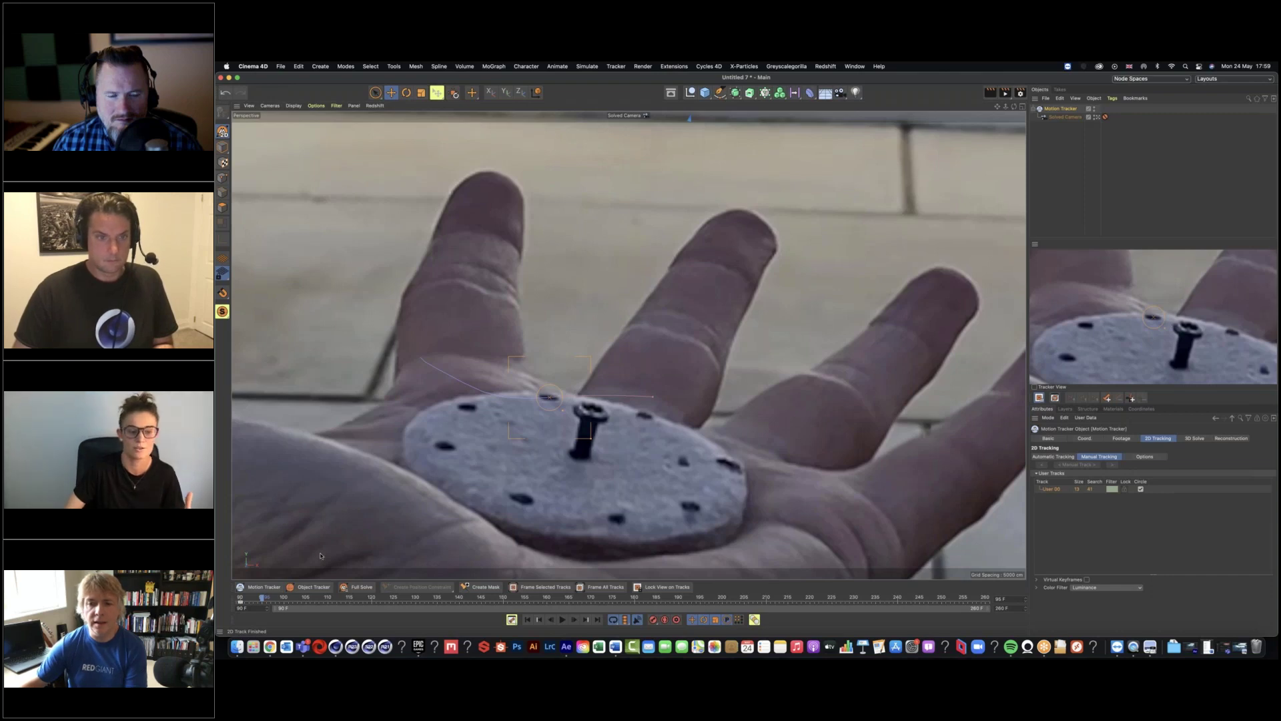
left_click_drag(262, 600, 328, 598)
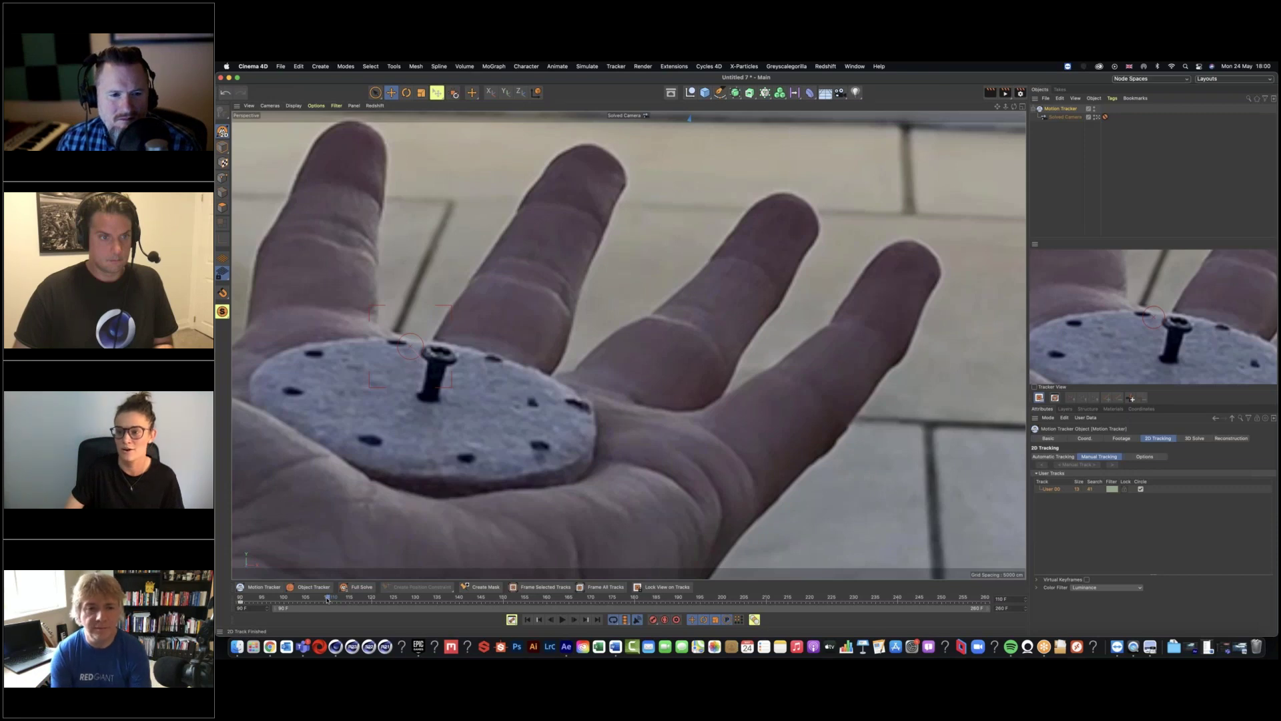
- Scrub back to frame 105, compare the neighbouring frames, and insert a key at the track position on the far-edge dot
left_click_drag(327, 599, 306, 599)
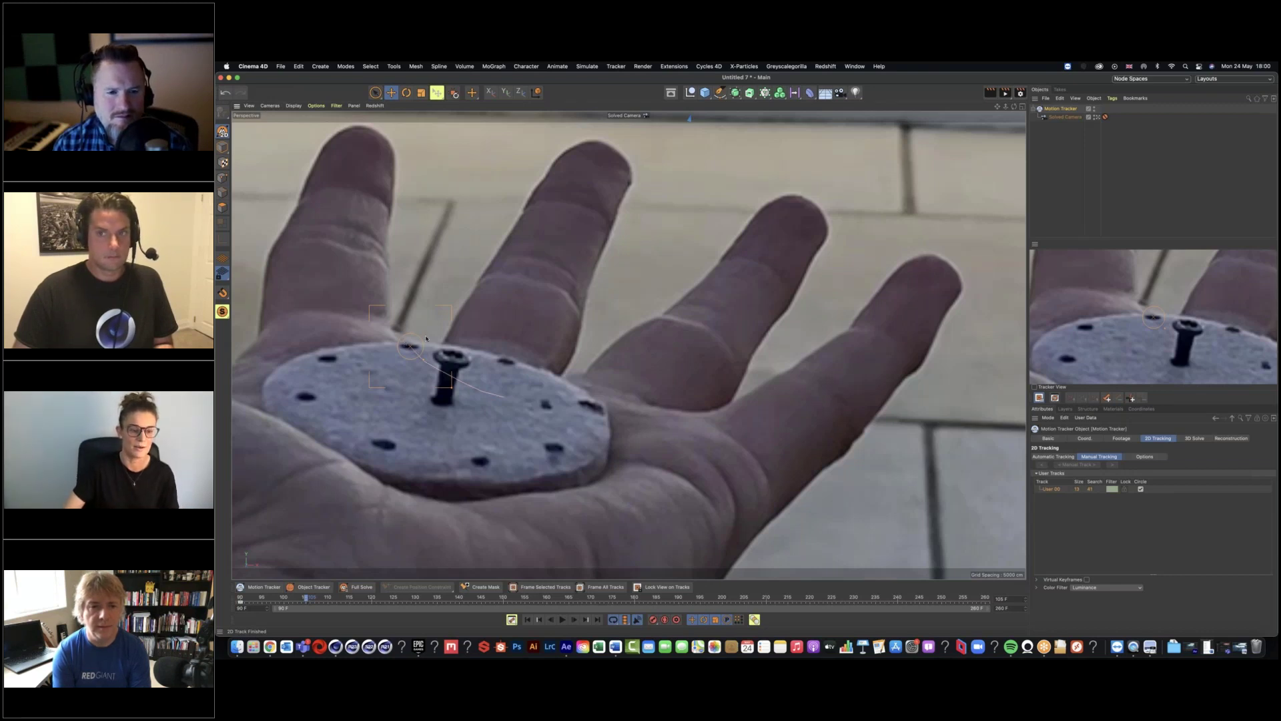
scroll(426, 338, "up", 5)
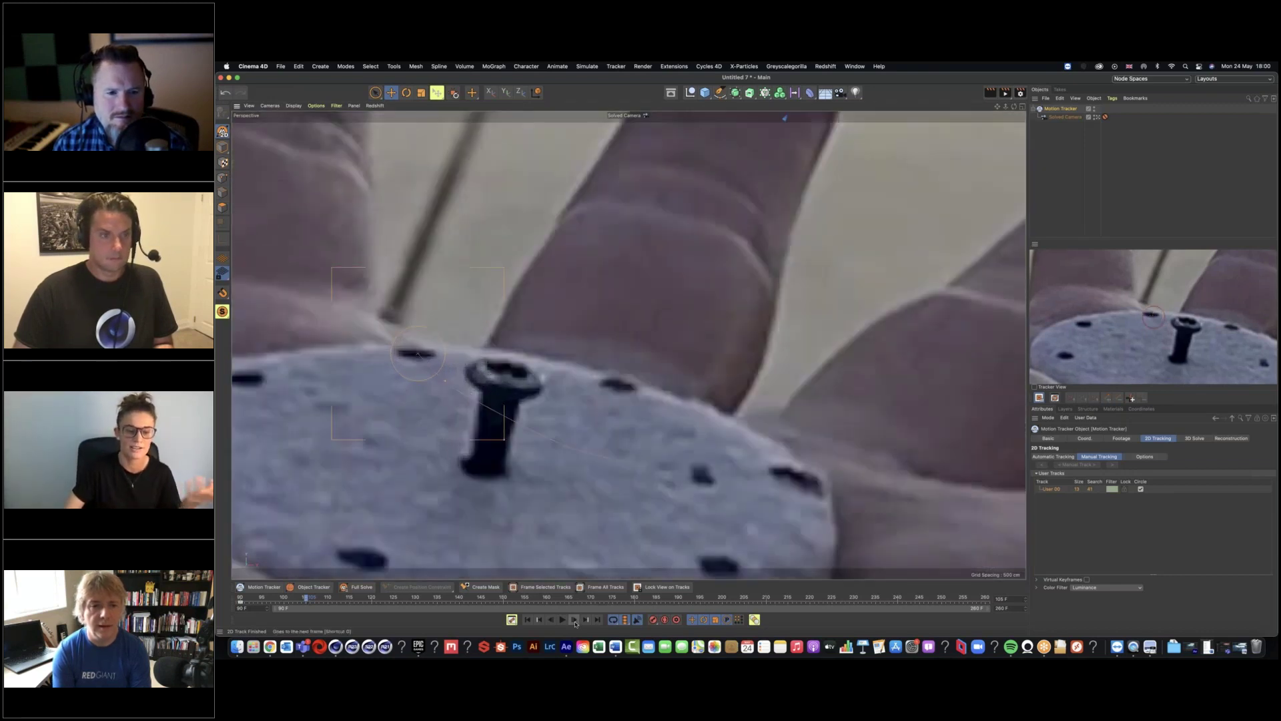
left_click(574, 621)
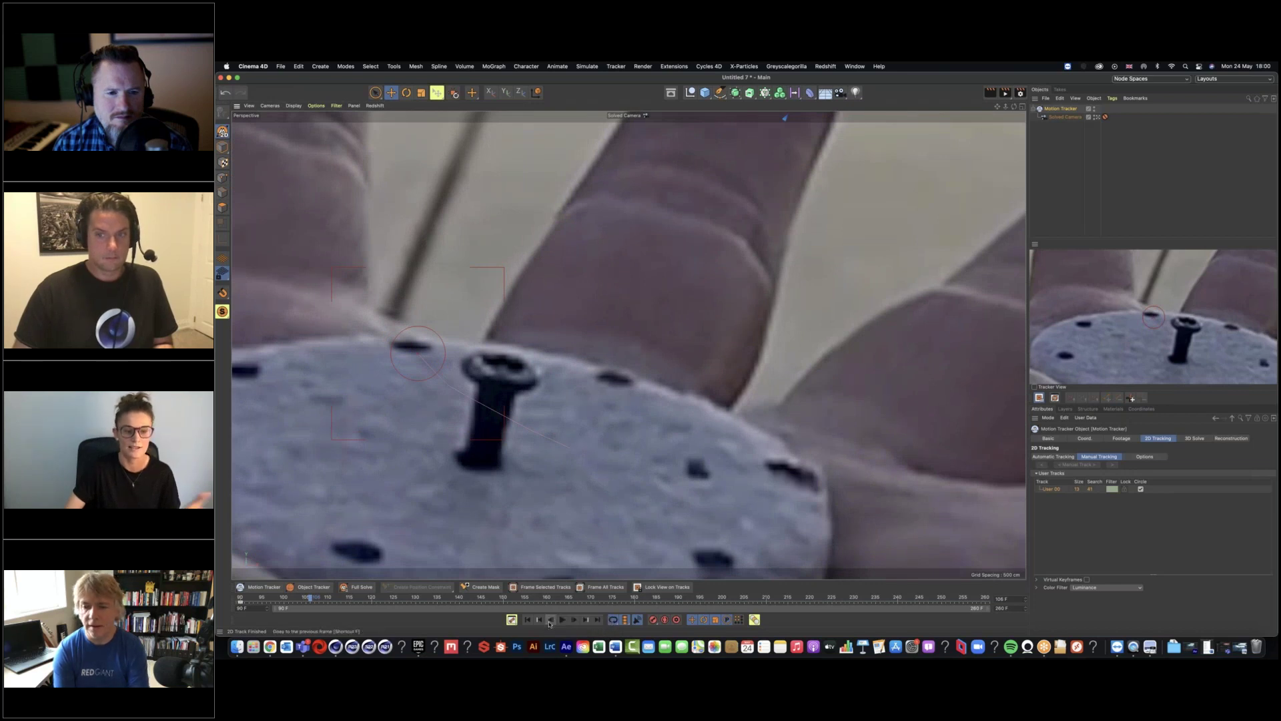
left_click(550, 621)
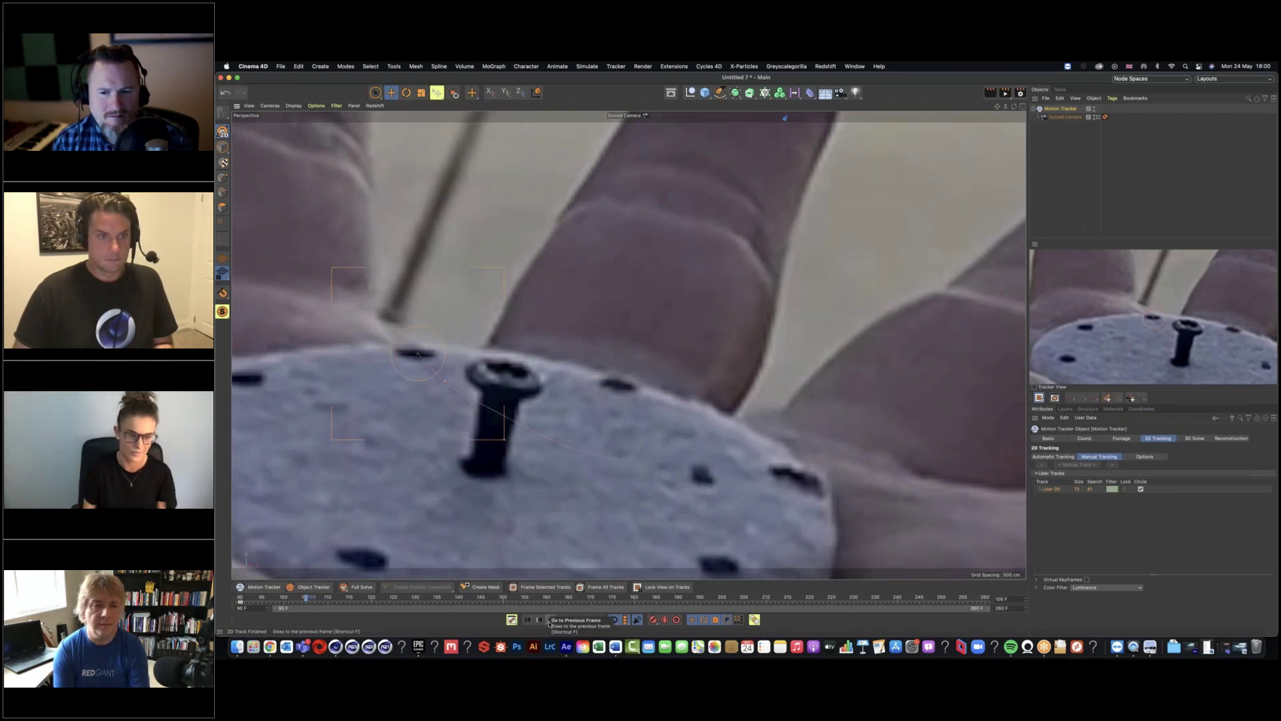
left_click(550, 621)
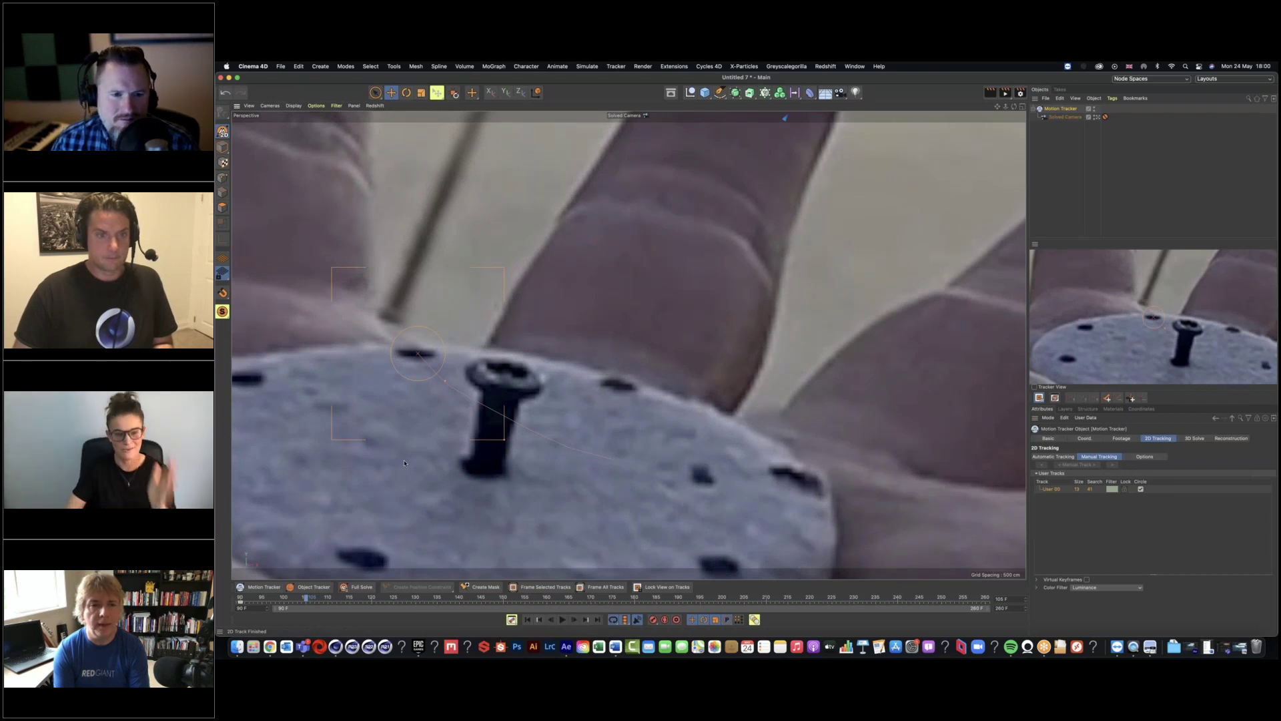
right_click(419, 353)
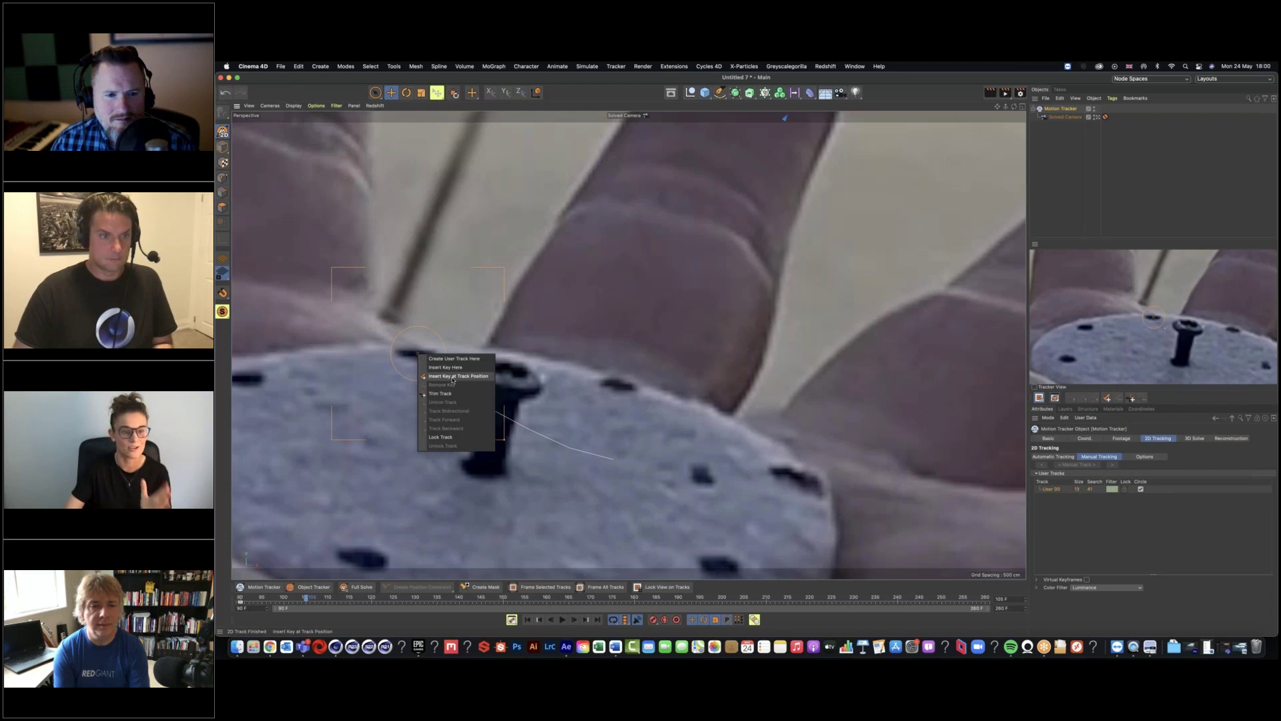
left_click(454, 376)
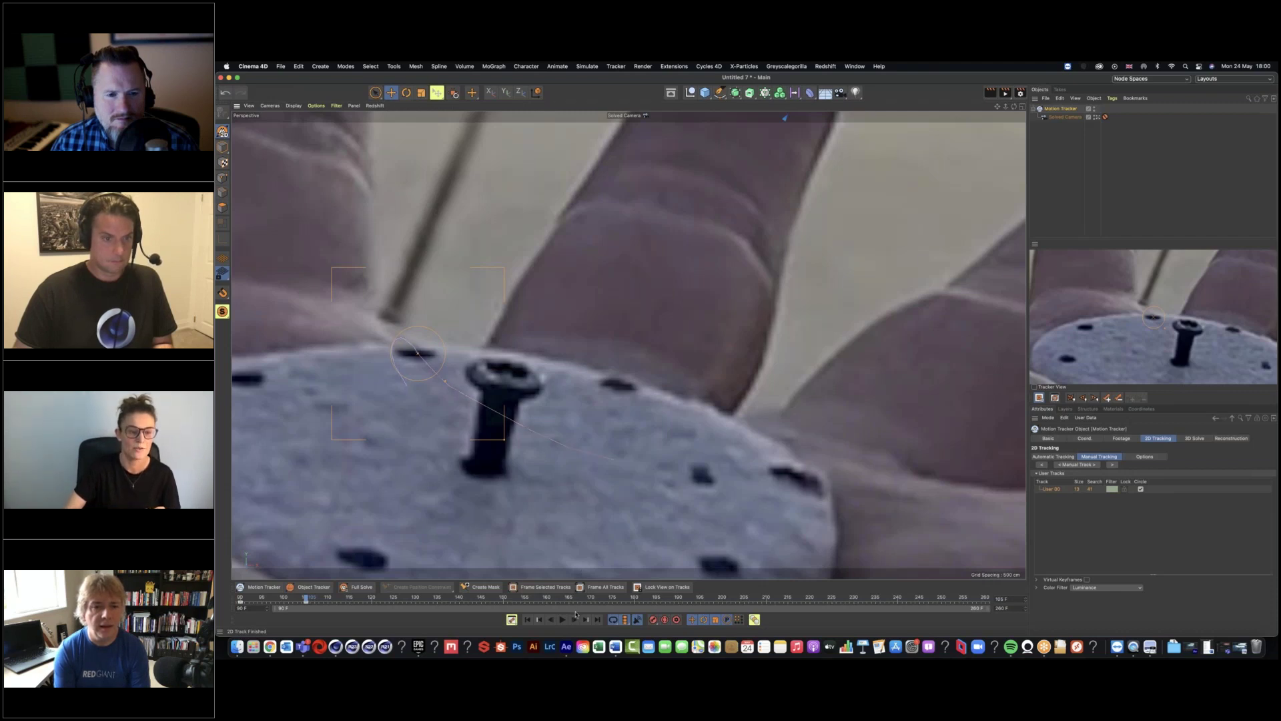
- Advance frame by frame to frame 115 and insert another key at the track position on the dot
left_click(575, 619)
left_click(574, 619)
left_click(575, 620)
left_click(575, 619)
left_click(575, 620)
left_click(575, 619)
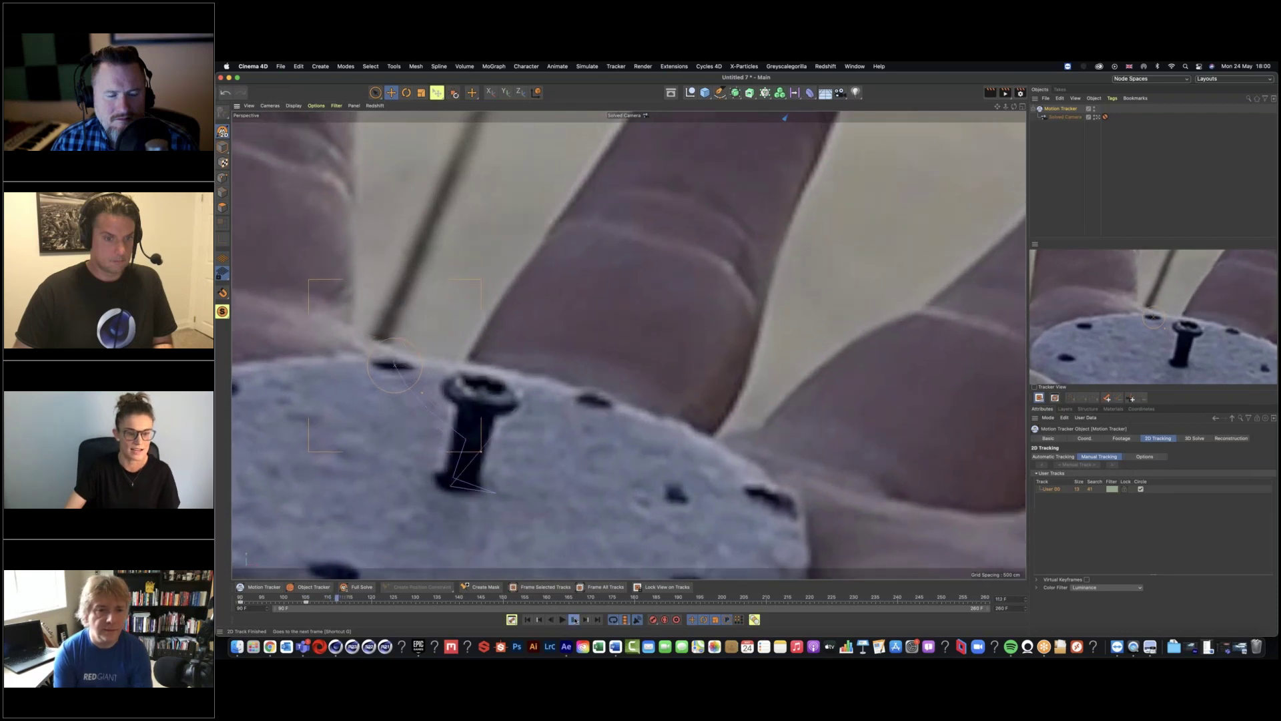
left_click(575, 620)
left_click(575, 620)
left_click(574, 619)
left_click(575, 619)
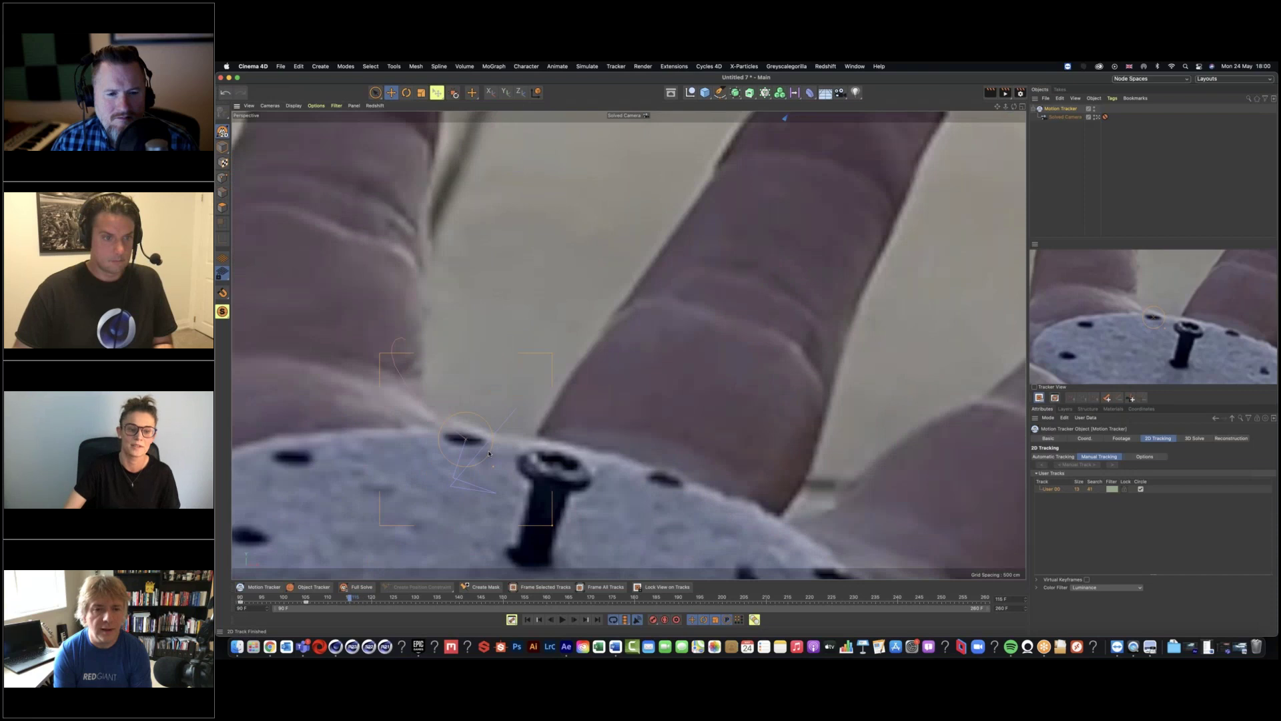
right_click(472, 439)
left_click(515, 467)
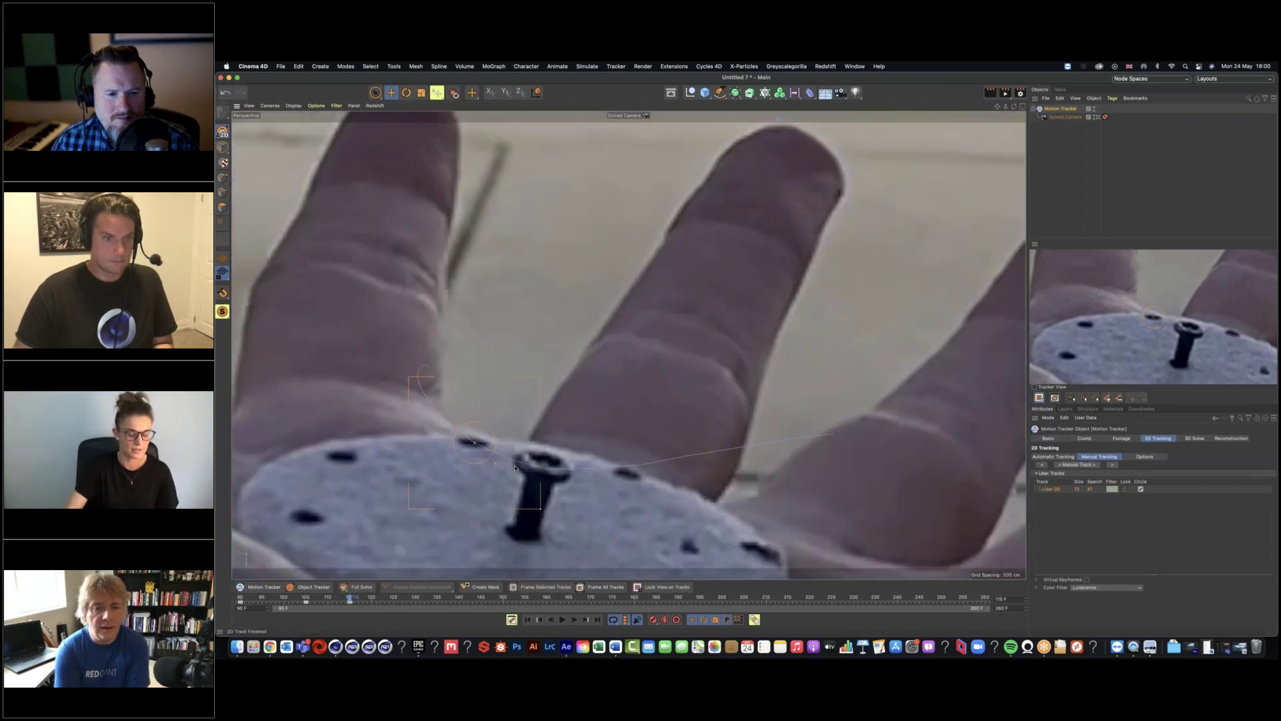
- Step onward through the footage and scrub to about frame 152 to check how the track follows the dot
key("g")
key("g")
key("g")
key("g")
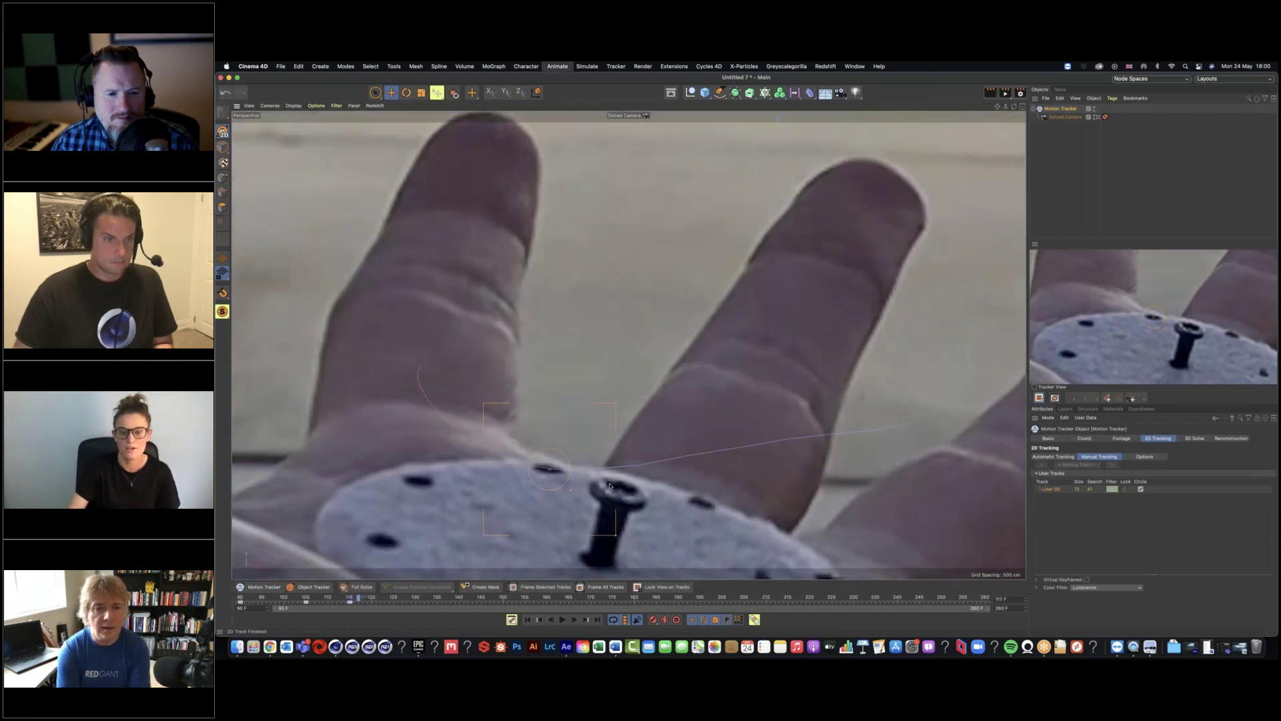
key("g")
key("g")
key("g")
key("g")
key("g")
key("g")
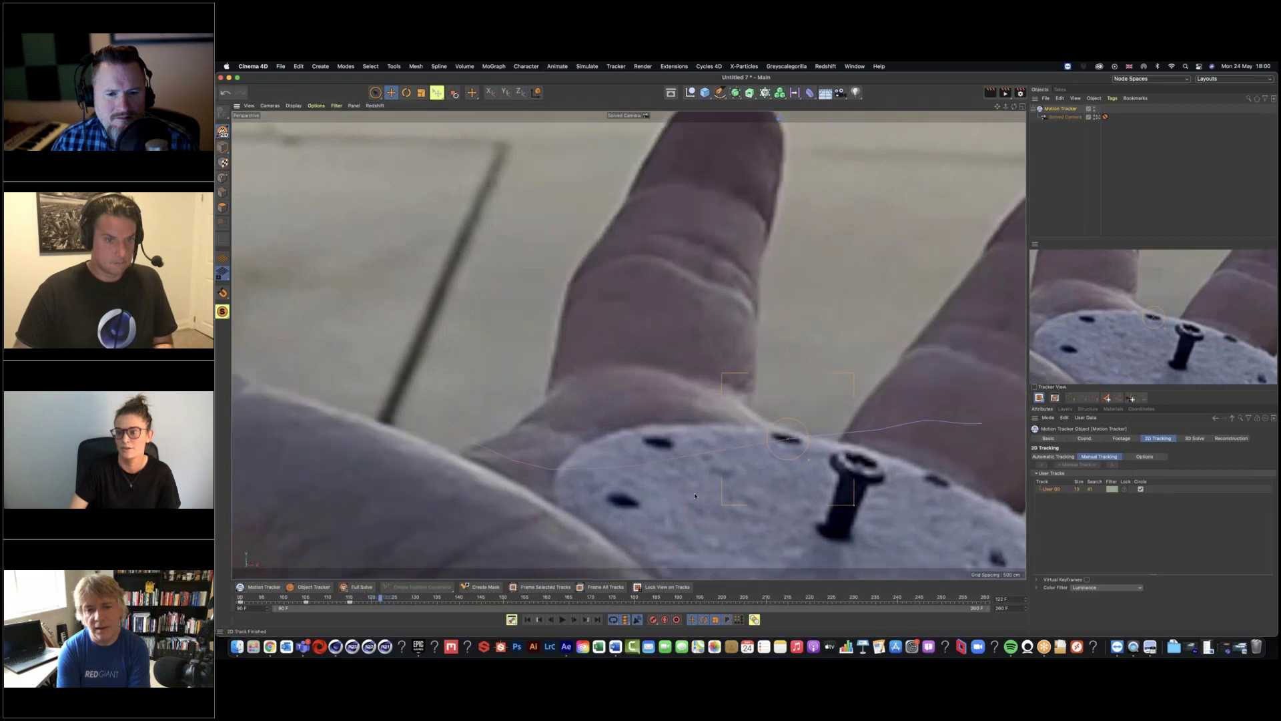
key("g")
key("g")
key("g")
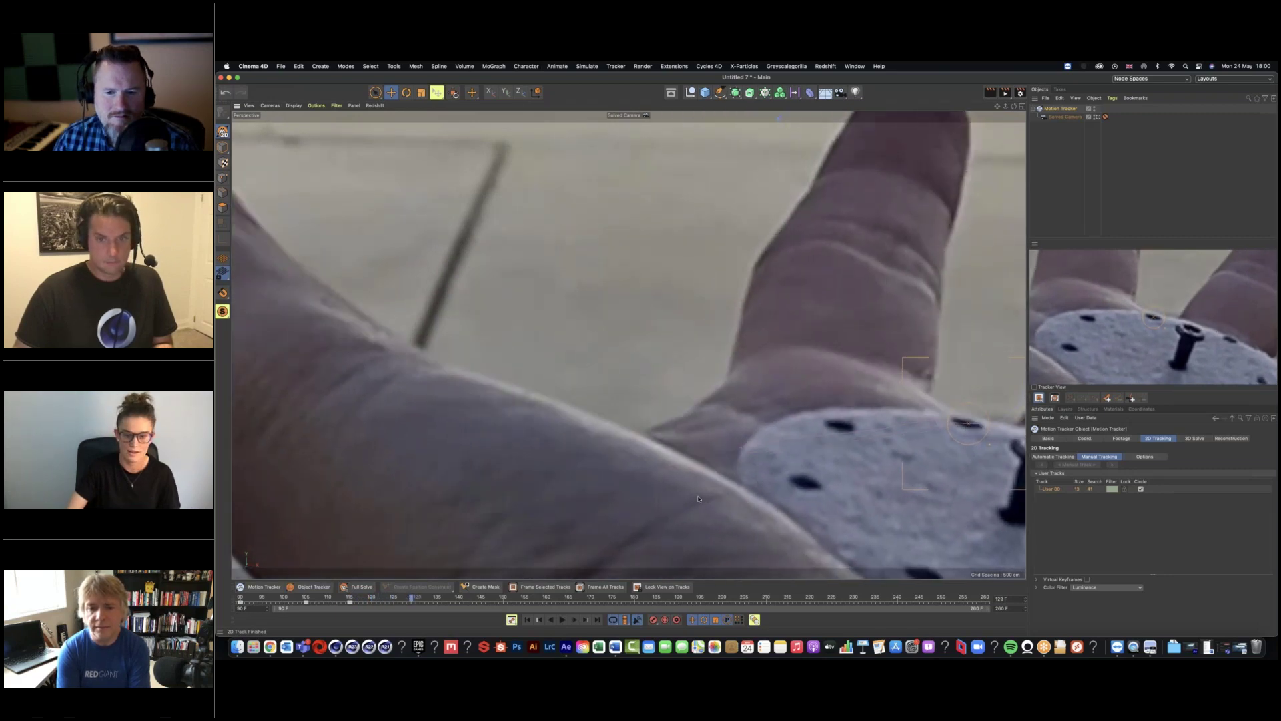
scroll(731, 501, "down", 3)
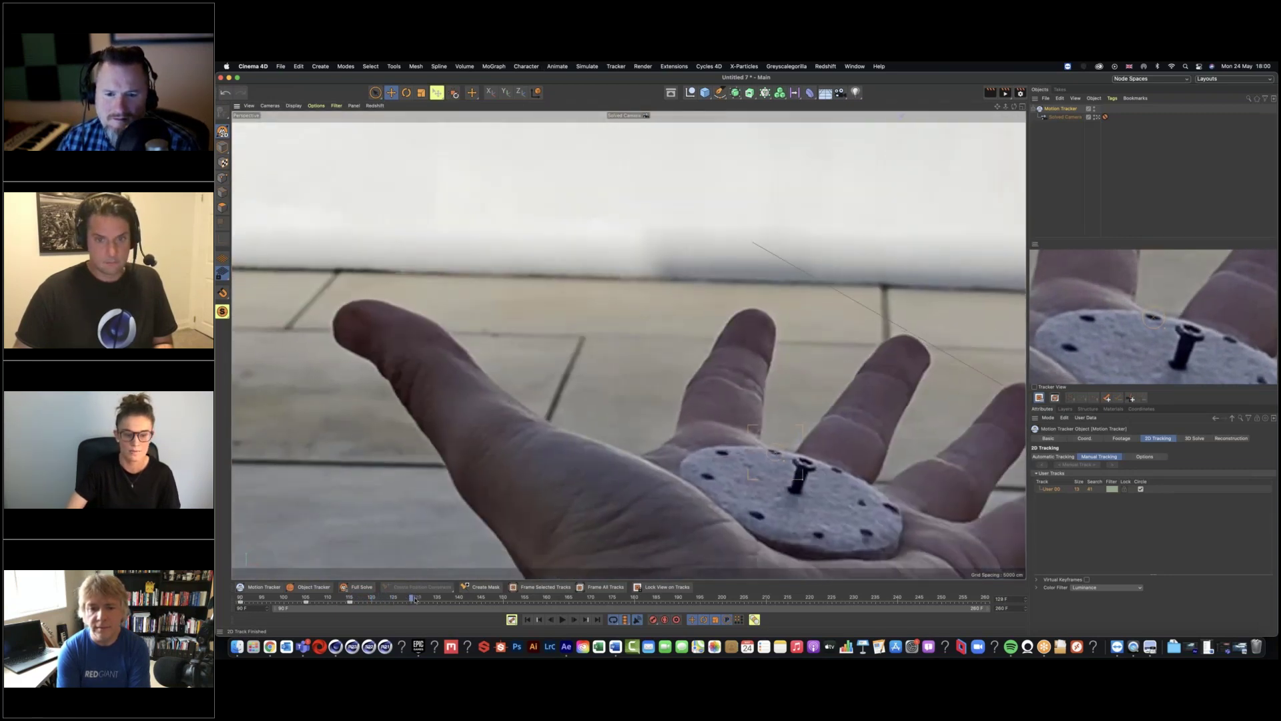
left_click_drag(411, 599, 512, 596)
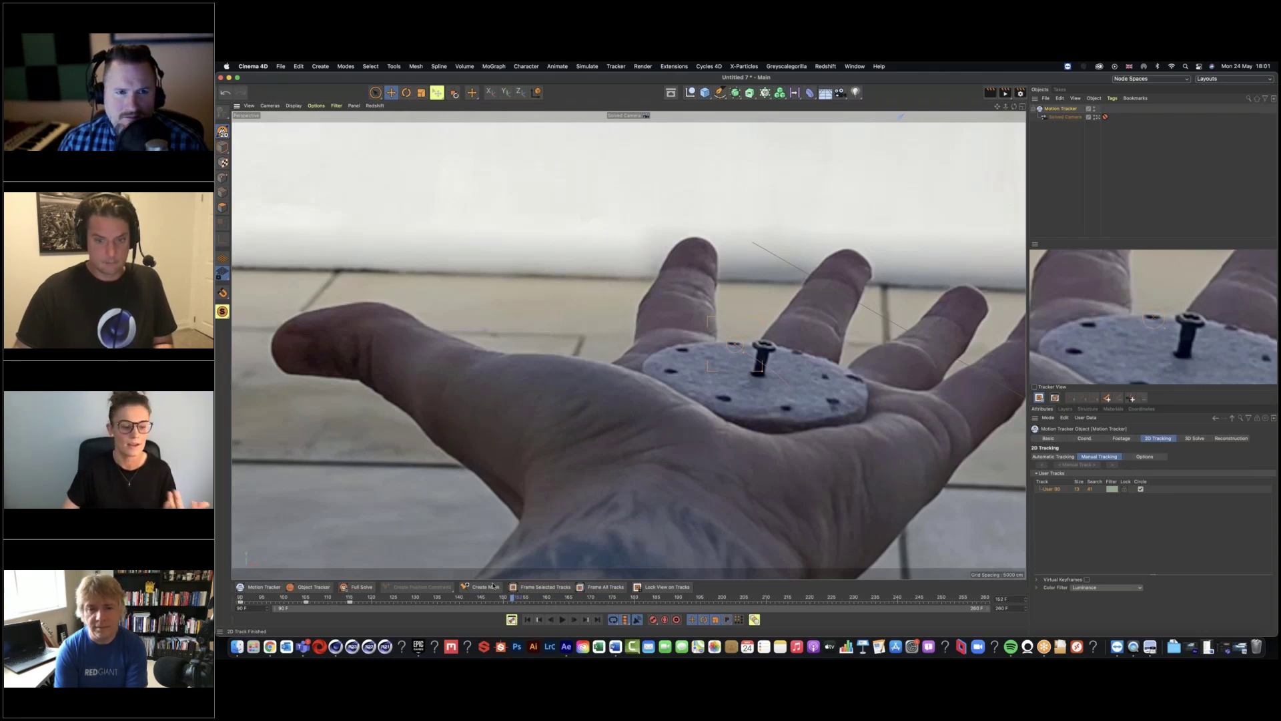
- Open FUI_MotionTracking_01.c4d from the Scene_Breakdown folder in DPP_FUI_Tracking and close the Finder window
left_click(238, 646)
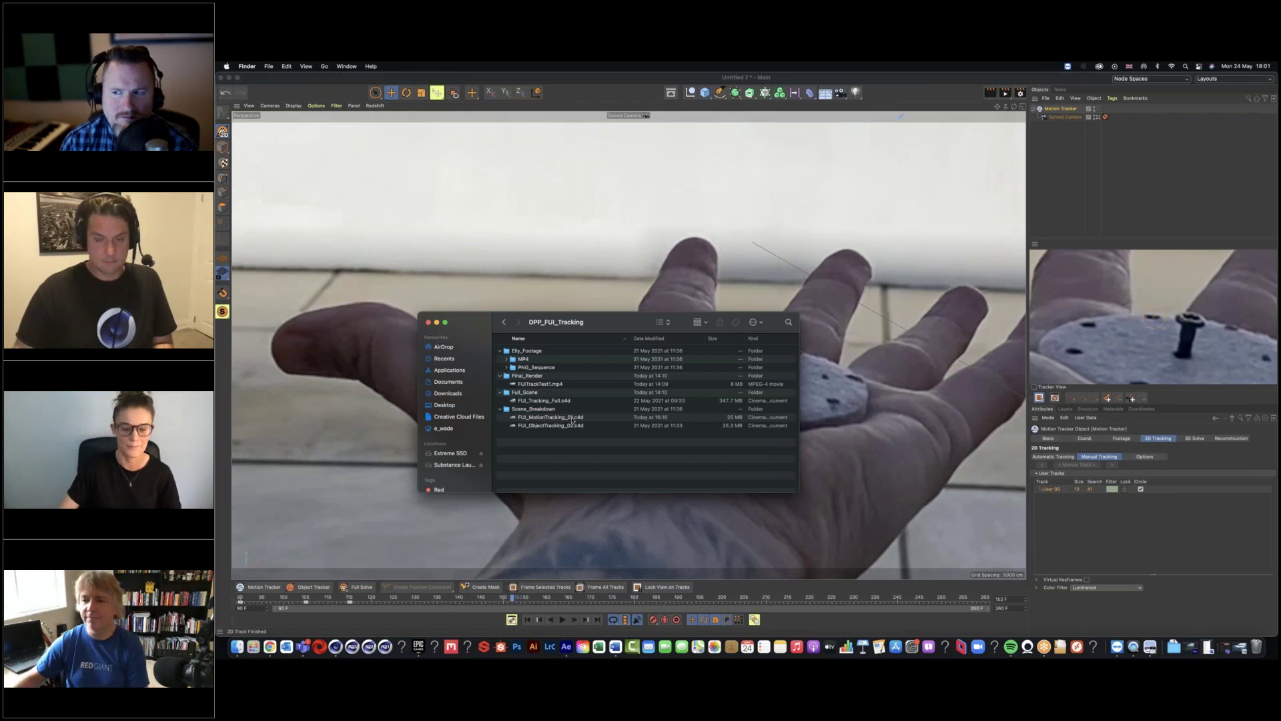
left_click_drag(571, 421, 613, 242)
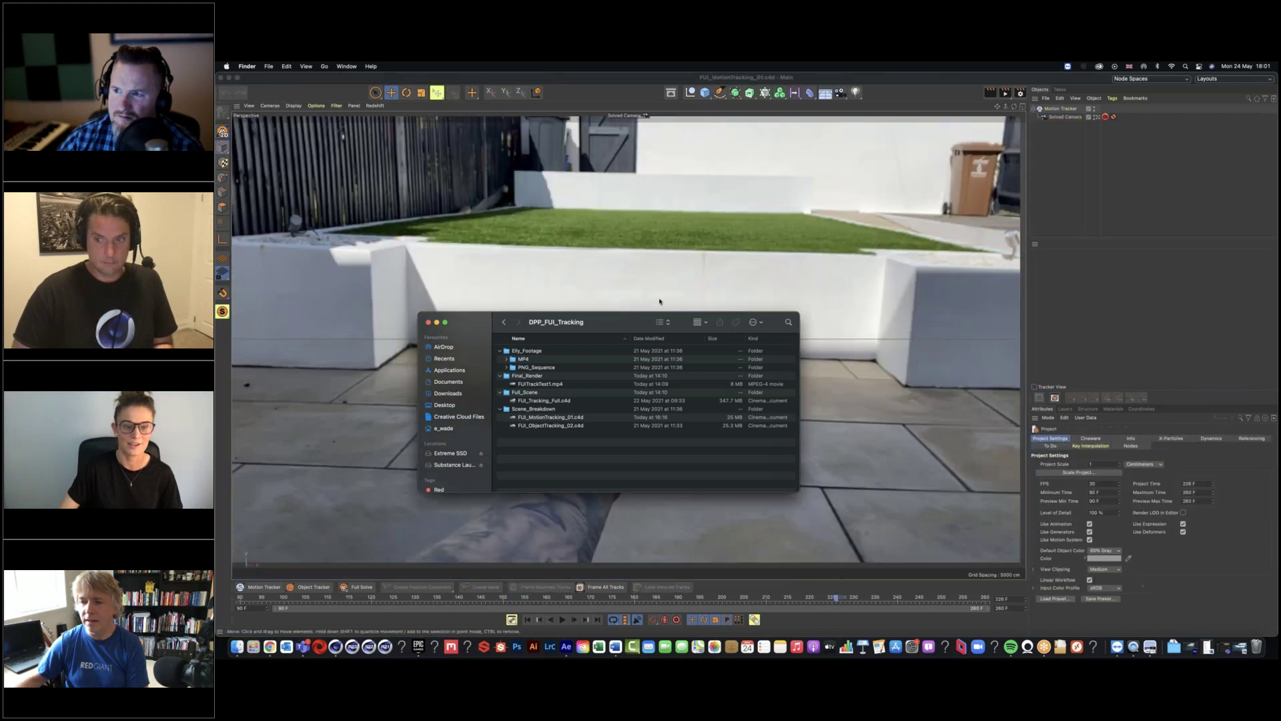
left_click(428, 322)
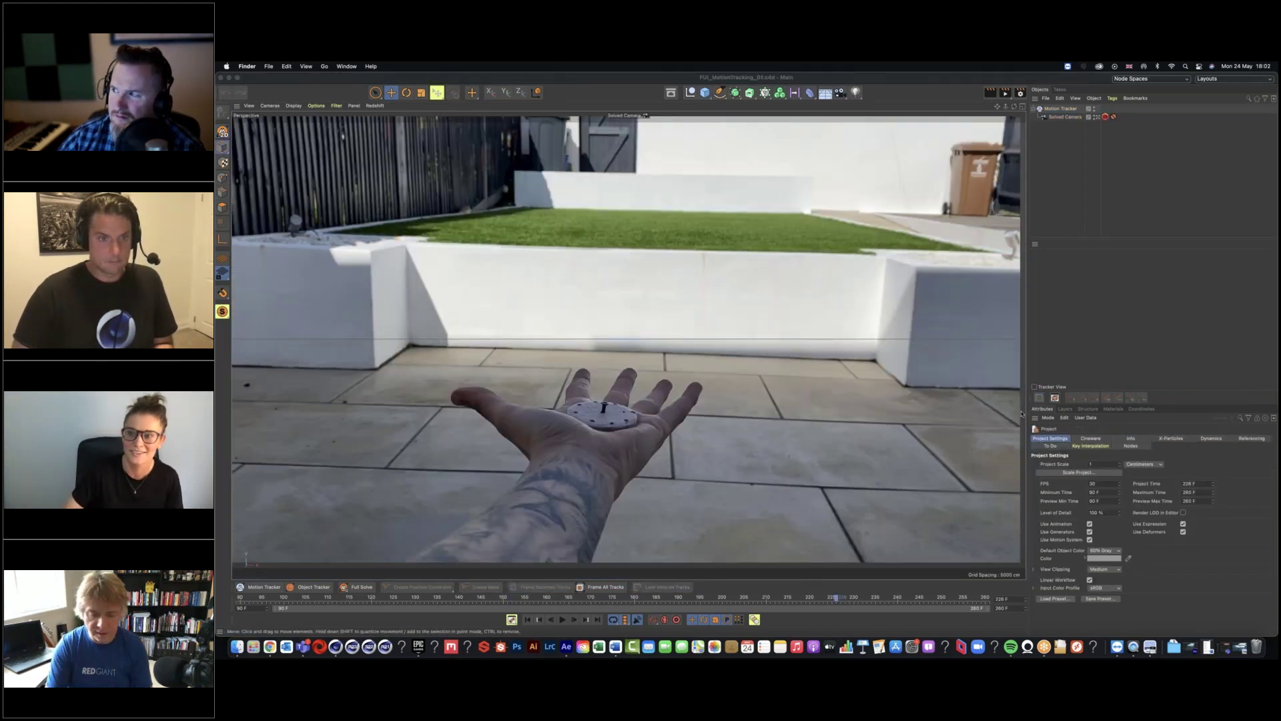
- Review the motion tracker's finished manual tracks by playing the footage, and return to the first frame
left_click(1061, 108)
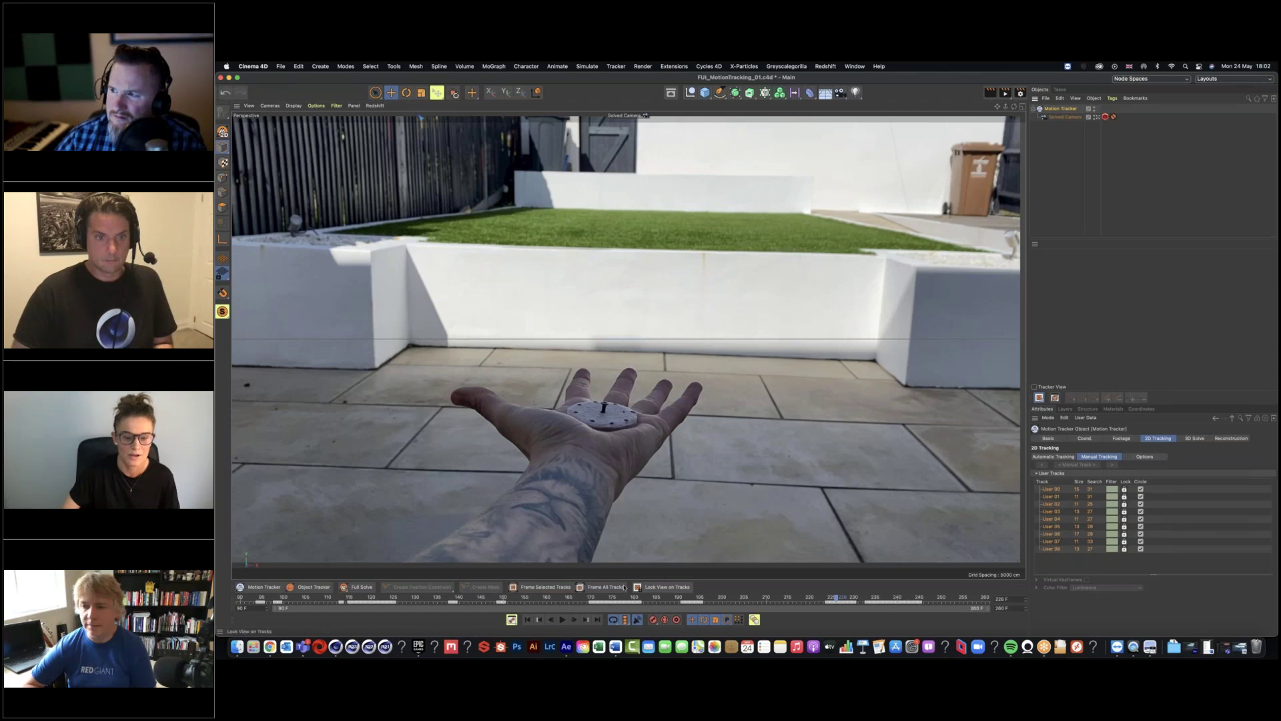
left_click(1072, 491)
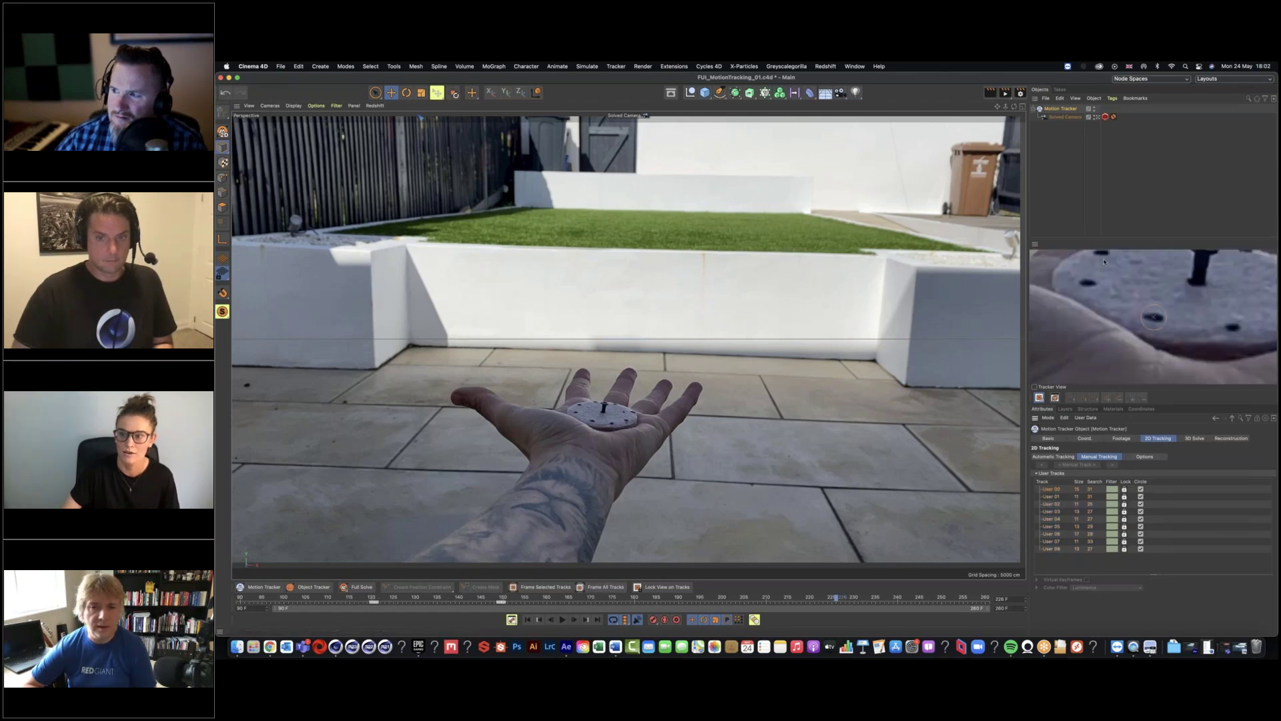
left_click(561, 620)
left_click(560, 620)
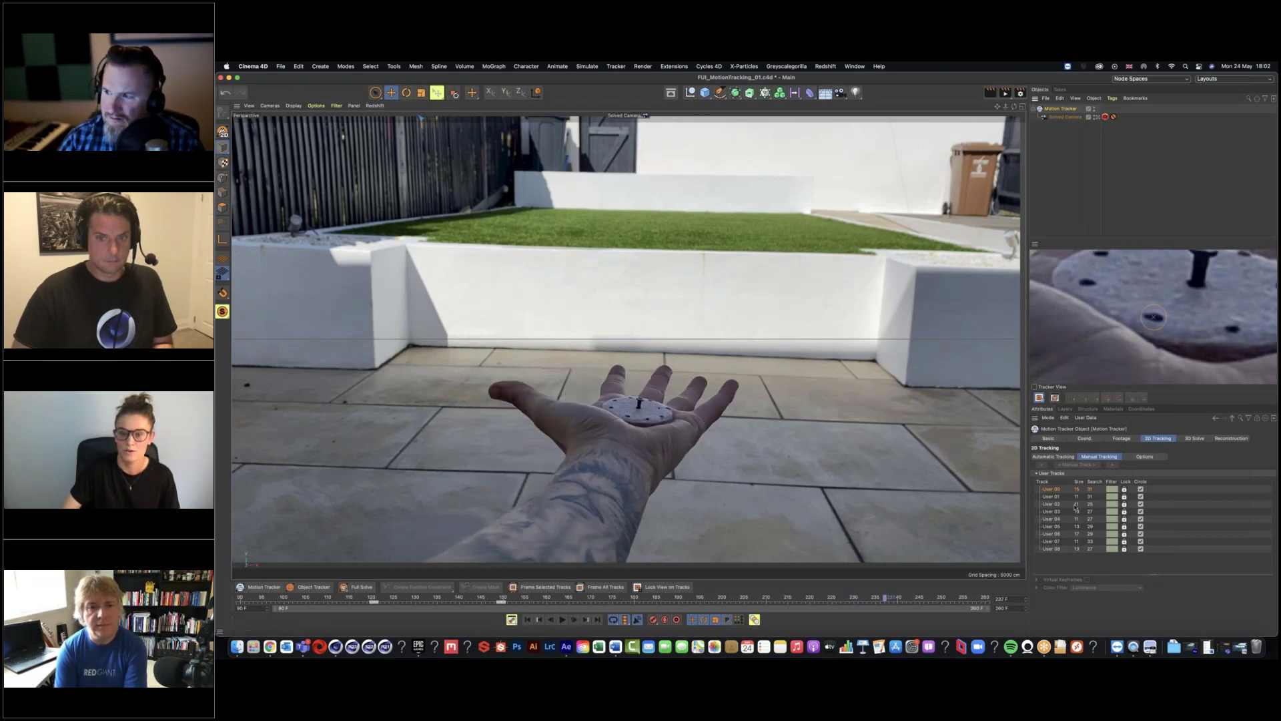
left_click(223, 133)
left_click(562, 620)
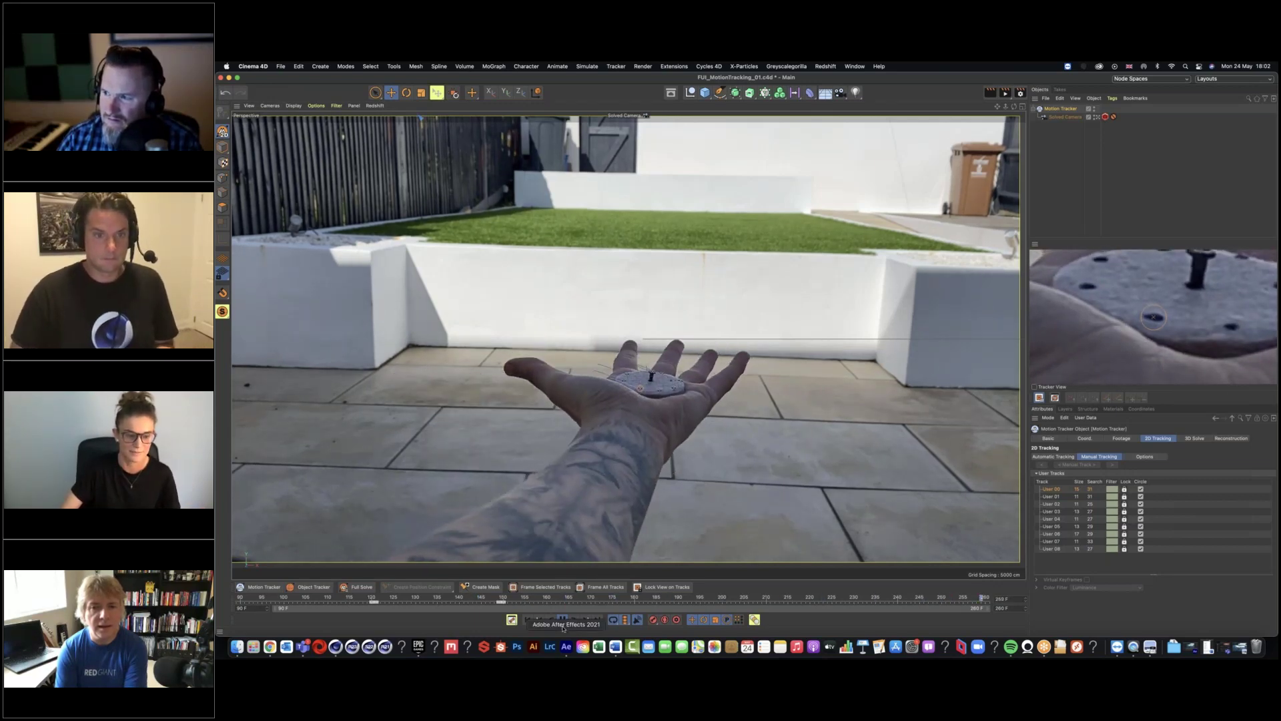
left_click(528, 619)
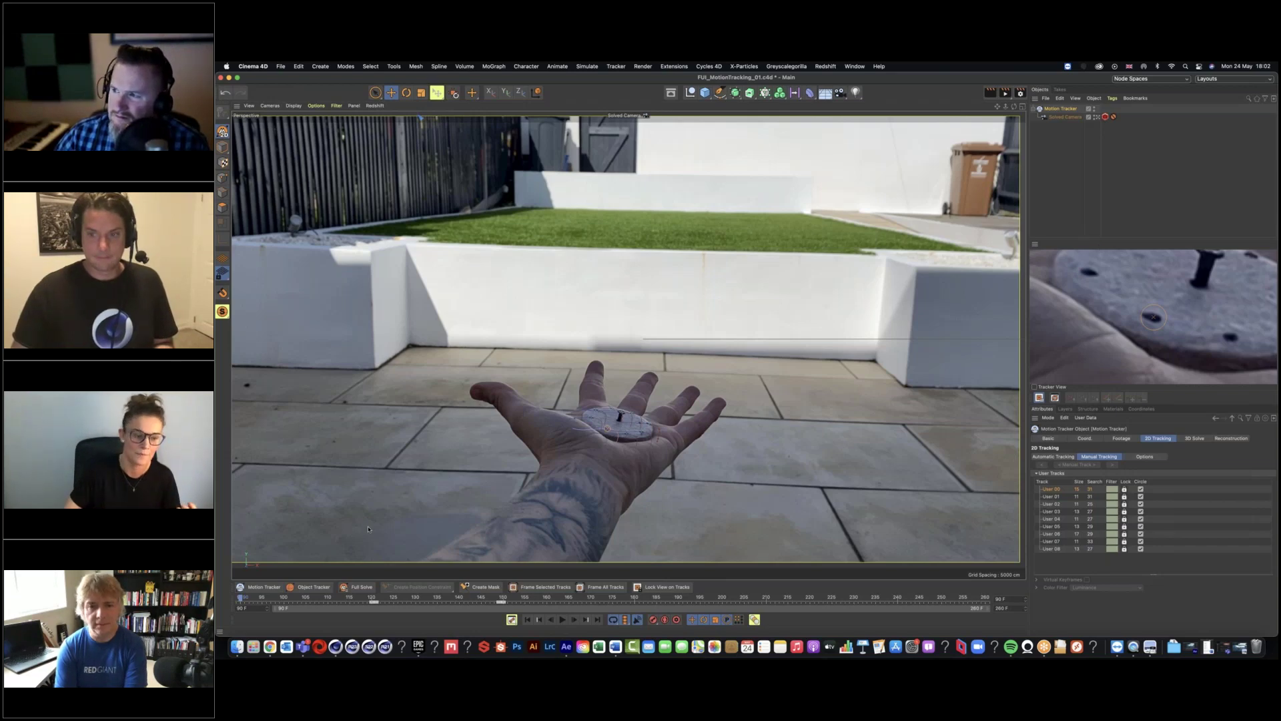
- Create an object tracker and assign all nine manual tracks of the motion tracker to it
left_click(306, 589)
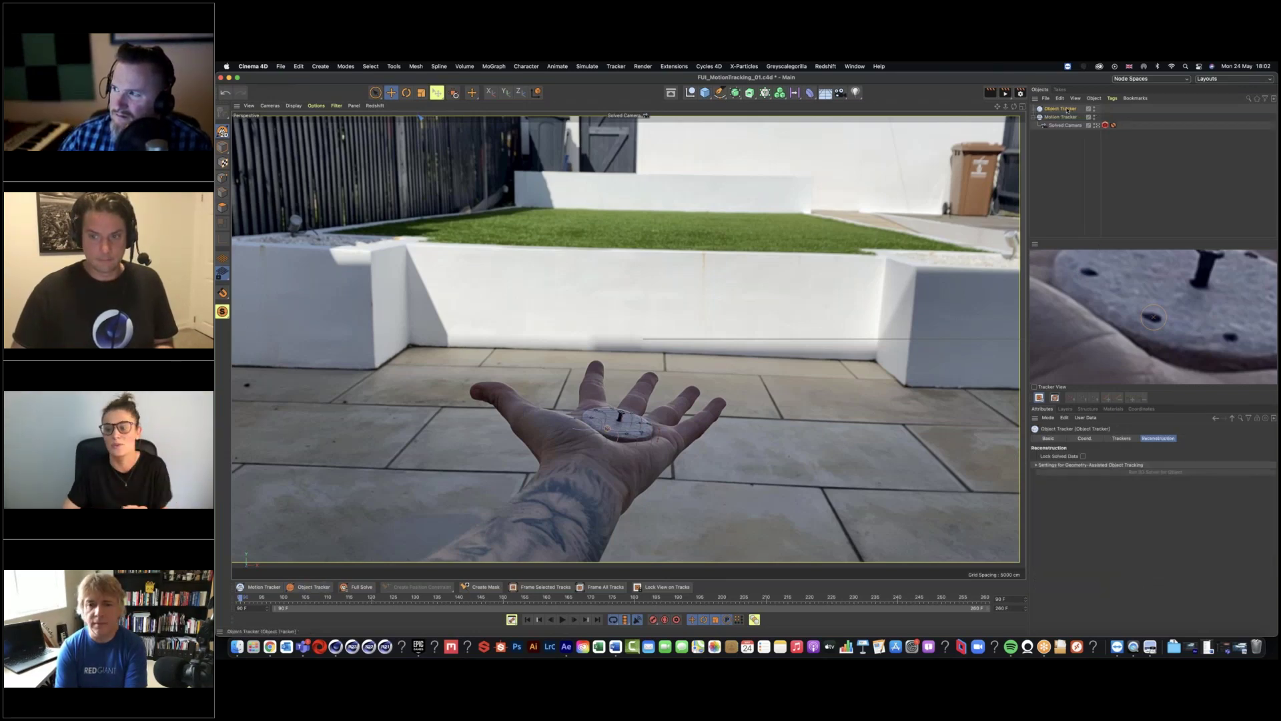
left_click(1121, 438)
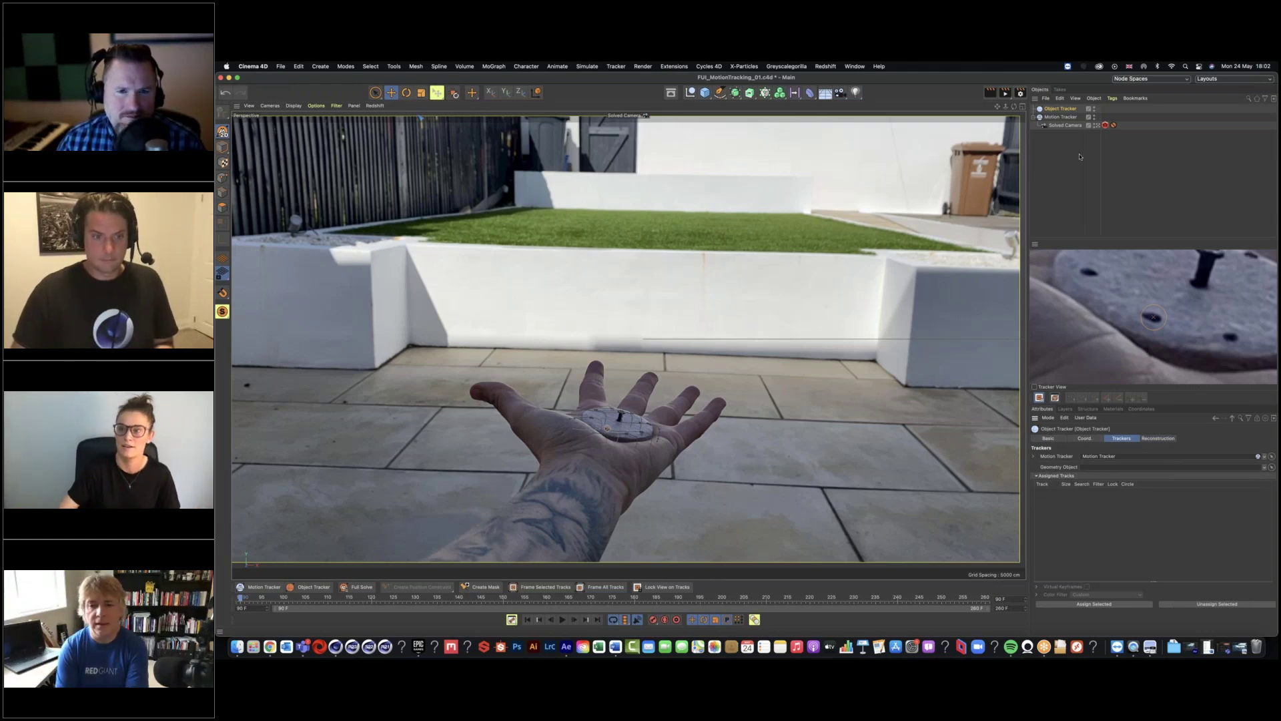
left_click(1061, 116)
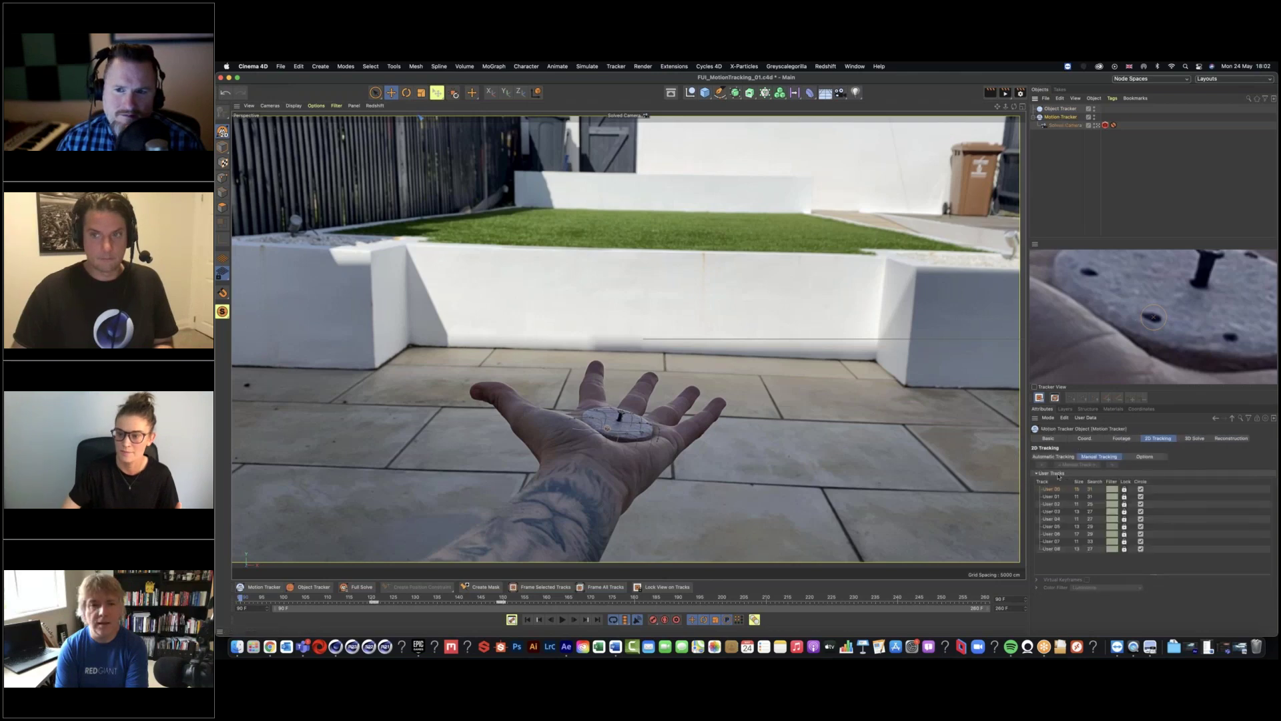
left_click(1055, 549)
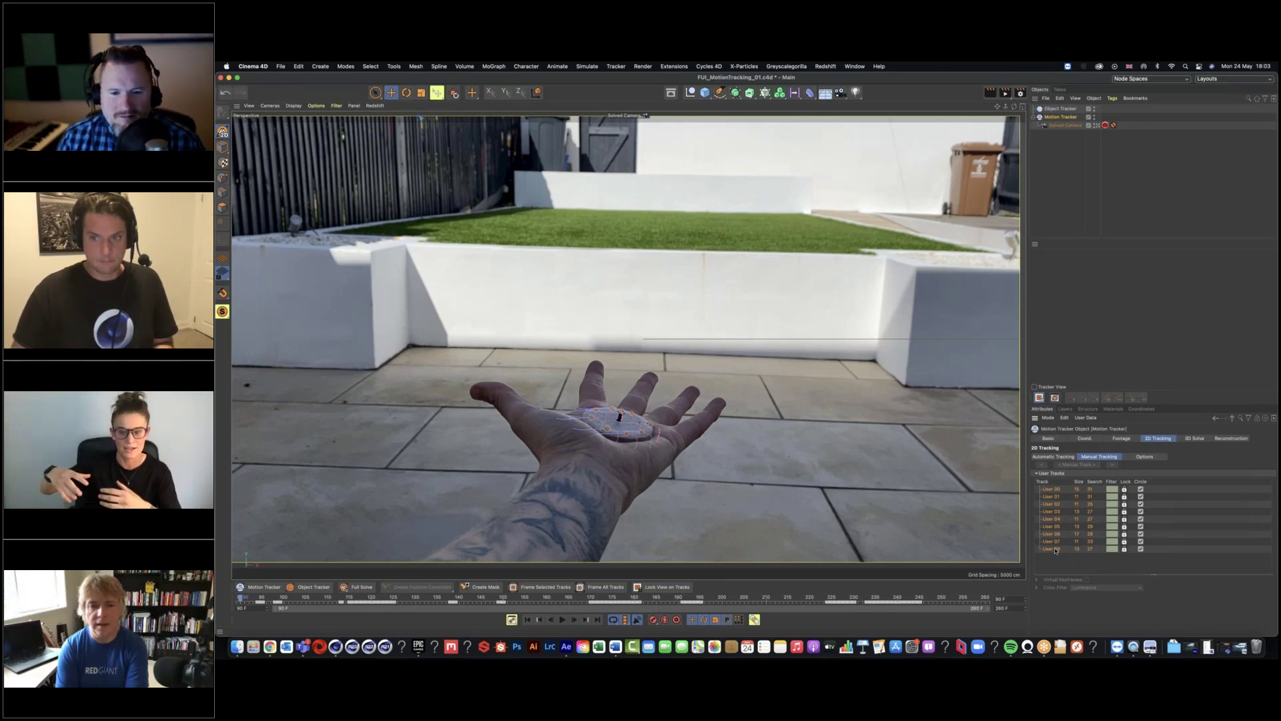
right_click(1066, 494)
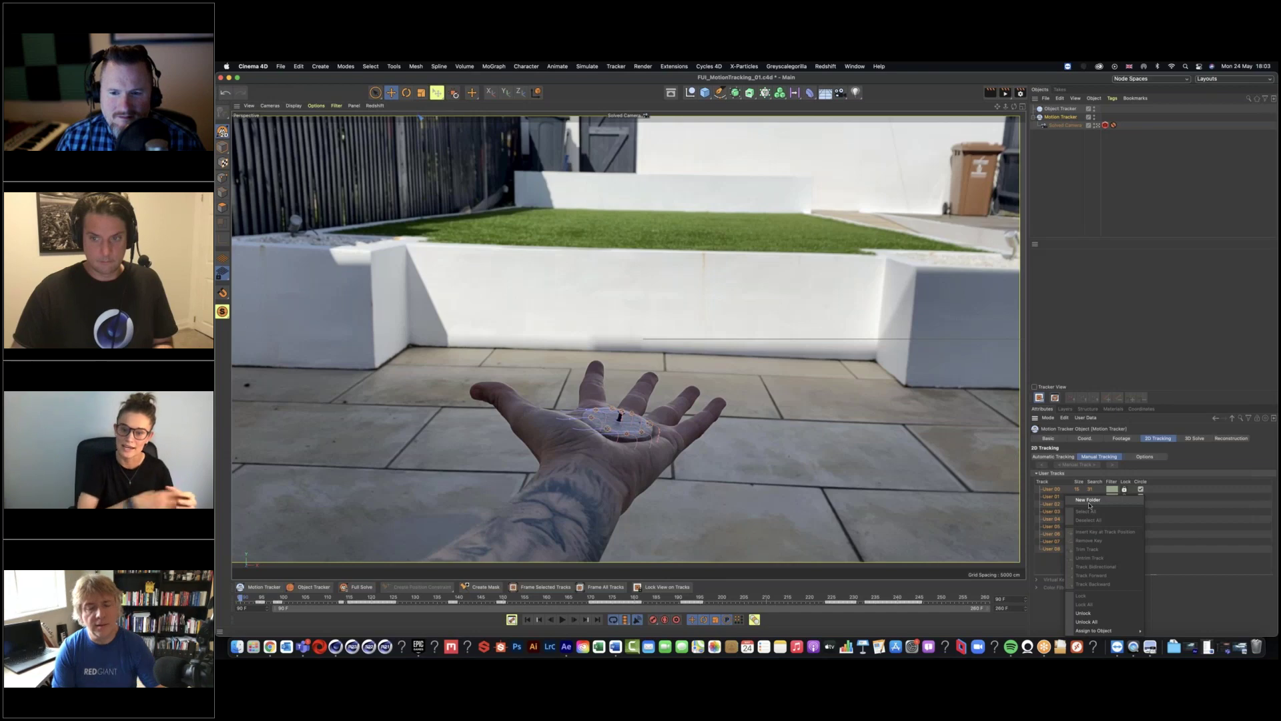
left_click(1047, 556)
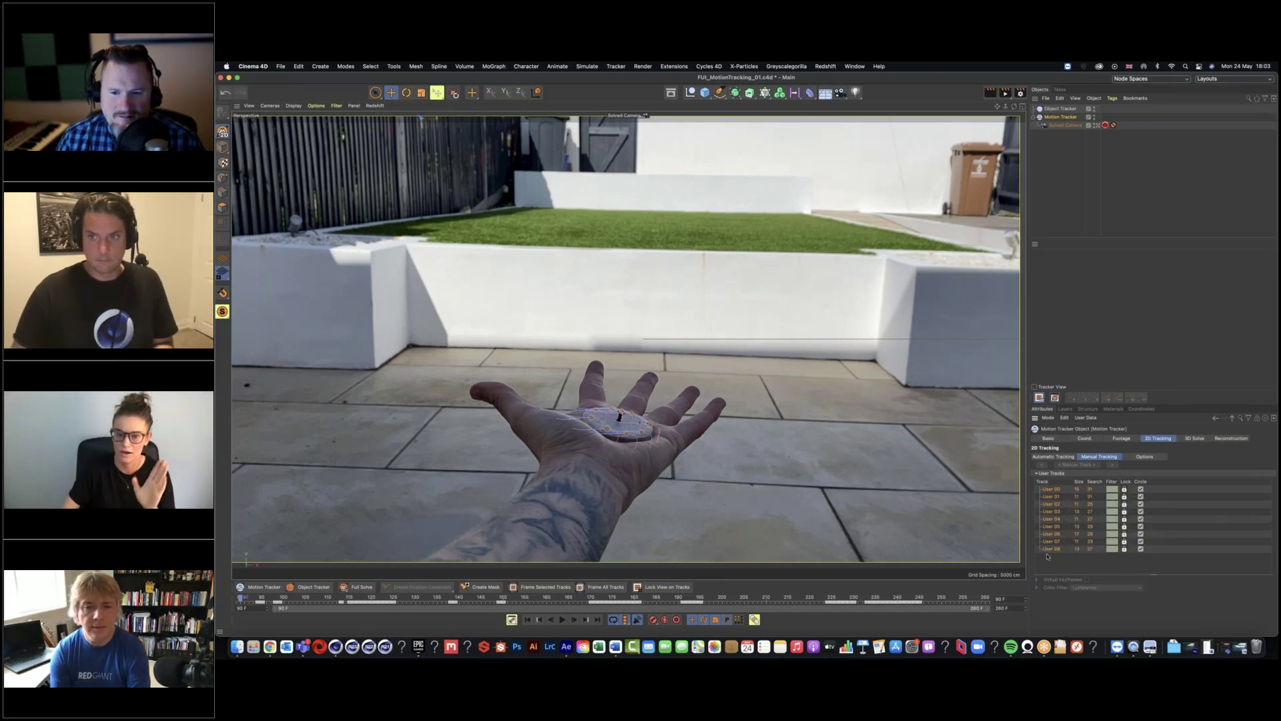
left_click(1060, 109)
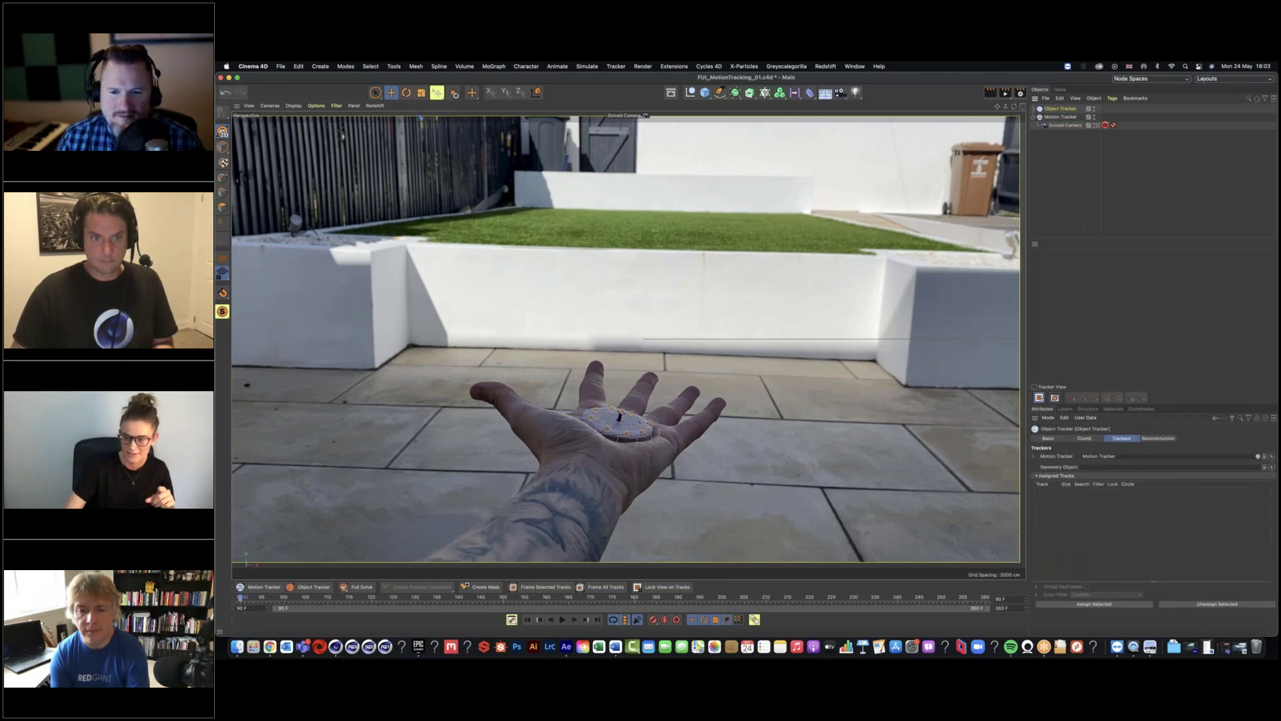
left_click(1092, 604)
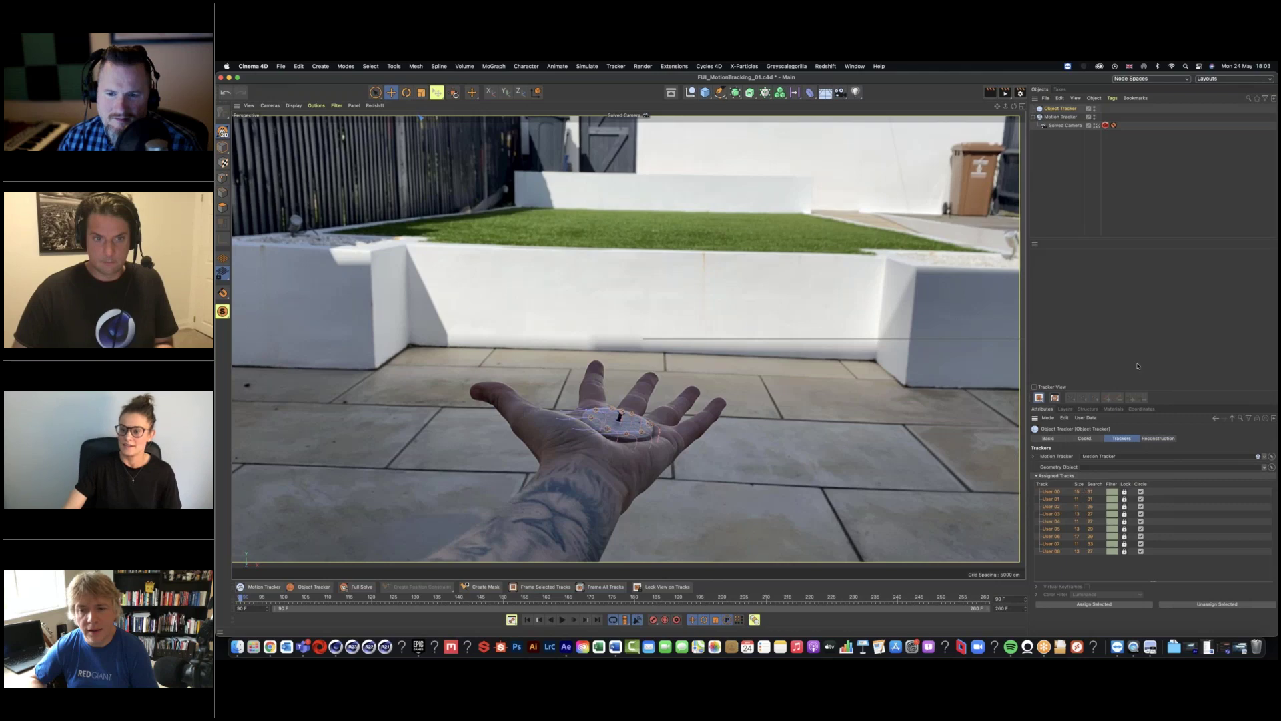
- Show the motion tracker's 3D Solve settings and review its focal length mode options, keeping Known and Constant
left_click(1060, 117)
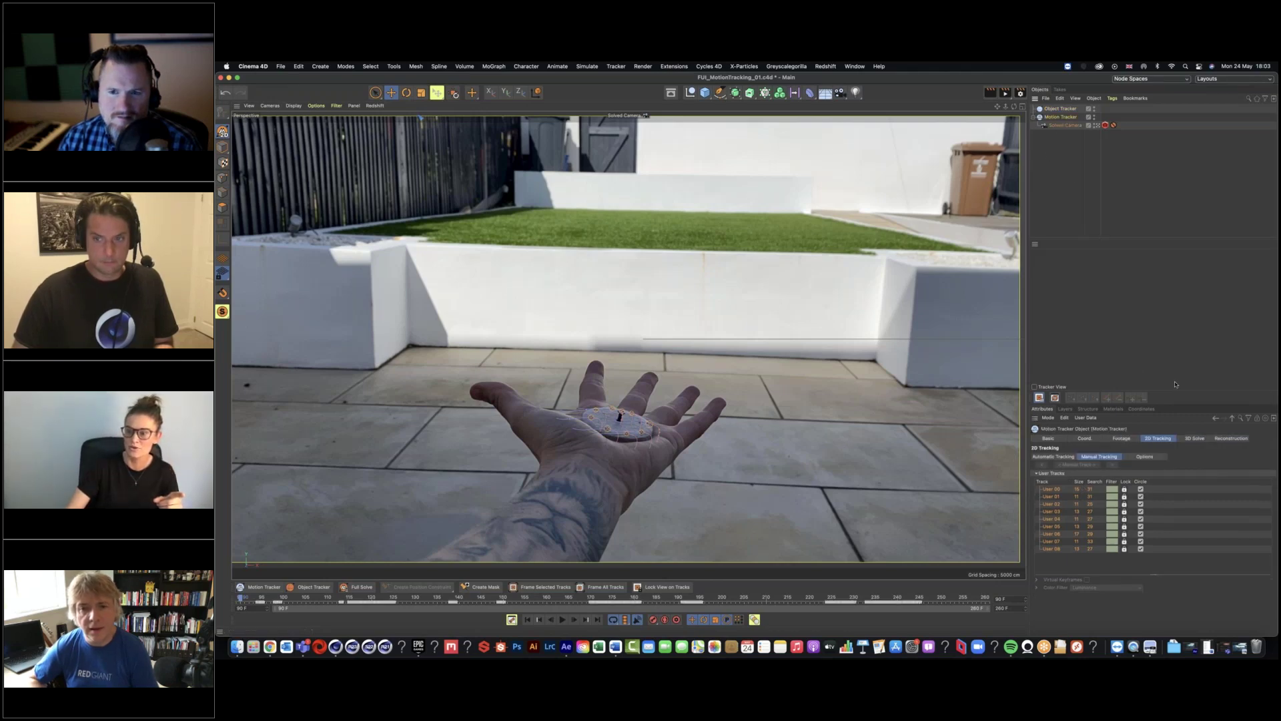
left_click(1195, 439)
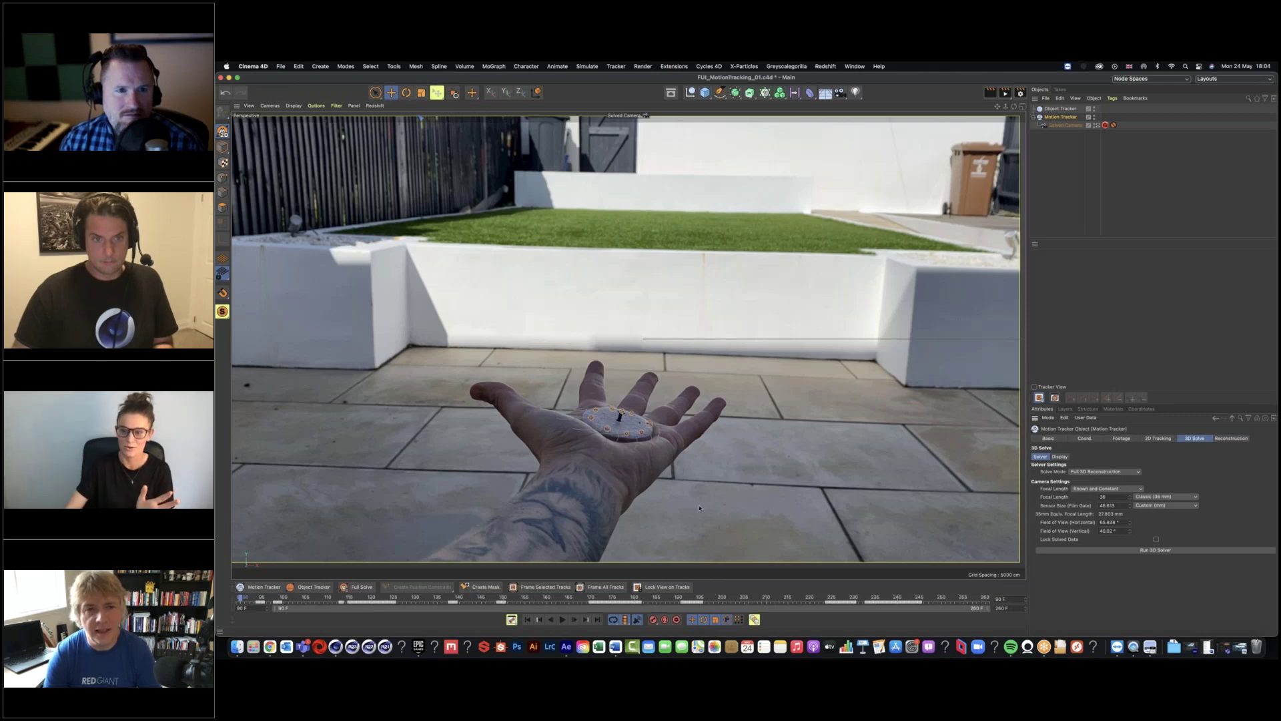
left_click(1096, 490)
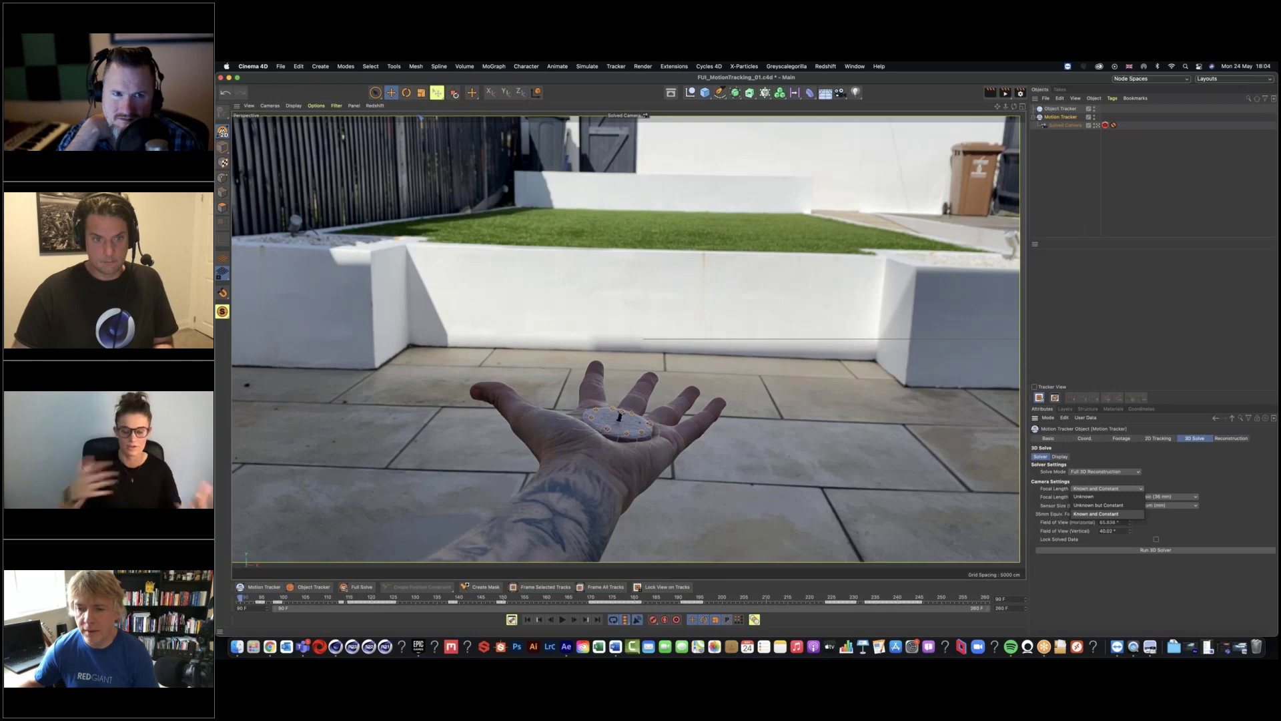
key("Return")
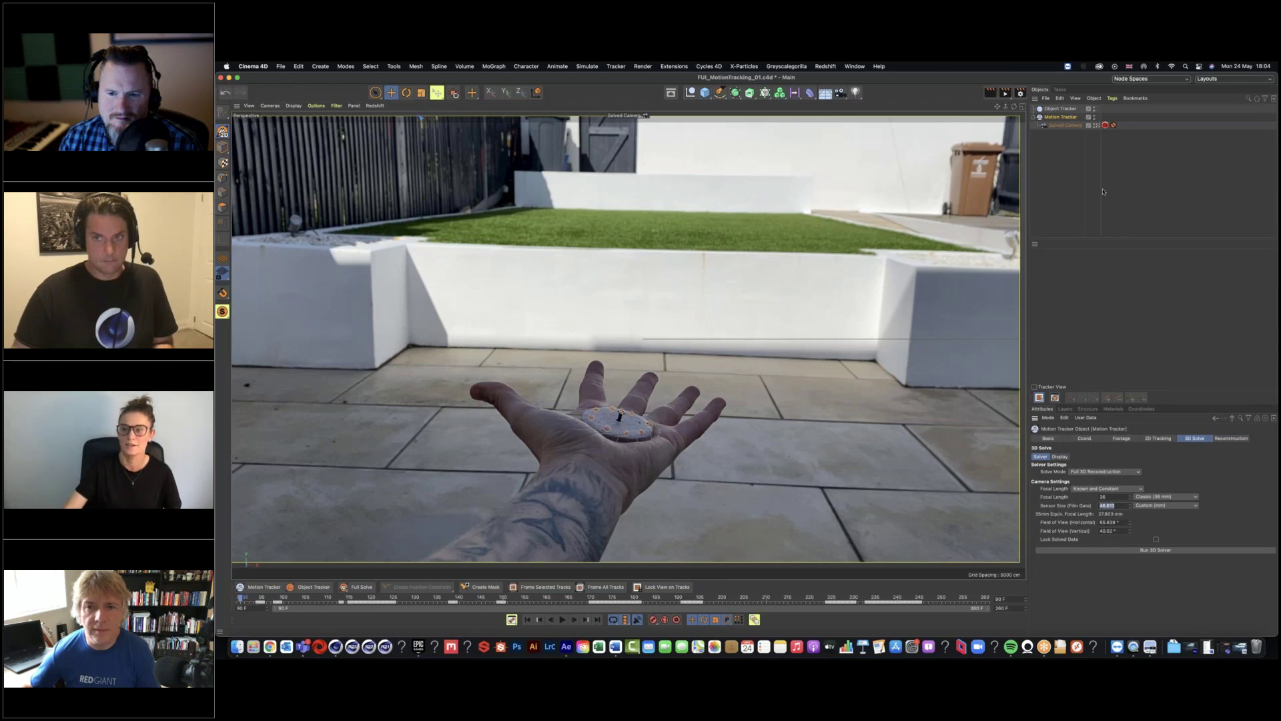
- Run the 3D solver for the object tracker with its assigned tracks
left_click(1060, 108)
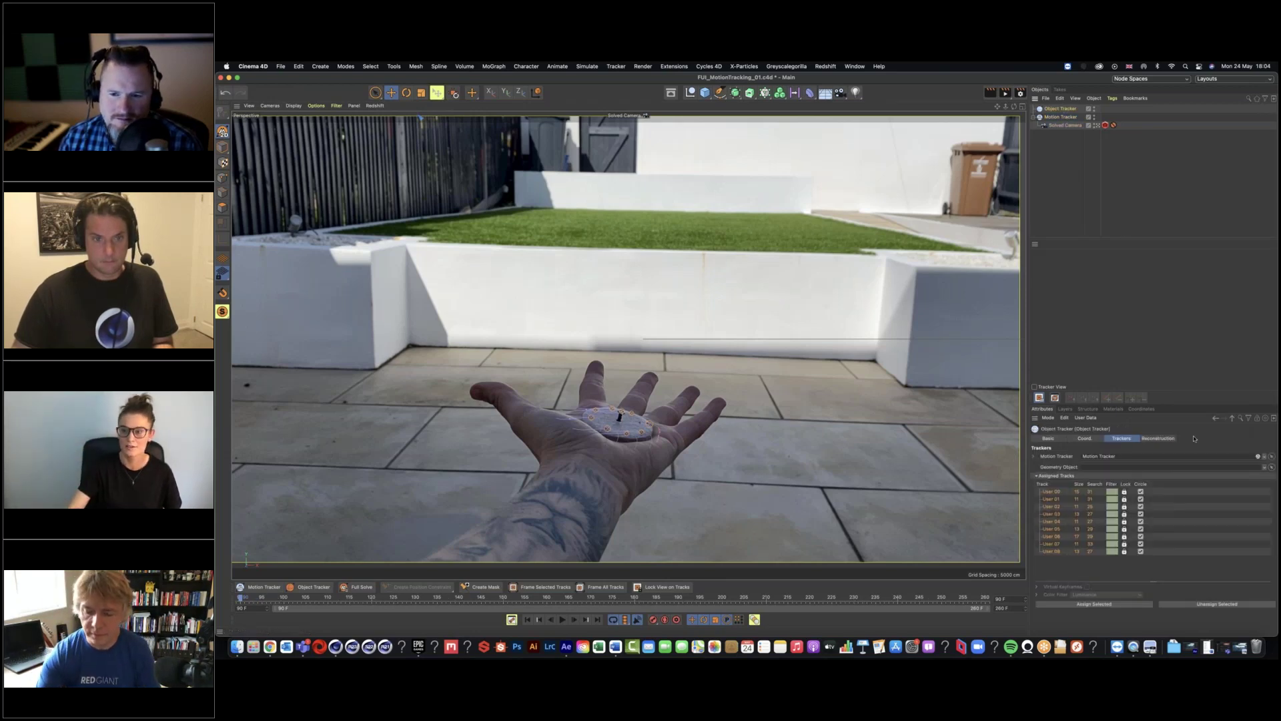
left_click(1165, 439)
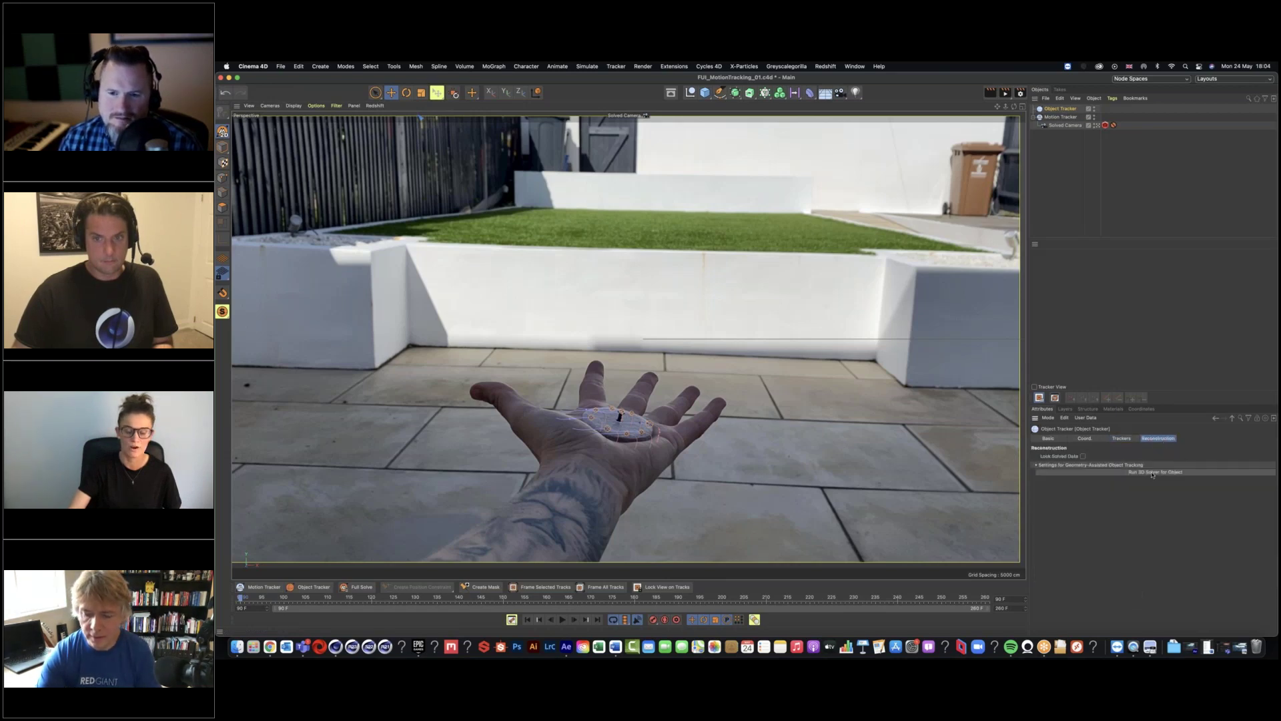
left_click(1153, 472)
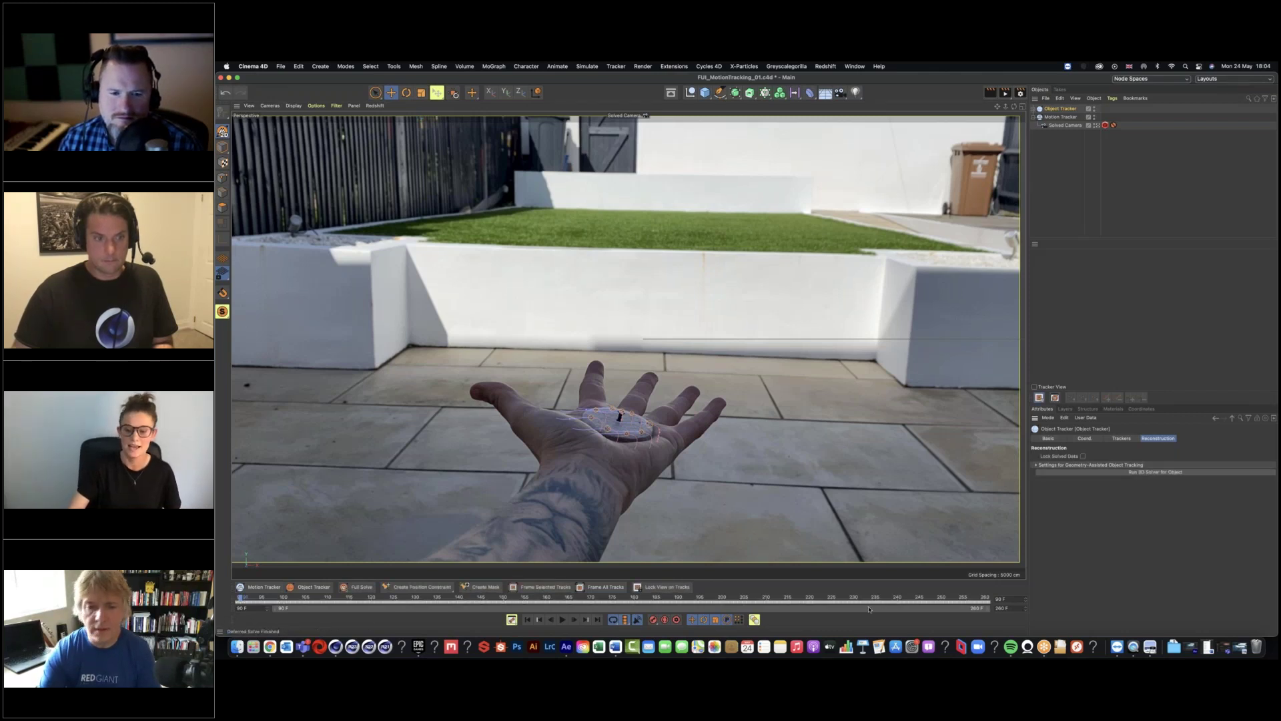
- Inspect the object tracker's solved user features and scrub through the footage to check how it follows the disc
left_click(1036, 110)
left_click(1037, 117)
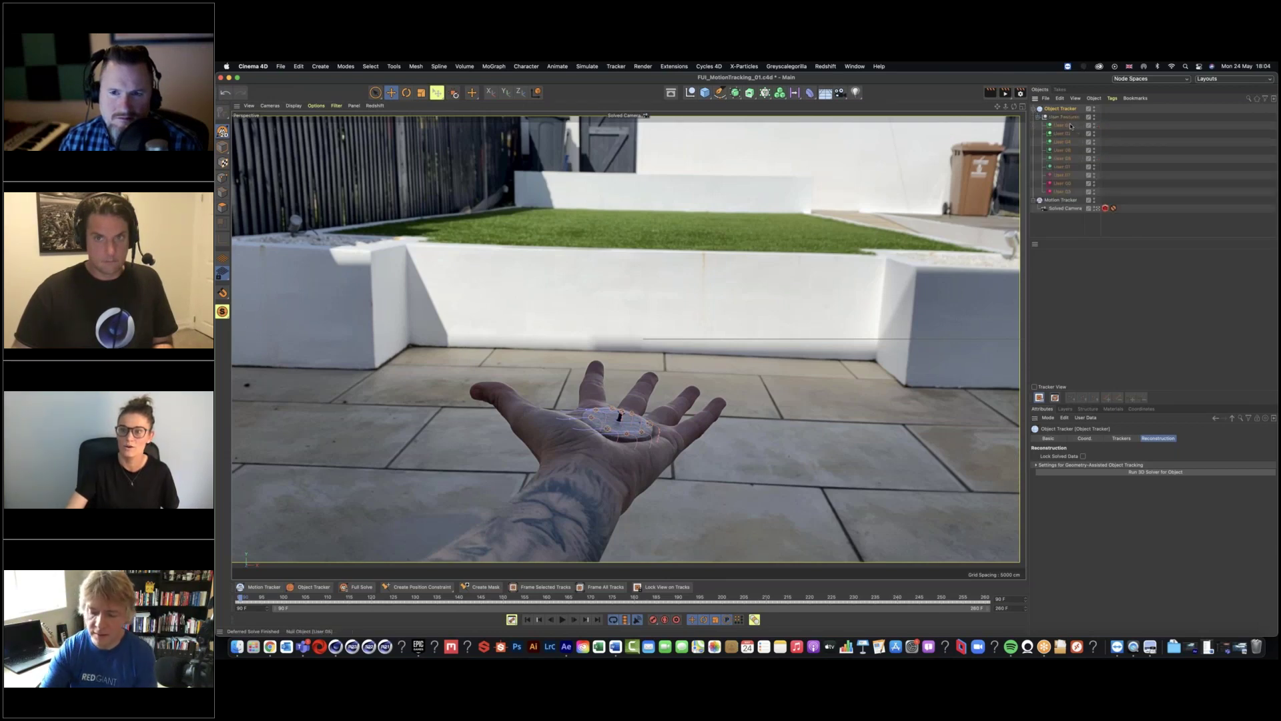
left_click(1063, 126)
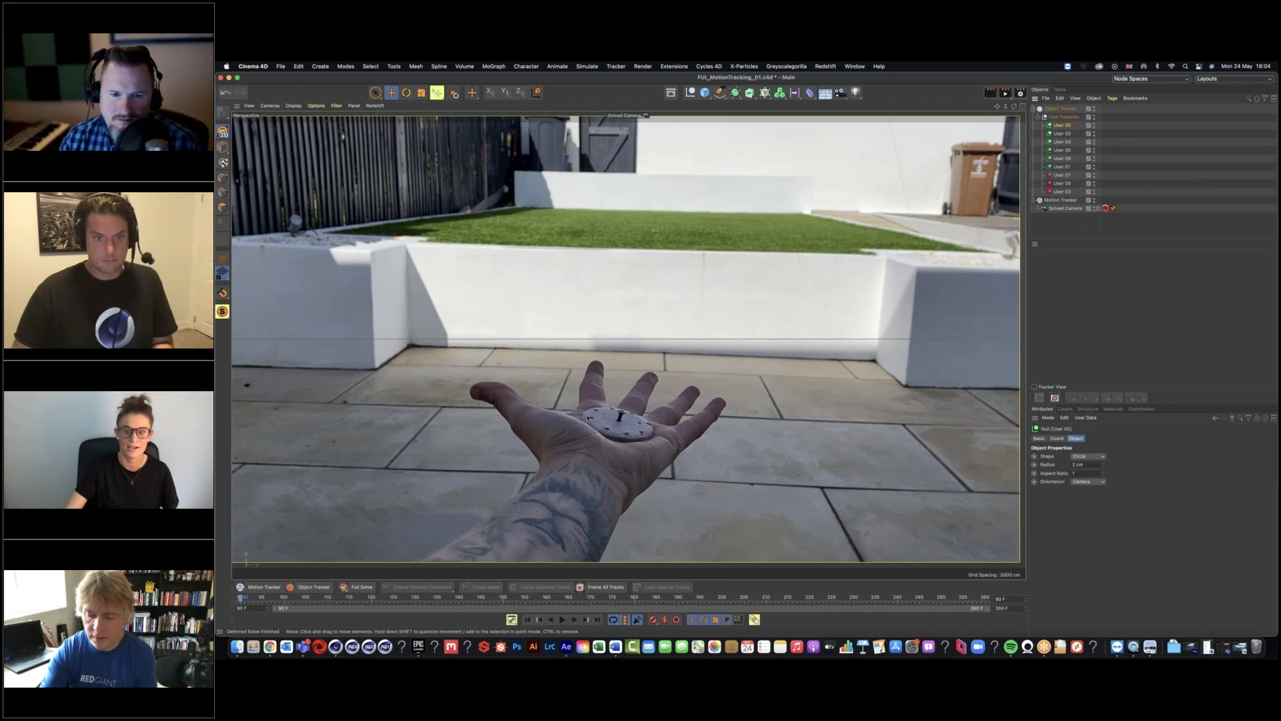
left_click(1059, 109)
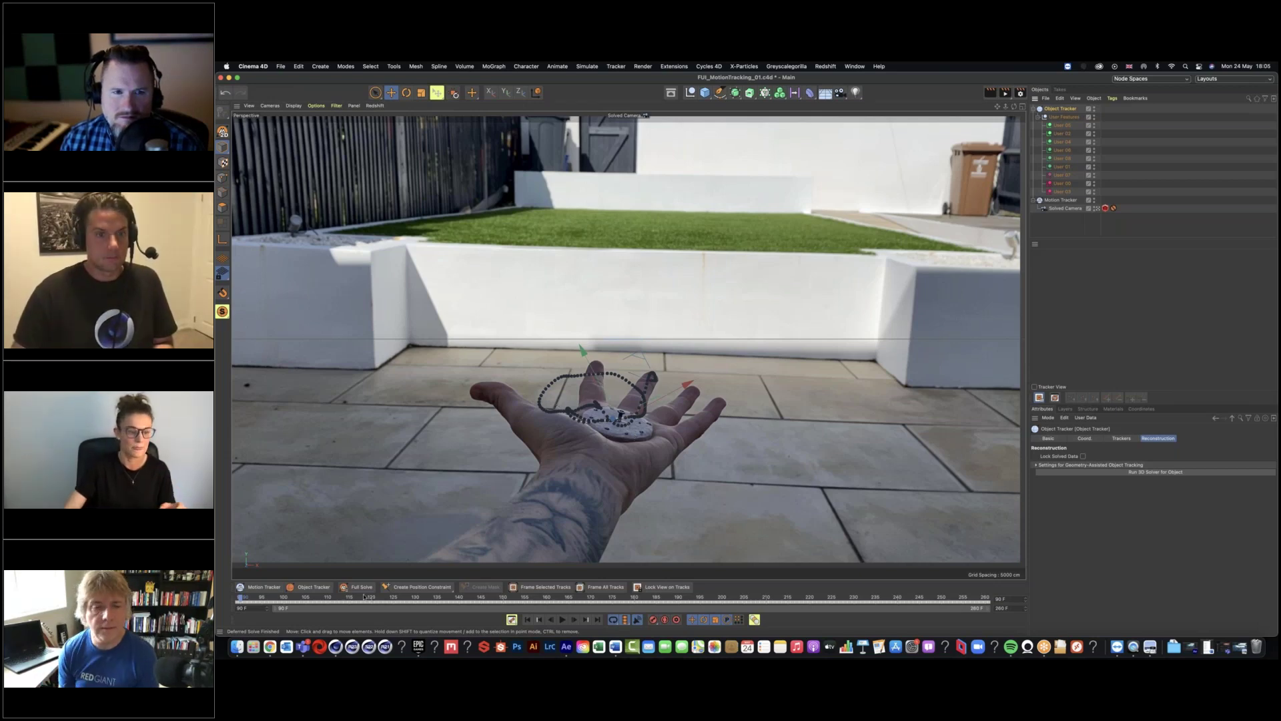
left_click_drag(274, 598, 745, 577)
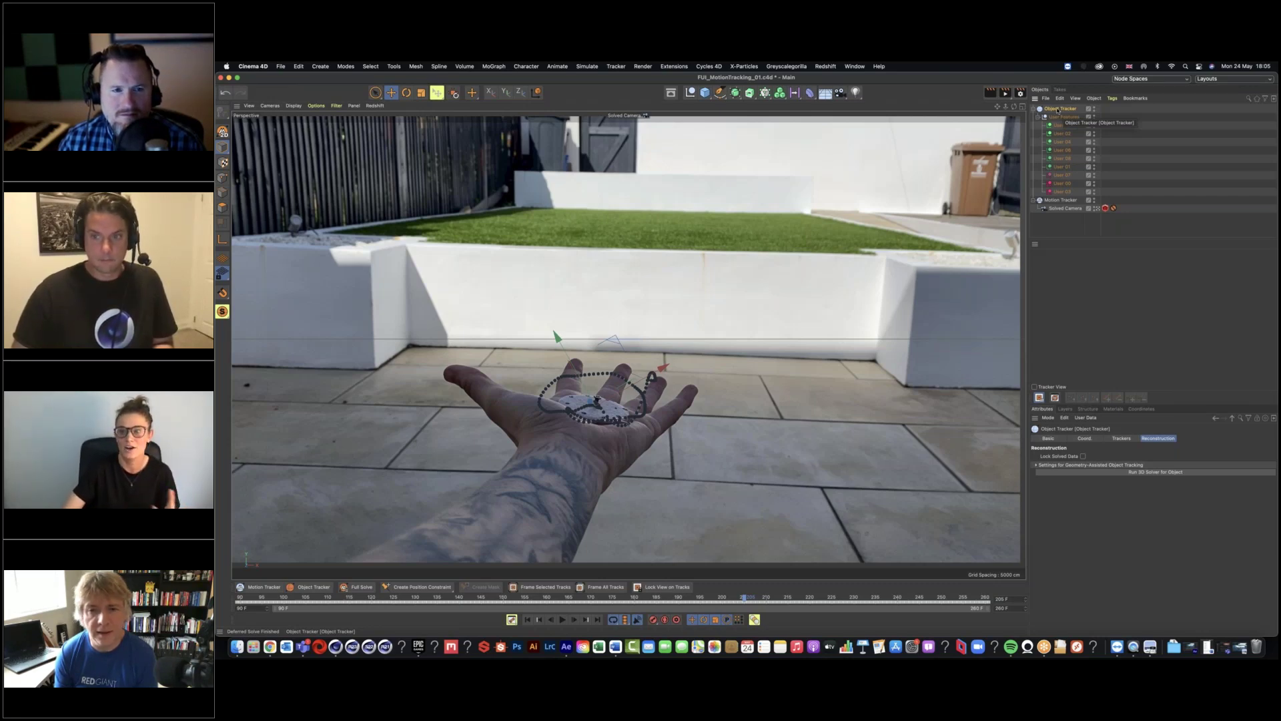
- Add a planar constraint to the object tracker, defined by three solved features on the disc in the hand
left_click(415, 590)
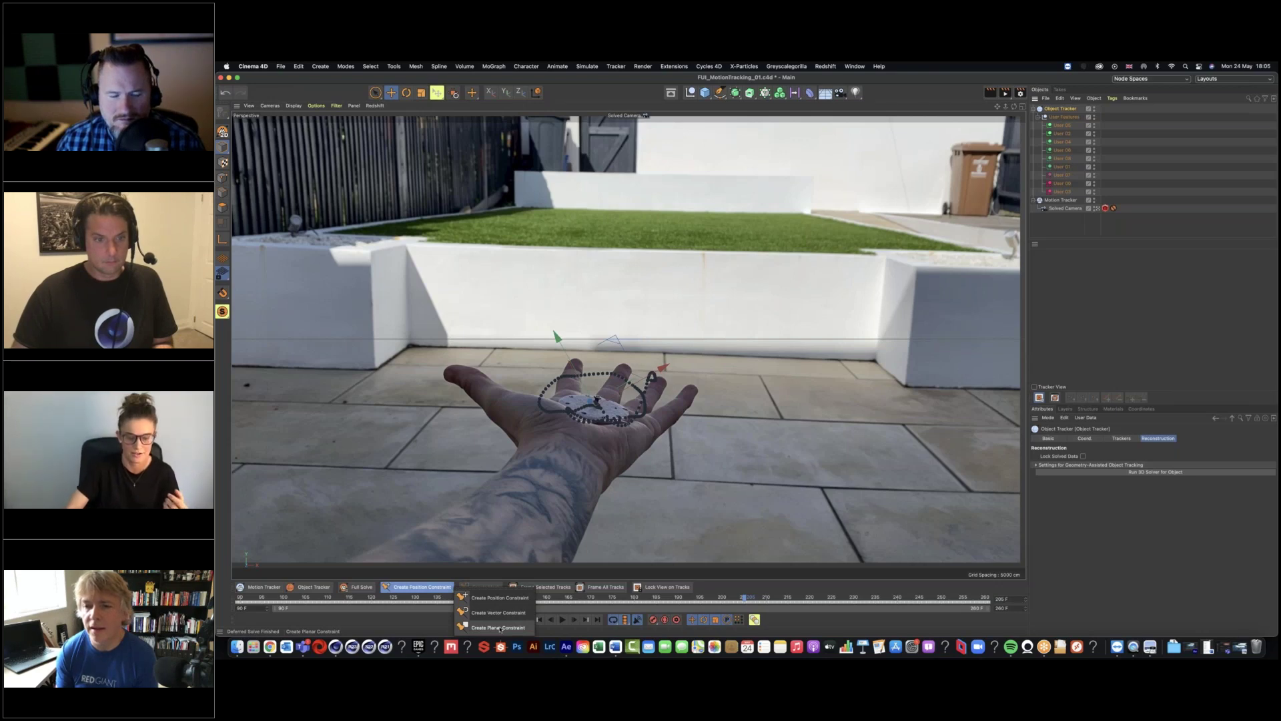
left_click(500, 628)
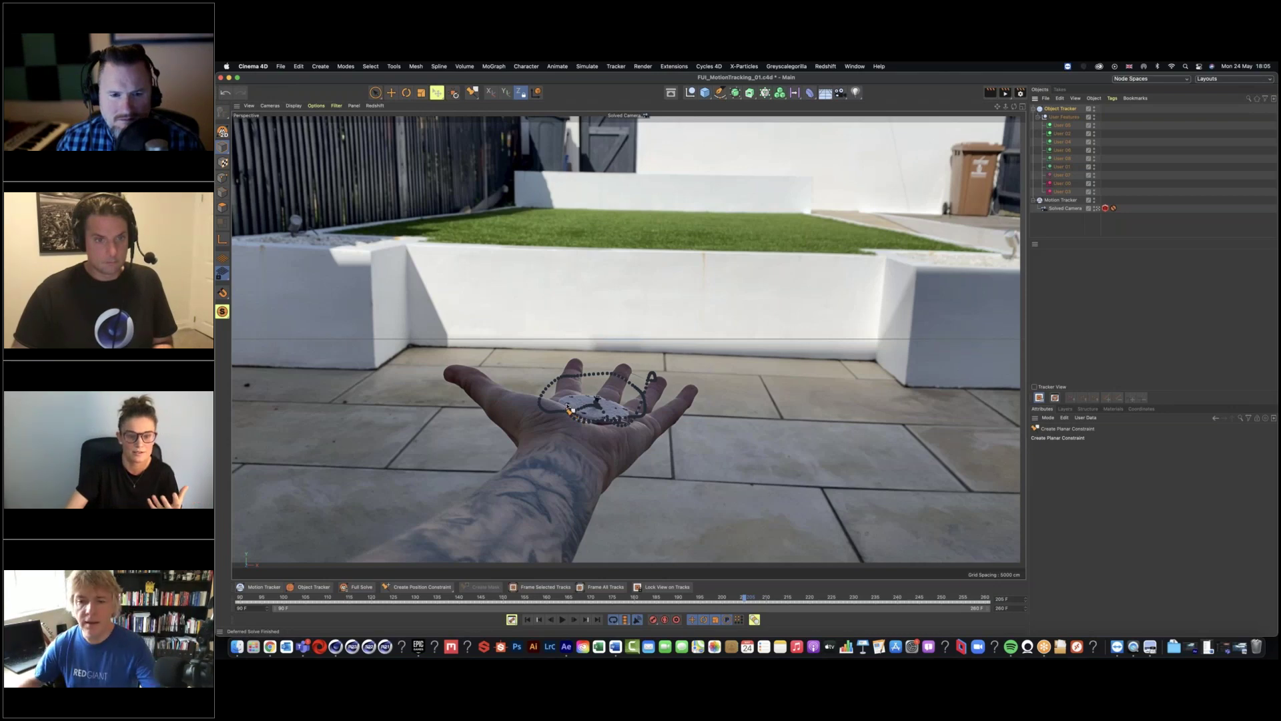
left_click(622, 423)
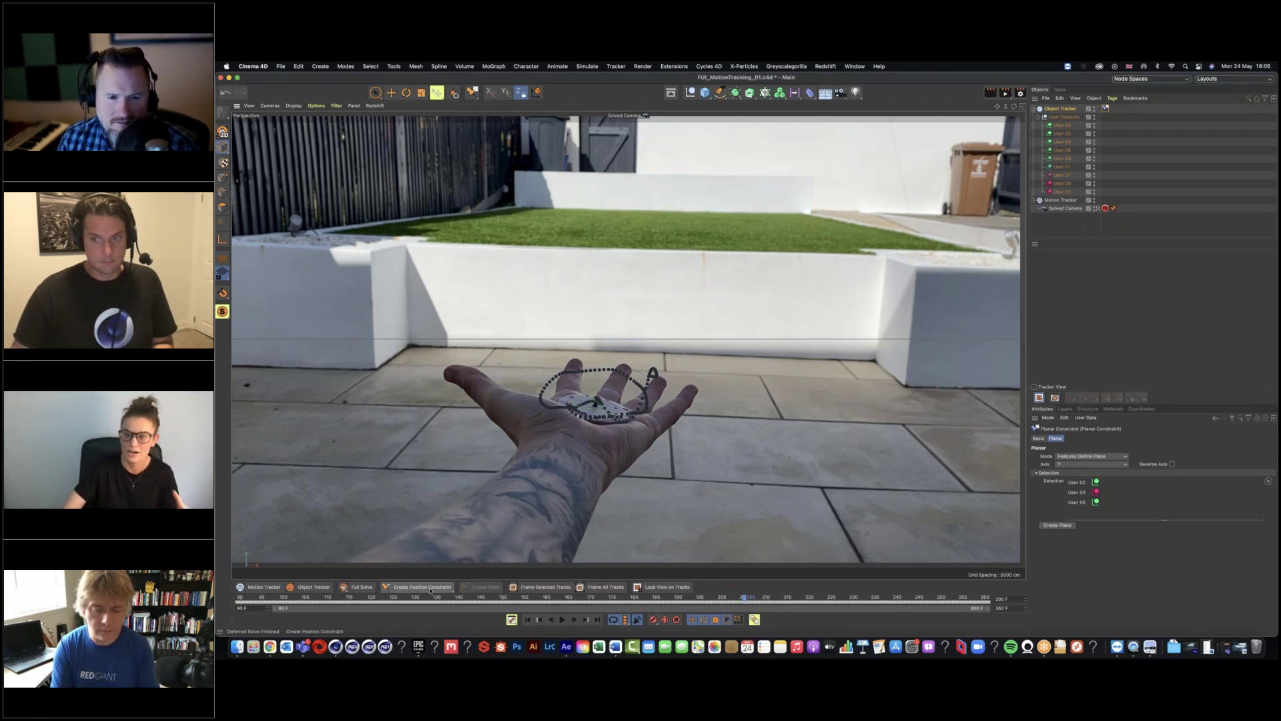
- Add a vector constraint between two solved disc features, set its length mode to Known, and enter the real distance between them
left_click_drag(429, 590, 427, 606)
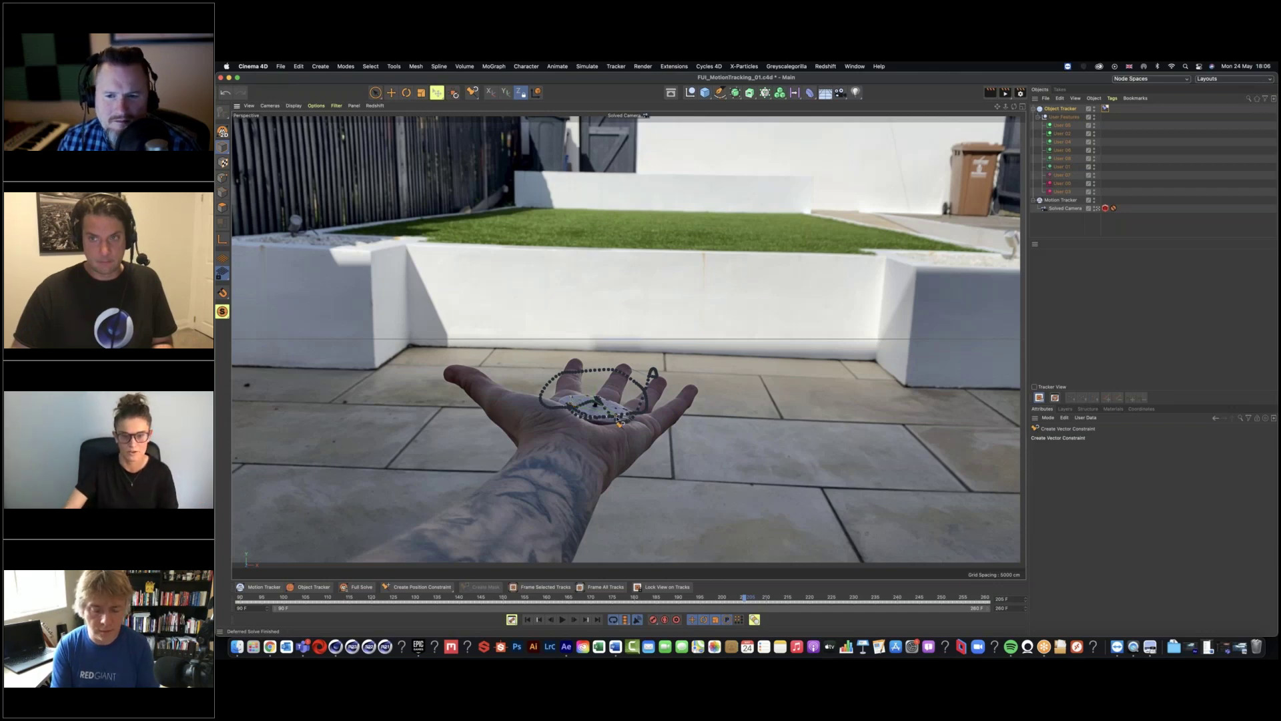
left_click(619, 421)
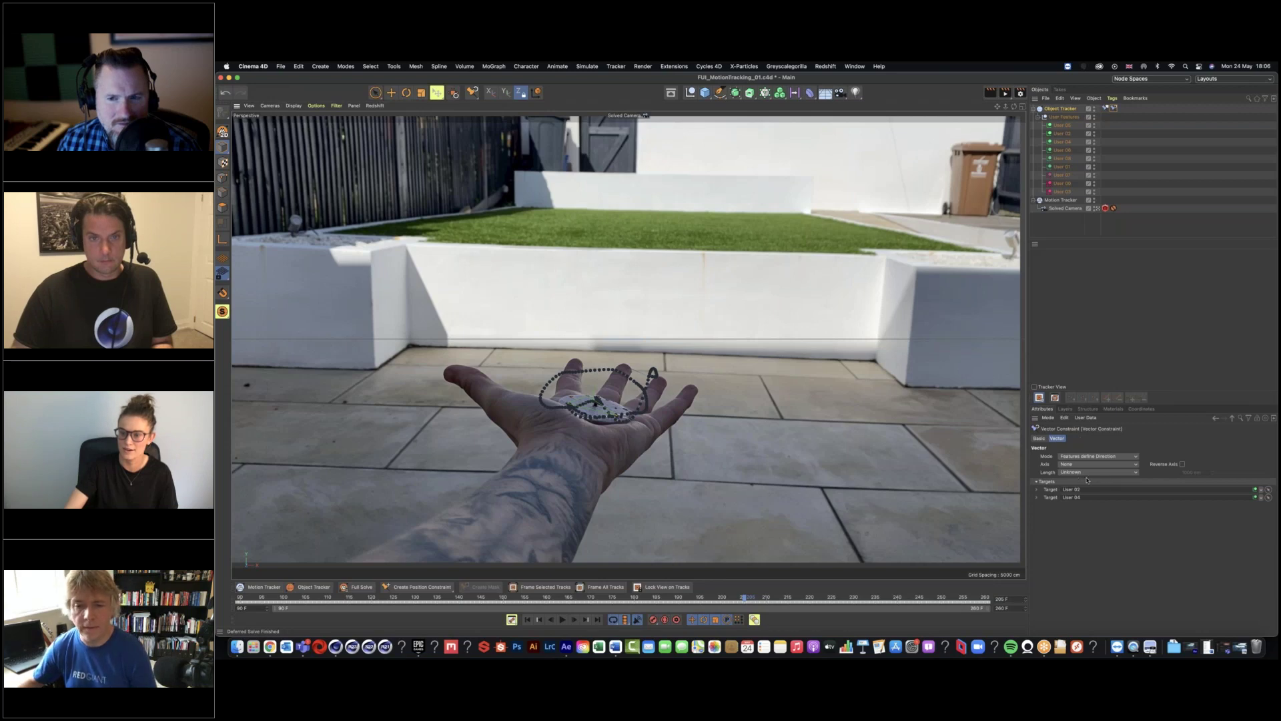
left_click(1080, 474)
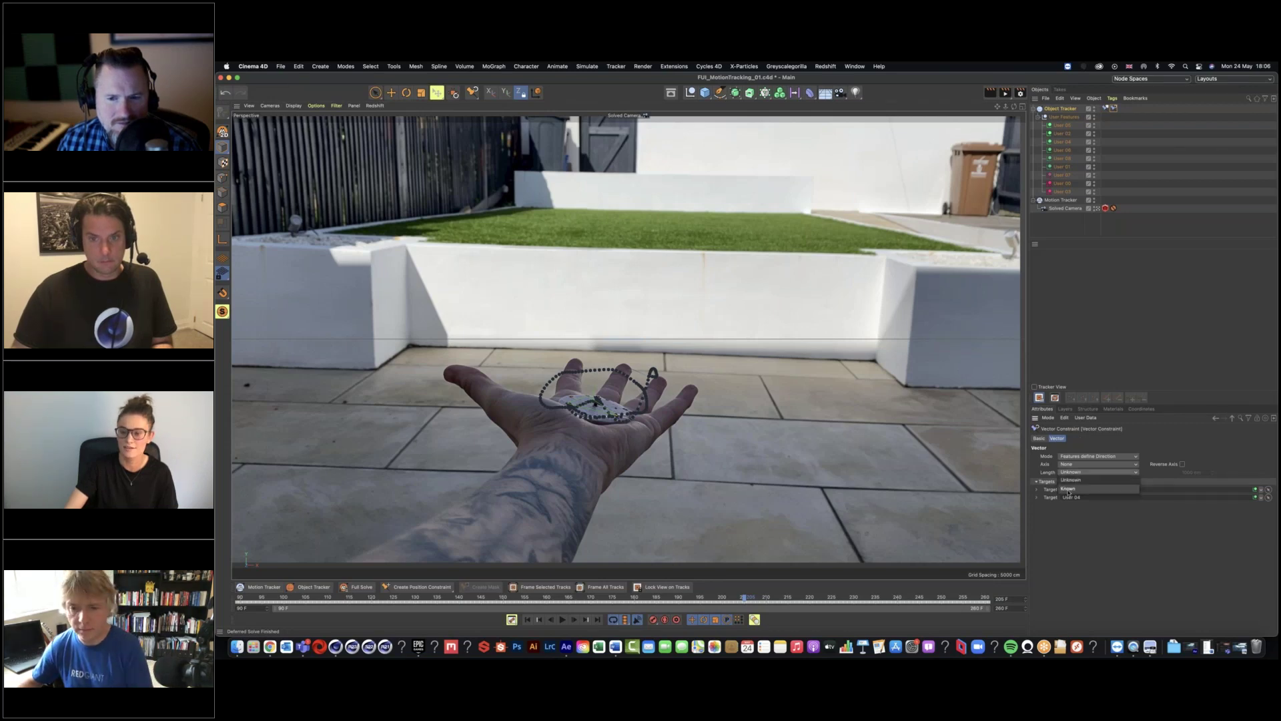
left_click(1068, 489)
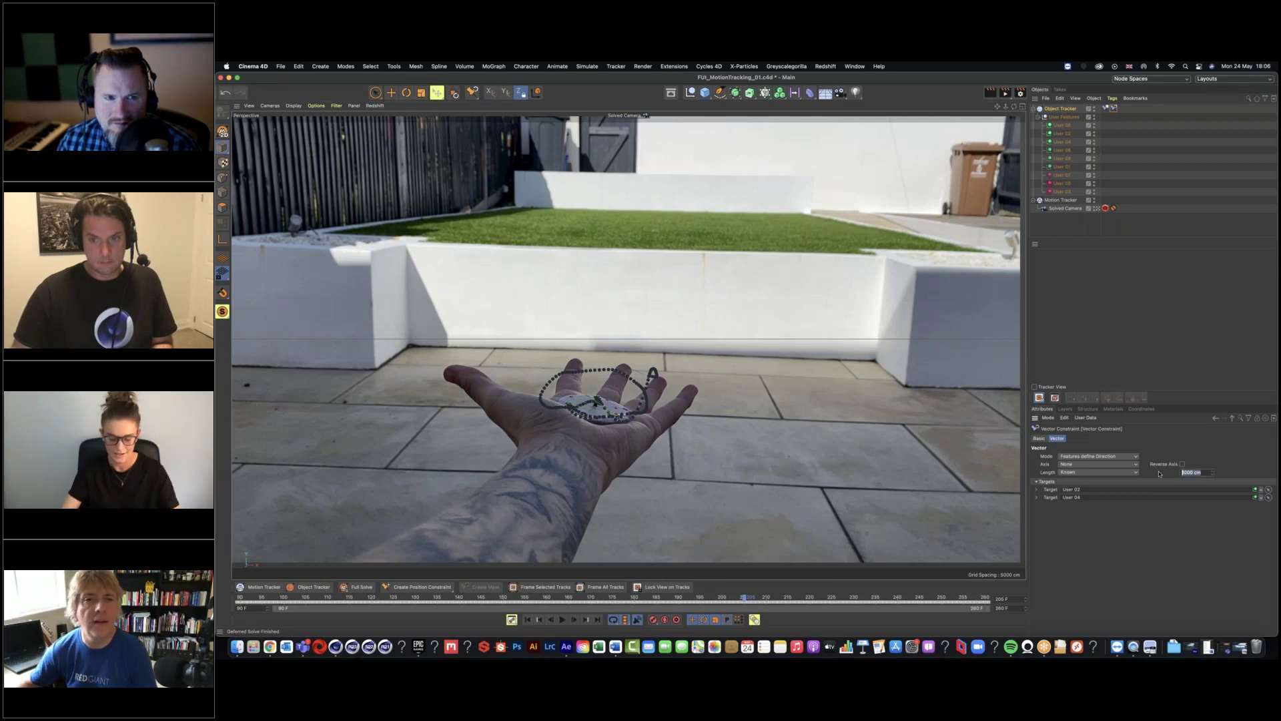
type("1")
key("Return")
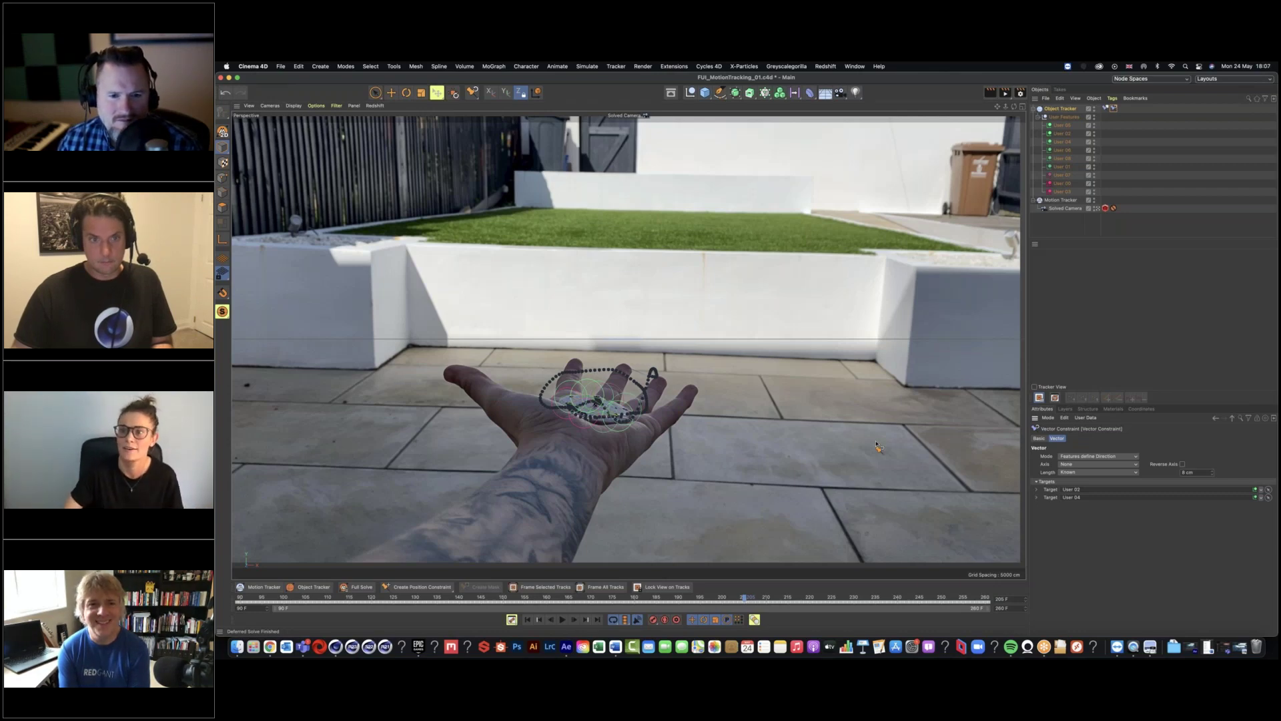
- Add a disc primitive and make it a child of the object tracker
left_click(990, 111)
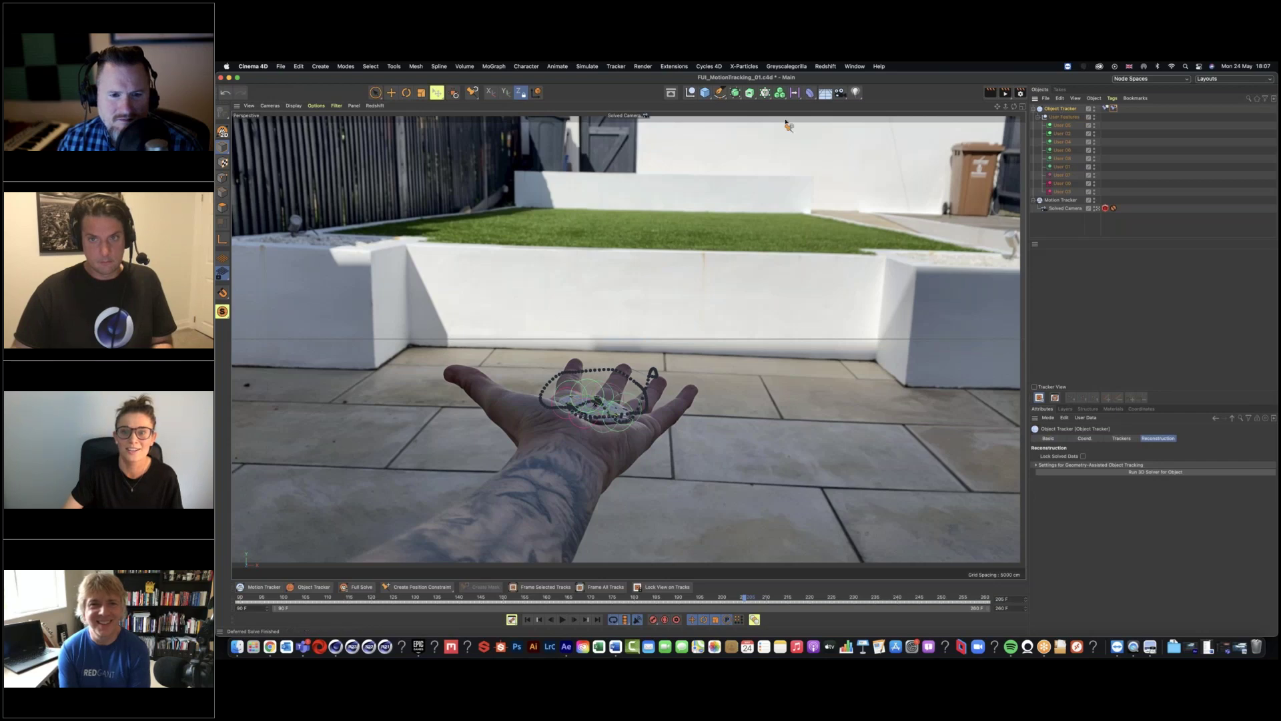
left_click(705, 92)
left_click(835, 105)
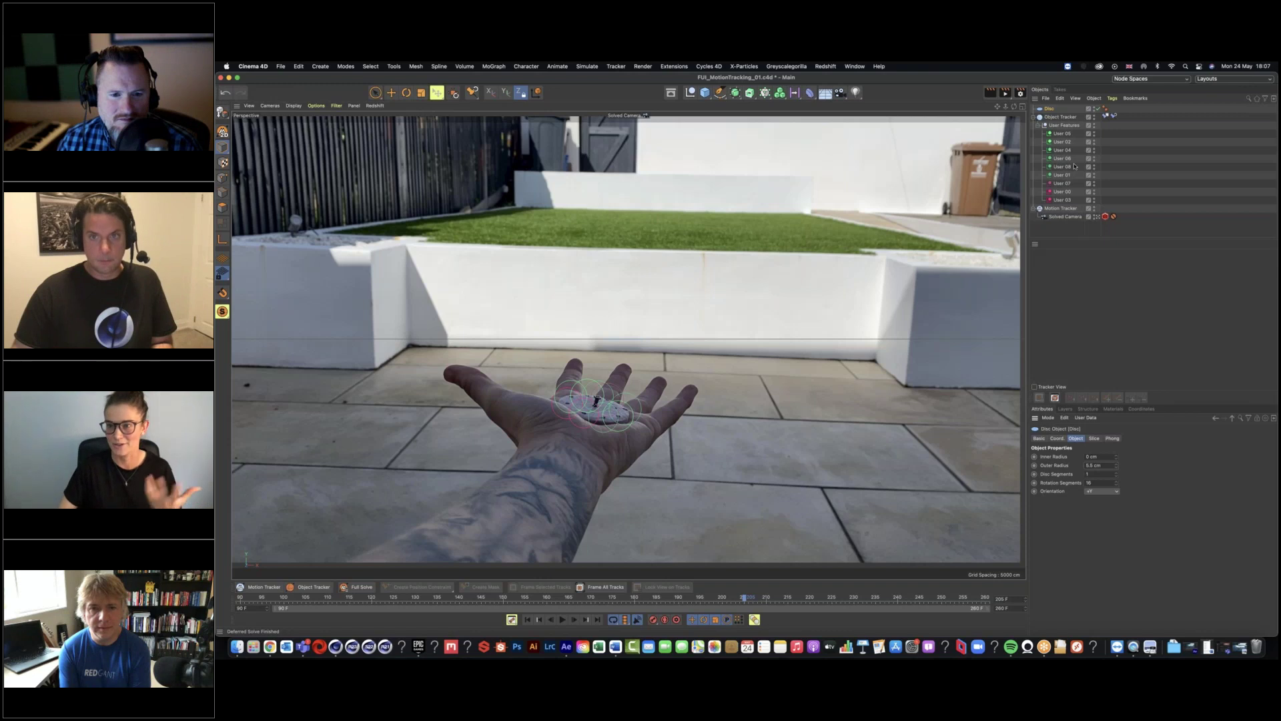
left_click_drag(1049, 110, 1057, 119)
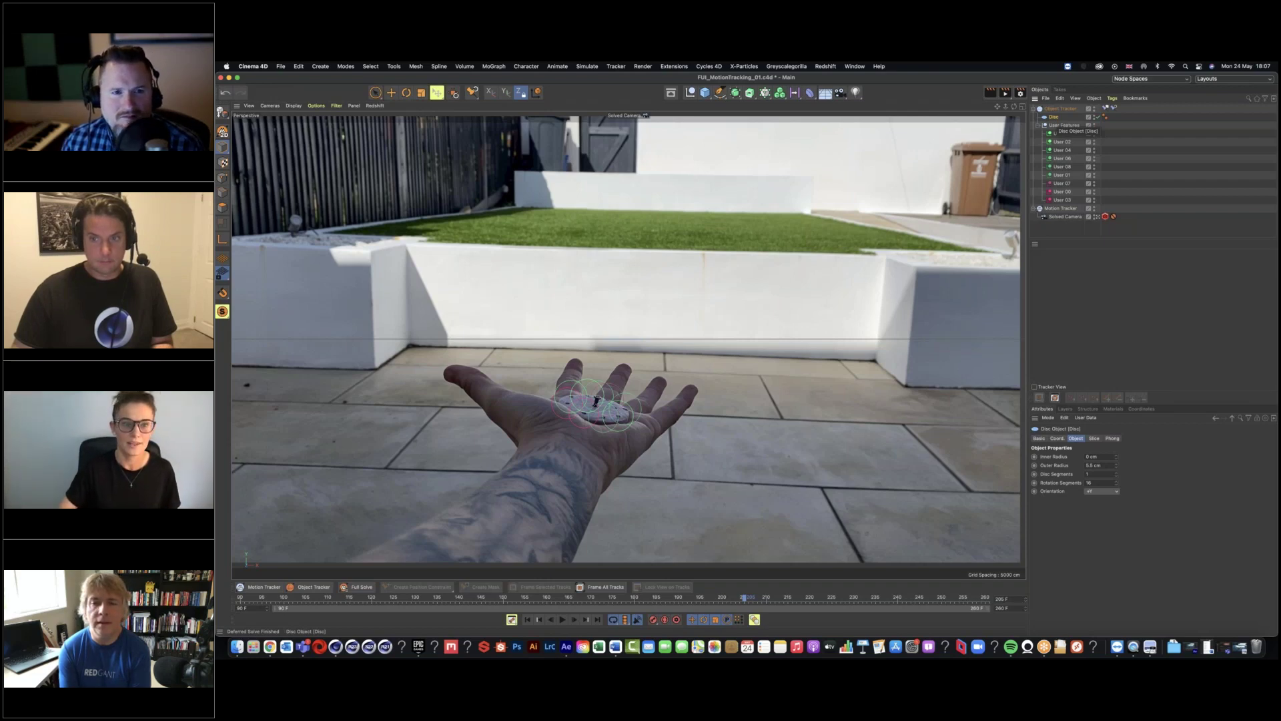
- Reset the disc's transform to the object tracker and raise it slightly to sit over the tracked disc in the hand
left_click(454, 94)
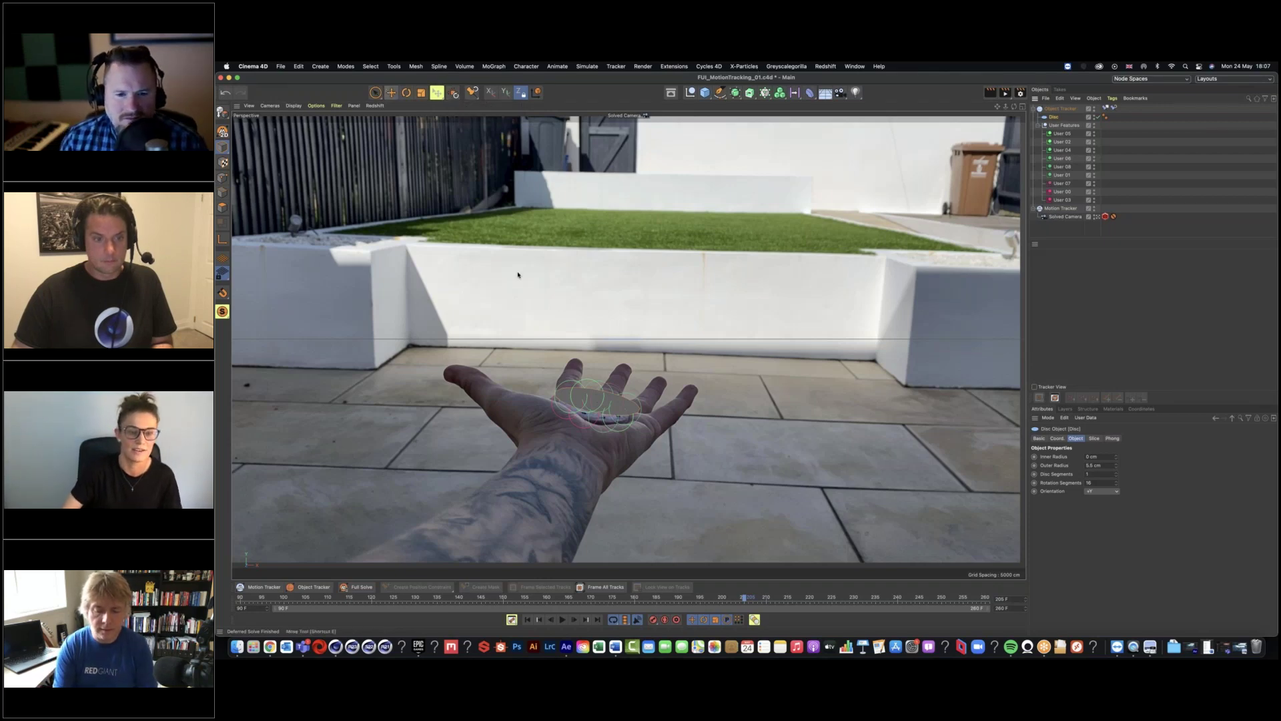
key("e")
left_click_drag(607, 361, 607, 349)
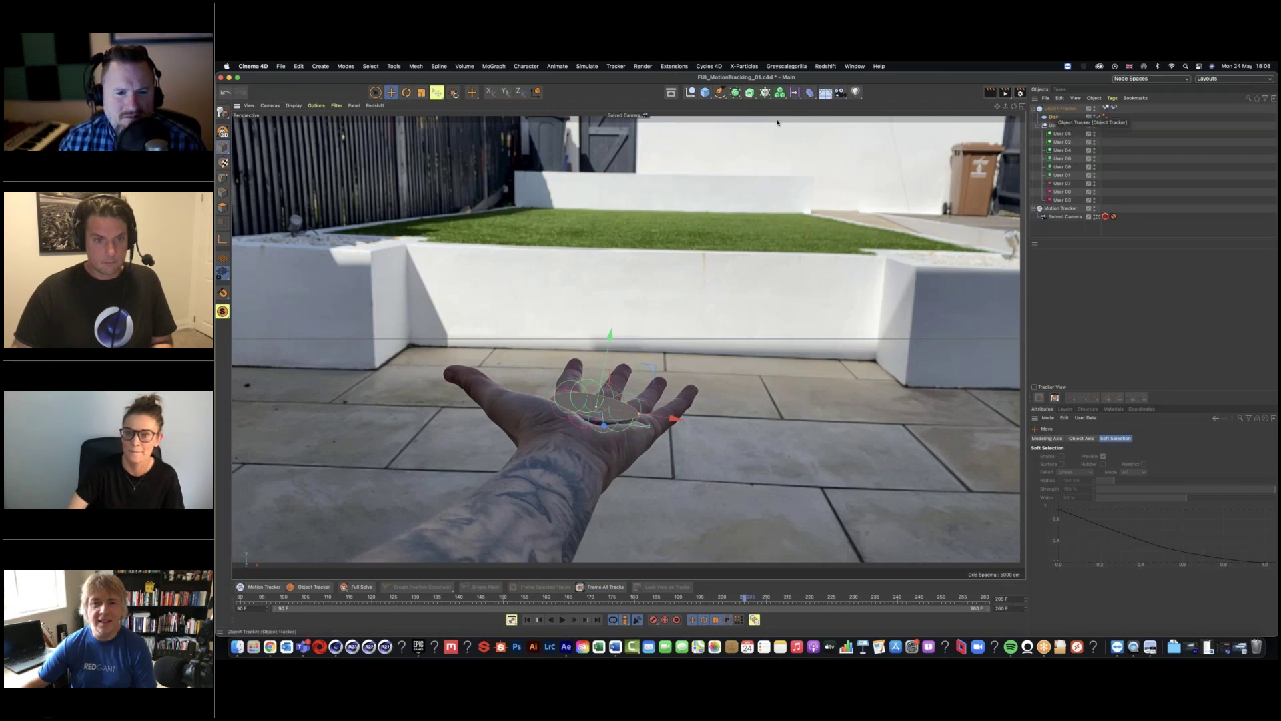
- Add a small sphere as a child of the object tracker and position it above the palm
left_click(704, 92)
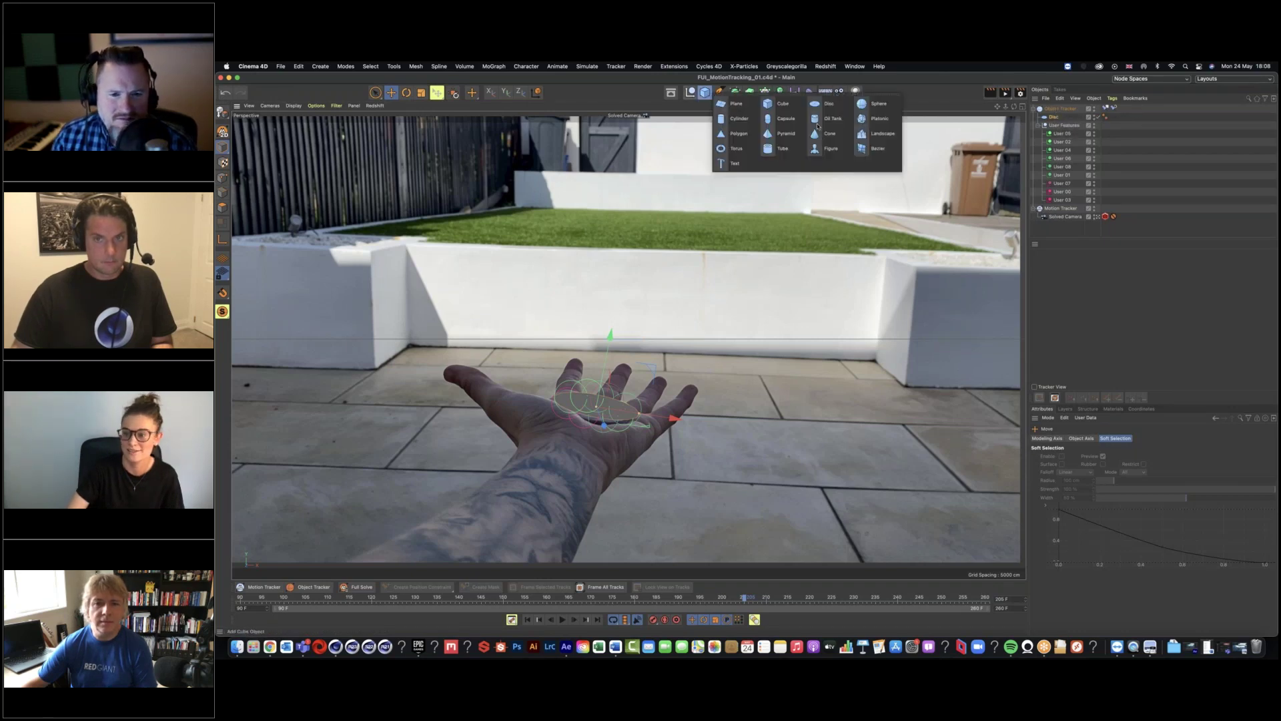
left_click(874, 103)
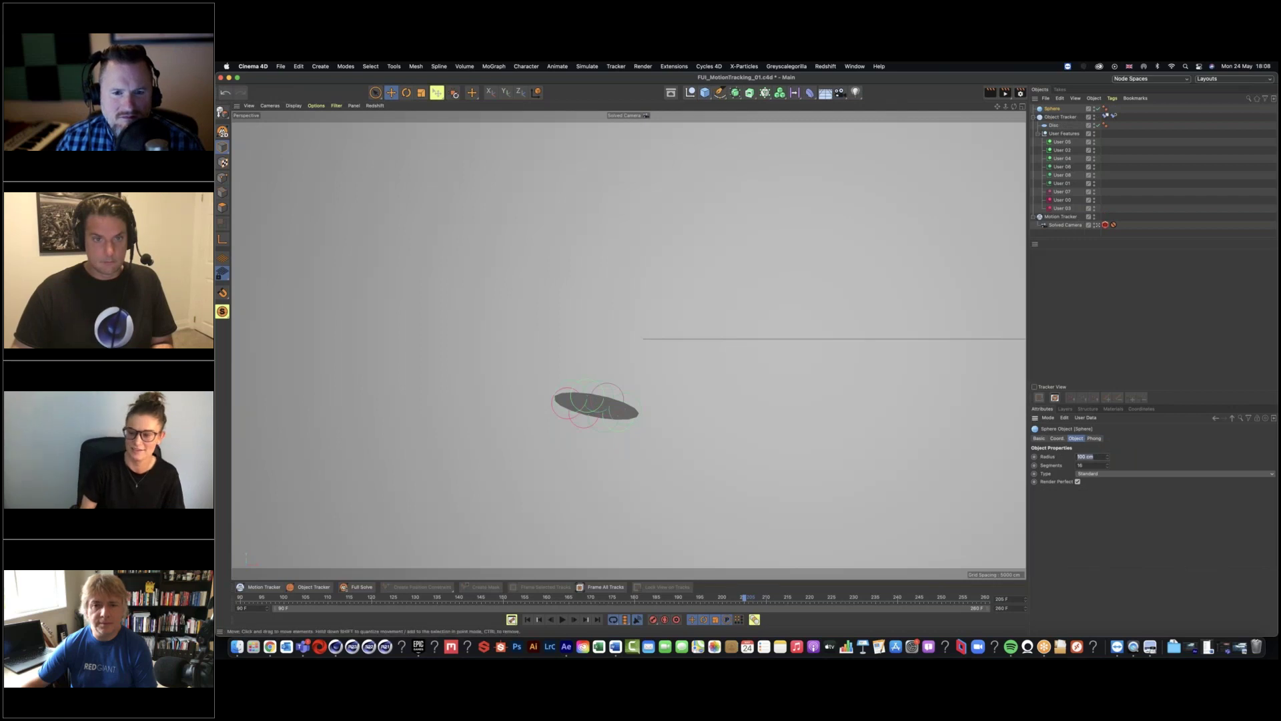
left_click_drag(1053, 108, 1061, 110)
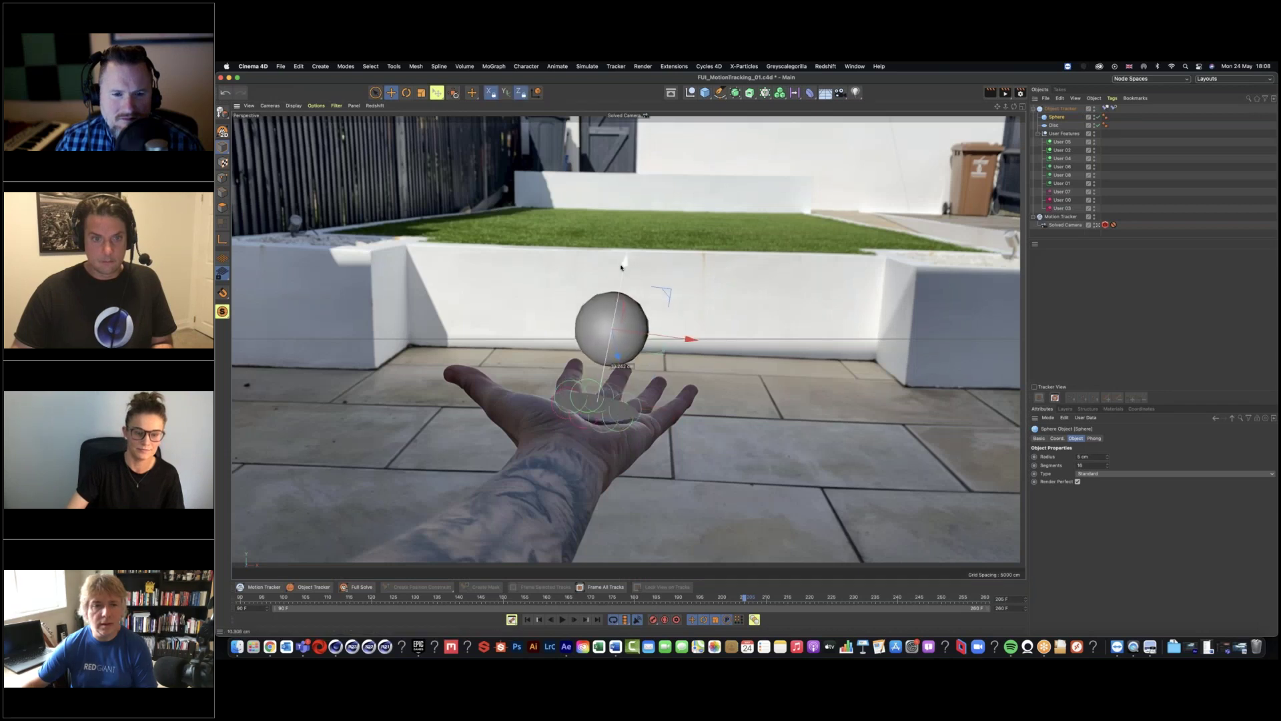
- Play the scene from the first frame to check that the sphere and disc follow the hand, and stop playback
key("shift+f")
left_click(563, 619)
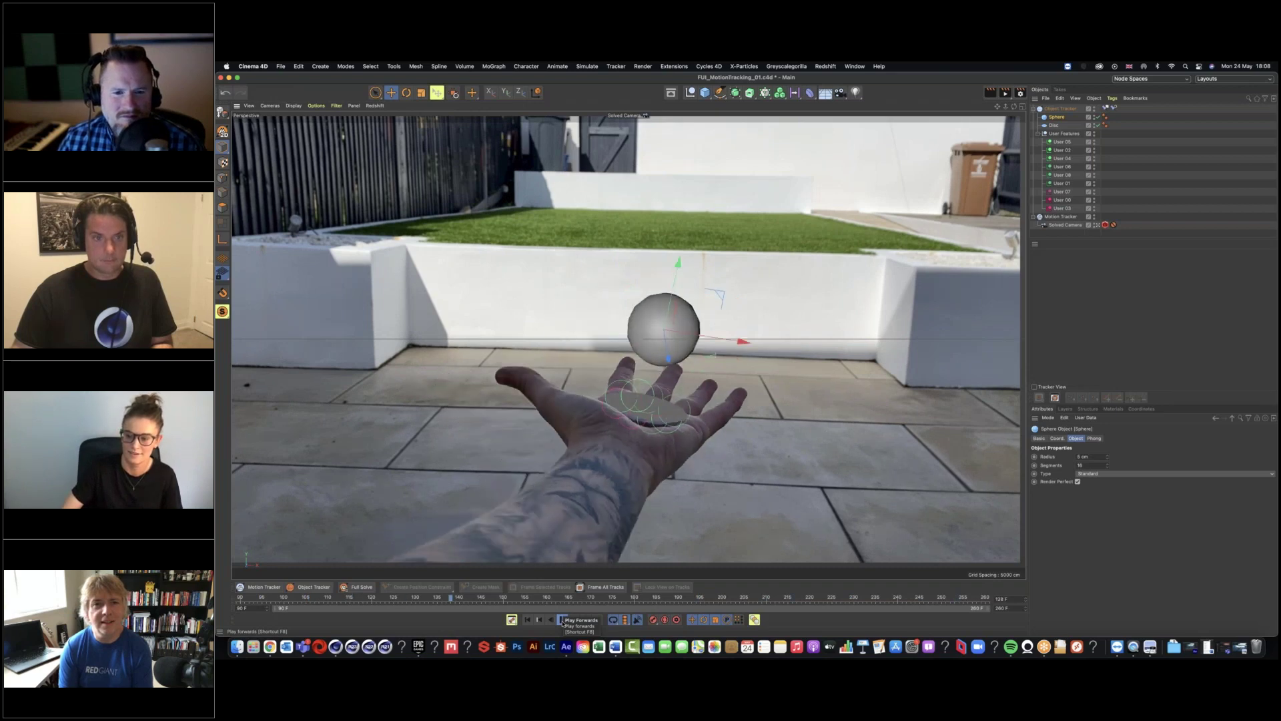
left_click(563, 620)
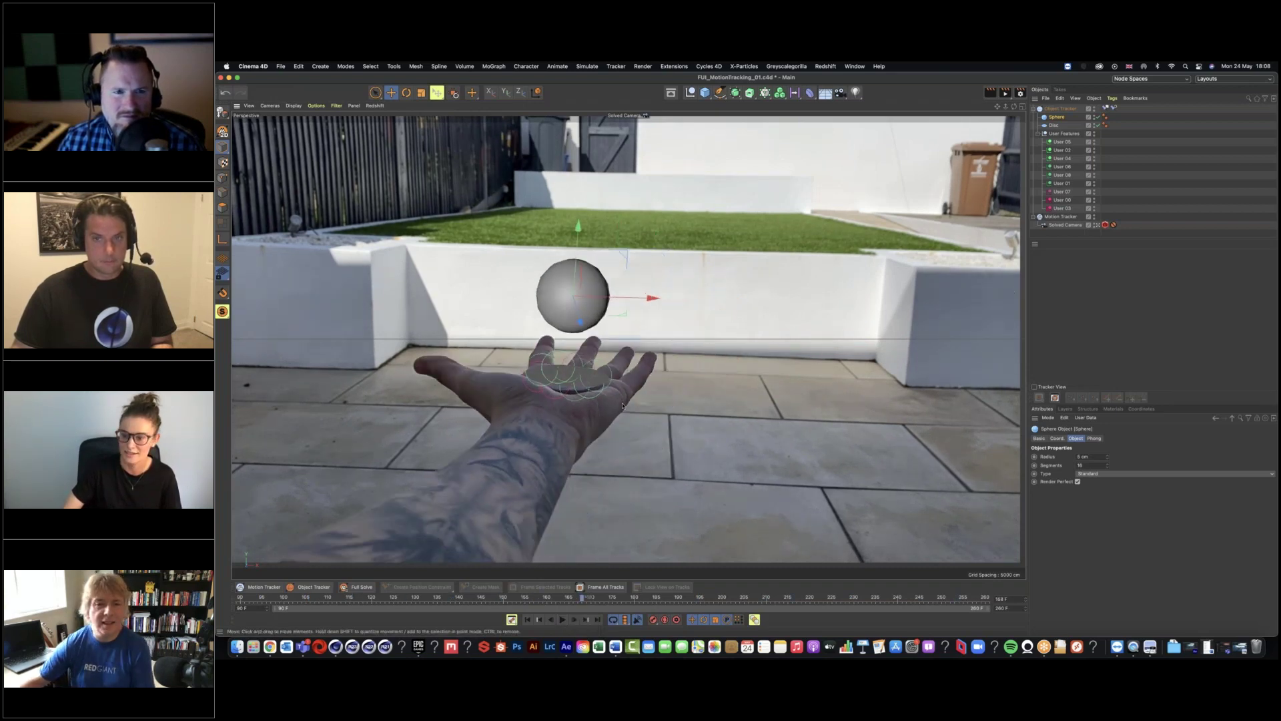
- Switch to QuickTime Player, arrange FUITrackTest1.mp4 beside the still FUITrackTest1_0160.jpg, and play the finished render
left_click(1133, 646)
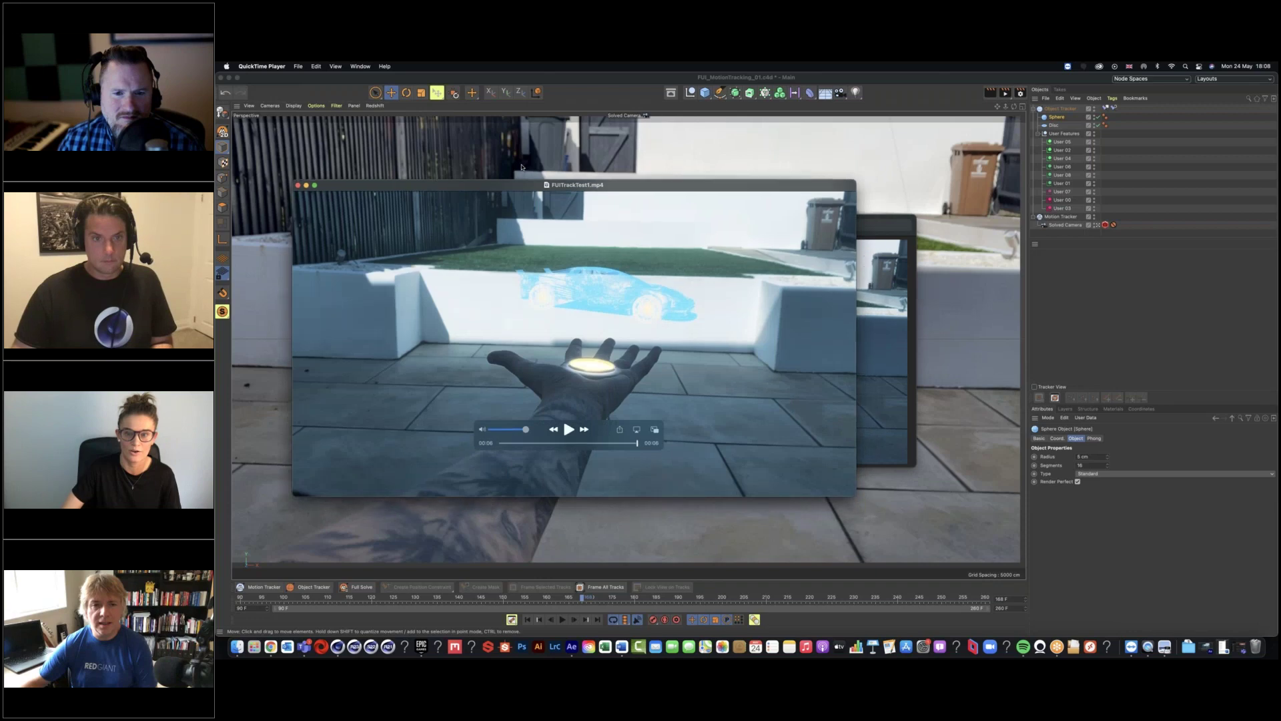
left_click_drag(790, 225, 1011, 236)
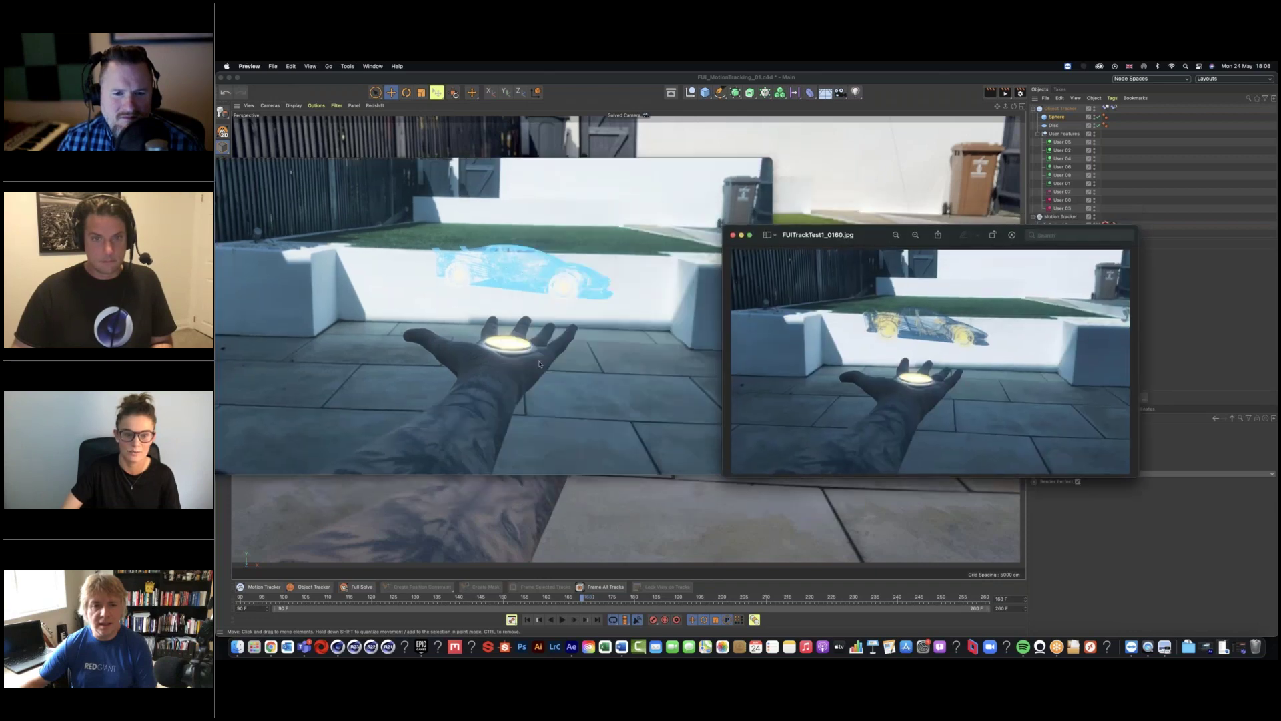
mouse_move(676, 178)
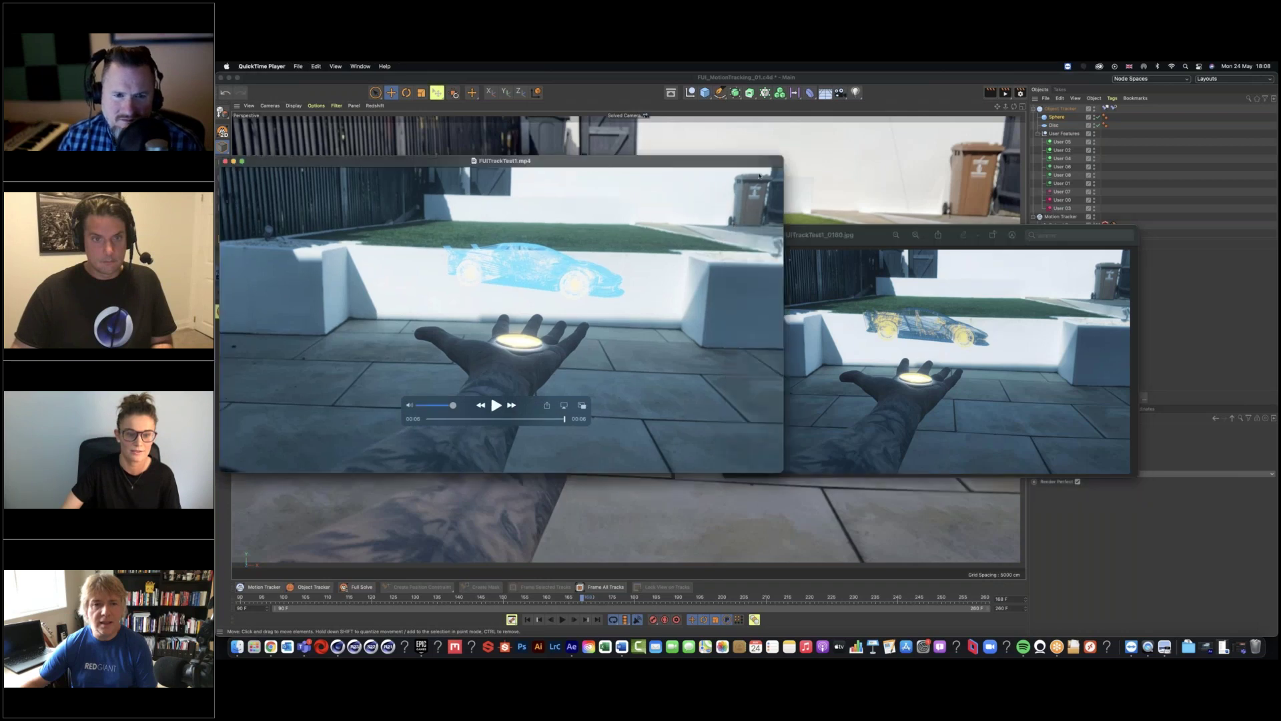
left_click_drag(764, 162, 830, 154)
key("space")
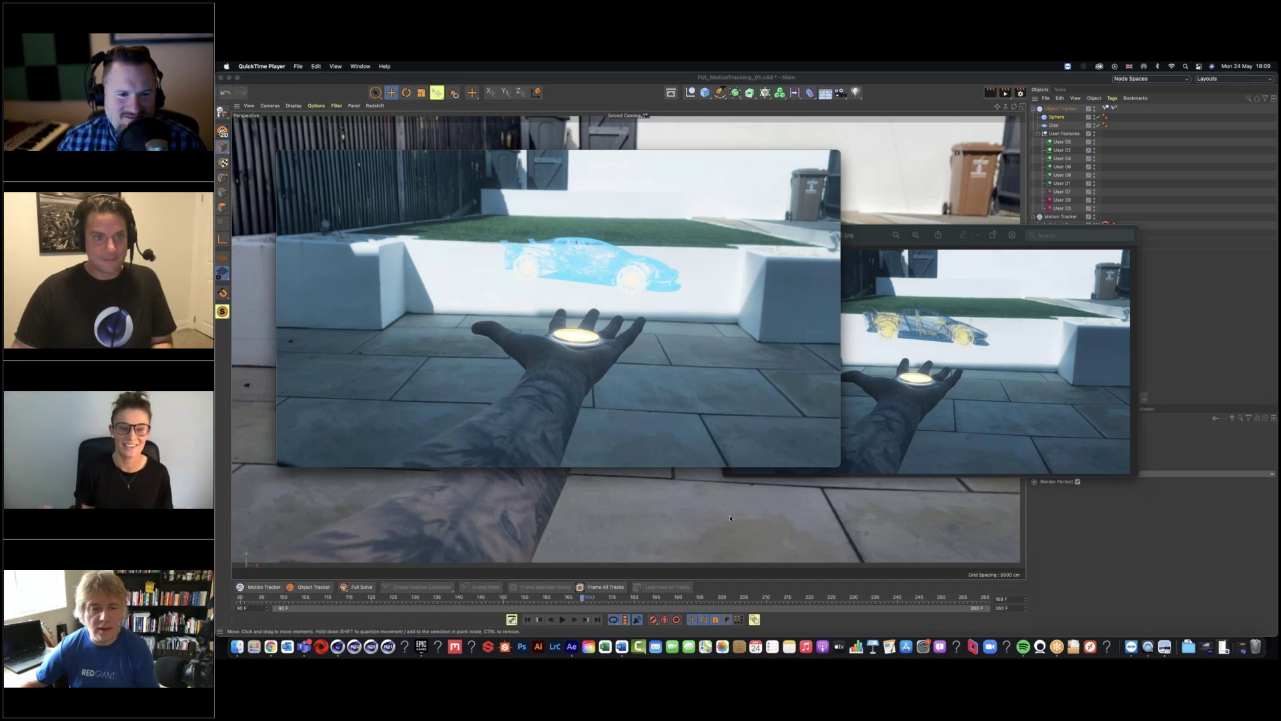
- Replay and pause FUITrackTest1.mp4, and bring FUITrackTest1_0160.jpg to the front to compare the two car hologram looks
mouse_move(795, 380)
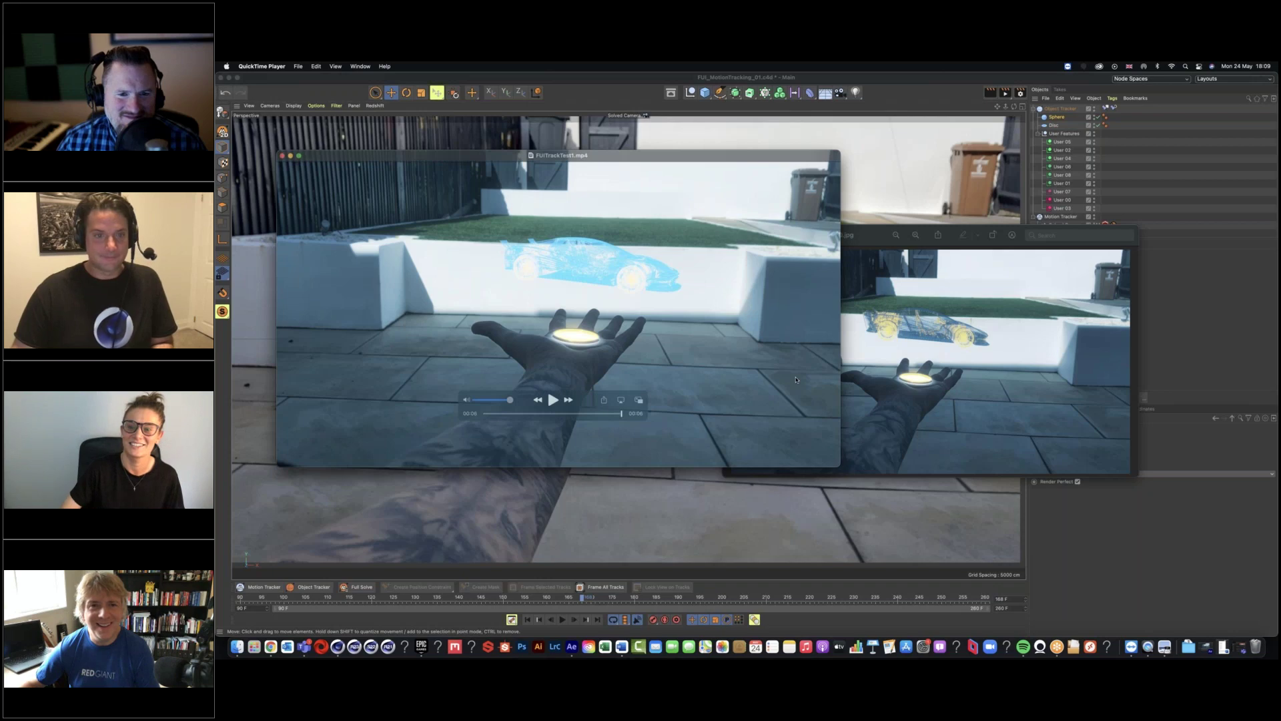
left_click_drag(875, 235, 808, 231)
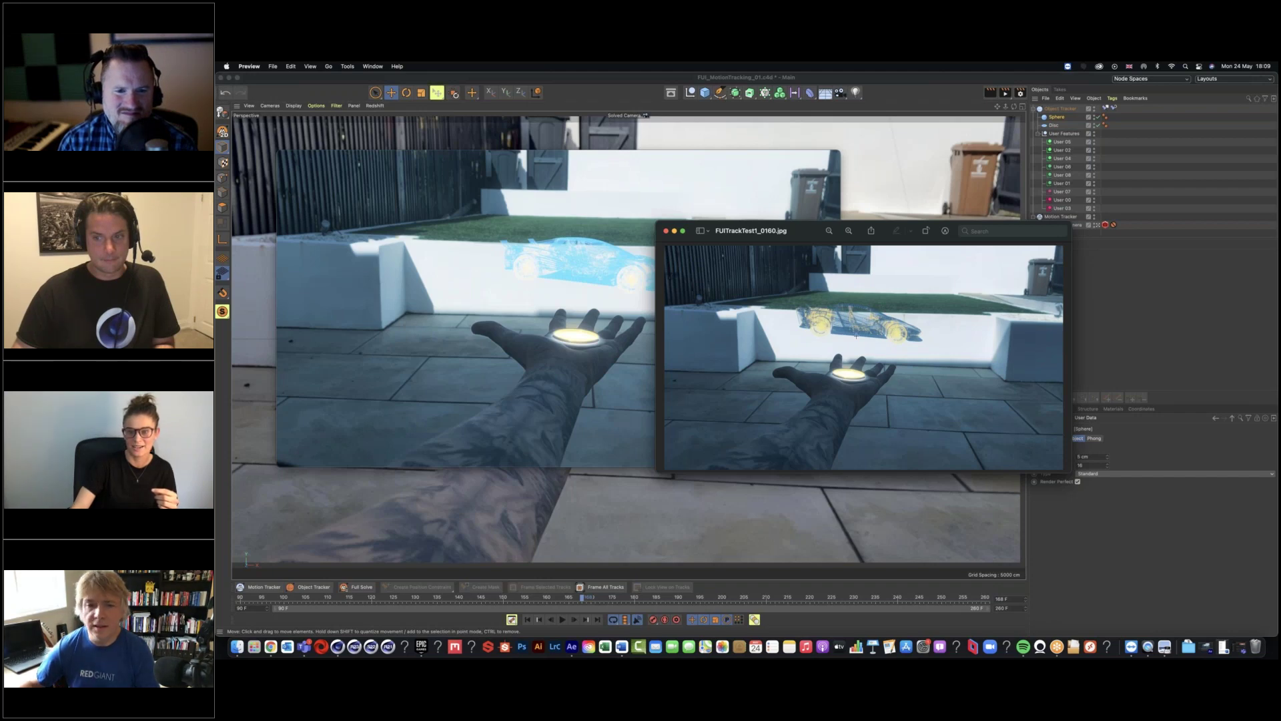
mouse_move(587, 291)
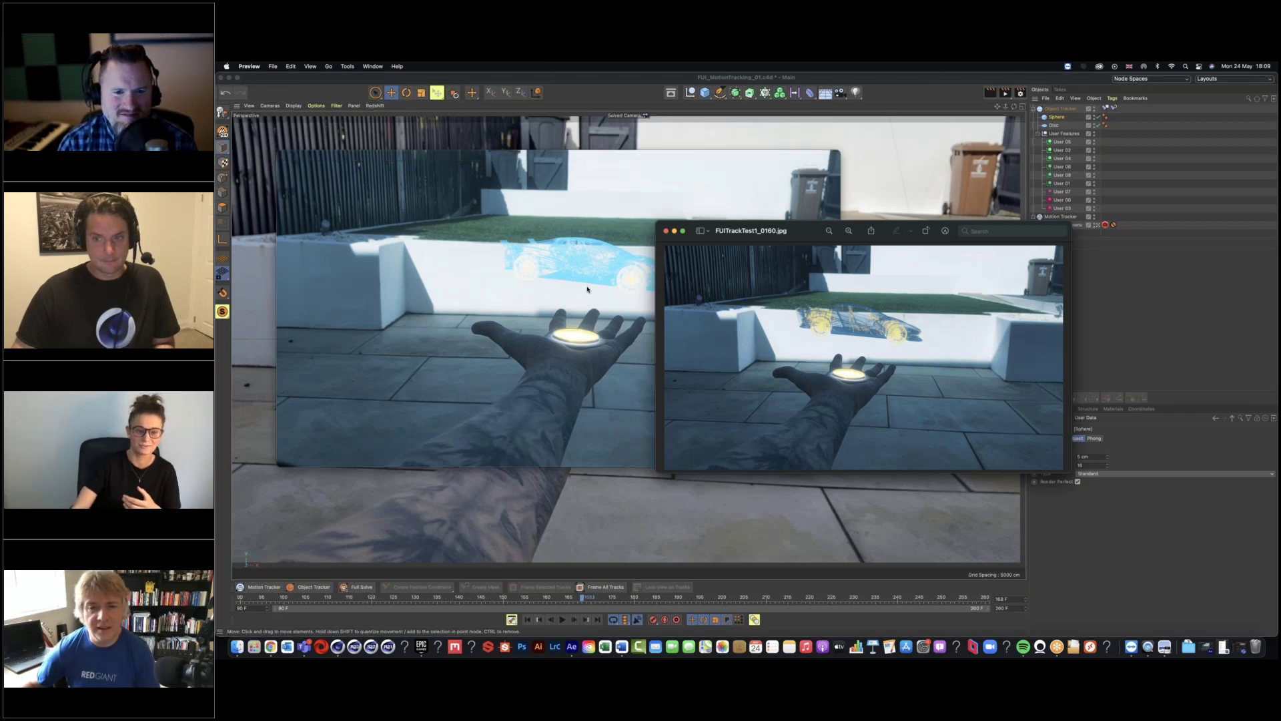
left_click(587, 289)
key("space")
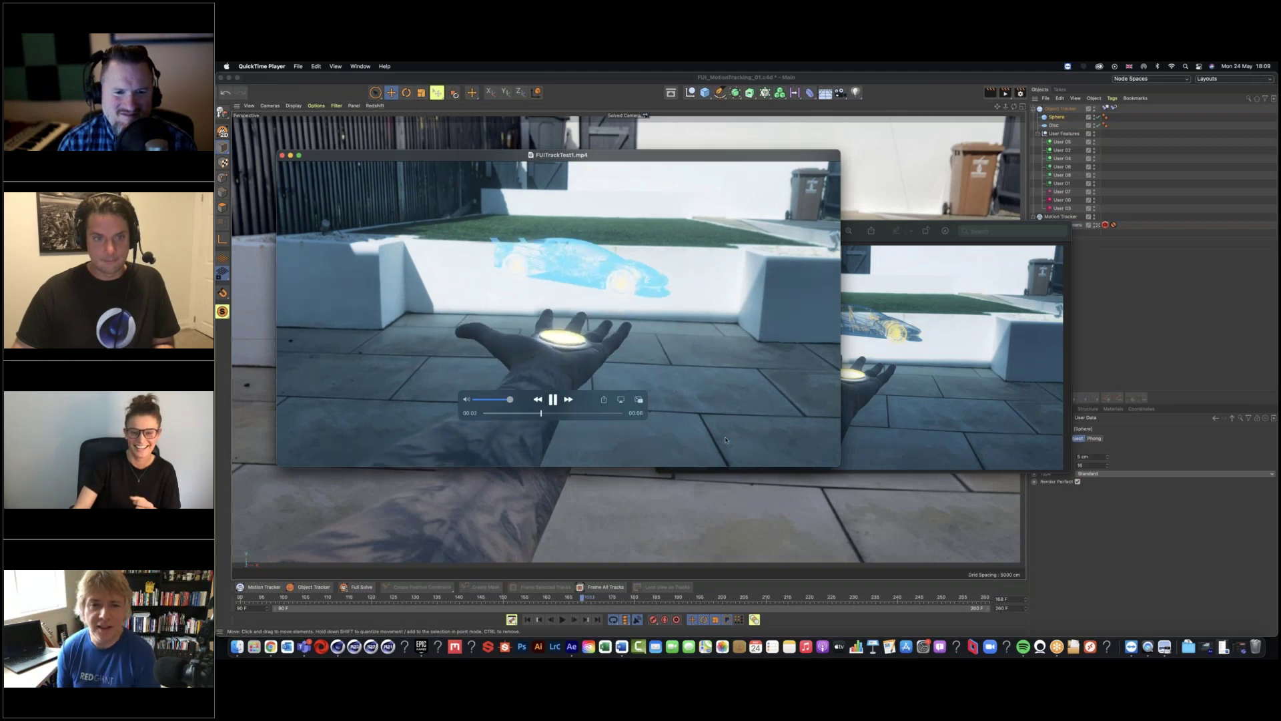
left_click(553, 400)
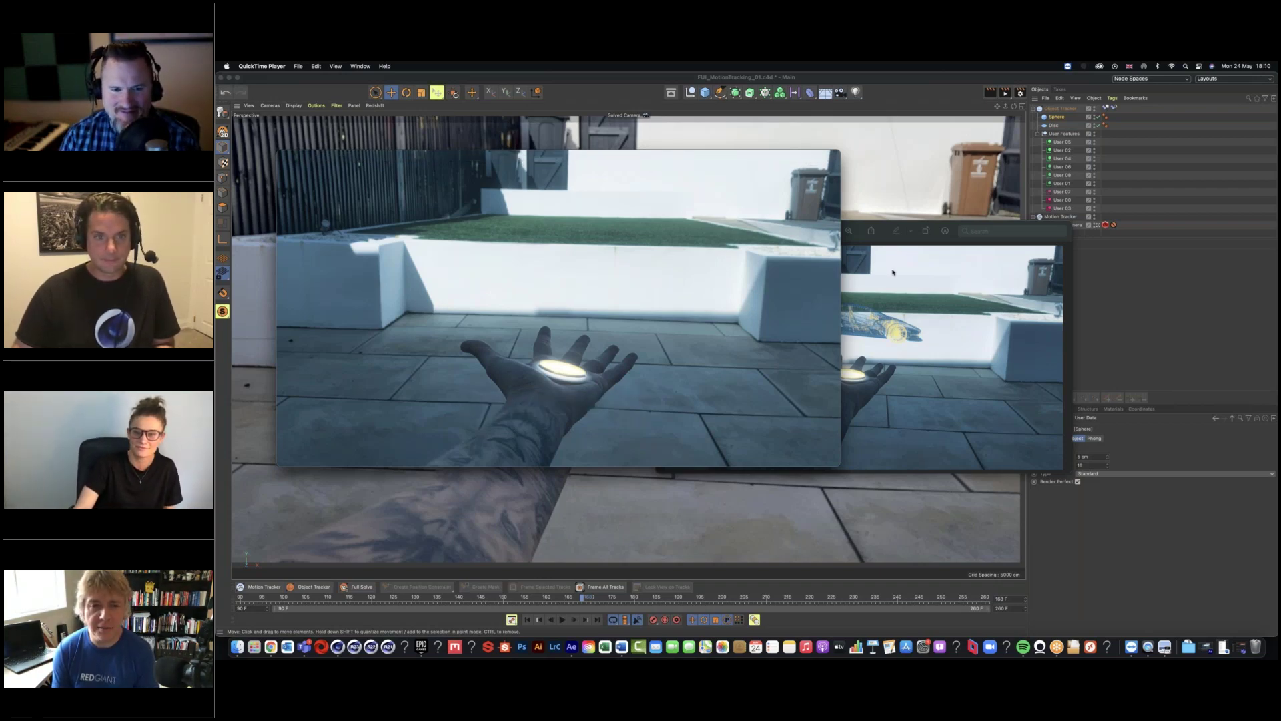
left_click(886, 230)
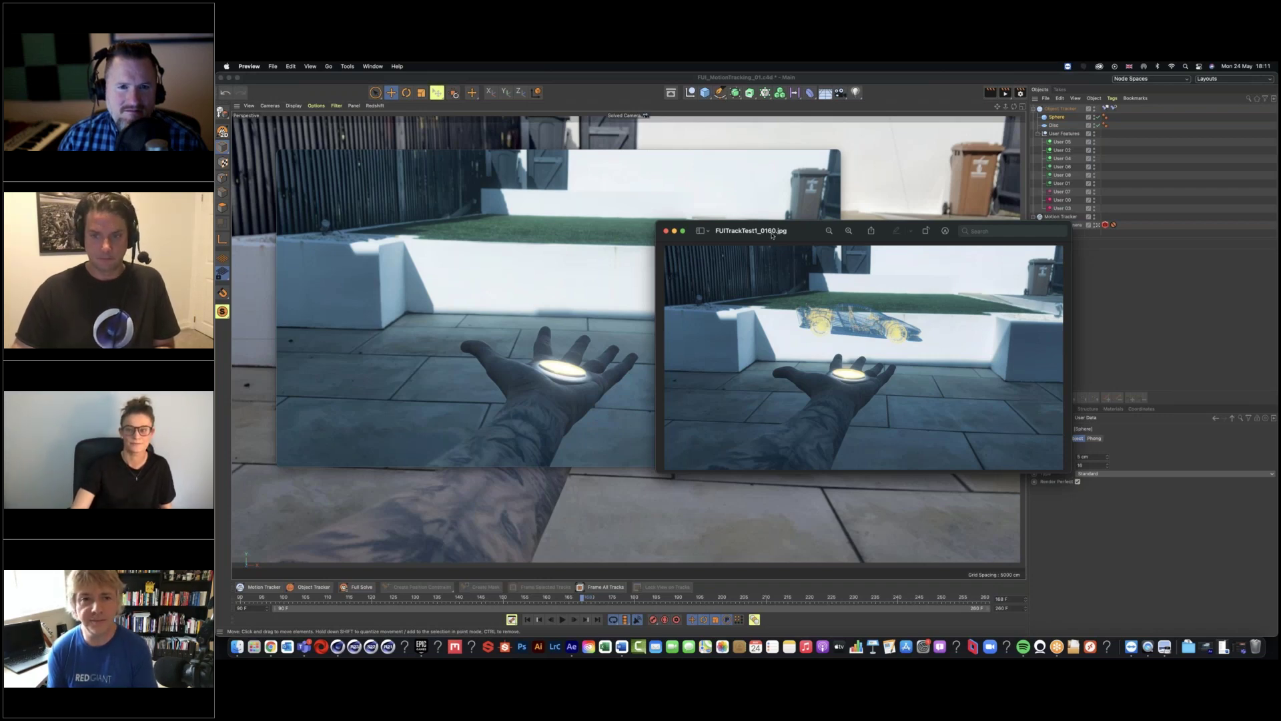
- Switch to Chrome, select the web address of the YouTube video Motion Tracking: Manual Tracking & Object Tracking, and minimize the browser window
left_click_drag(773, 235, 763, 203)
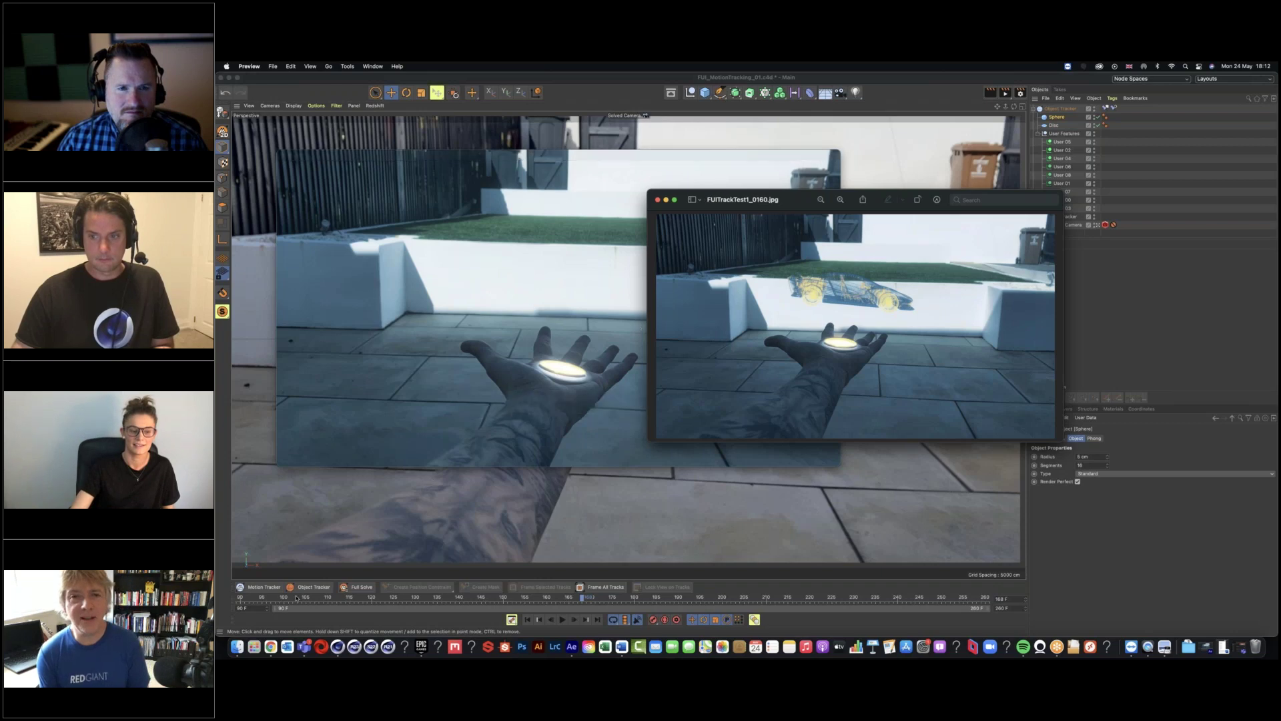
left_click(270, 646)
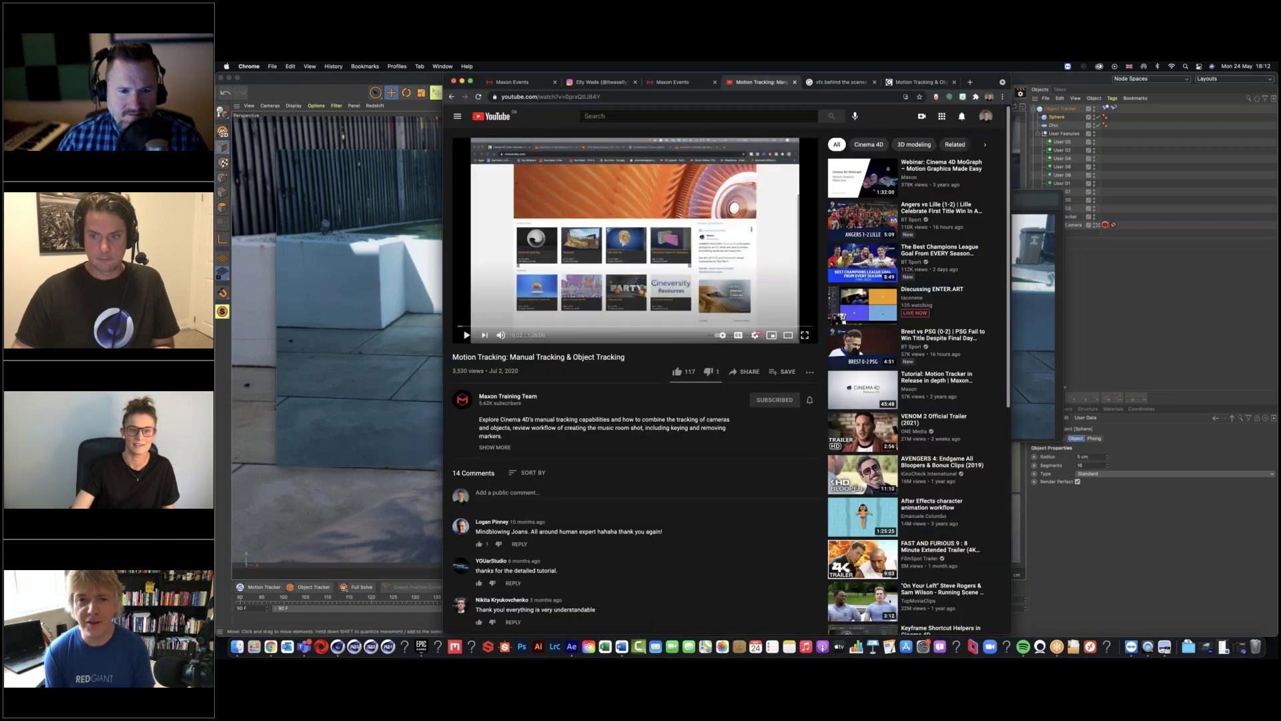
left_click(620, 96)
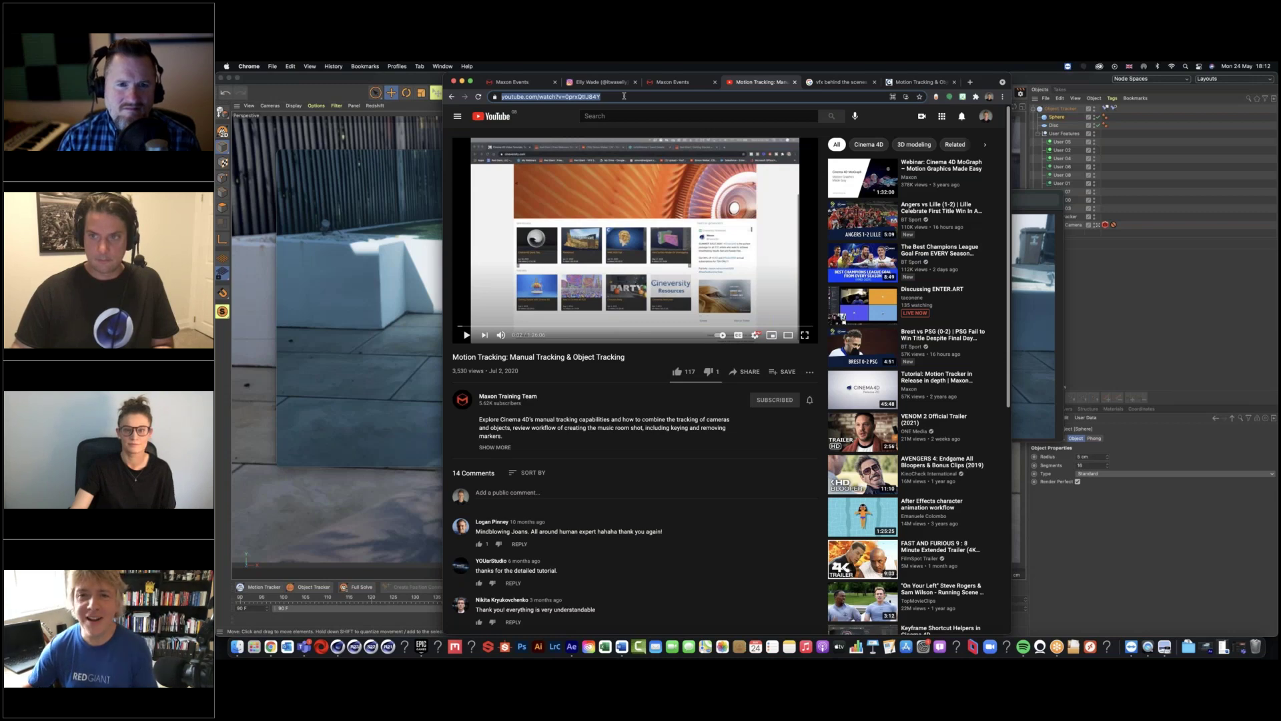
left_click(462, 81)
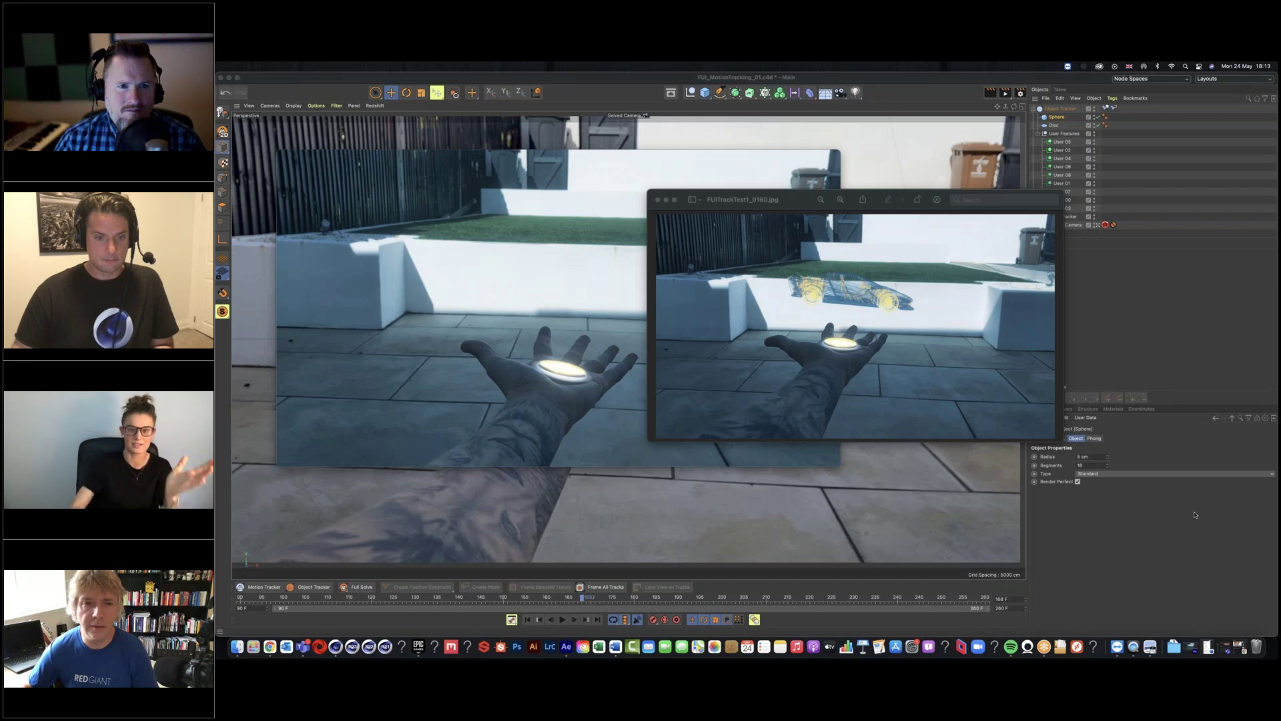
mouse_move(534, 368)
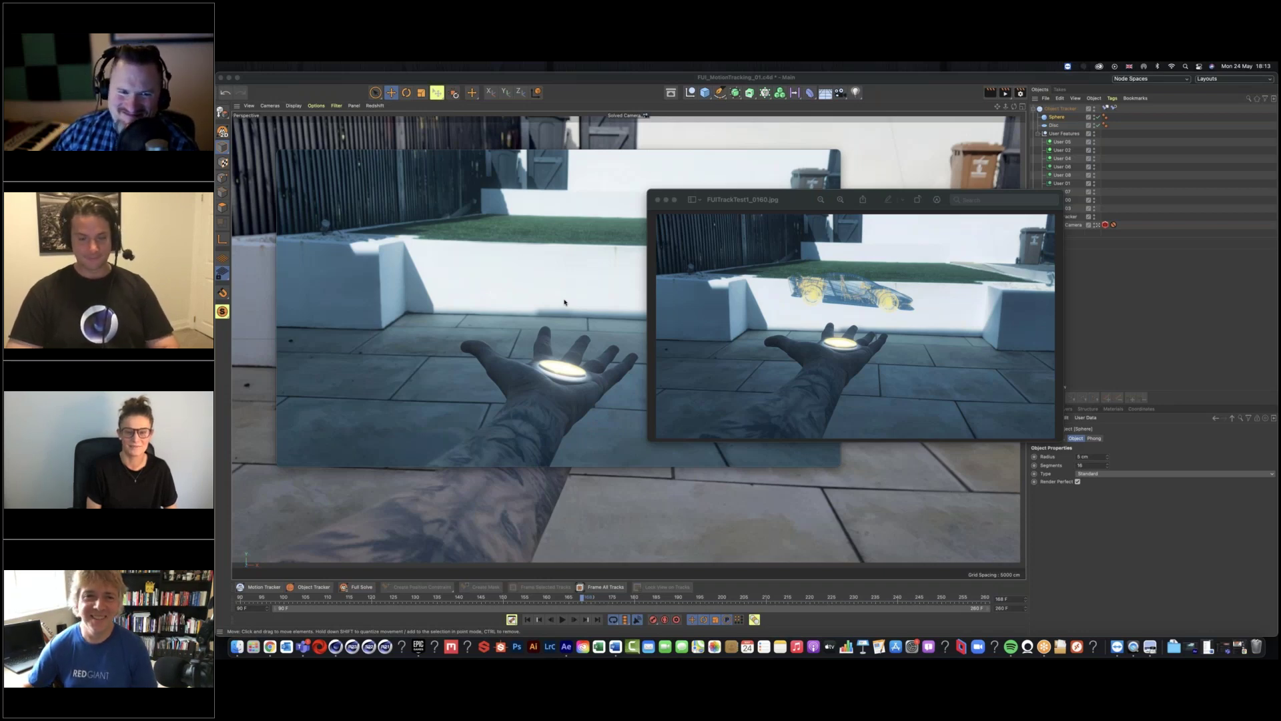
mouse_move(521, 437)
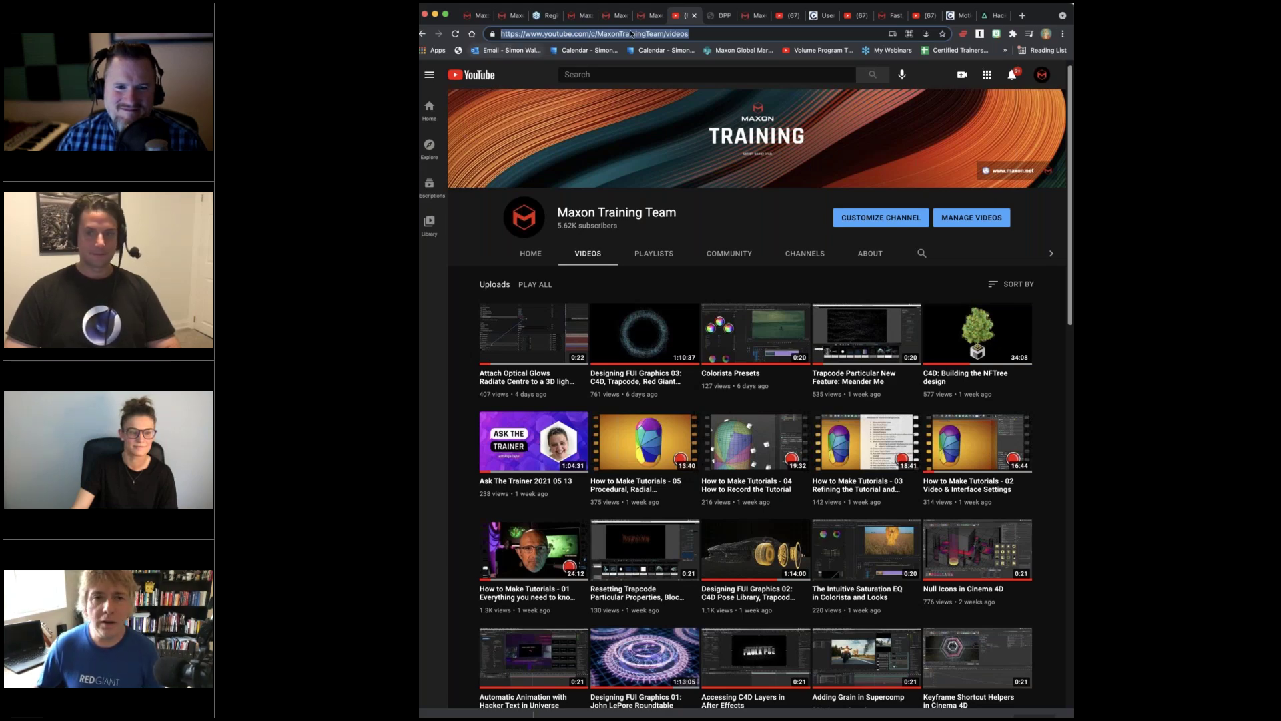
- Bring up the Ask The Trainer event page on maxon.net and read through to the How to Make Tutorials session and its registration
left_click(476, 15)
mouse_move(712, 89)
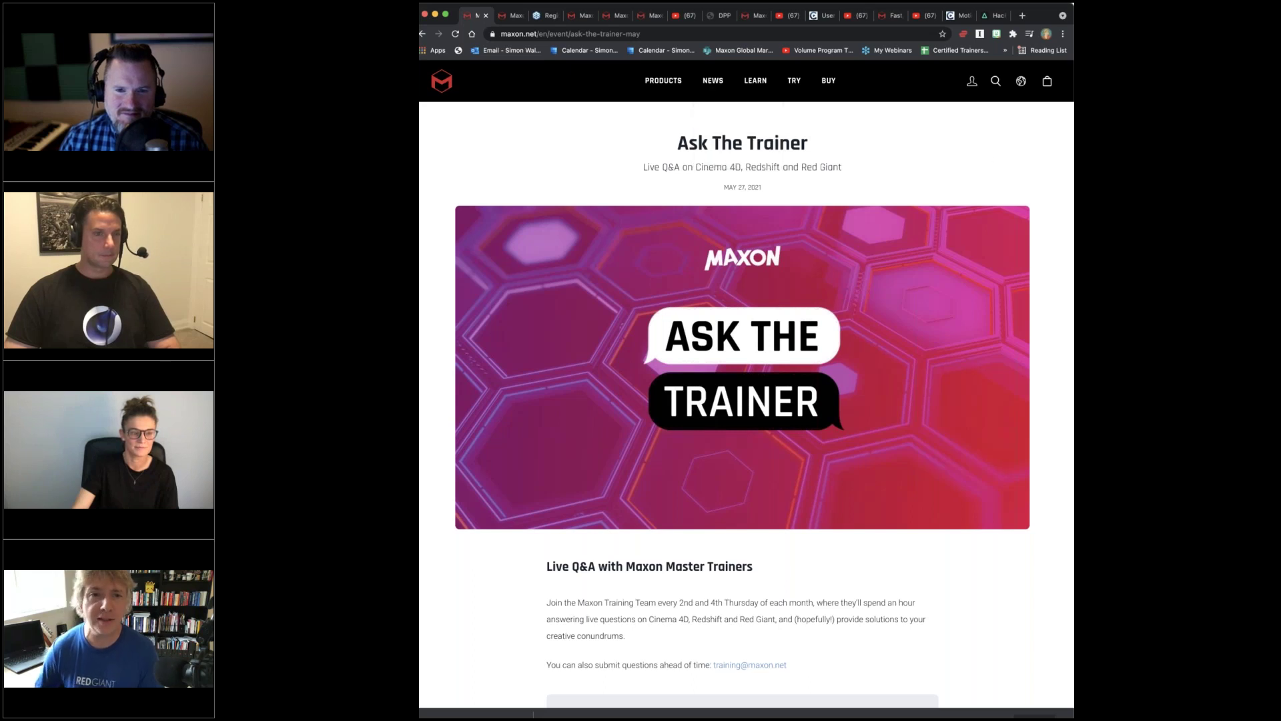
scroll(1059, 241, "down", 1)
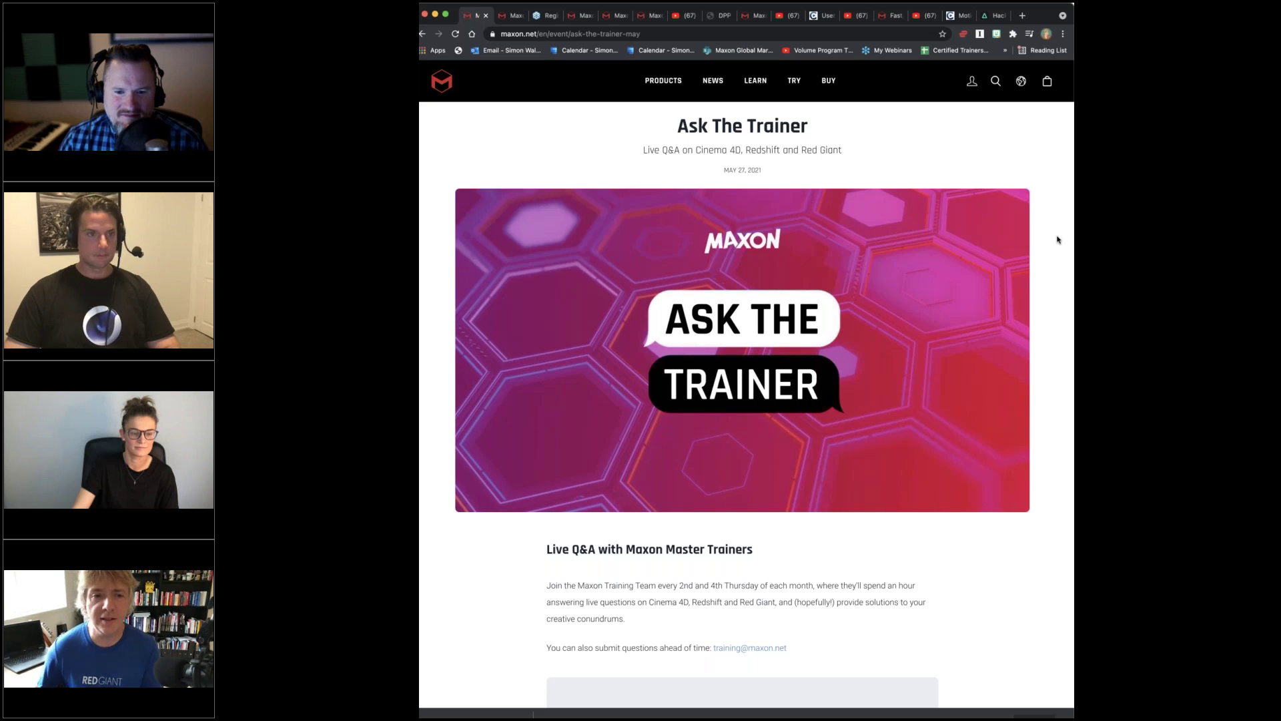
scroll(1058, 240, "down", 5)
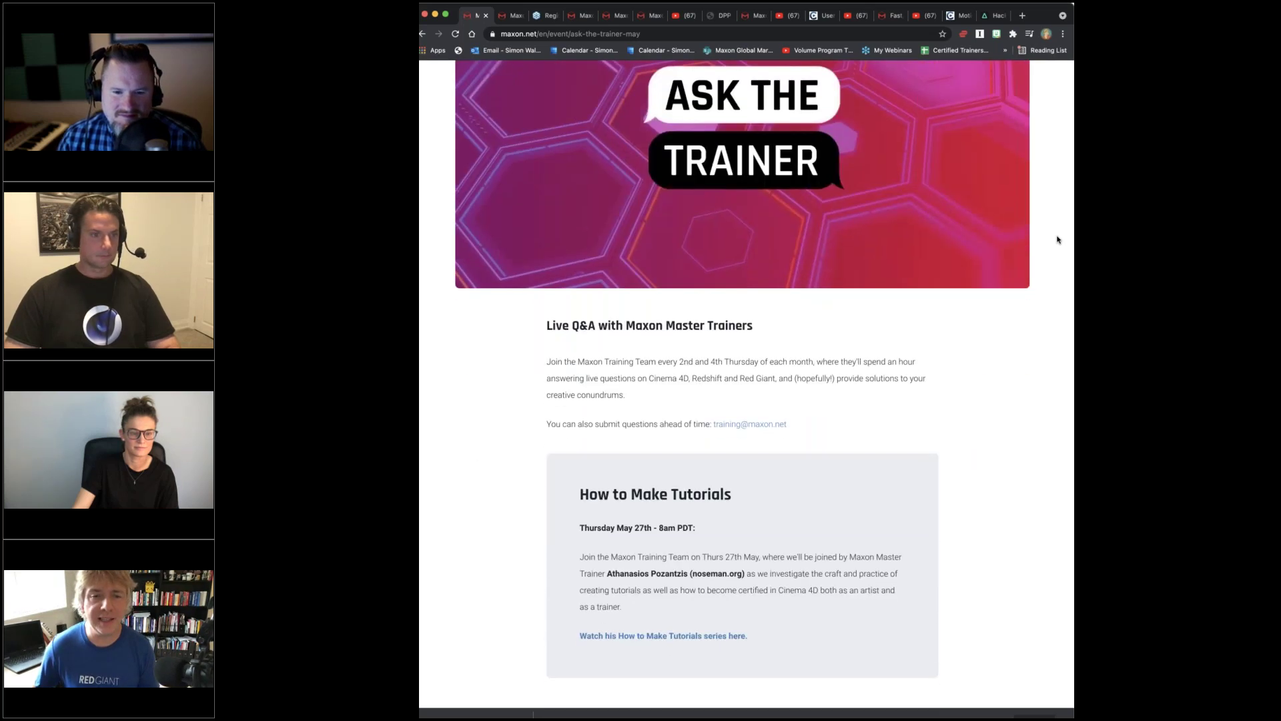
scroll(1058, 240, "down", 4)
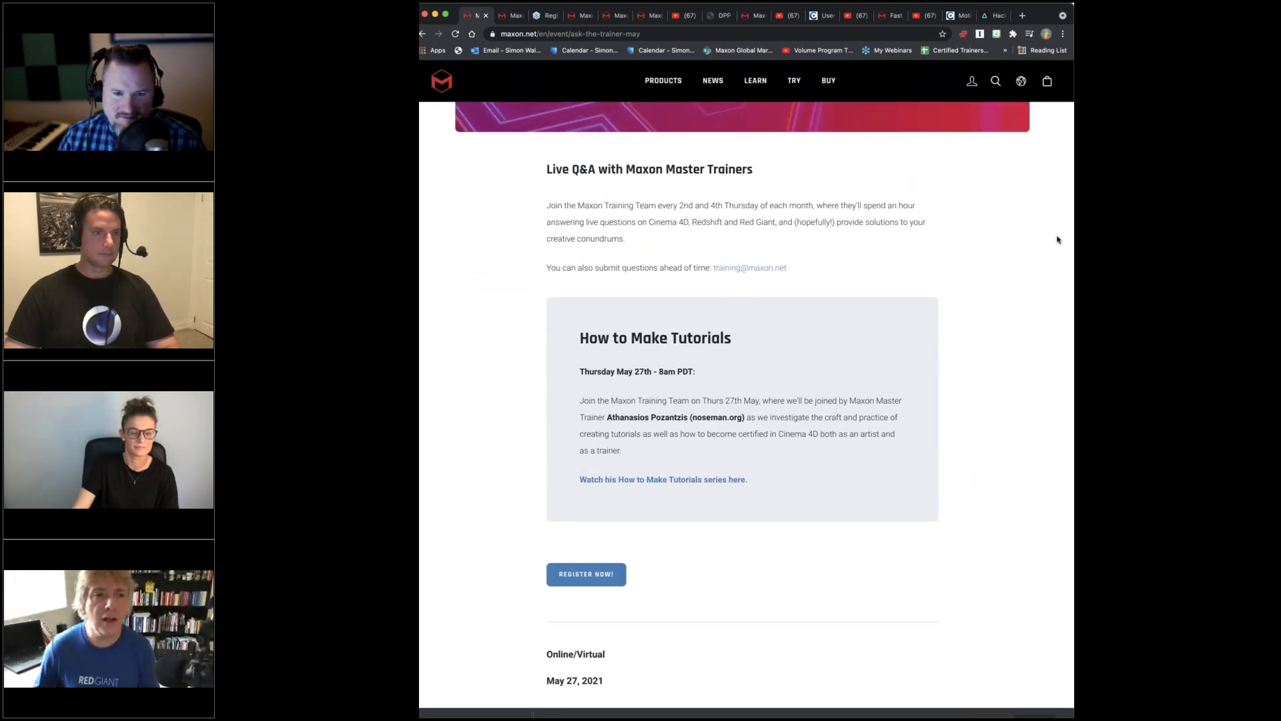
- Open the Events page of the Maxon website and look through the upcoming webinar and workshop listings
scroll(1057, 240, "up", 1)
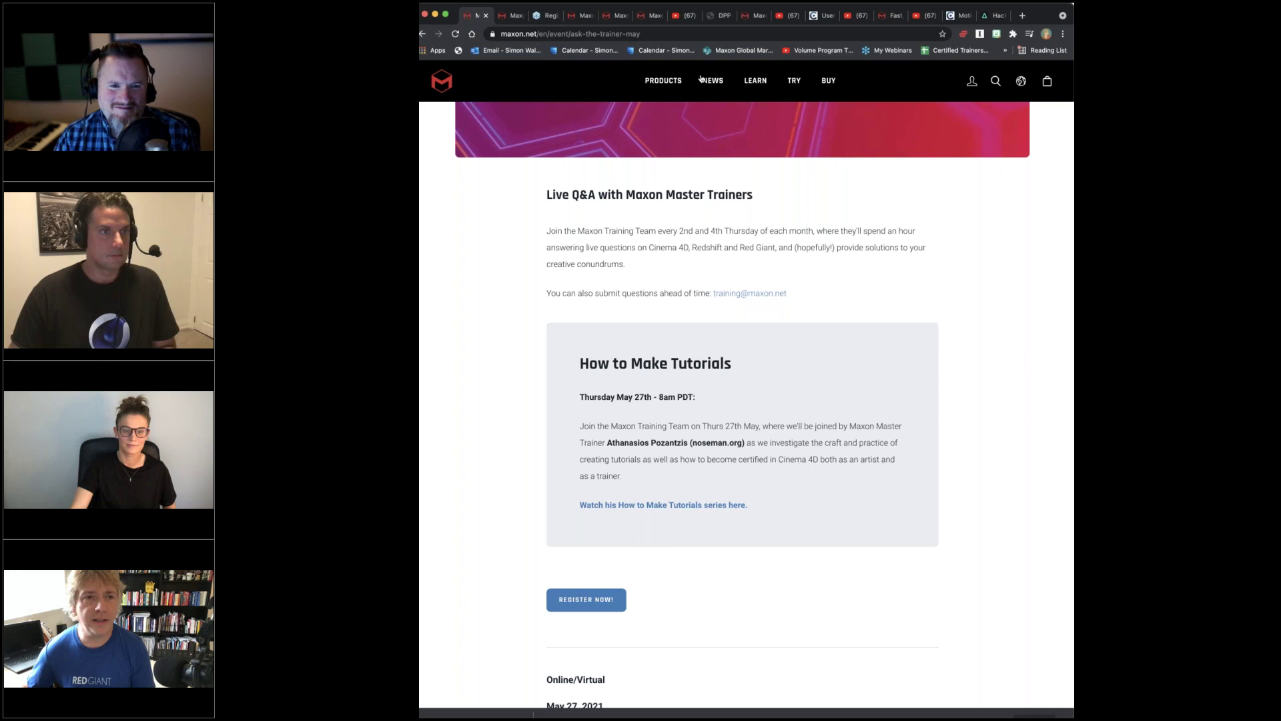
mouse_move(711, 81)
left_click(721, 128)
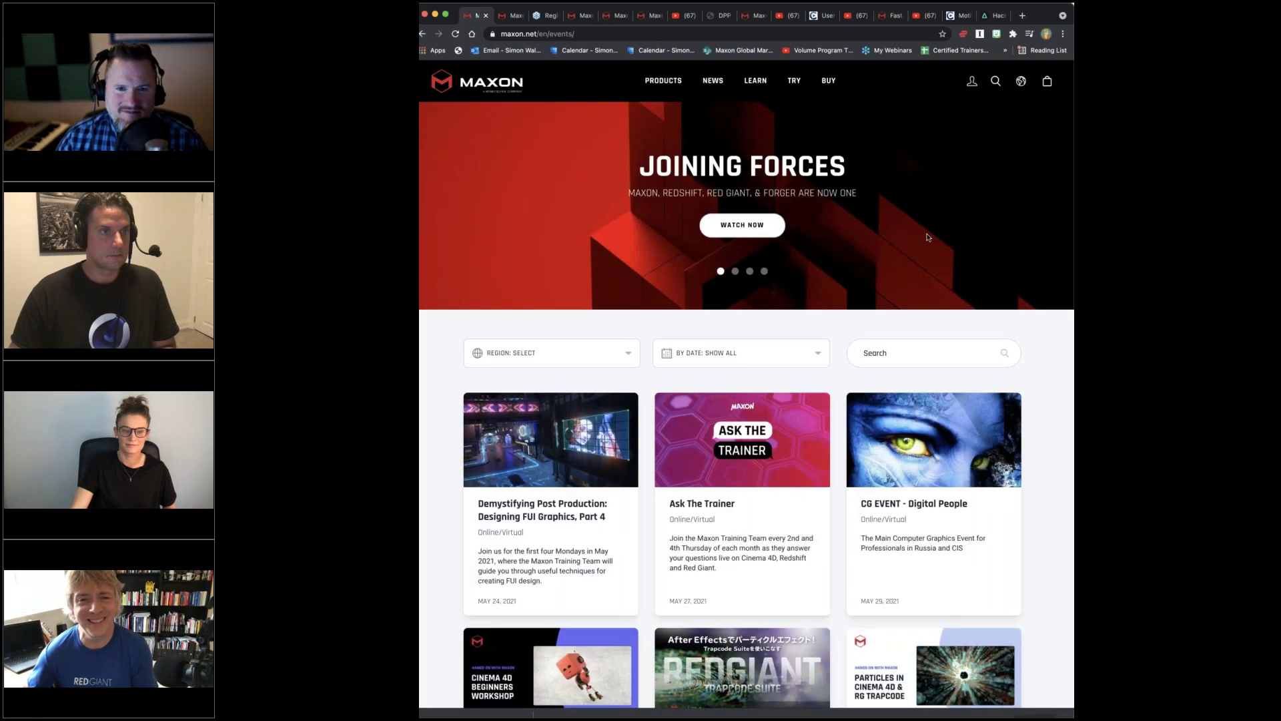
scroll(615, 211, "down", 5)
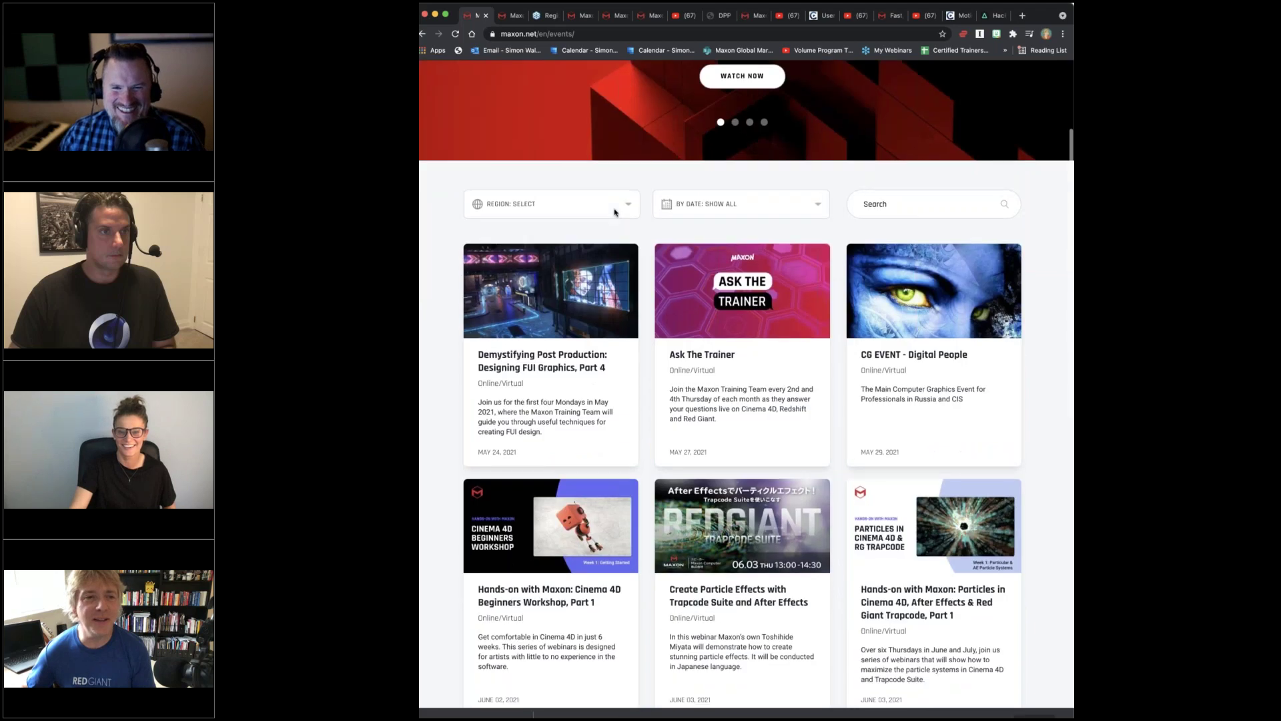
scroll(615, 211, "down", 1)
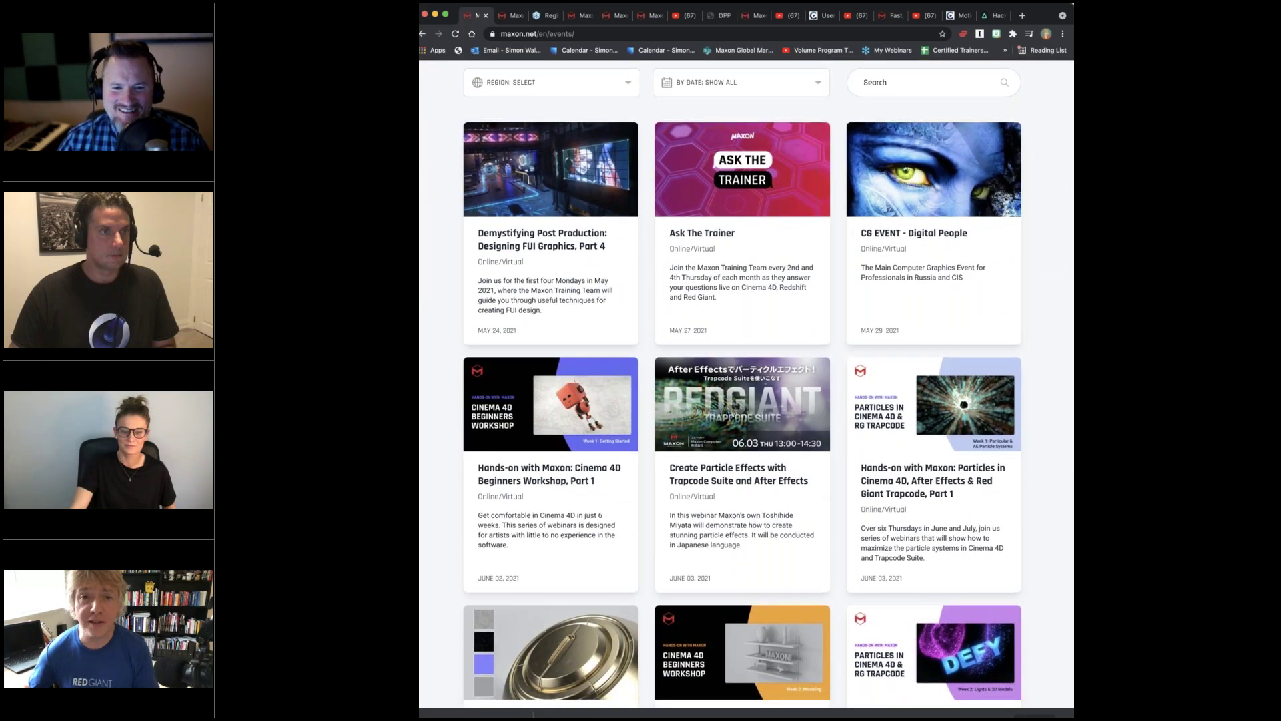